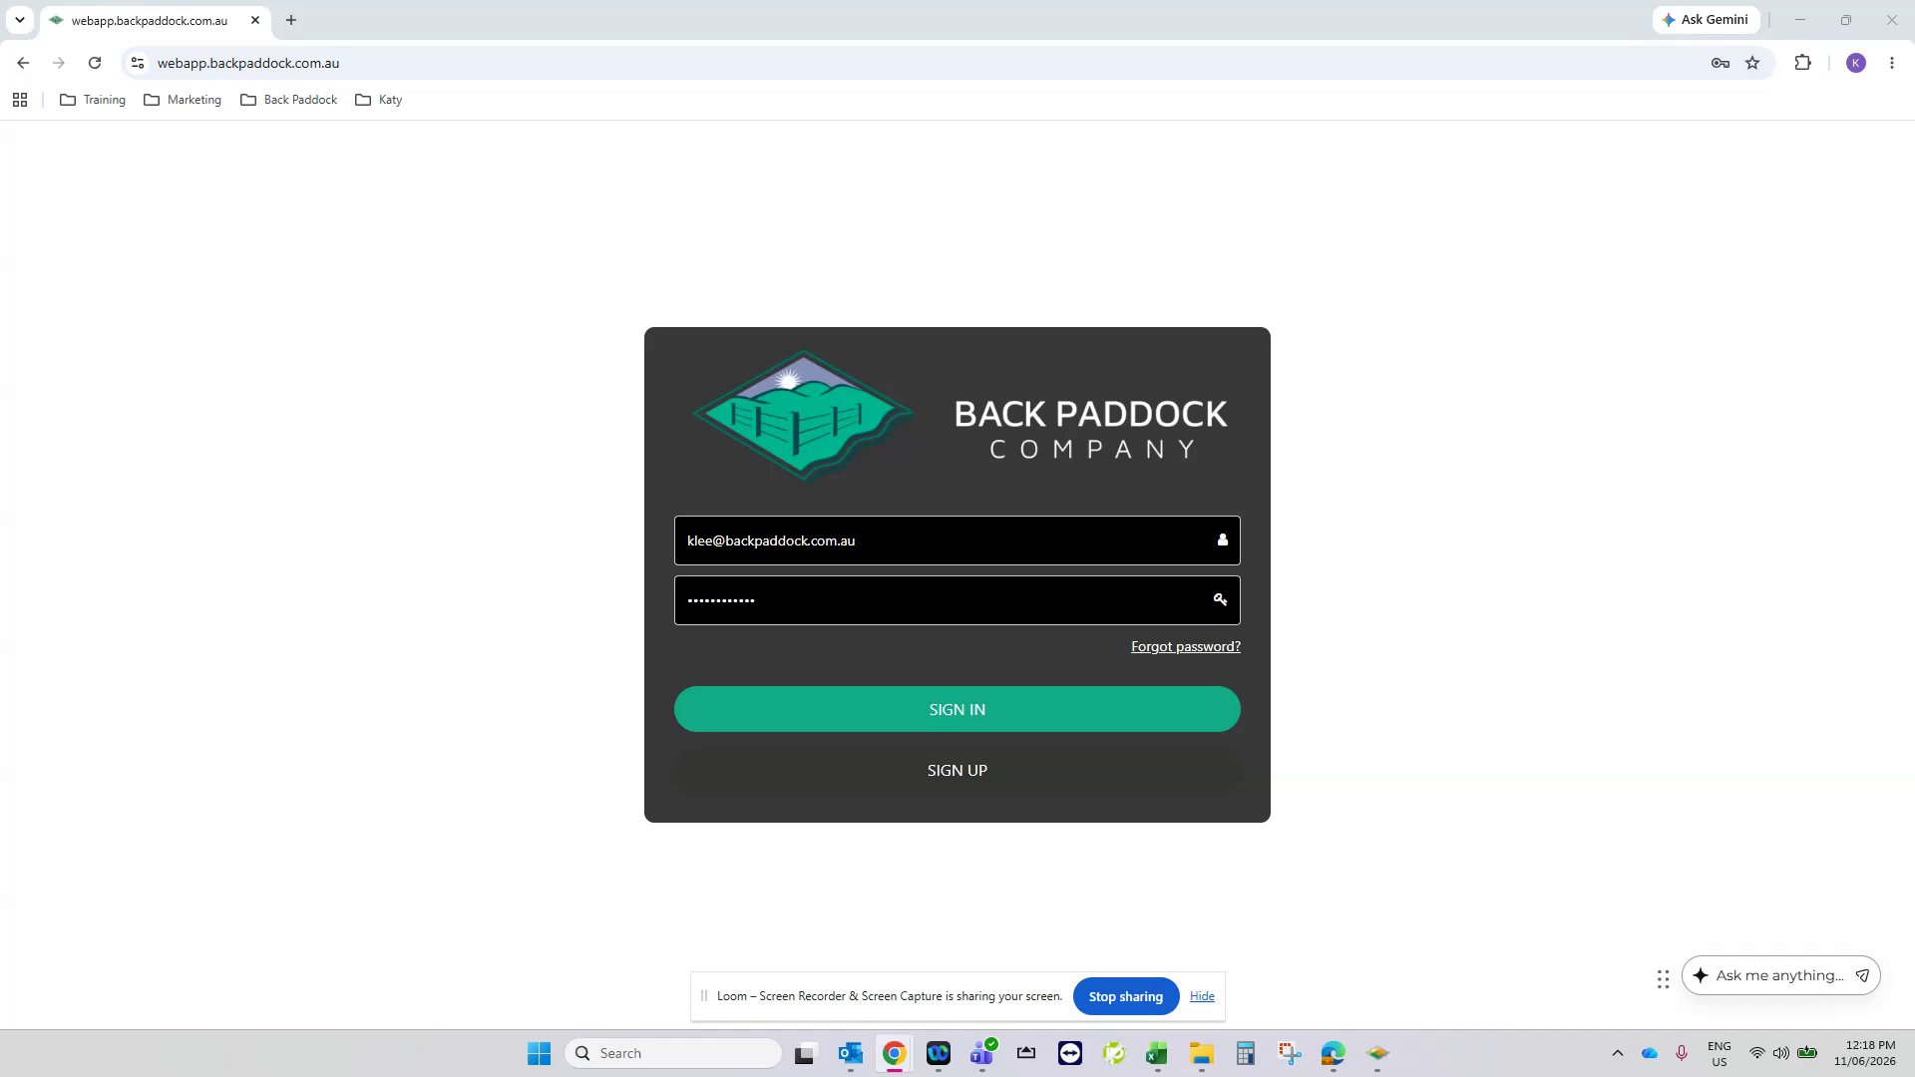
- Sign in to the Back Paddock web app and create a new client file named "Sounds Fantastic"
click(432, 61)
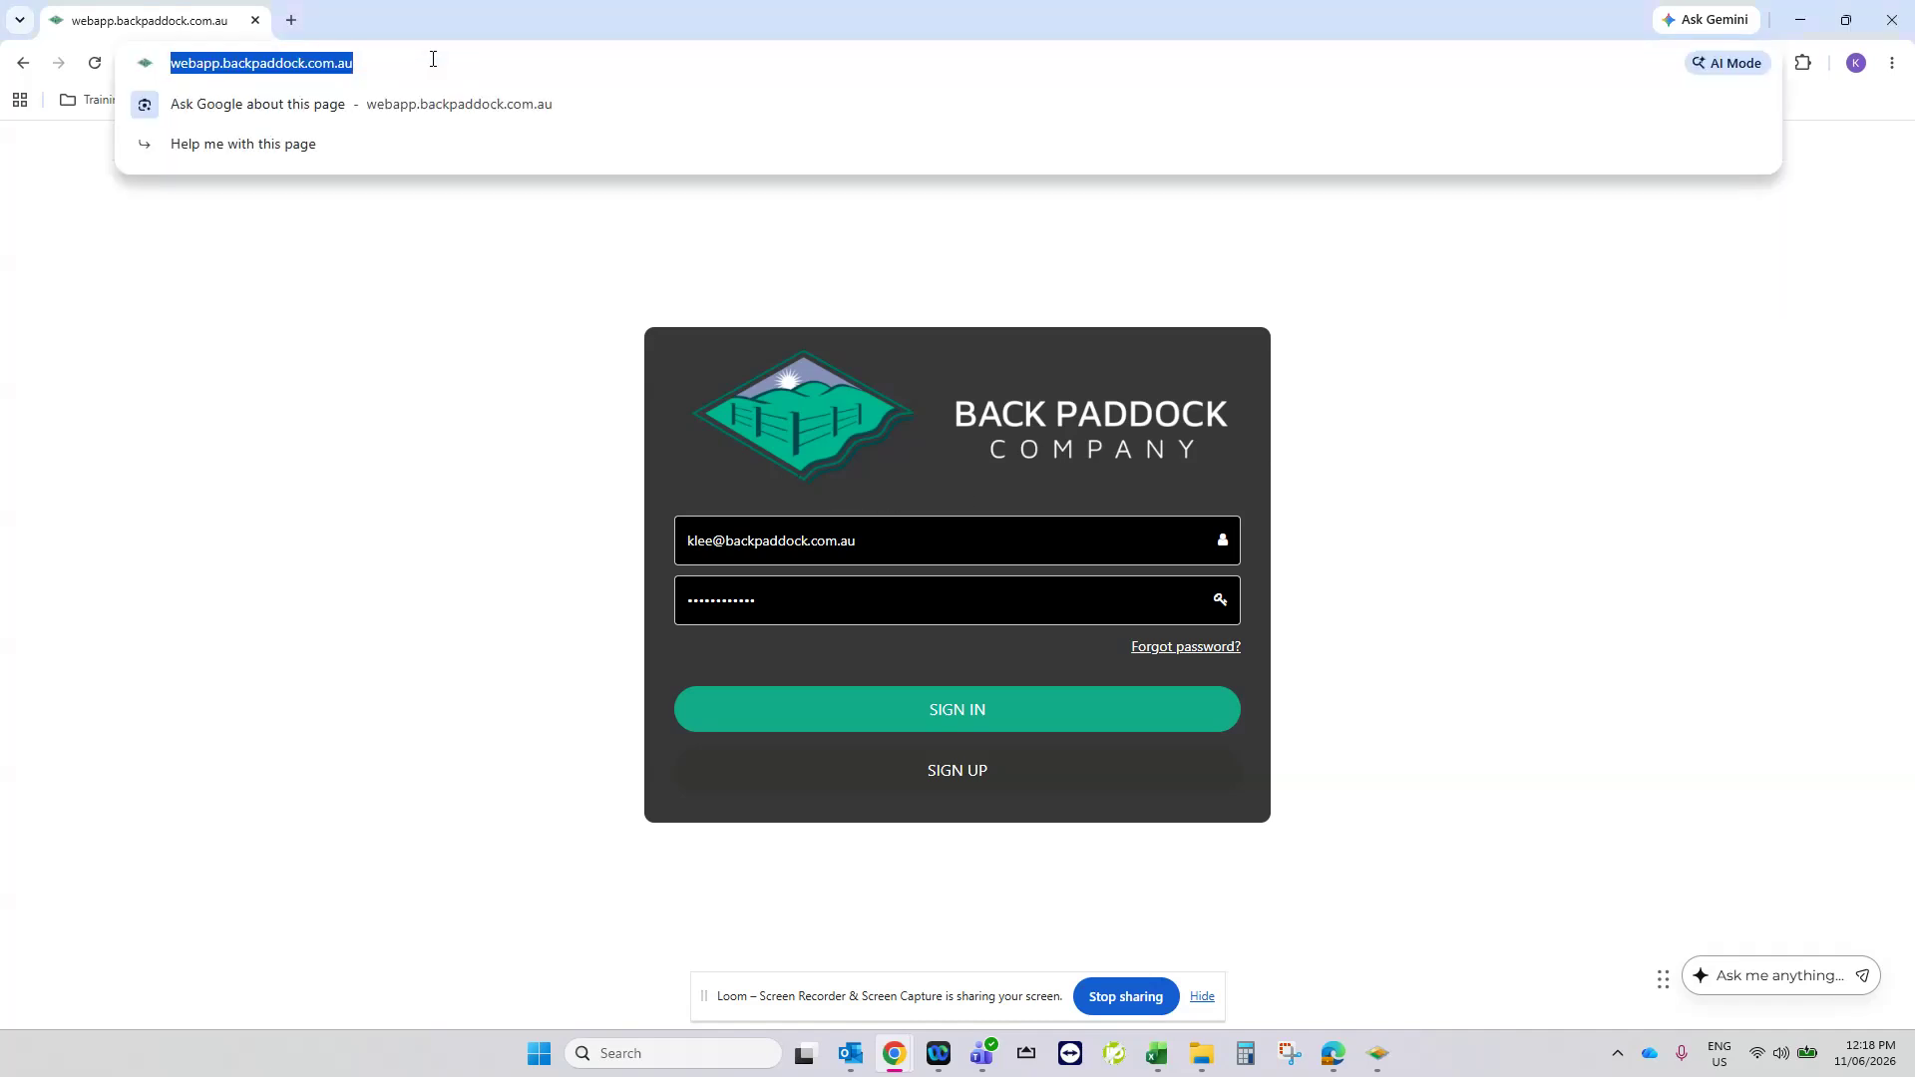
click(903, 716)
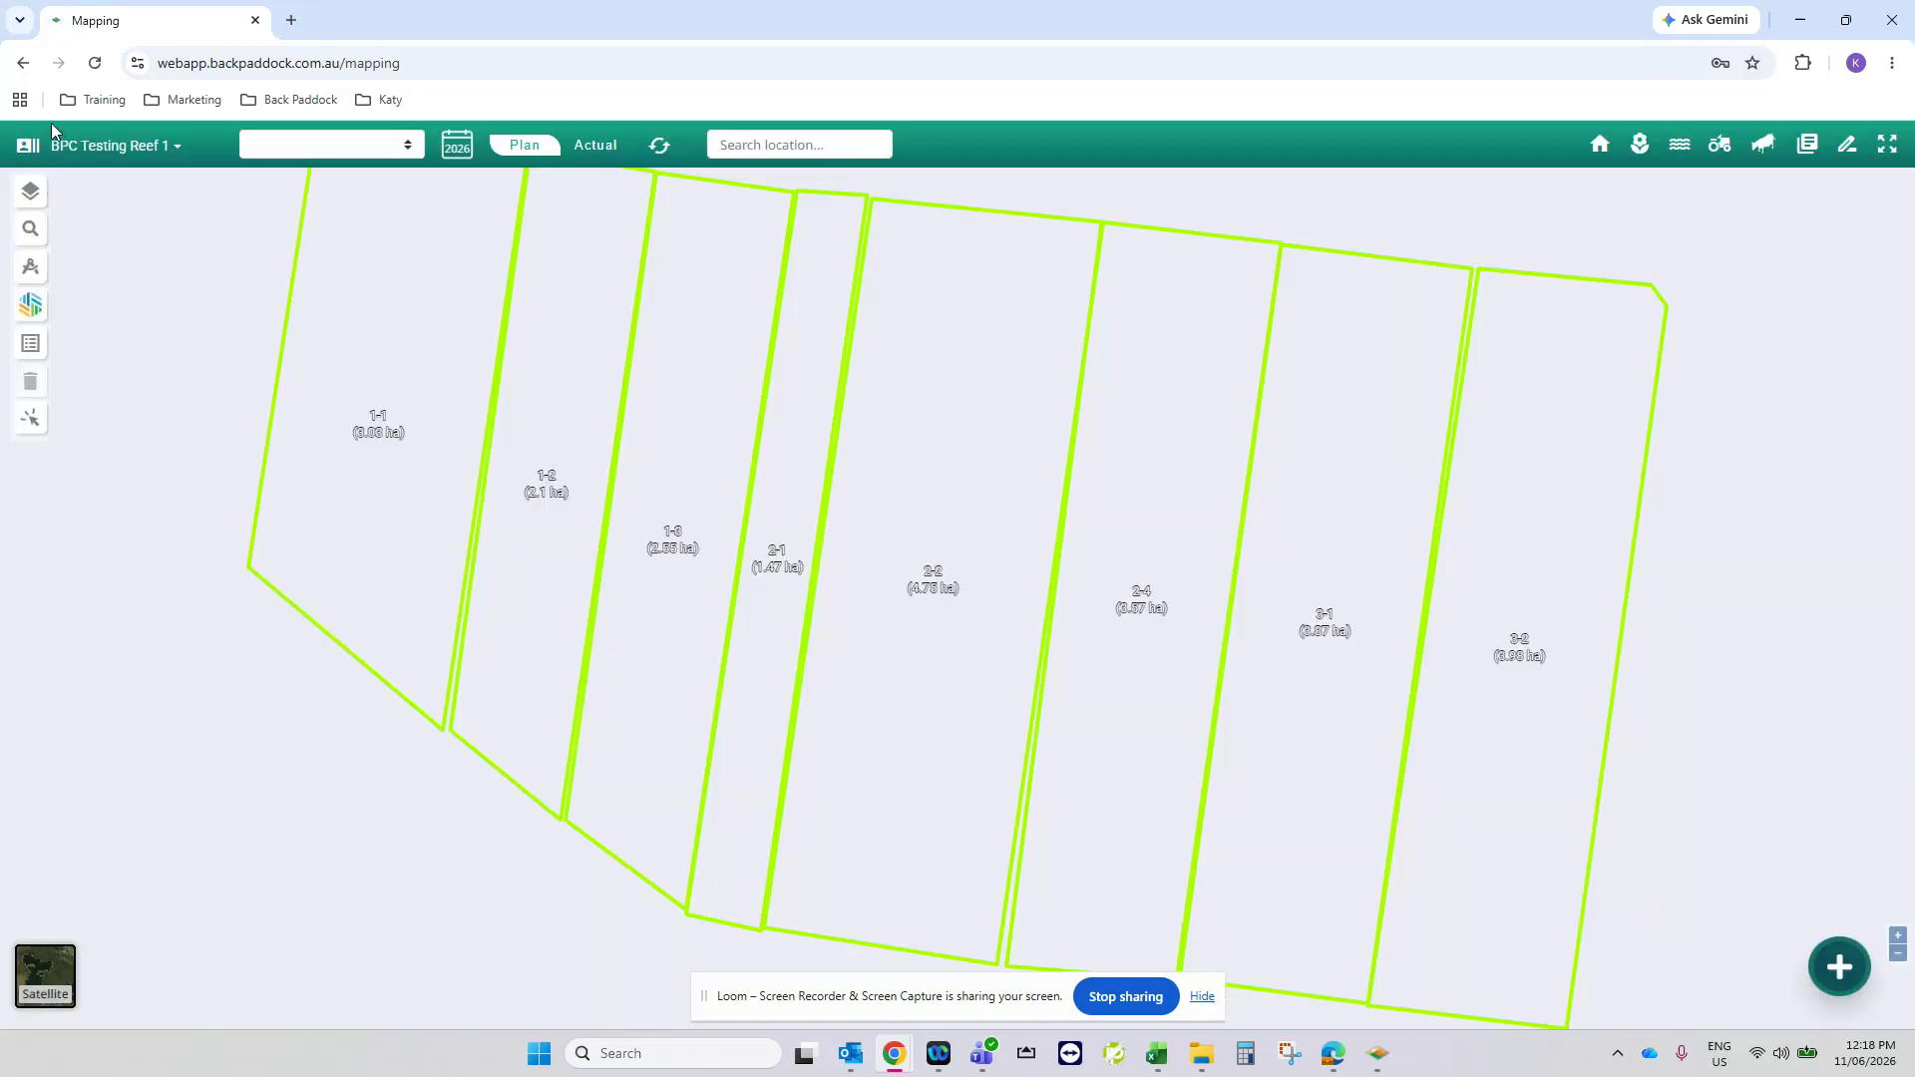
click(169, 144)
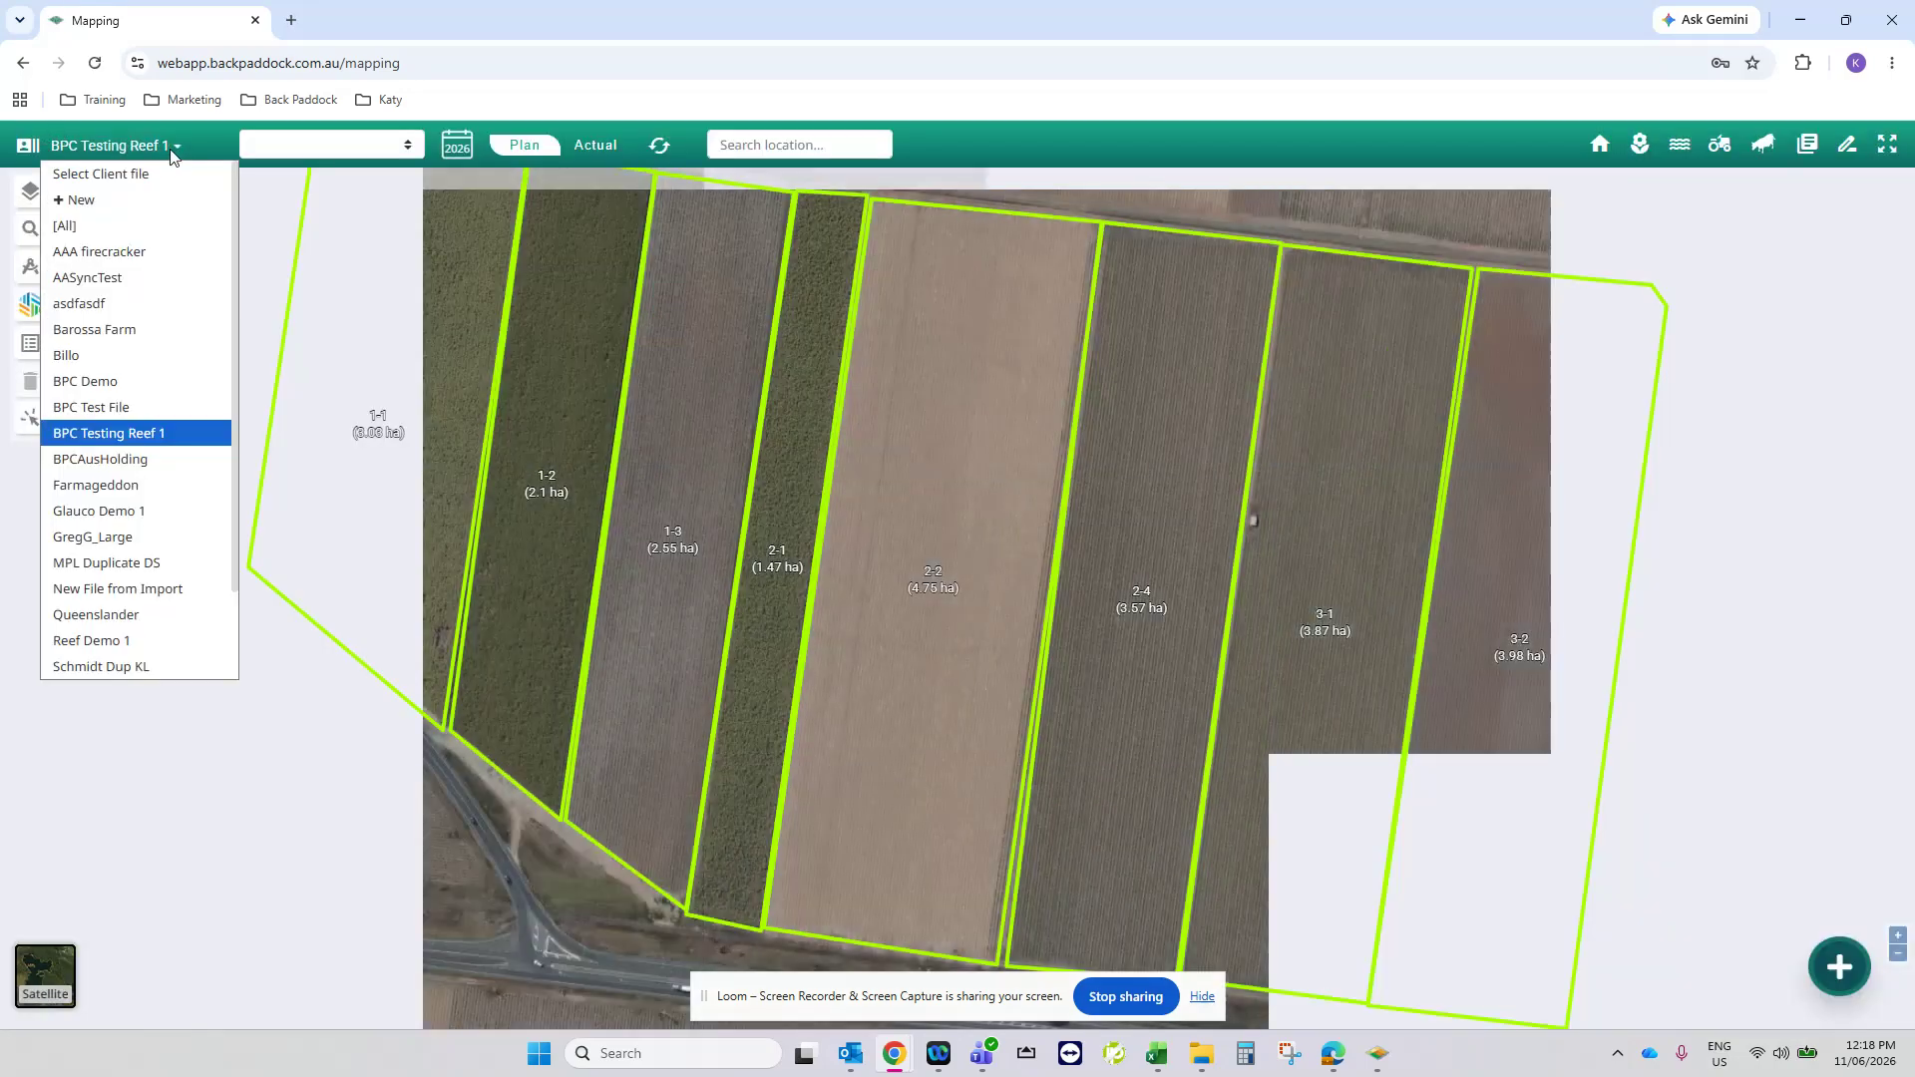
click(123, 207)
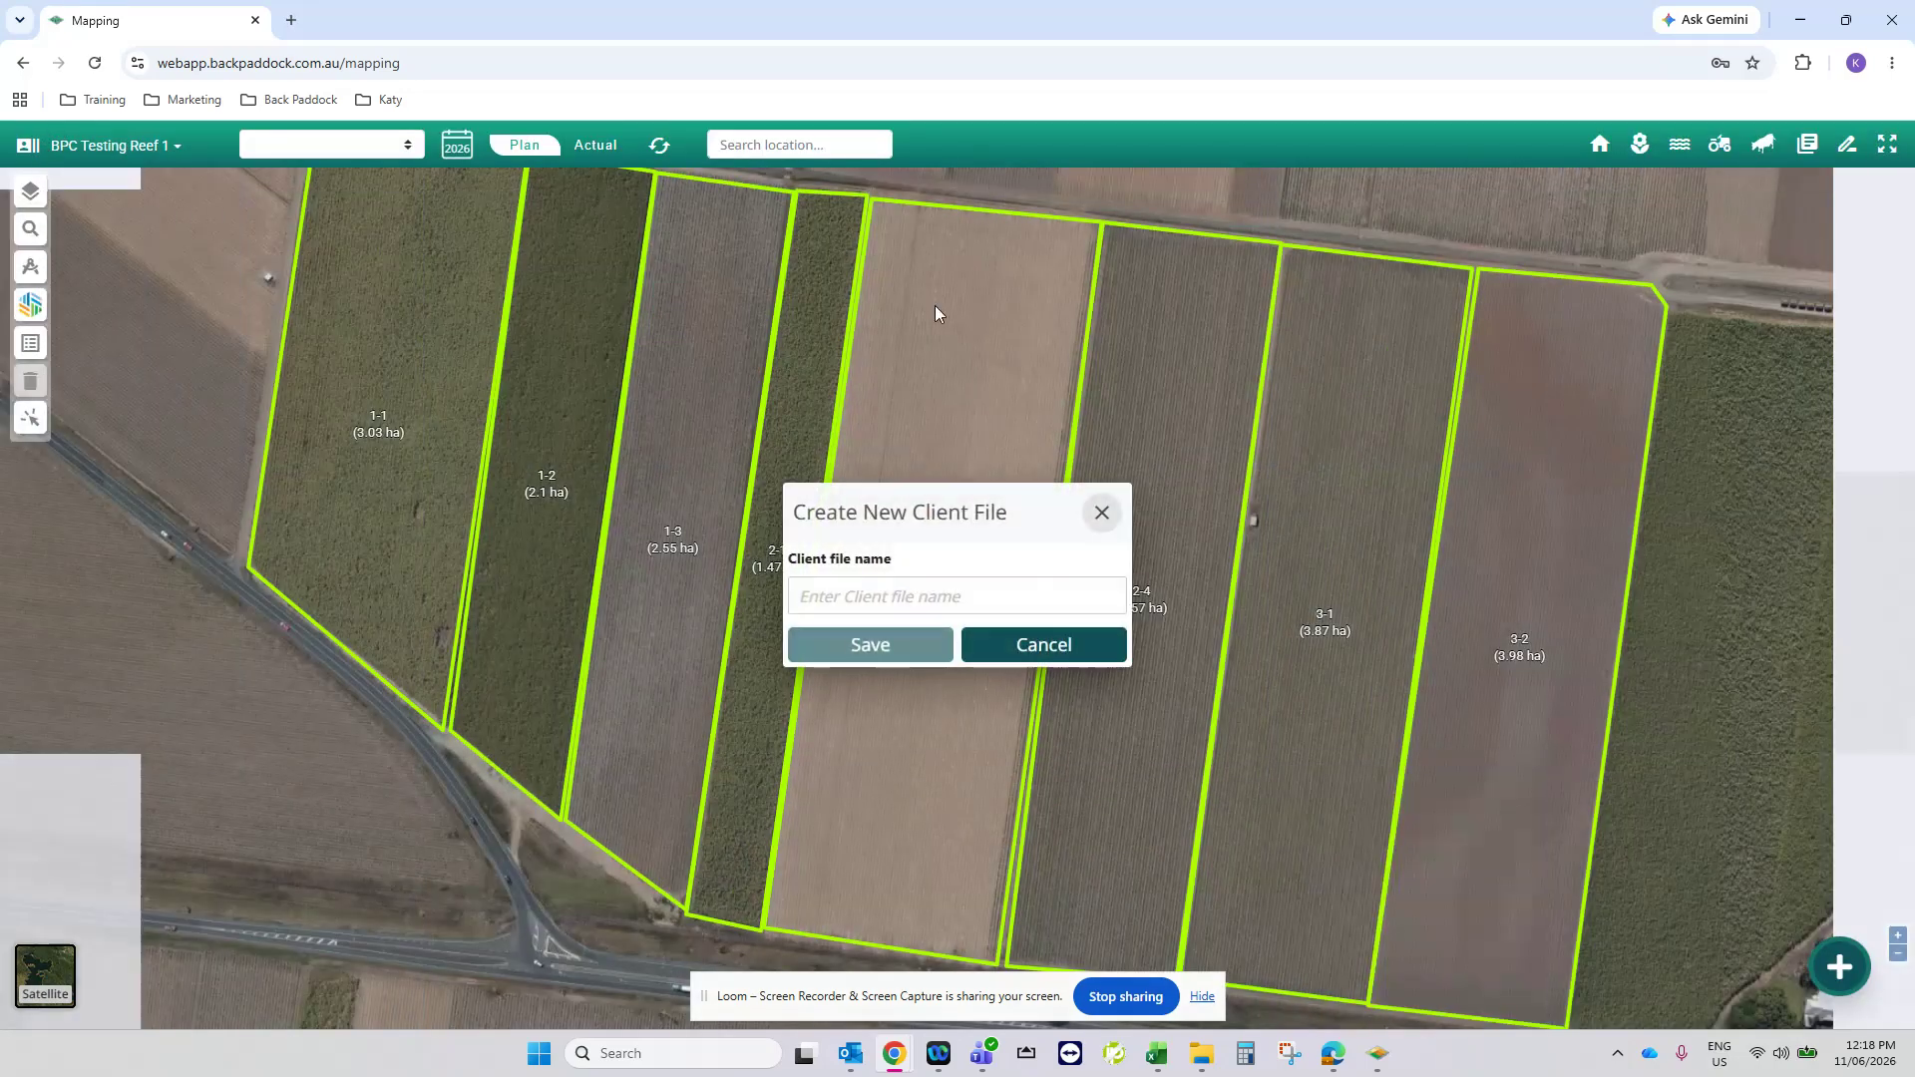
click(900, 596)
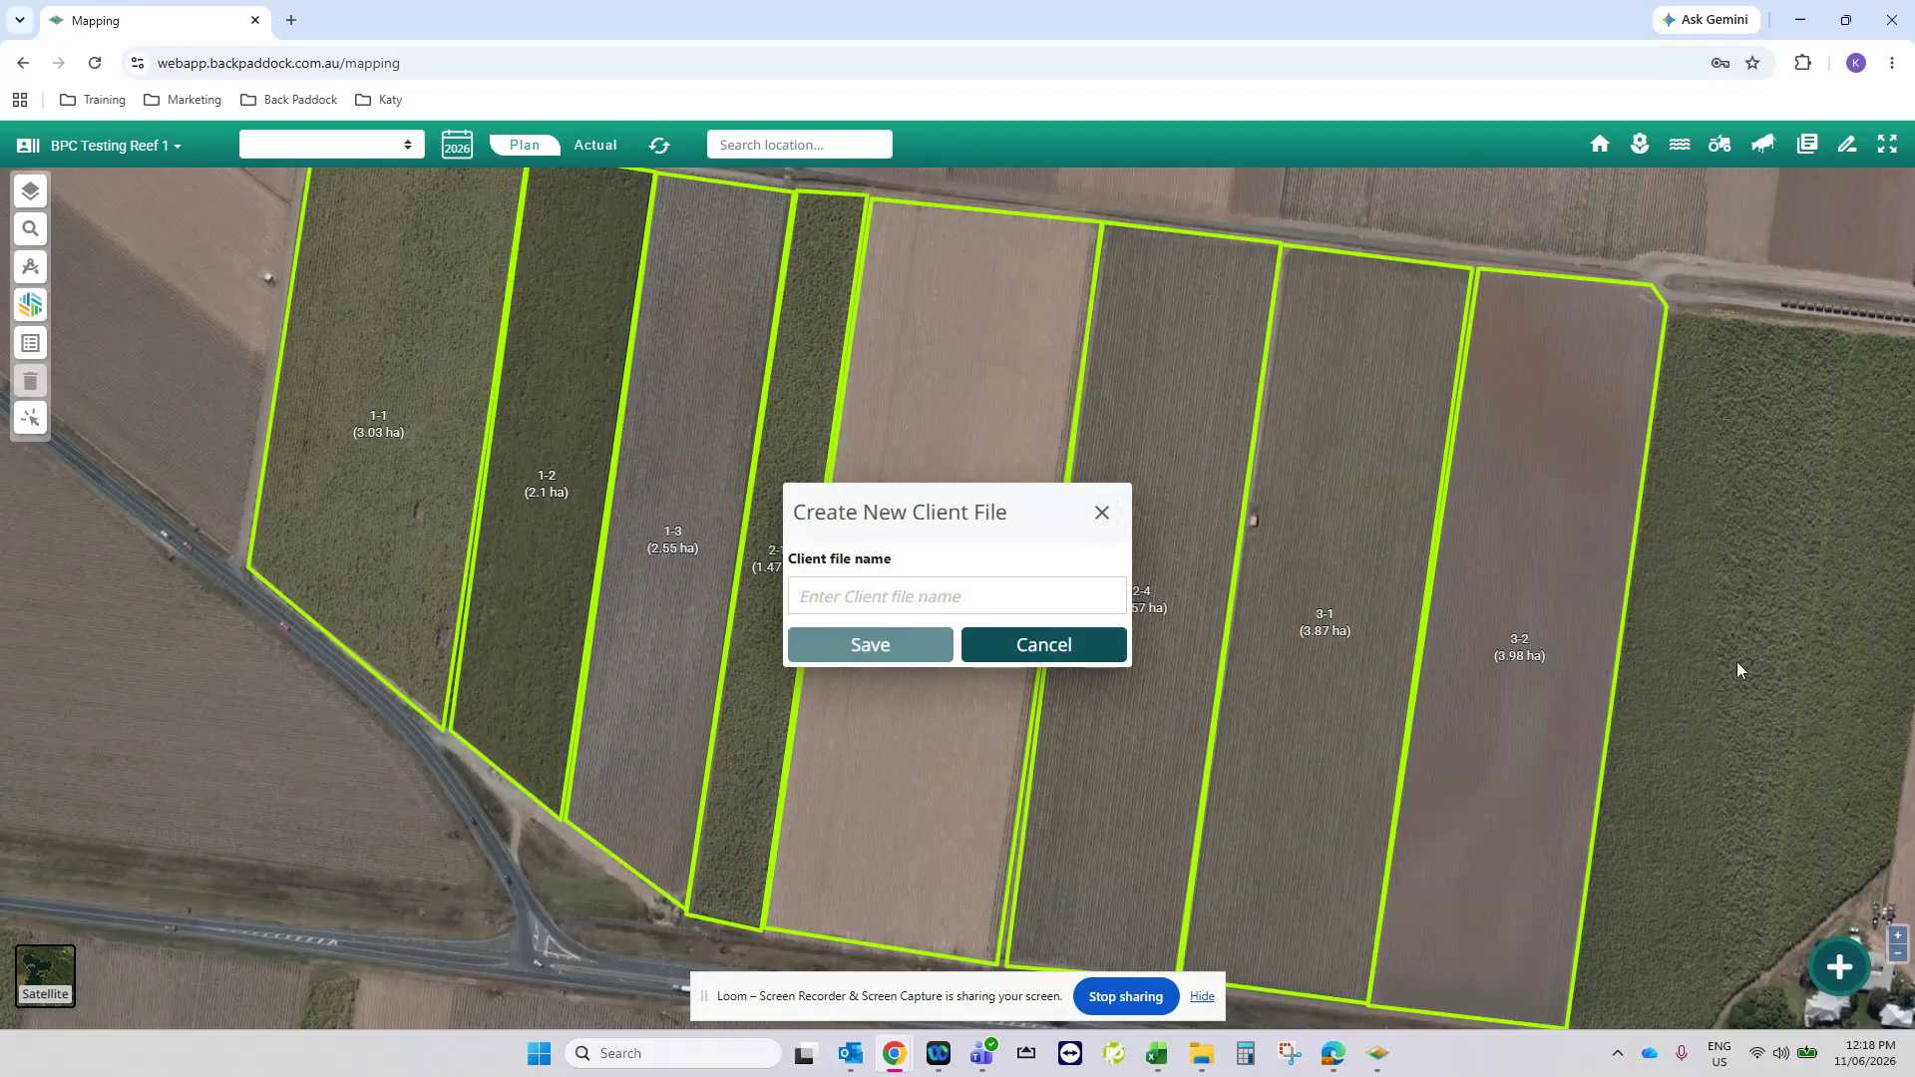
text(Sounds F)
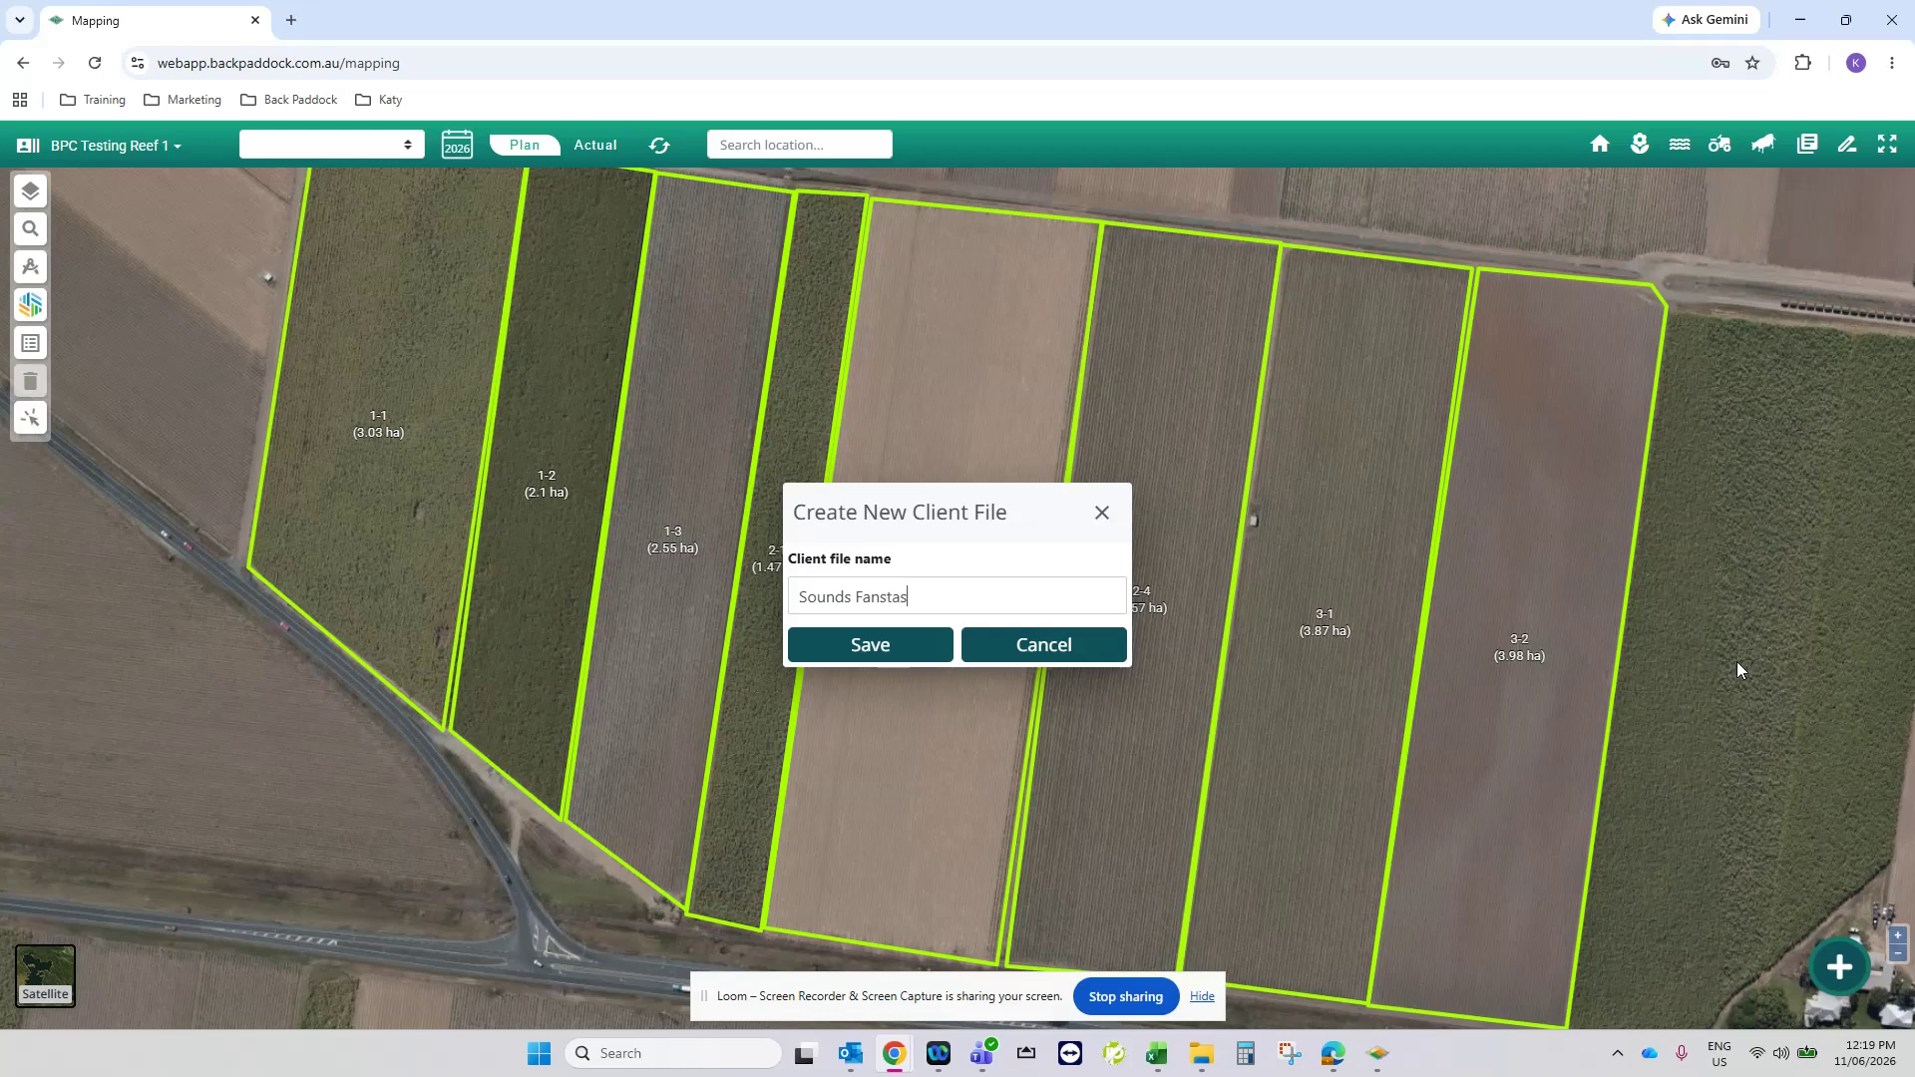
text(antasto)
key(BackSpace)
text(ic)
click(824, 655)
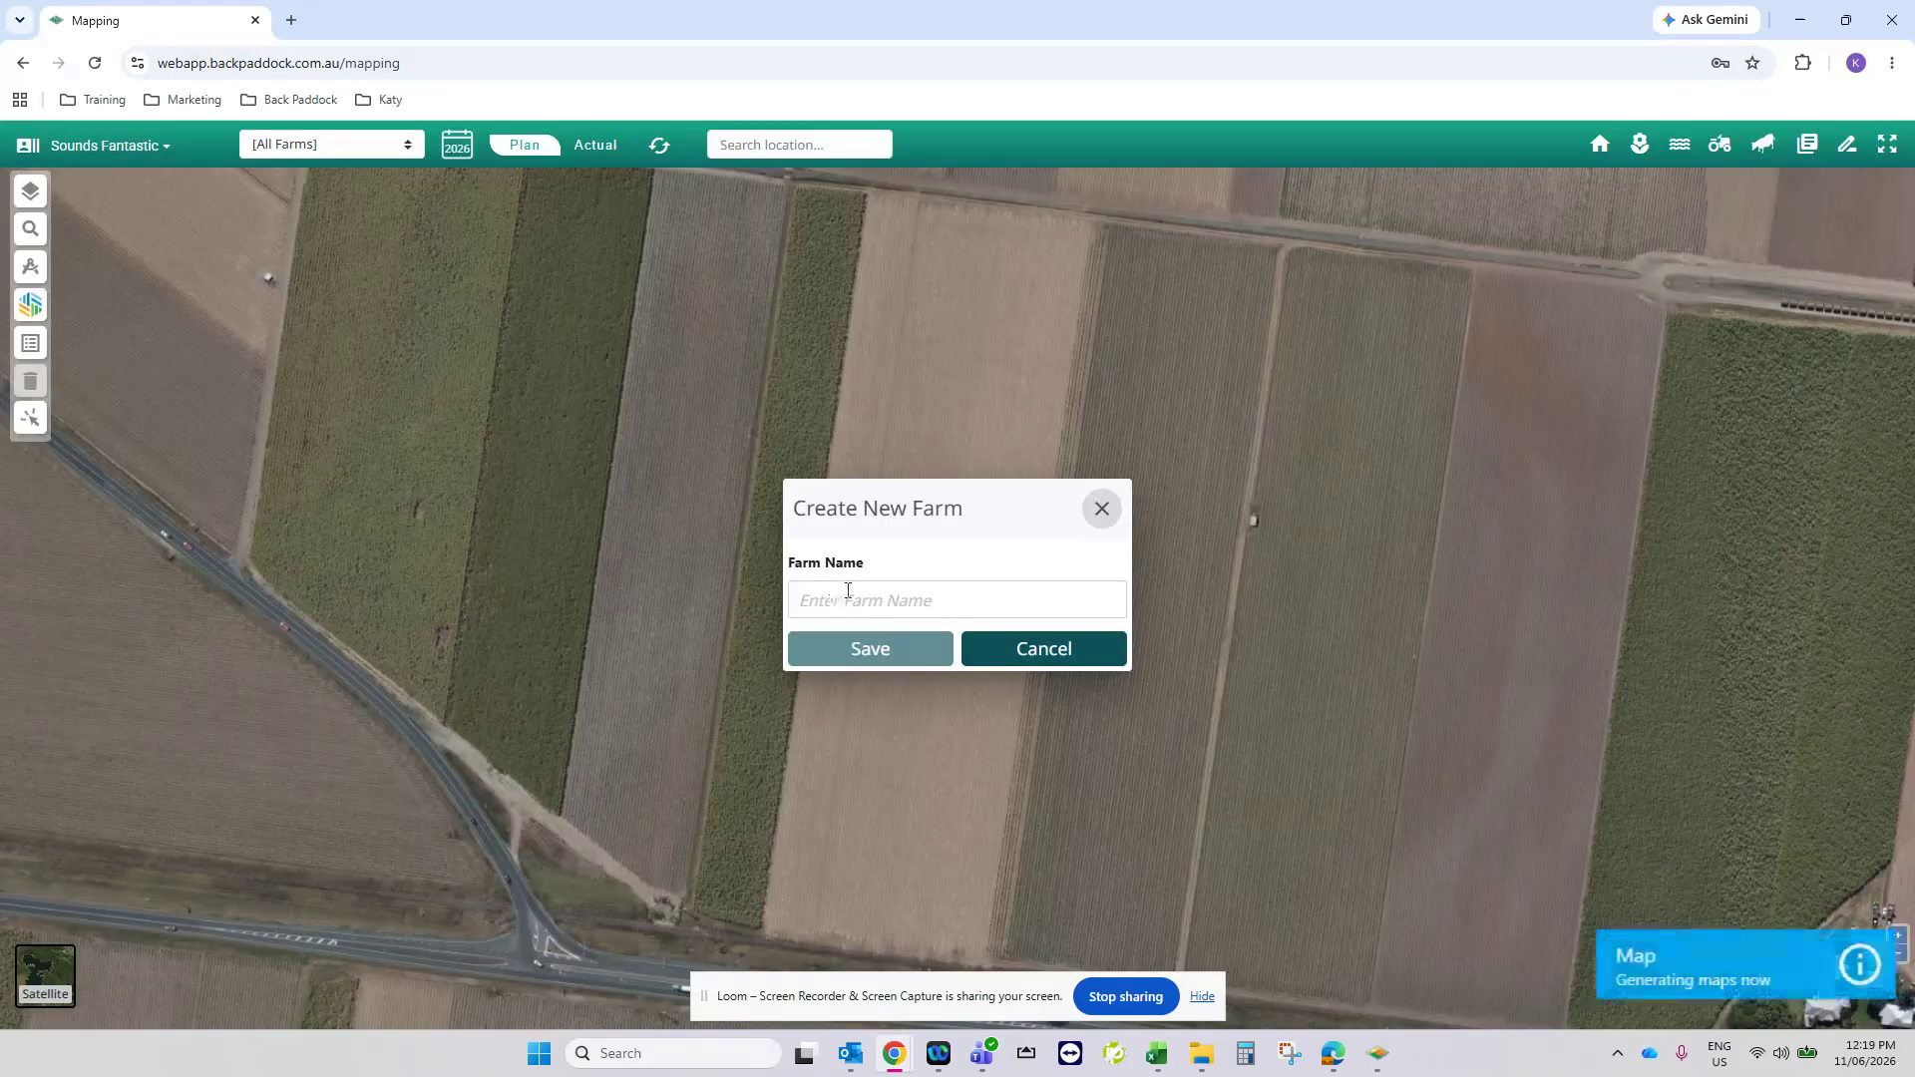
- Create a new farm named "Woody" in the Sounds Fantastic client file
click(848, 592)
text(Woody)
click(877, 650)
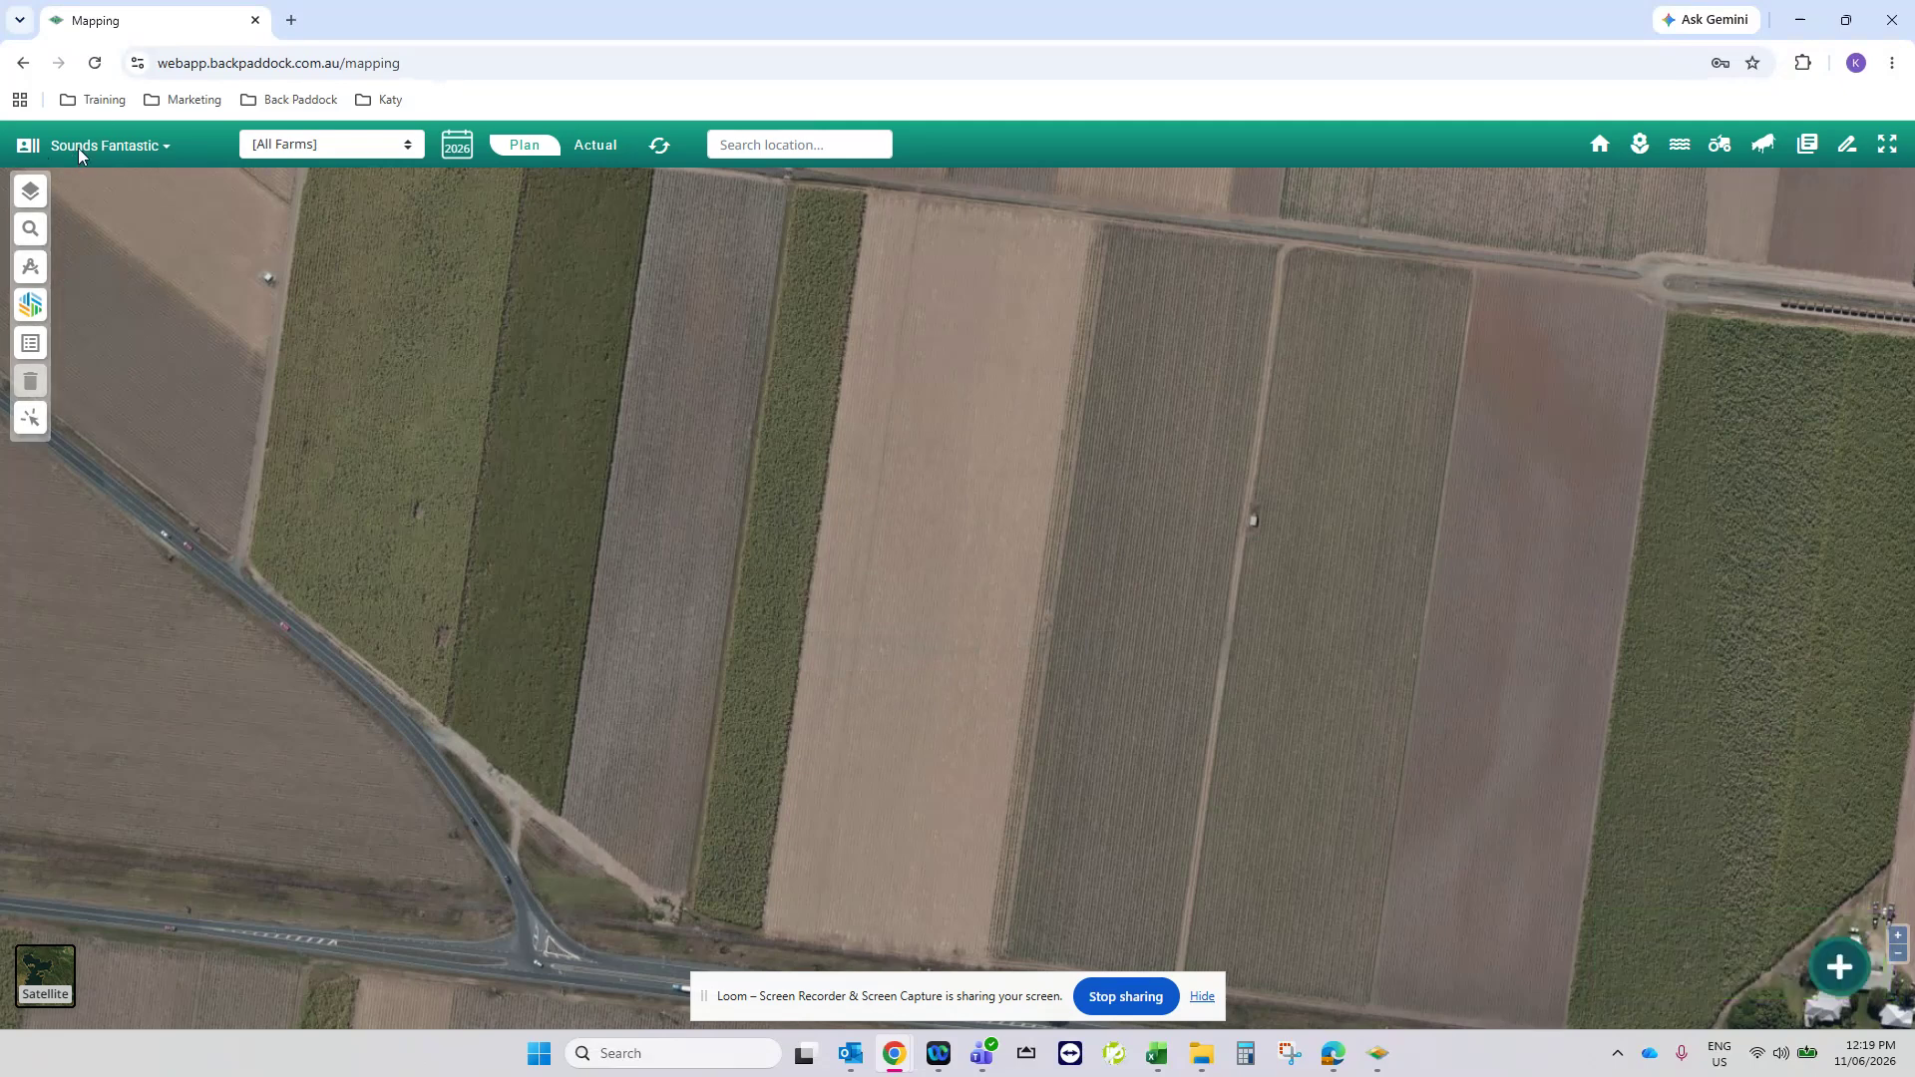
- Load the paddock boundary file from the Downloads folder for import onto the map
click(1839, 963)
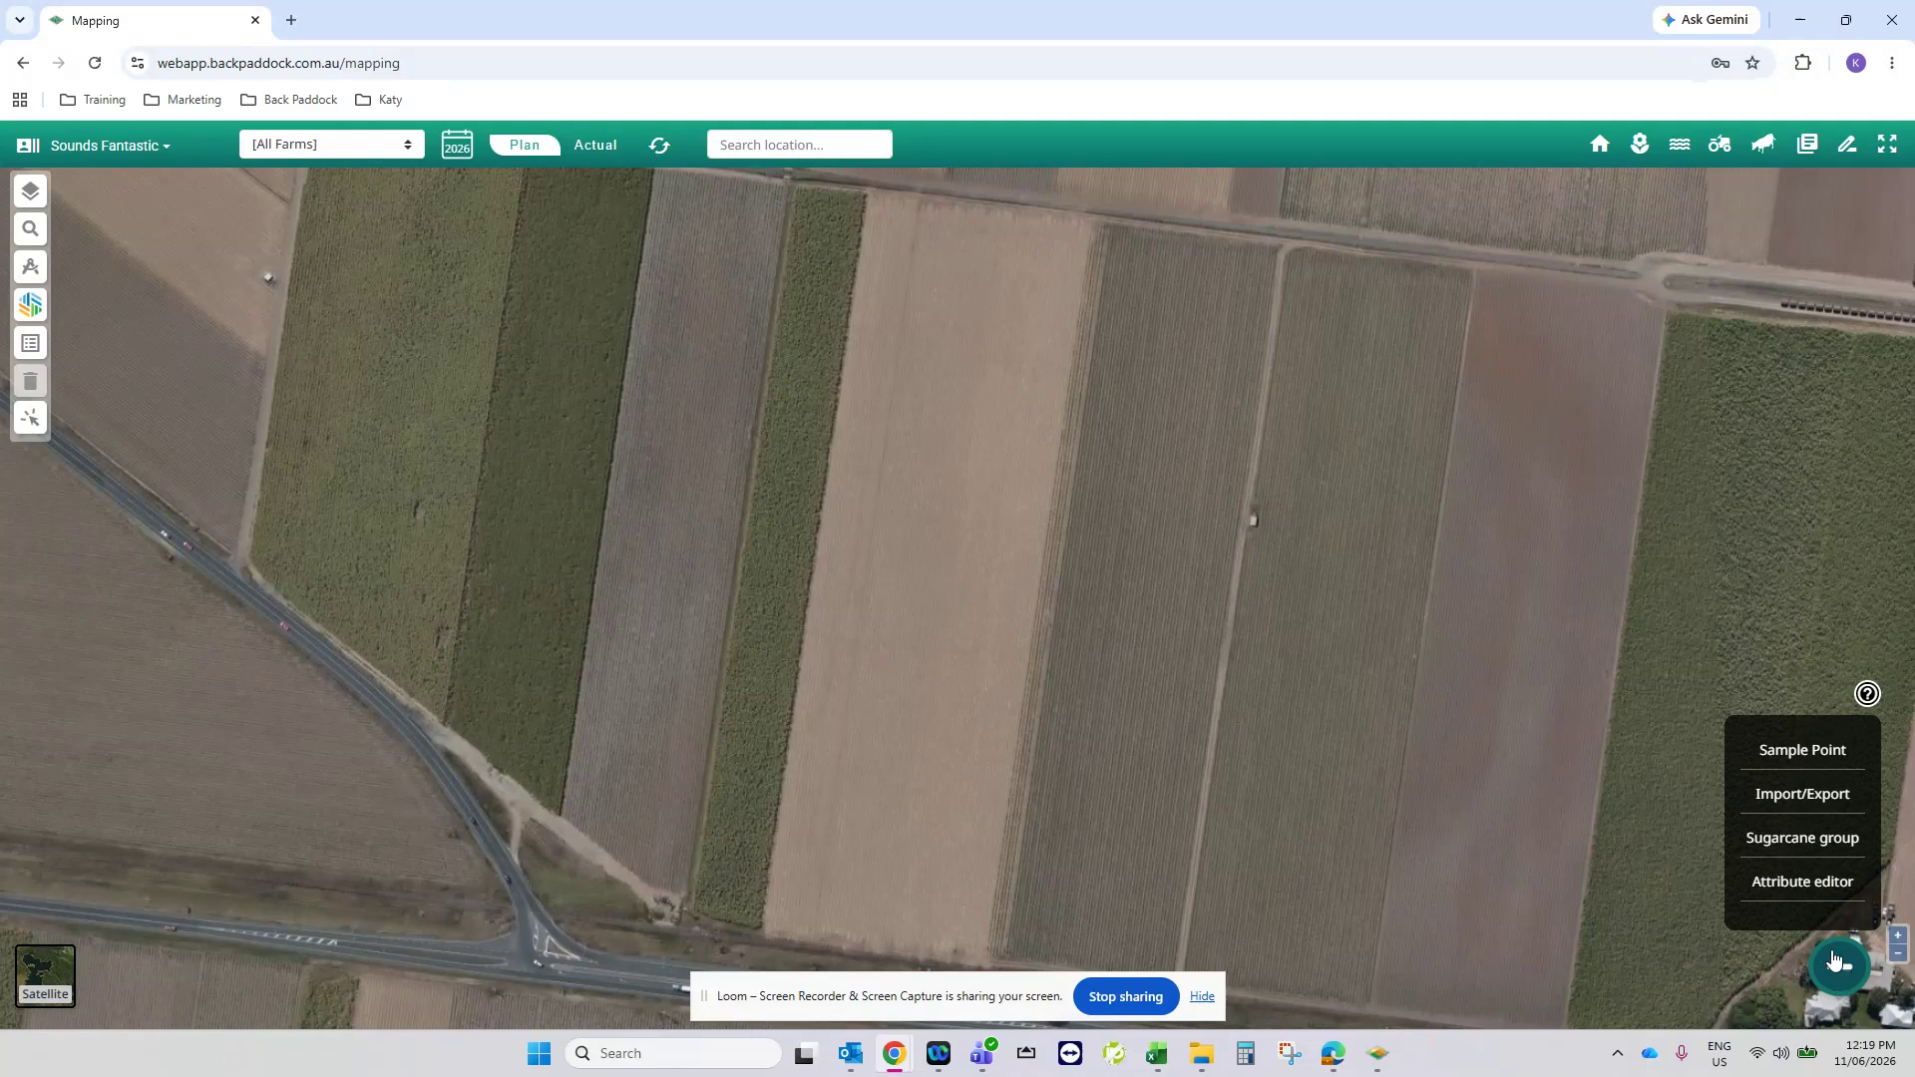
click(1824, 793)
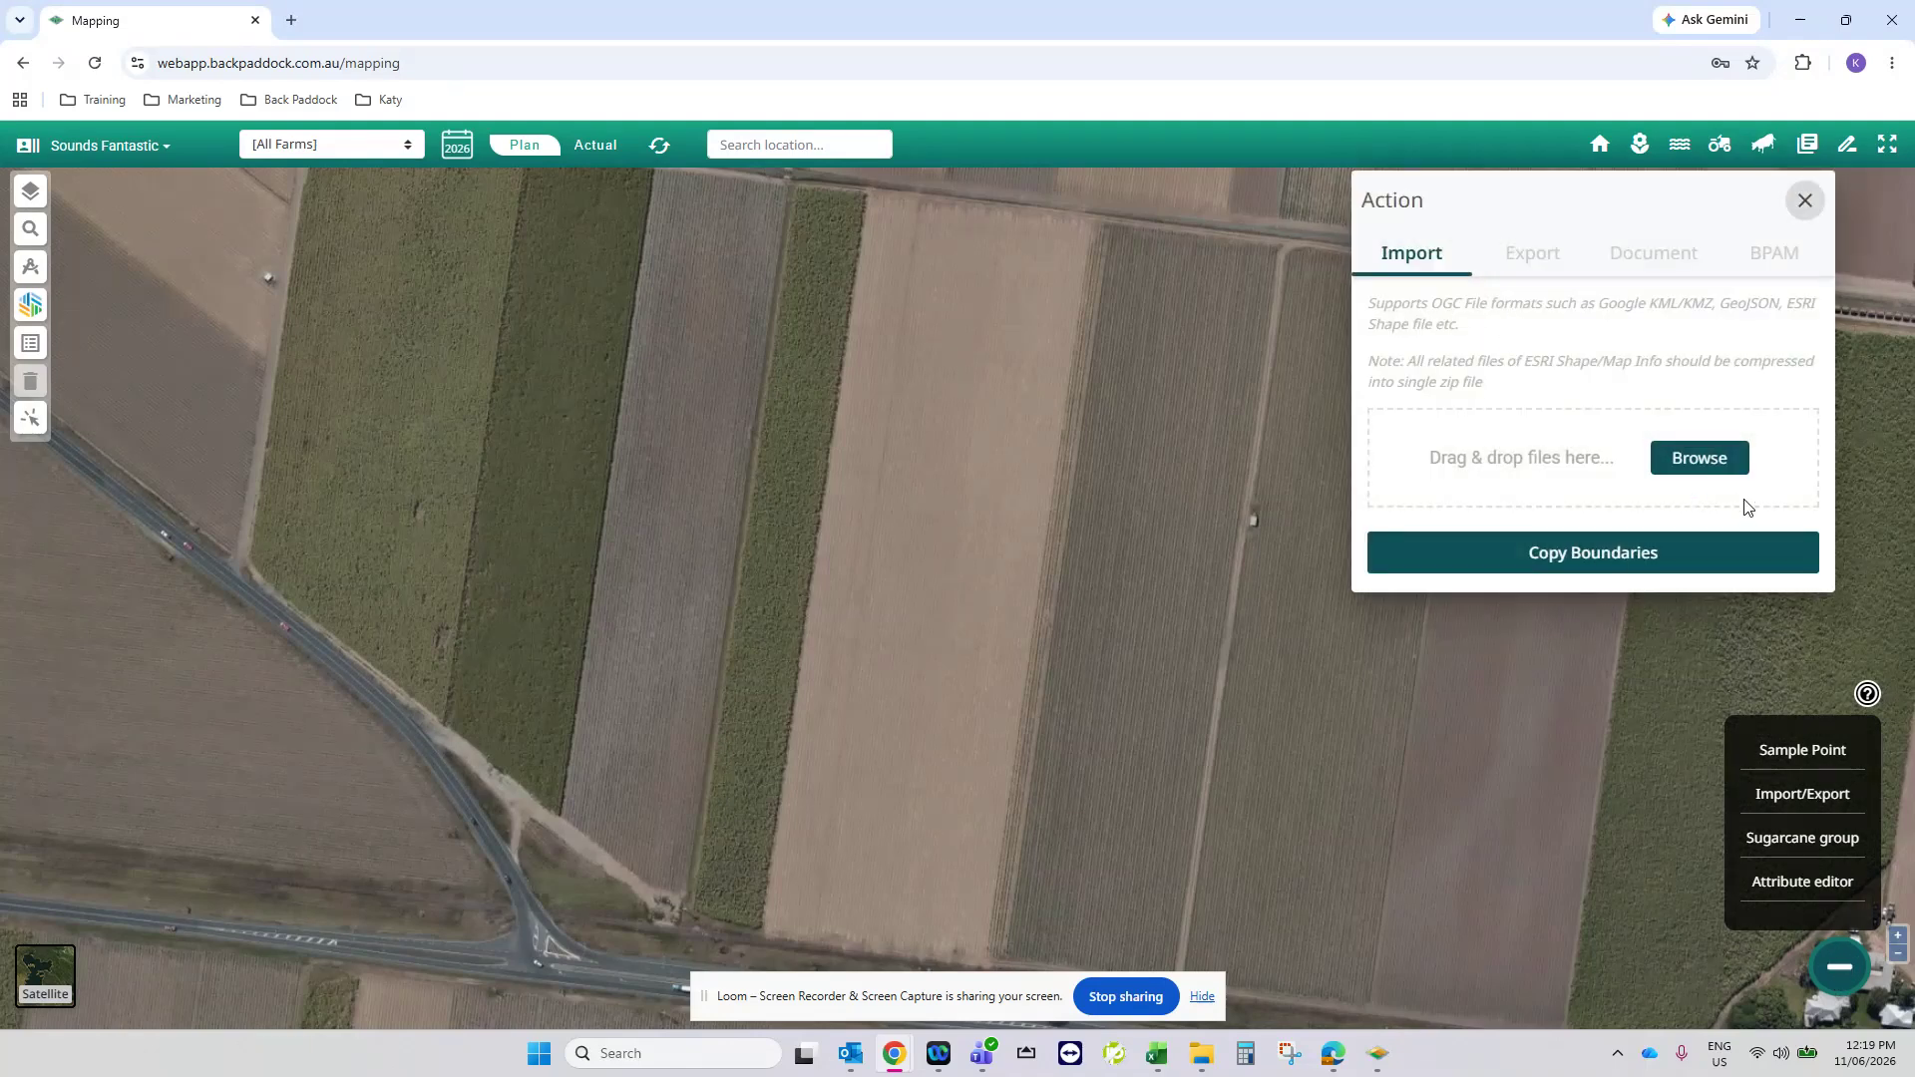
click(1719, 462)
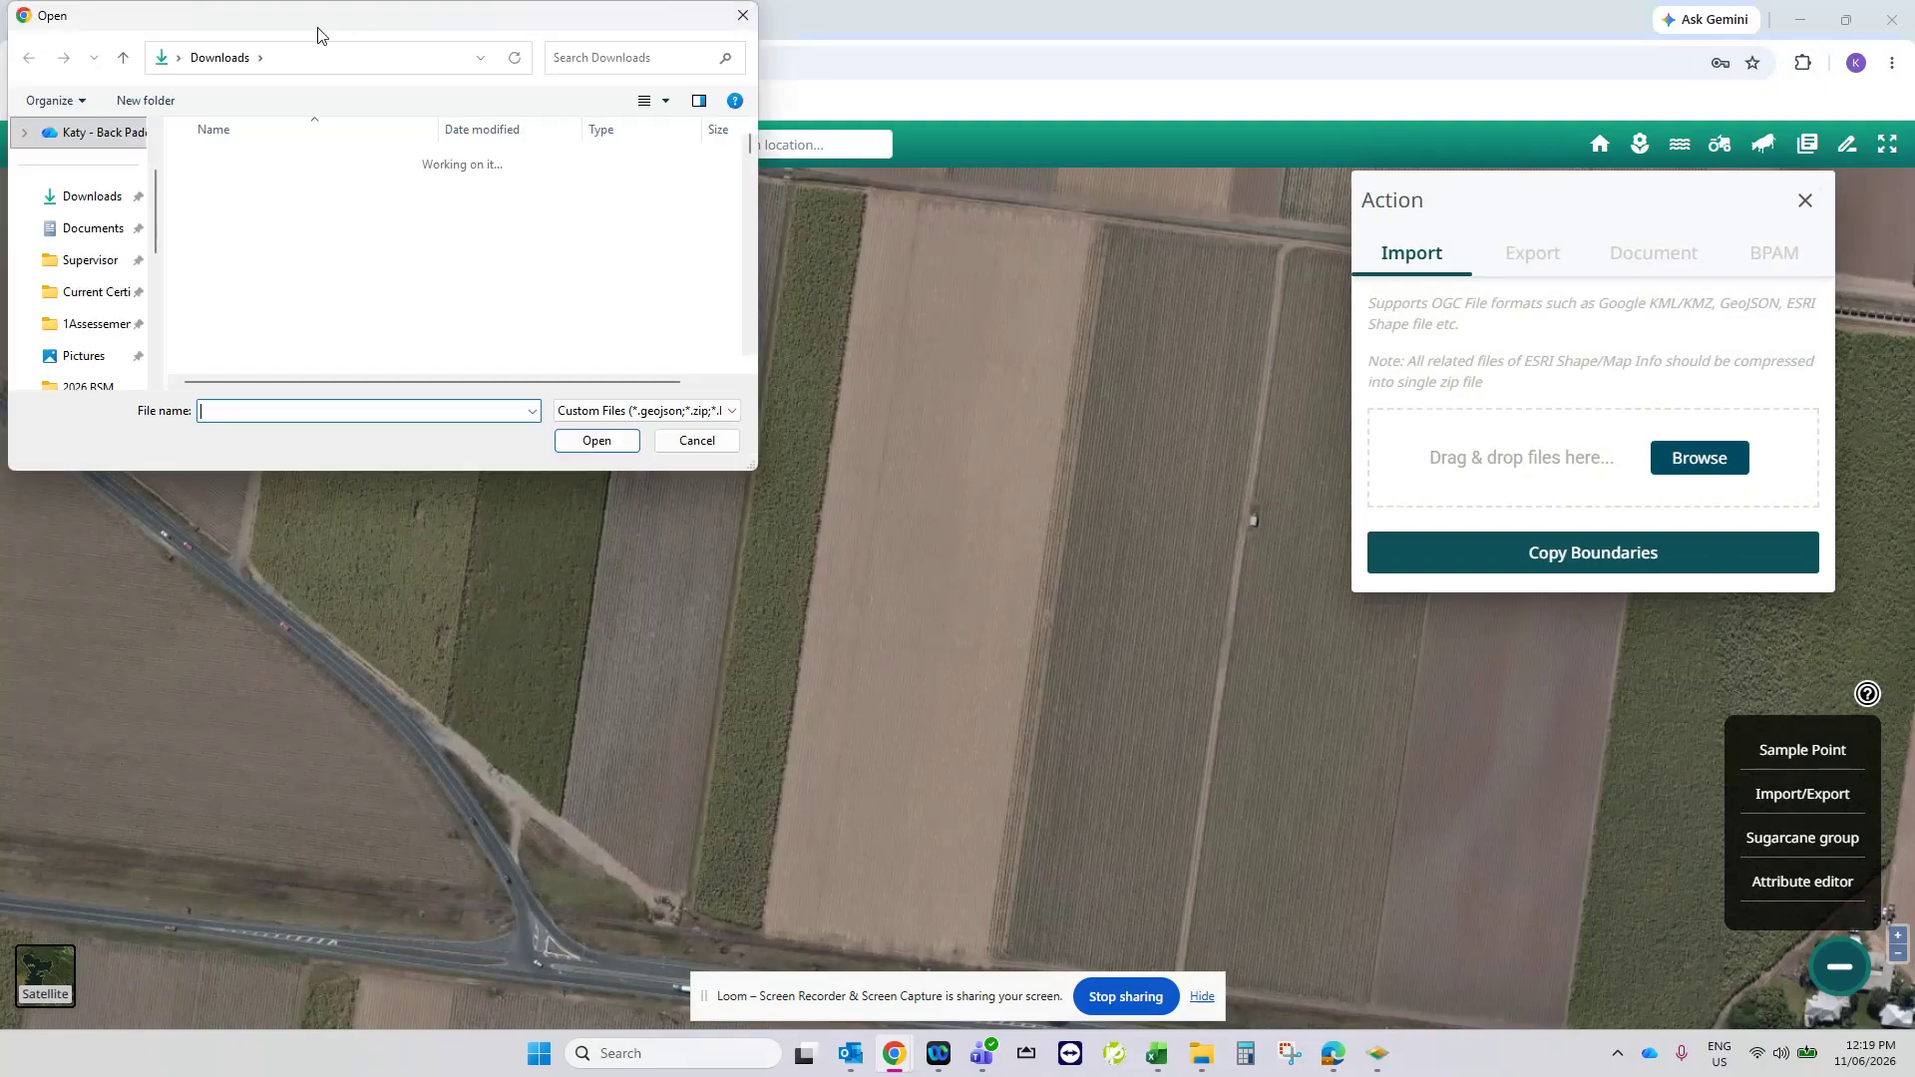
drag(325, 24, 1914, 214)
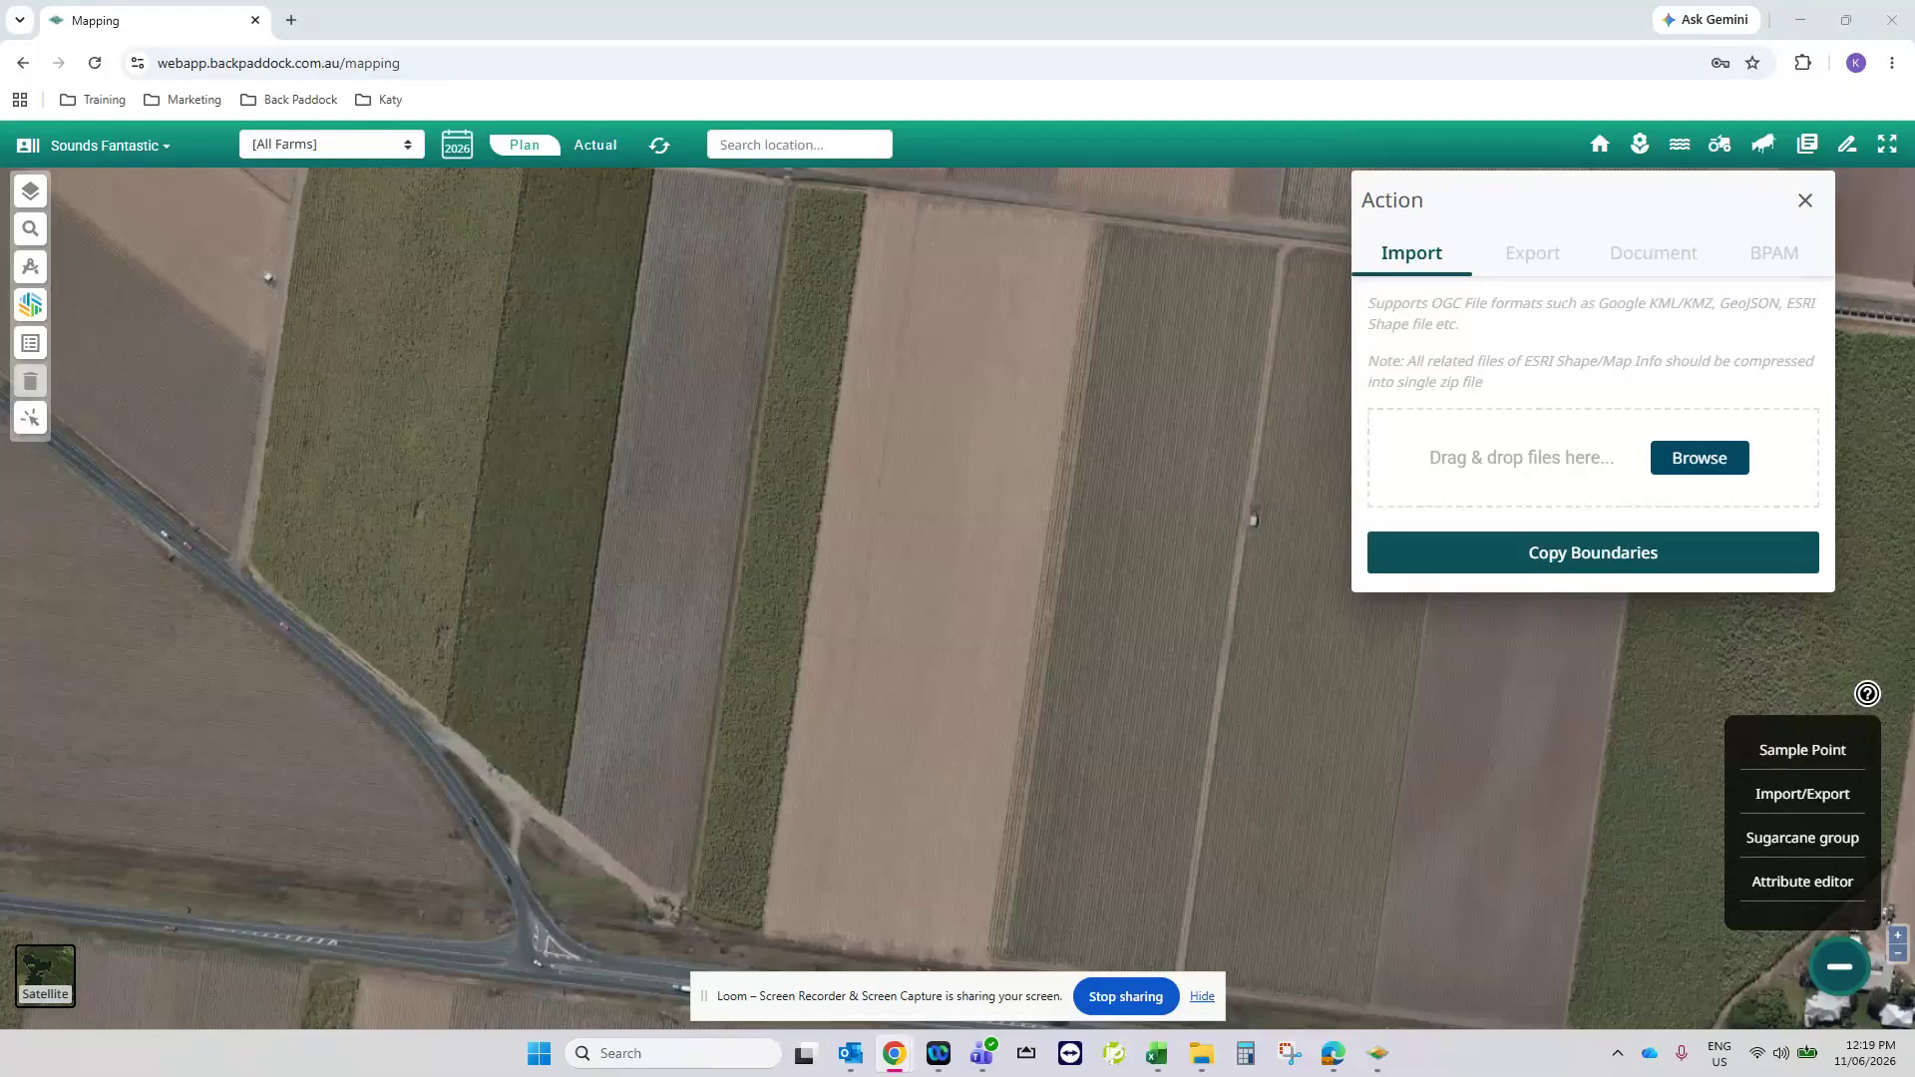
key(Return)
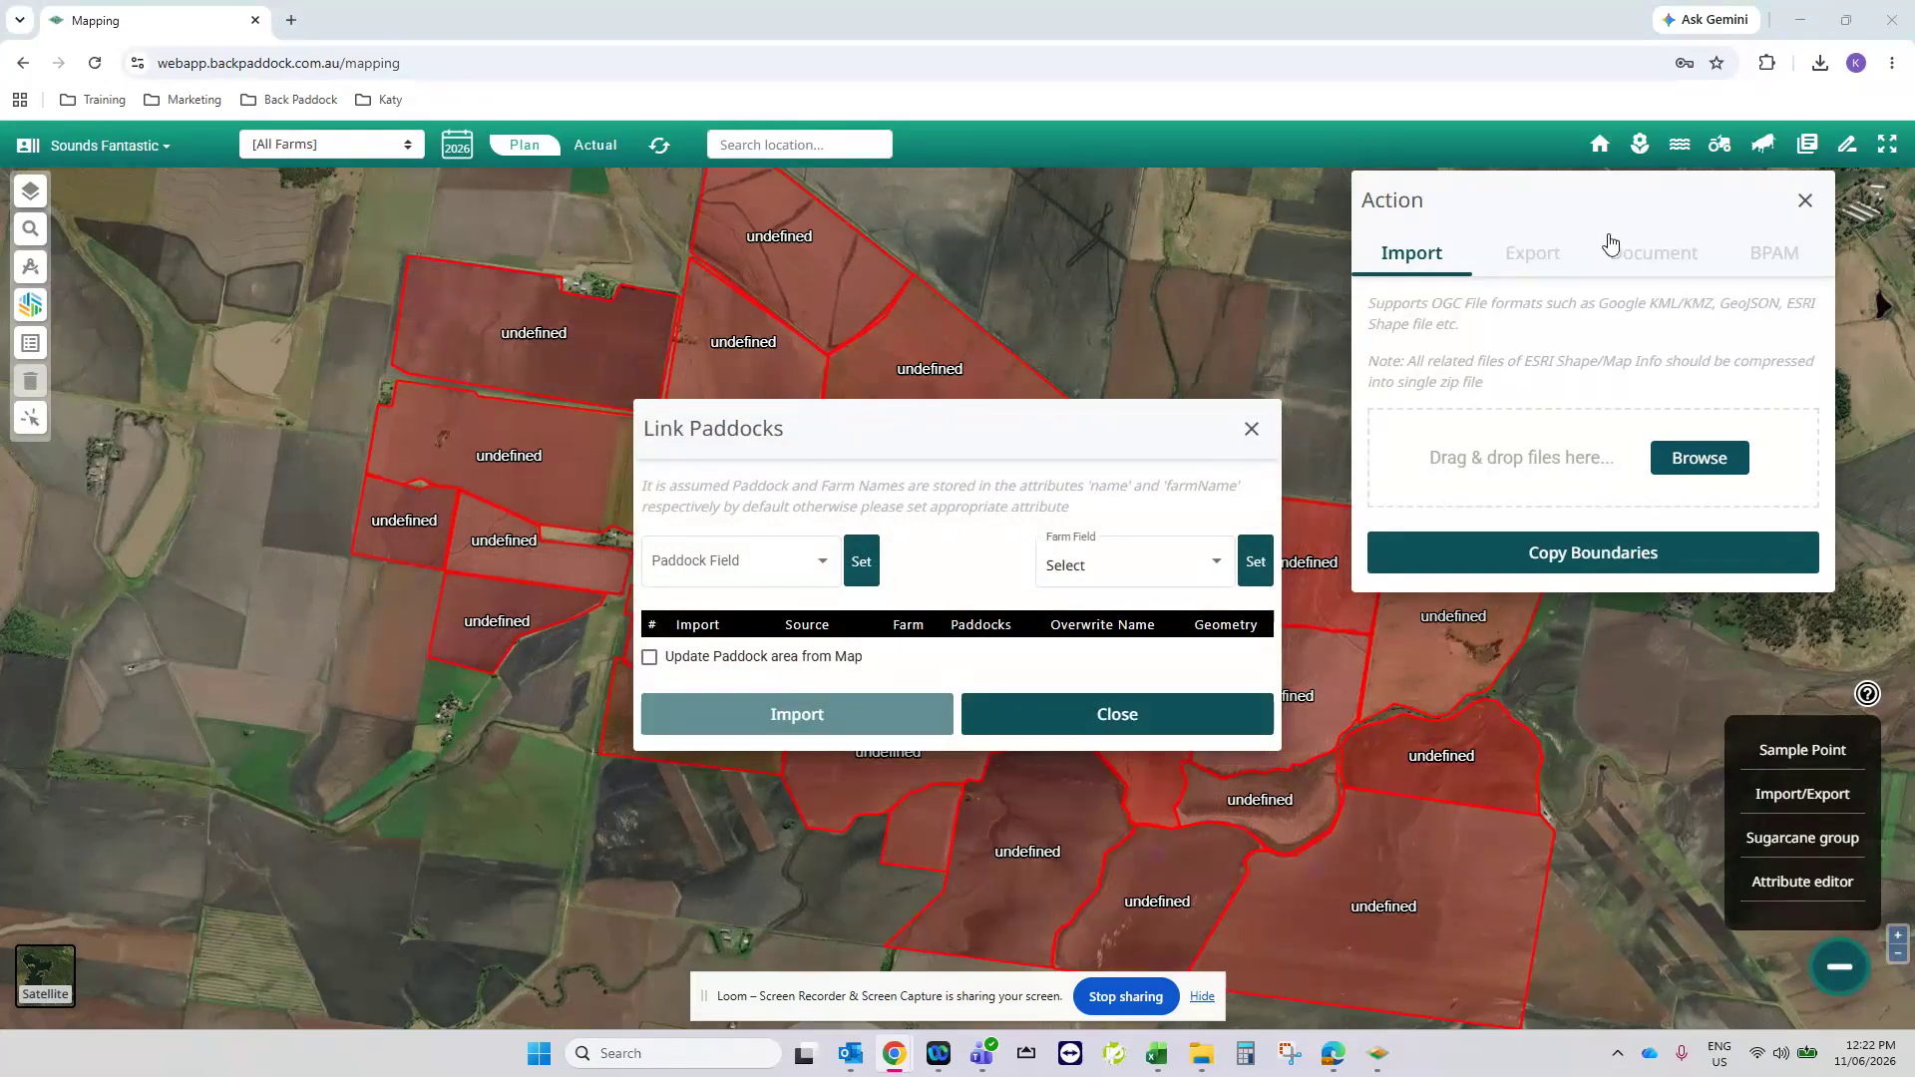
click(1806, 201)
- Set farmName as the farm field for linking the imported paddocks
click(1127, 568)
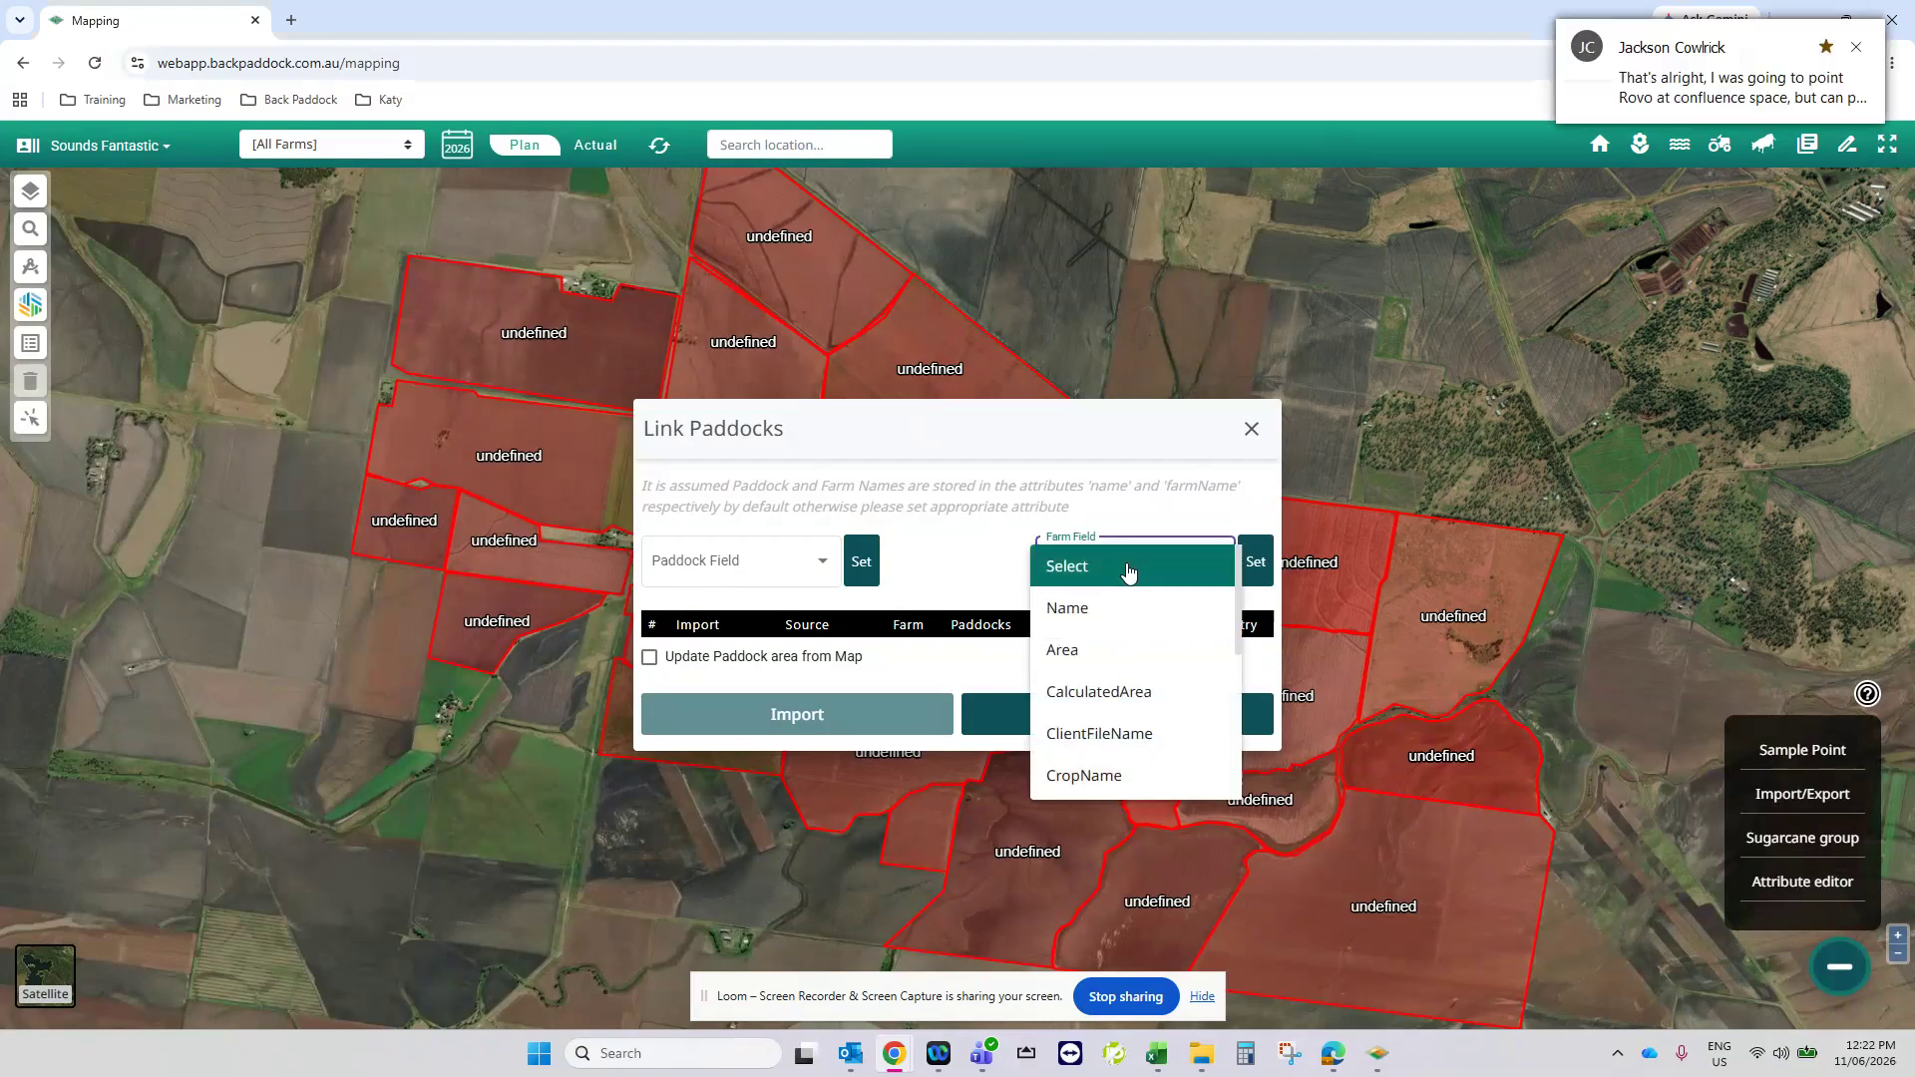
scroll(1132, 649, down, 1)
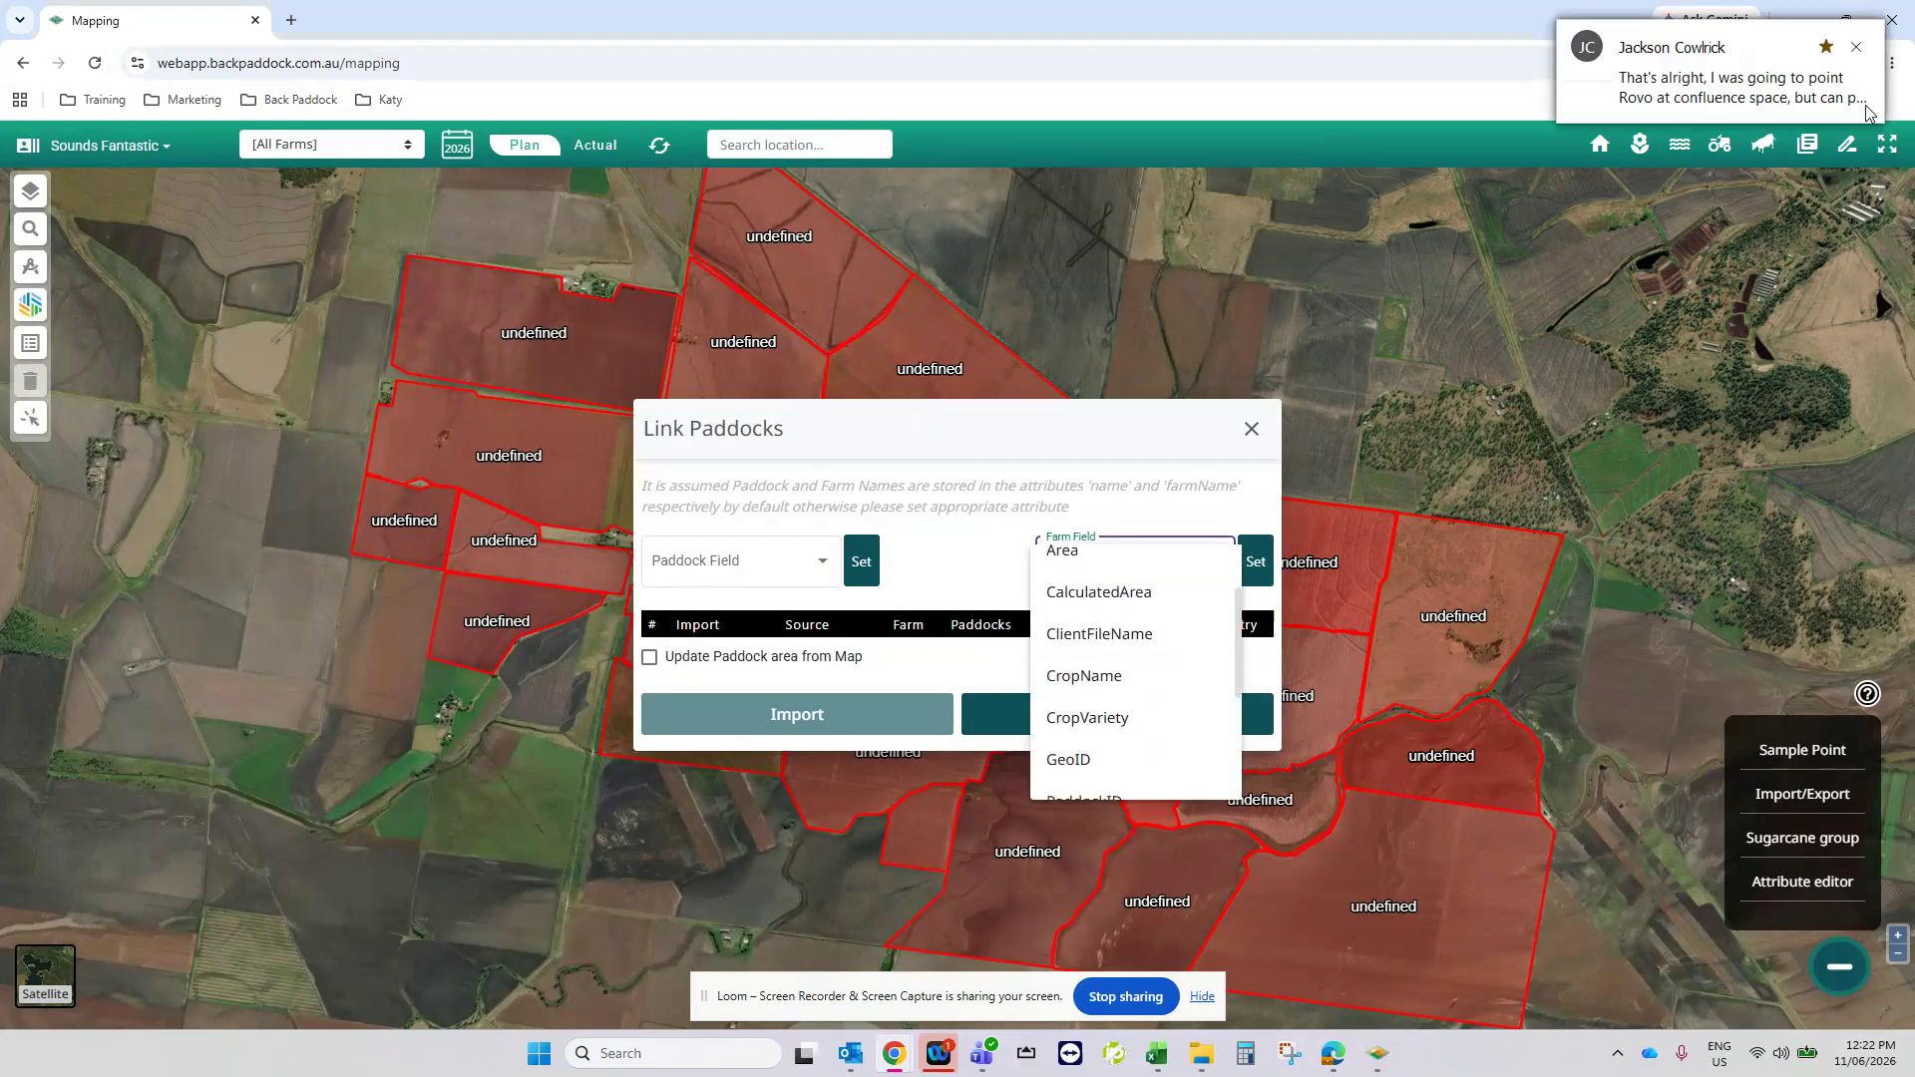
click(1857, 47)
scroll(1147, 689, down, 3)
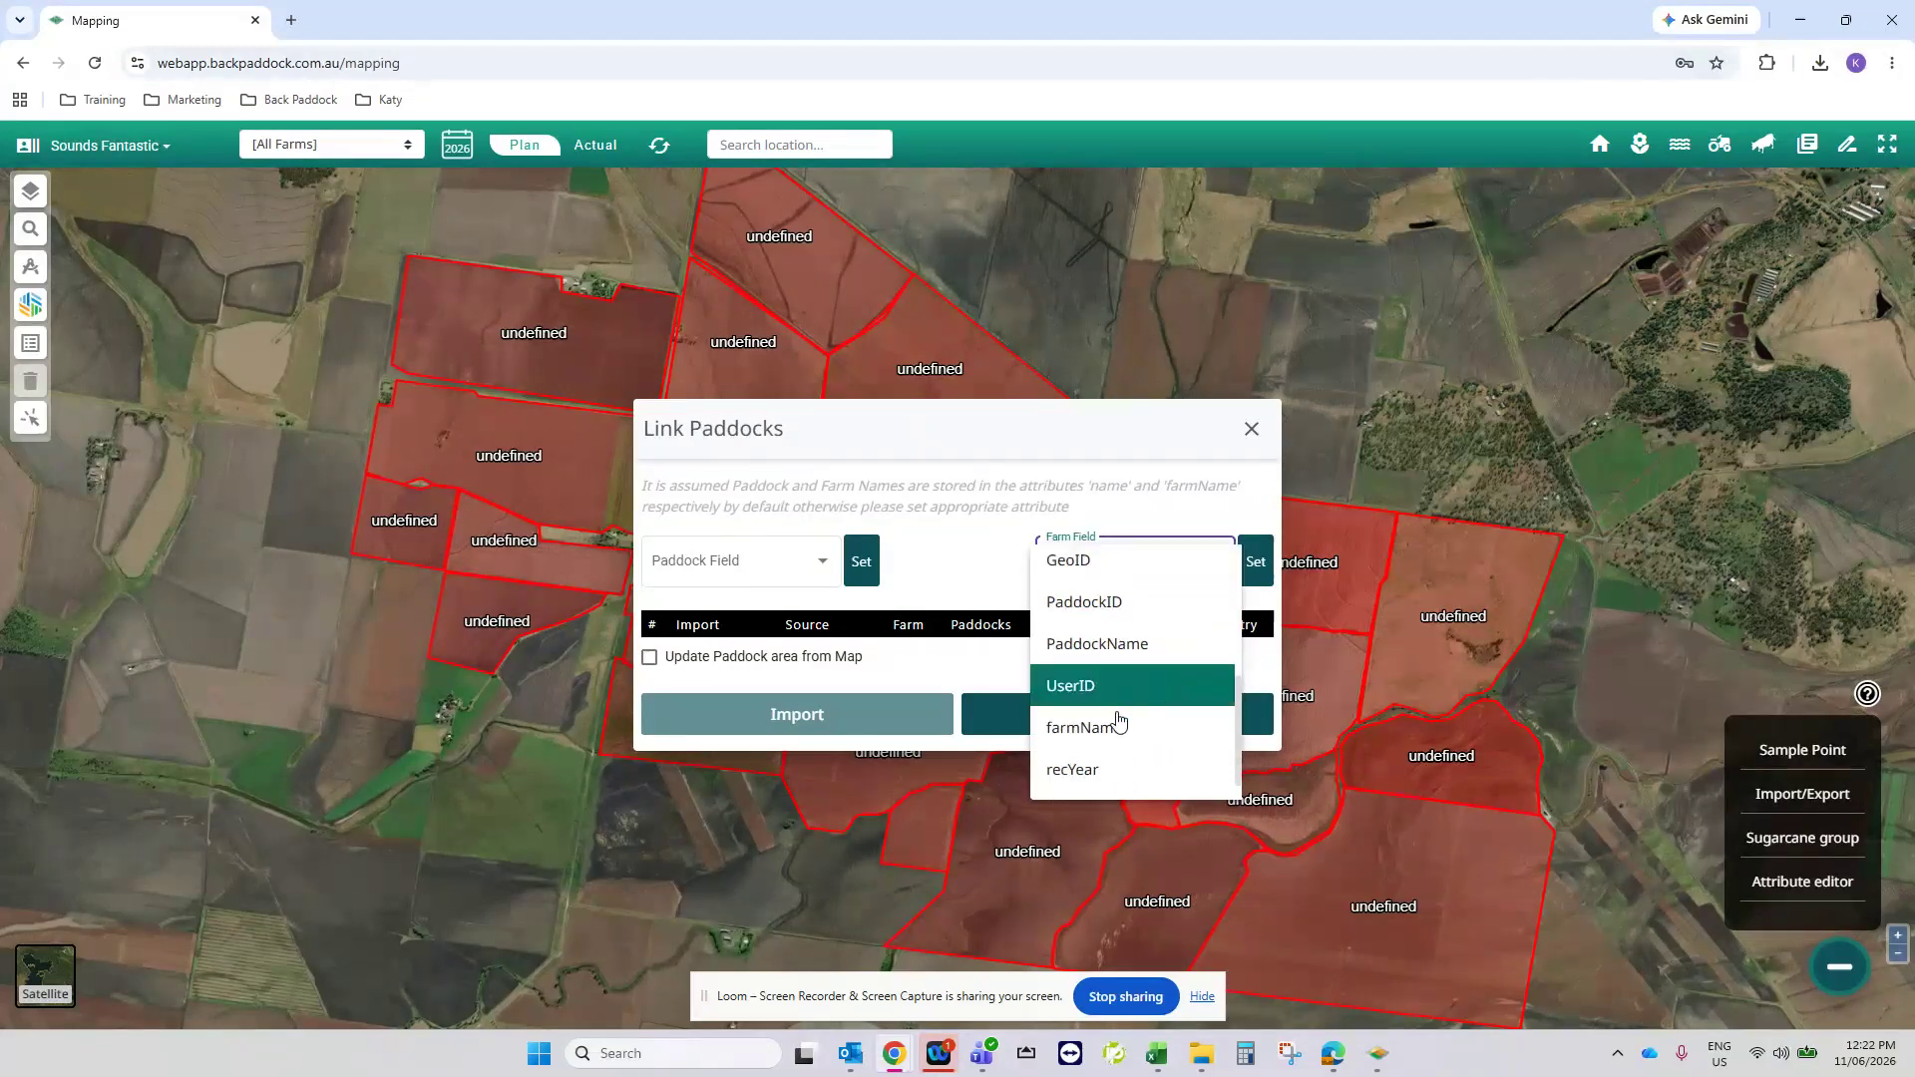
click(1084, 728)
click(1255, 561)
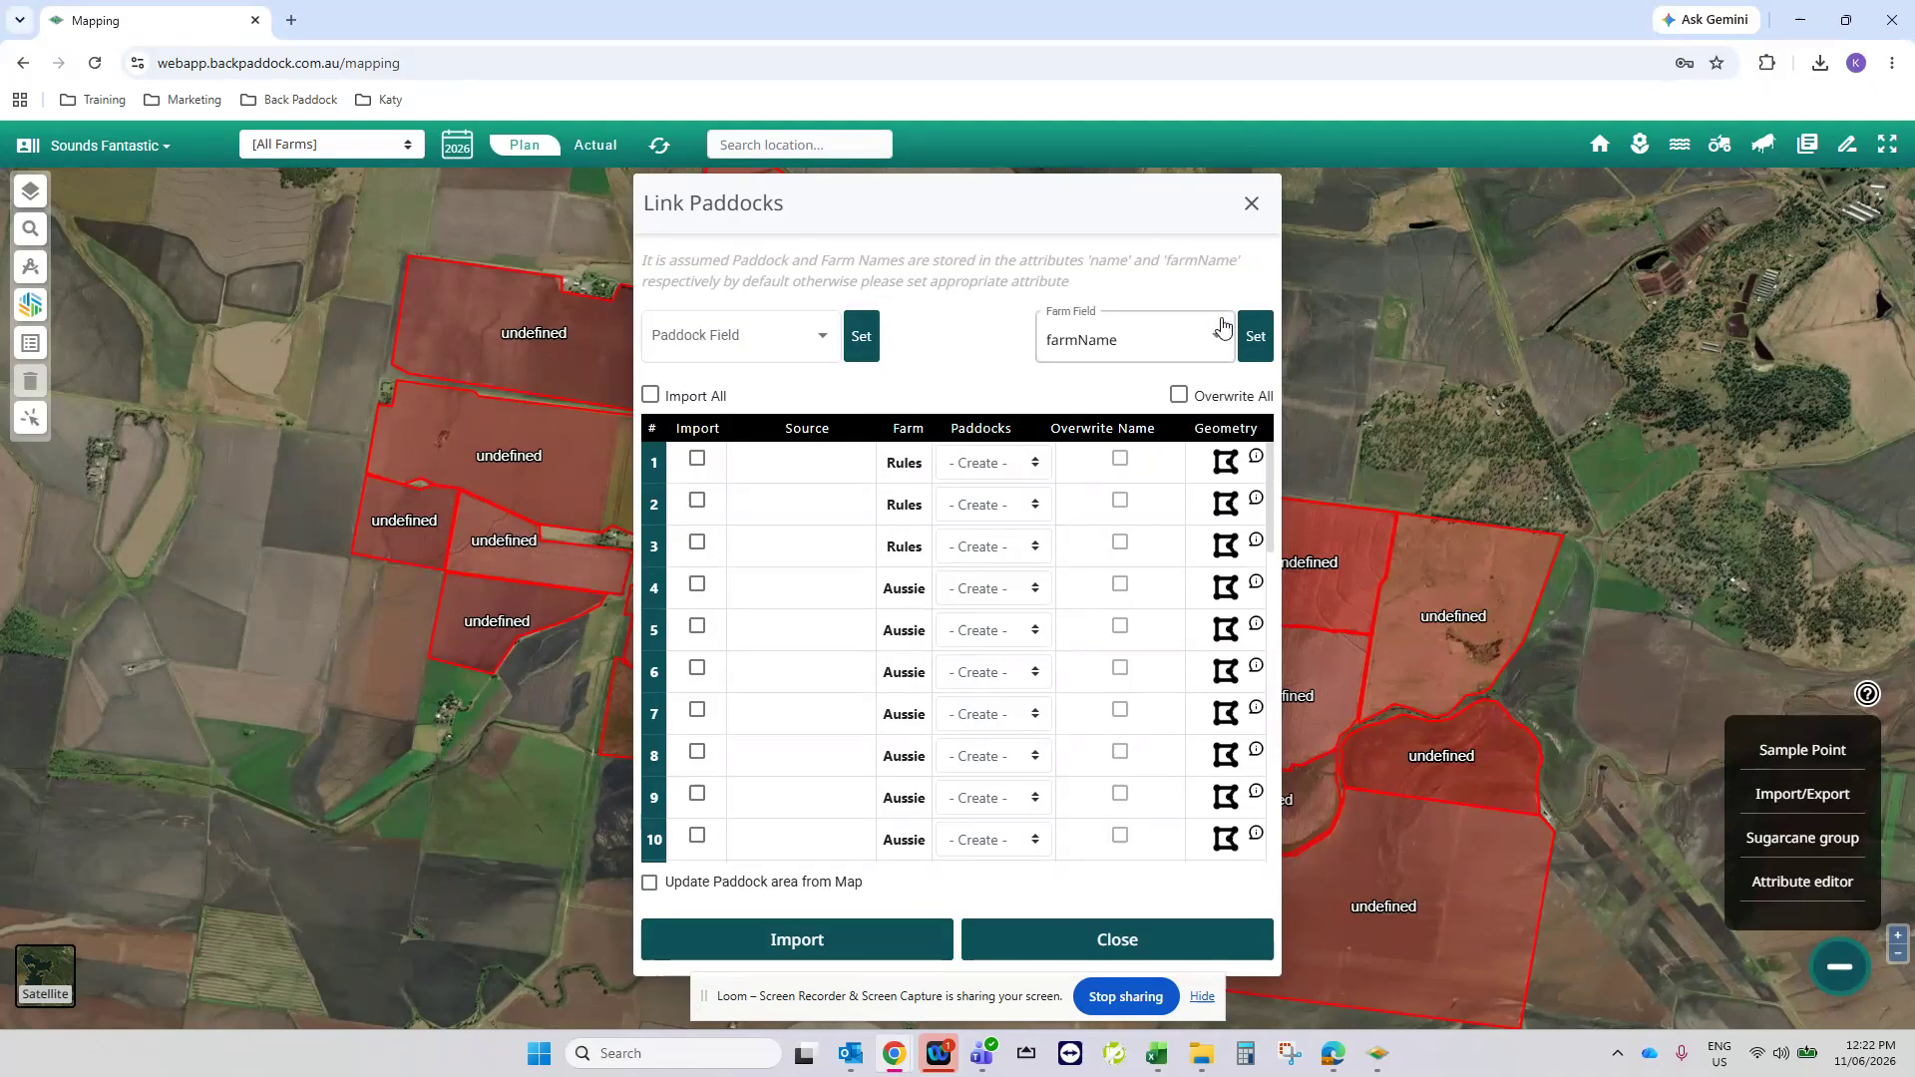
- Set PaddockName as the paddock field for linking the imported paddocks
click(770, 333)
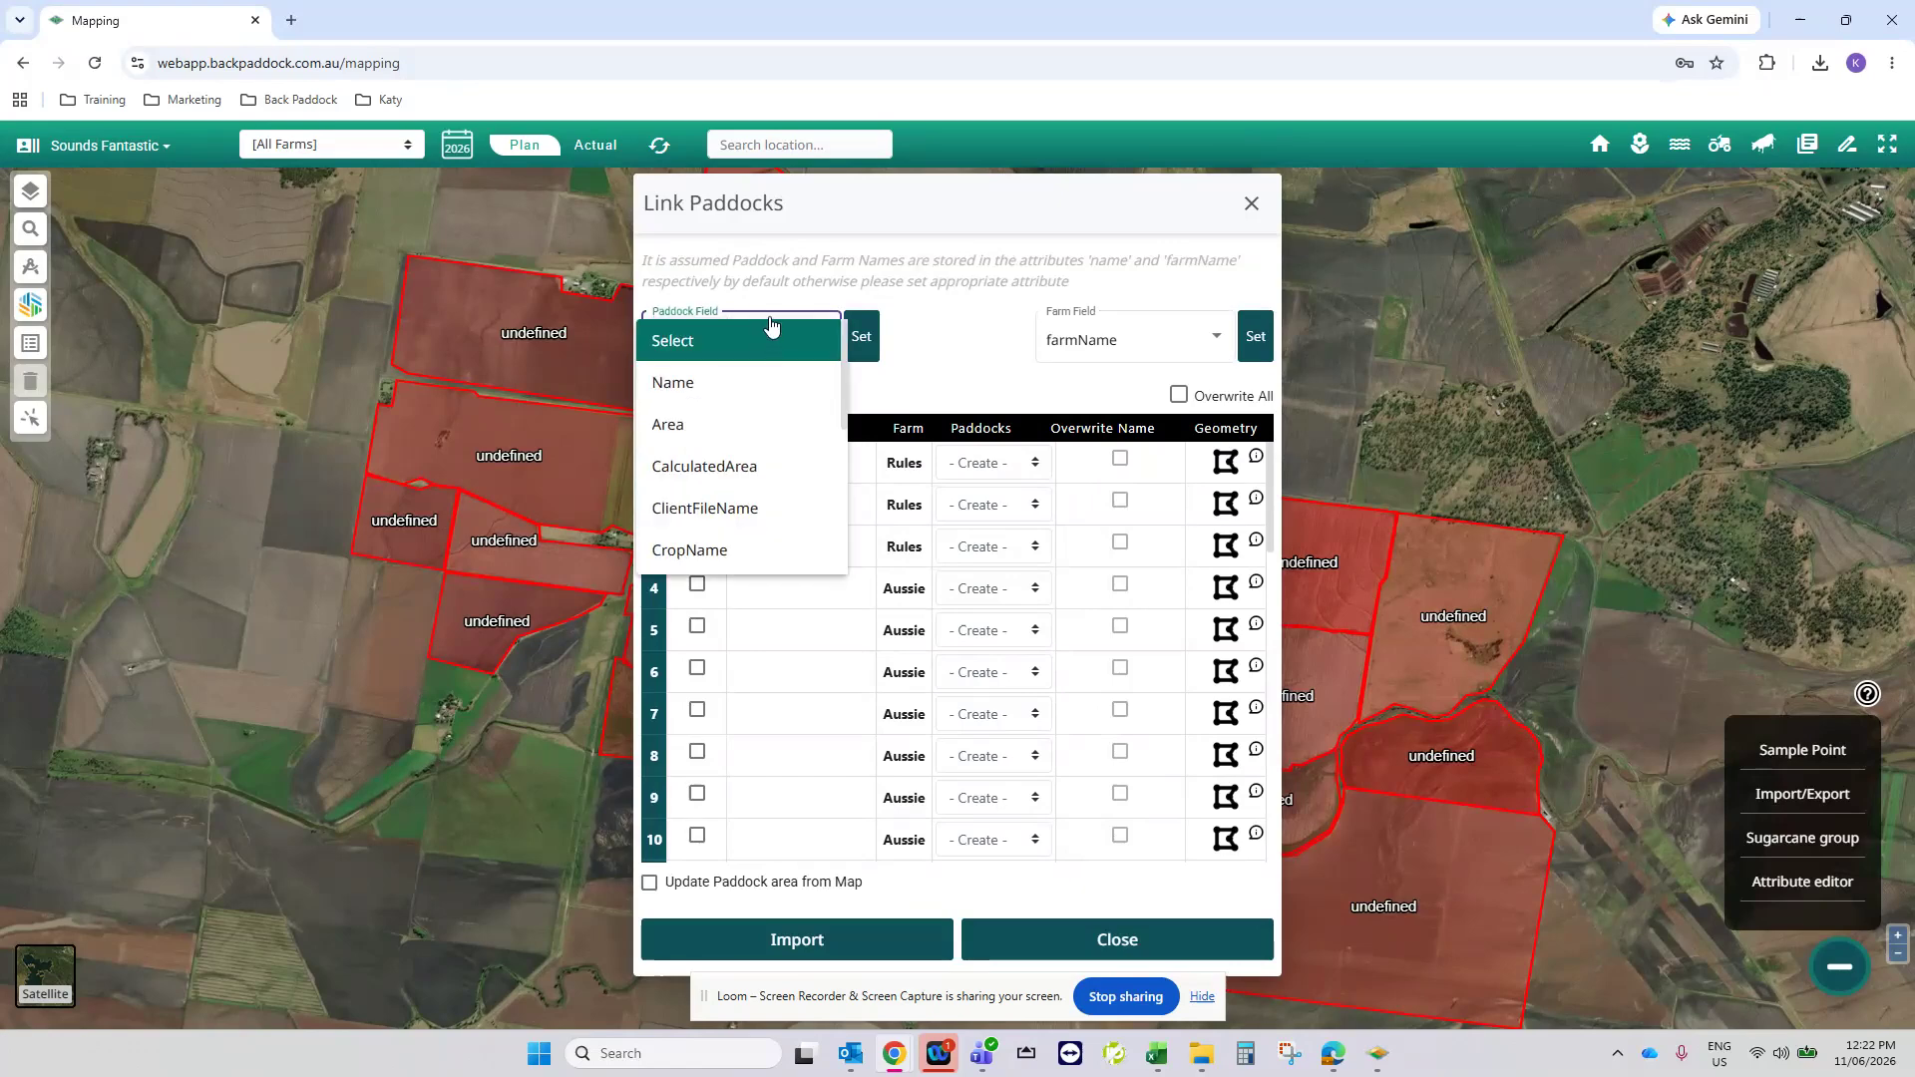
scroll(758, 439, down, 2)
click(752, 513)
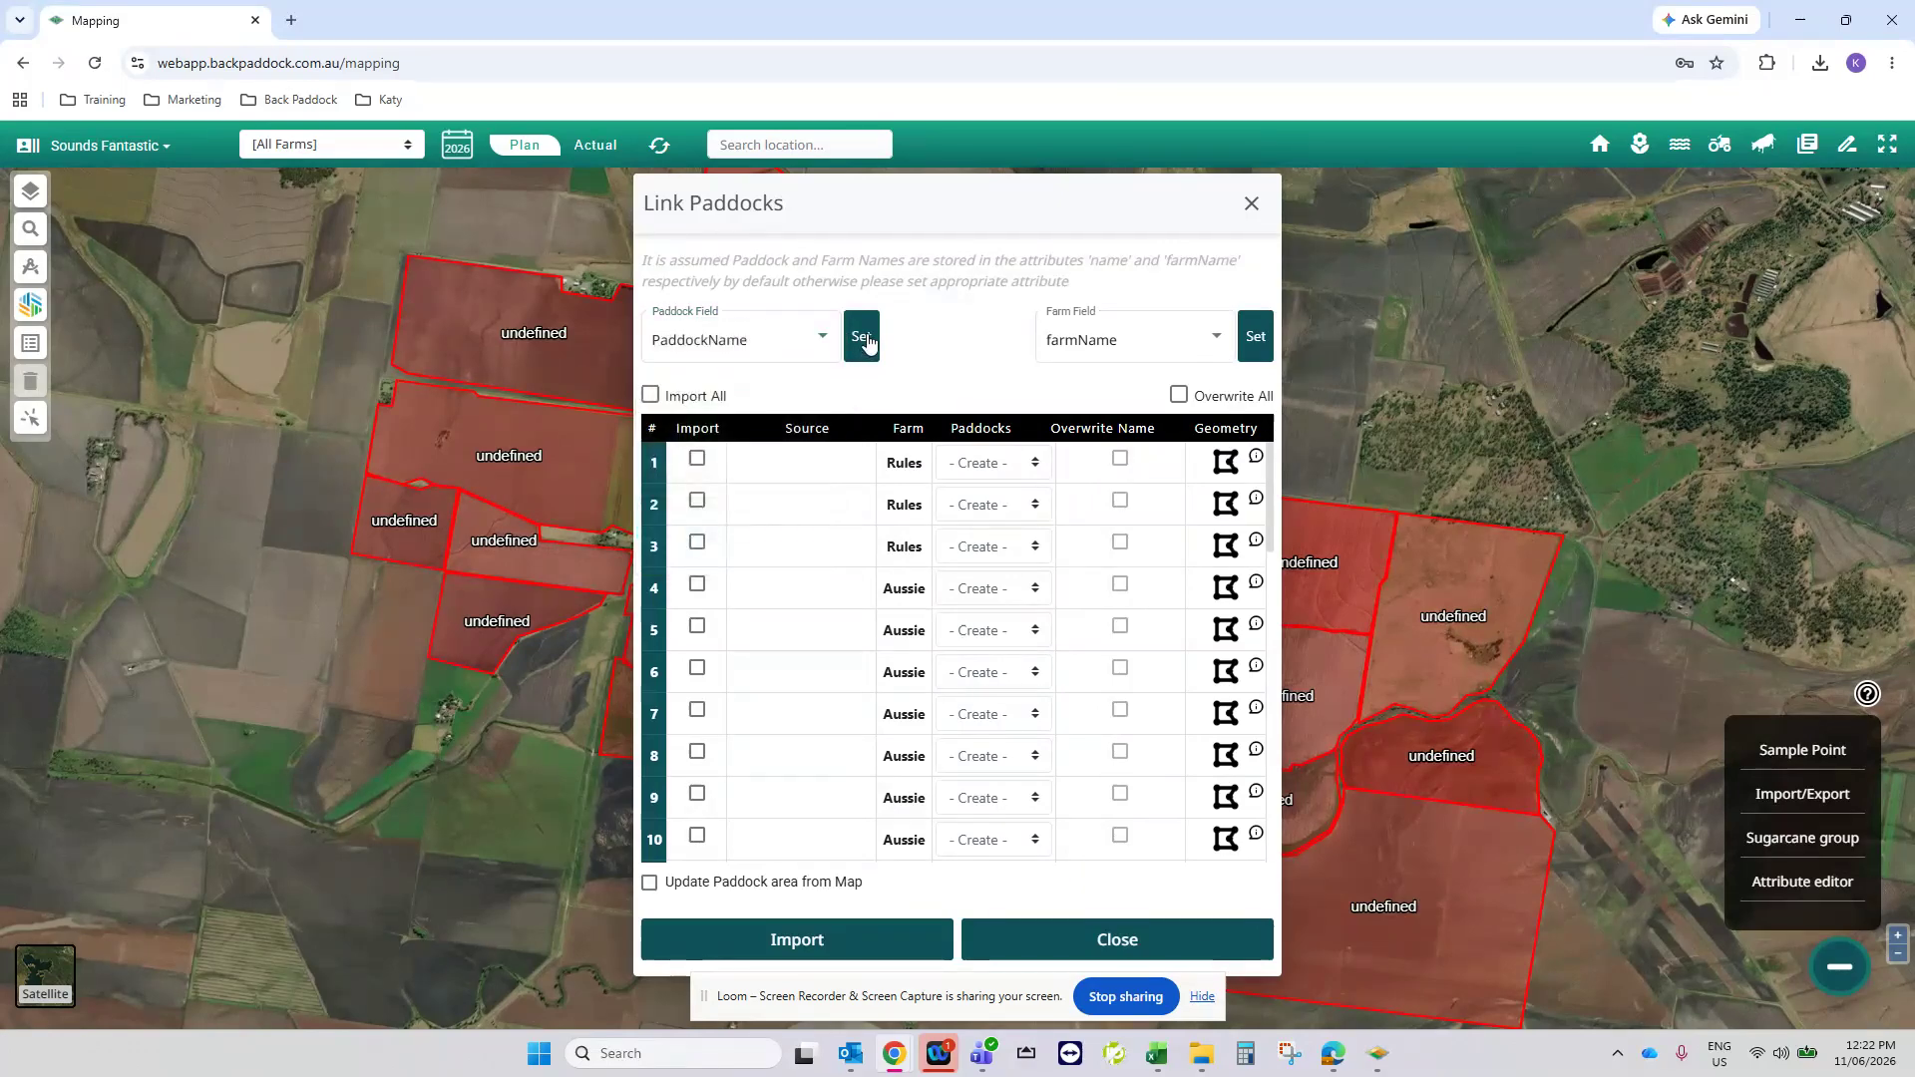
click(866, 341)
- Import all listed paddocks with their areas updated from the map, and close the paddock linking dialog
click(658, 397)
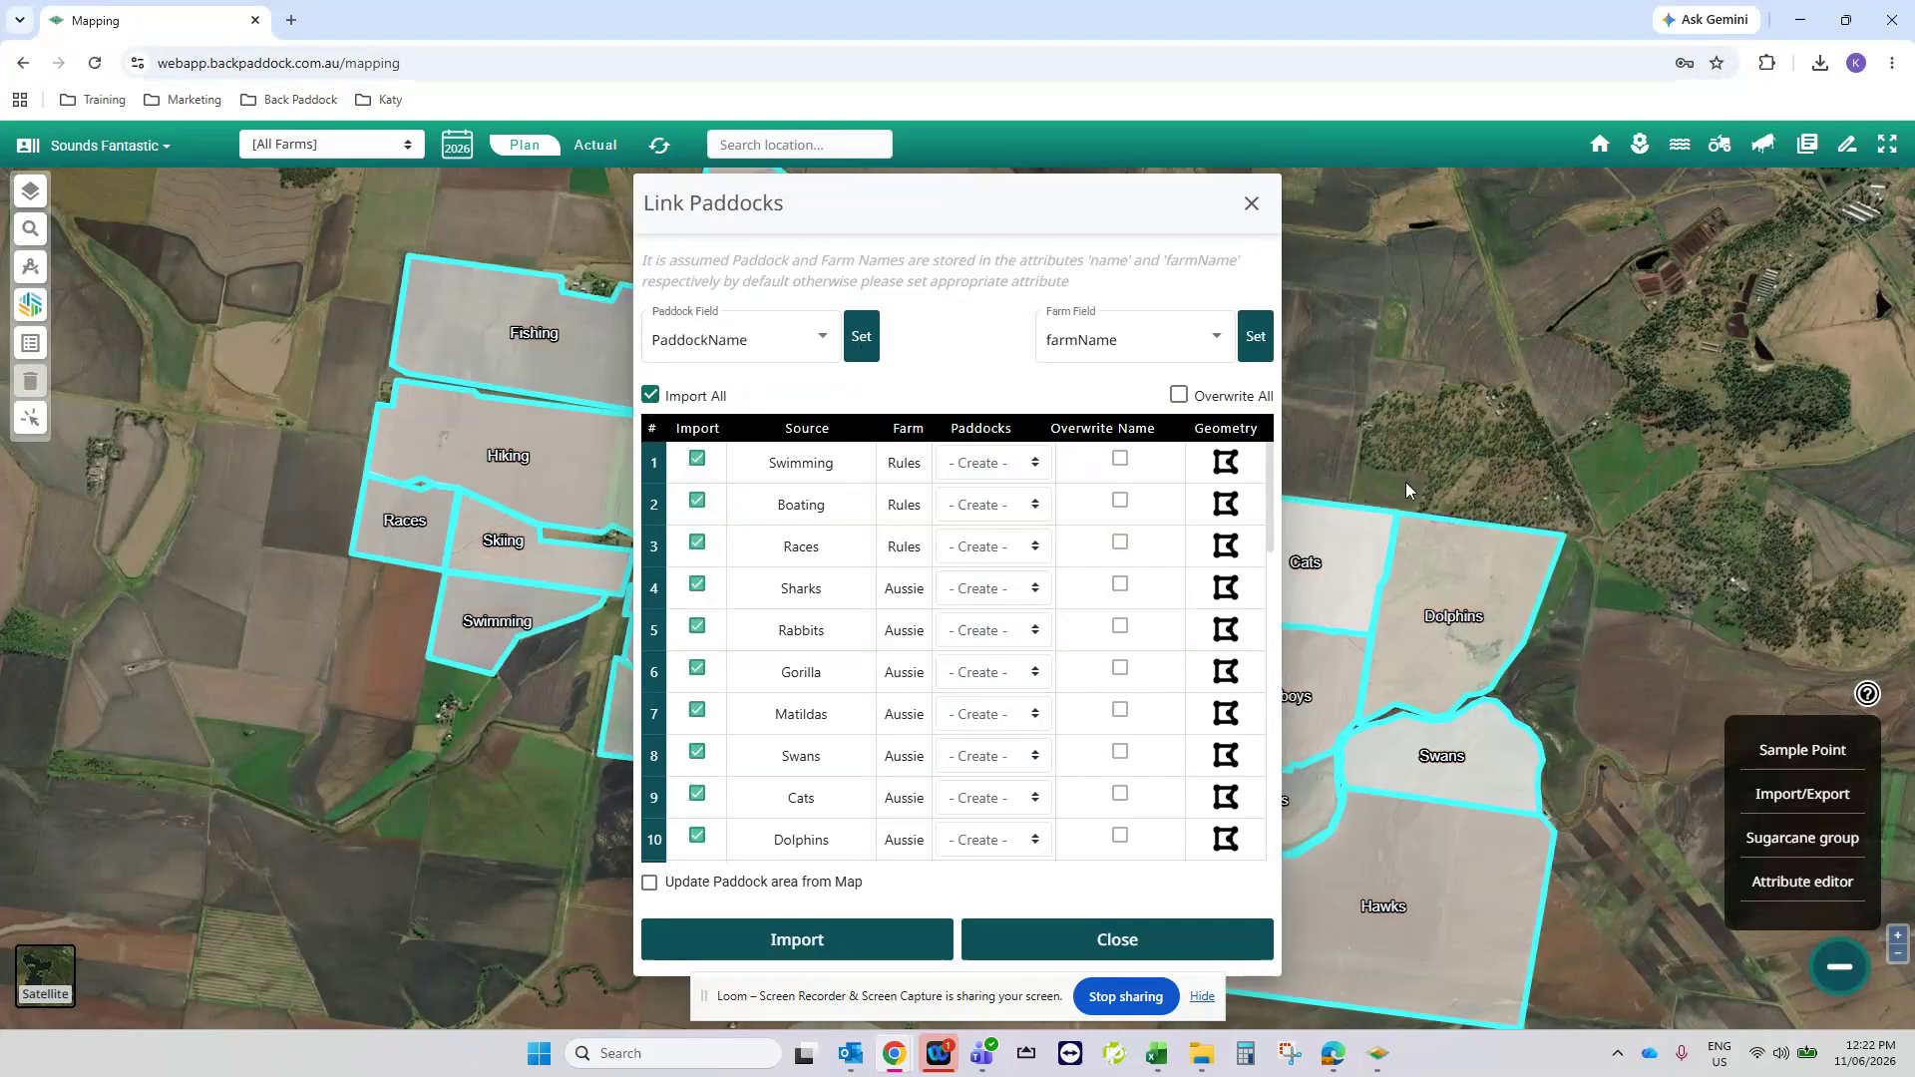
click(806, 883)
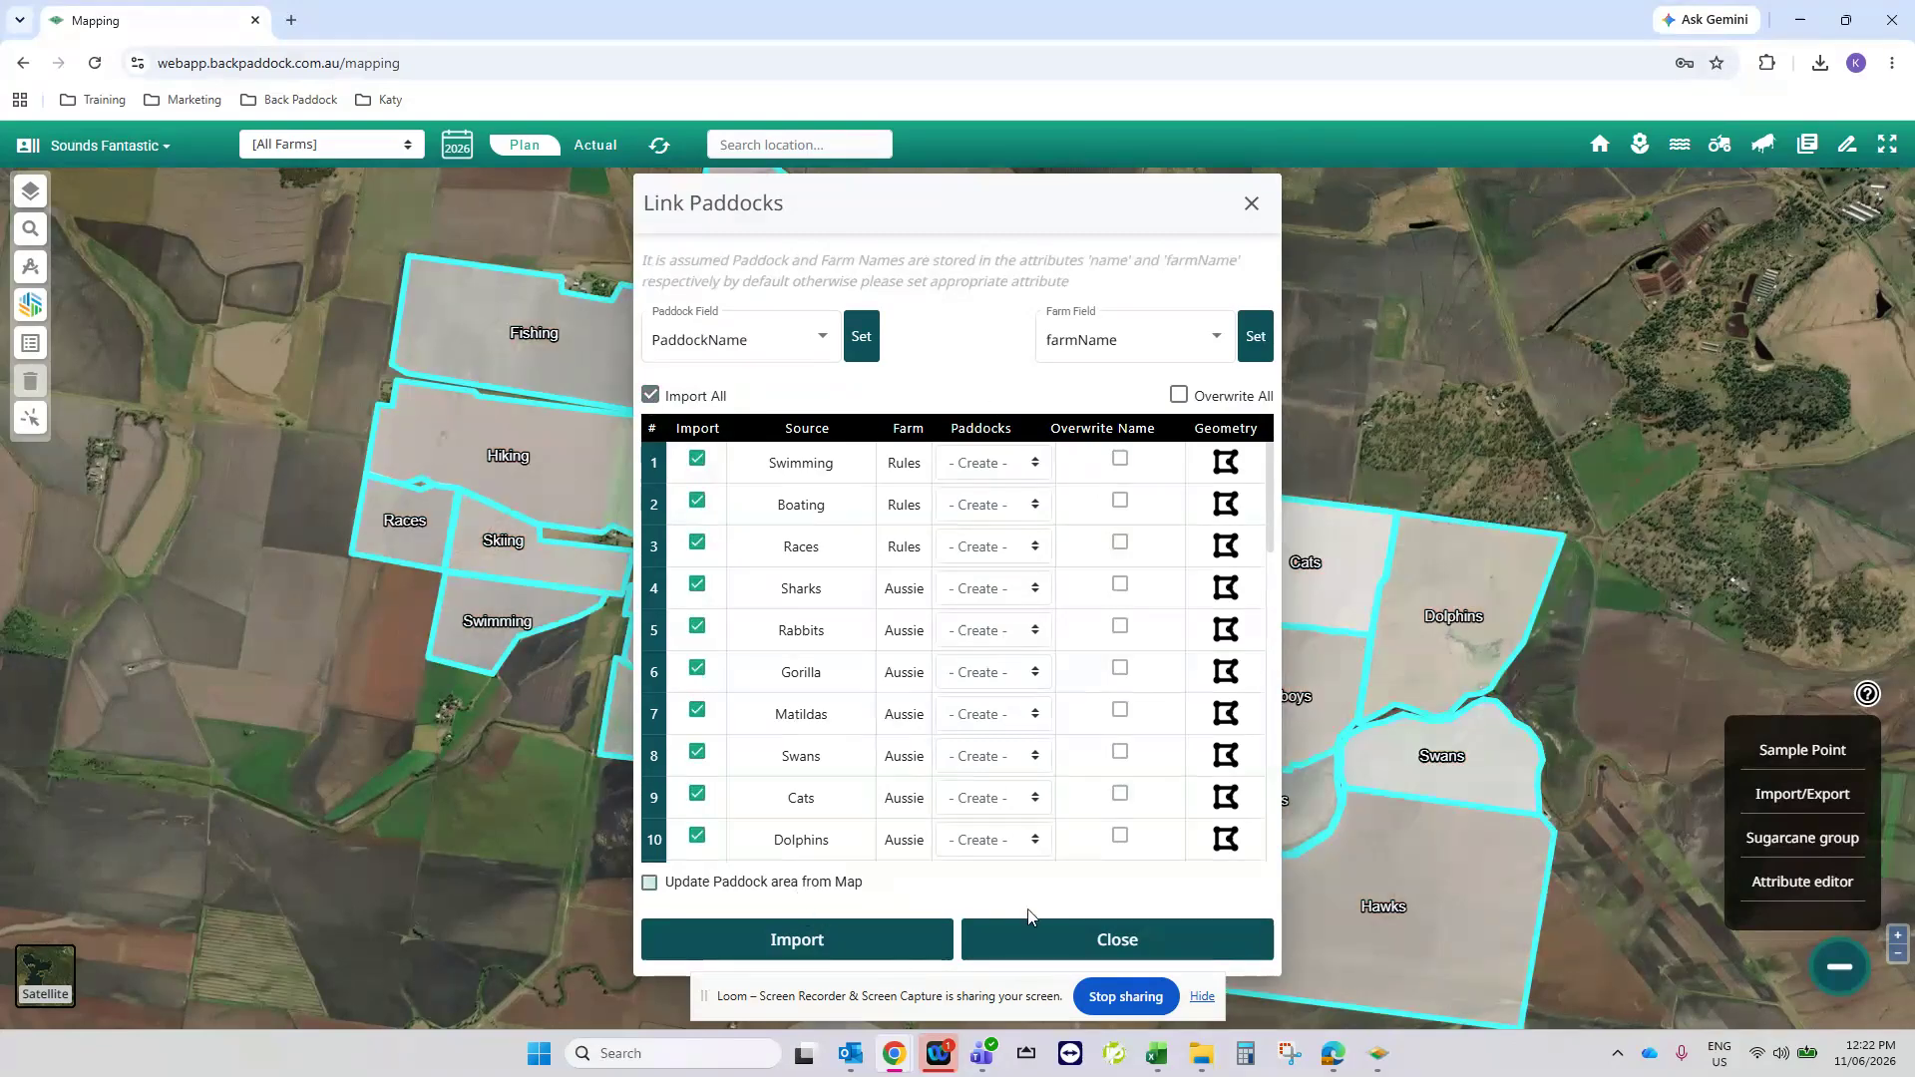
click(901, 942)
click(831, 942)
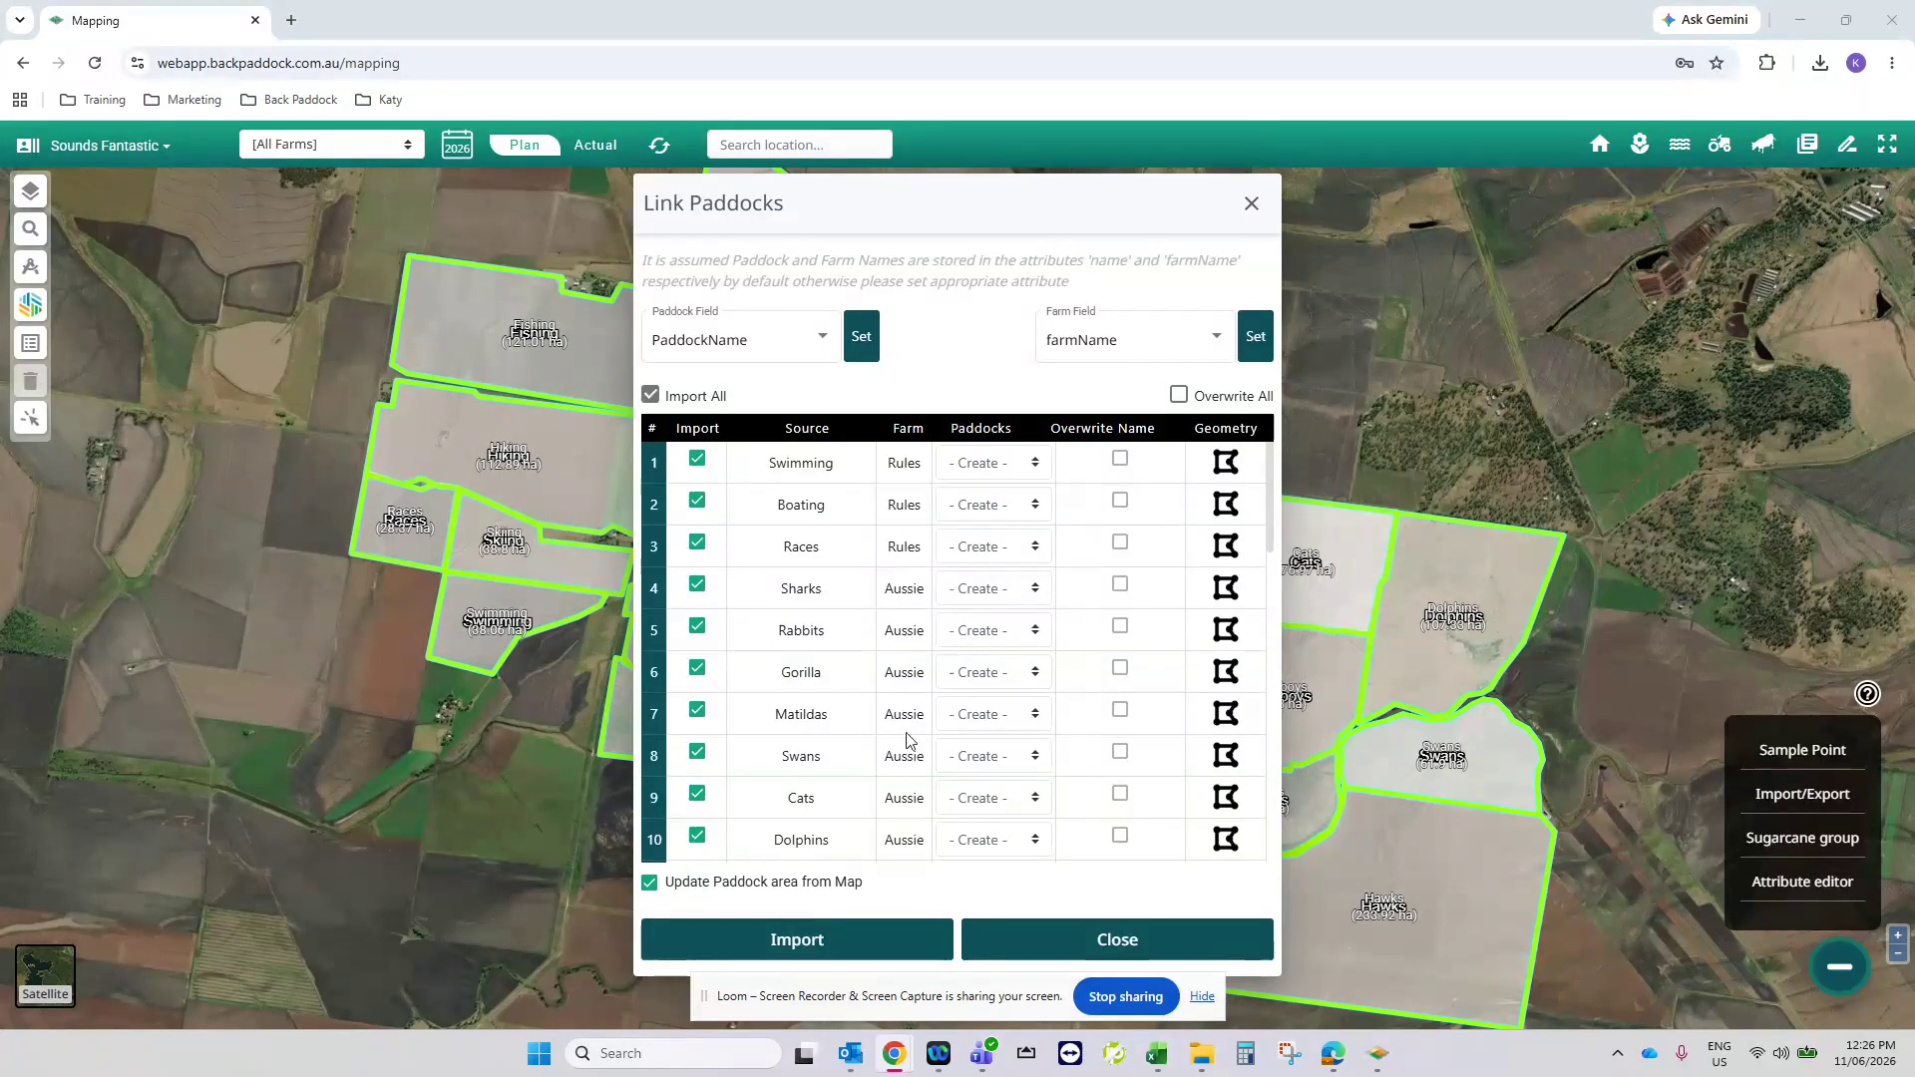
click(1039, 949)
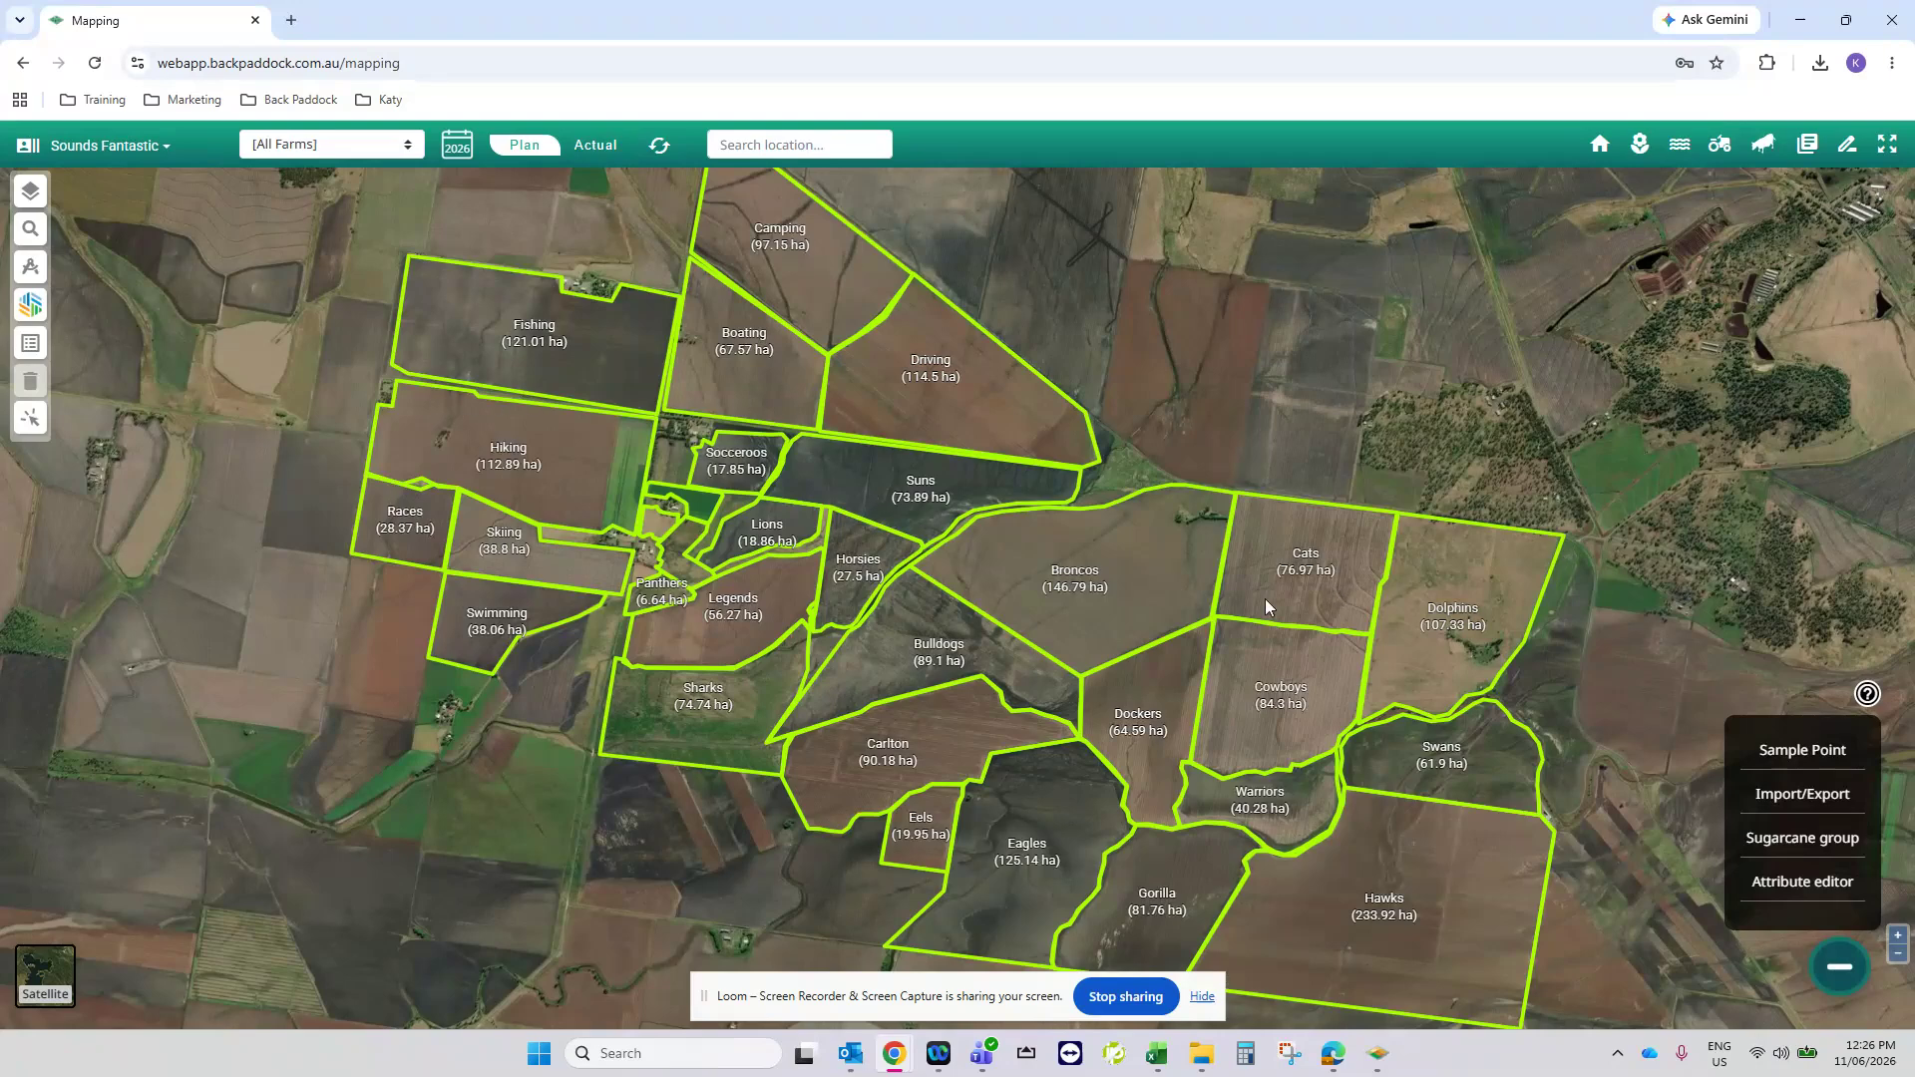
- Switch to Back Paddock Adviser Professional, refresh the file list and synchronise the Sounds Fantastic file with CornerPost
click(1378, 1054)
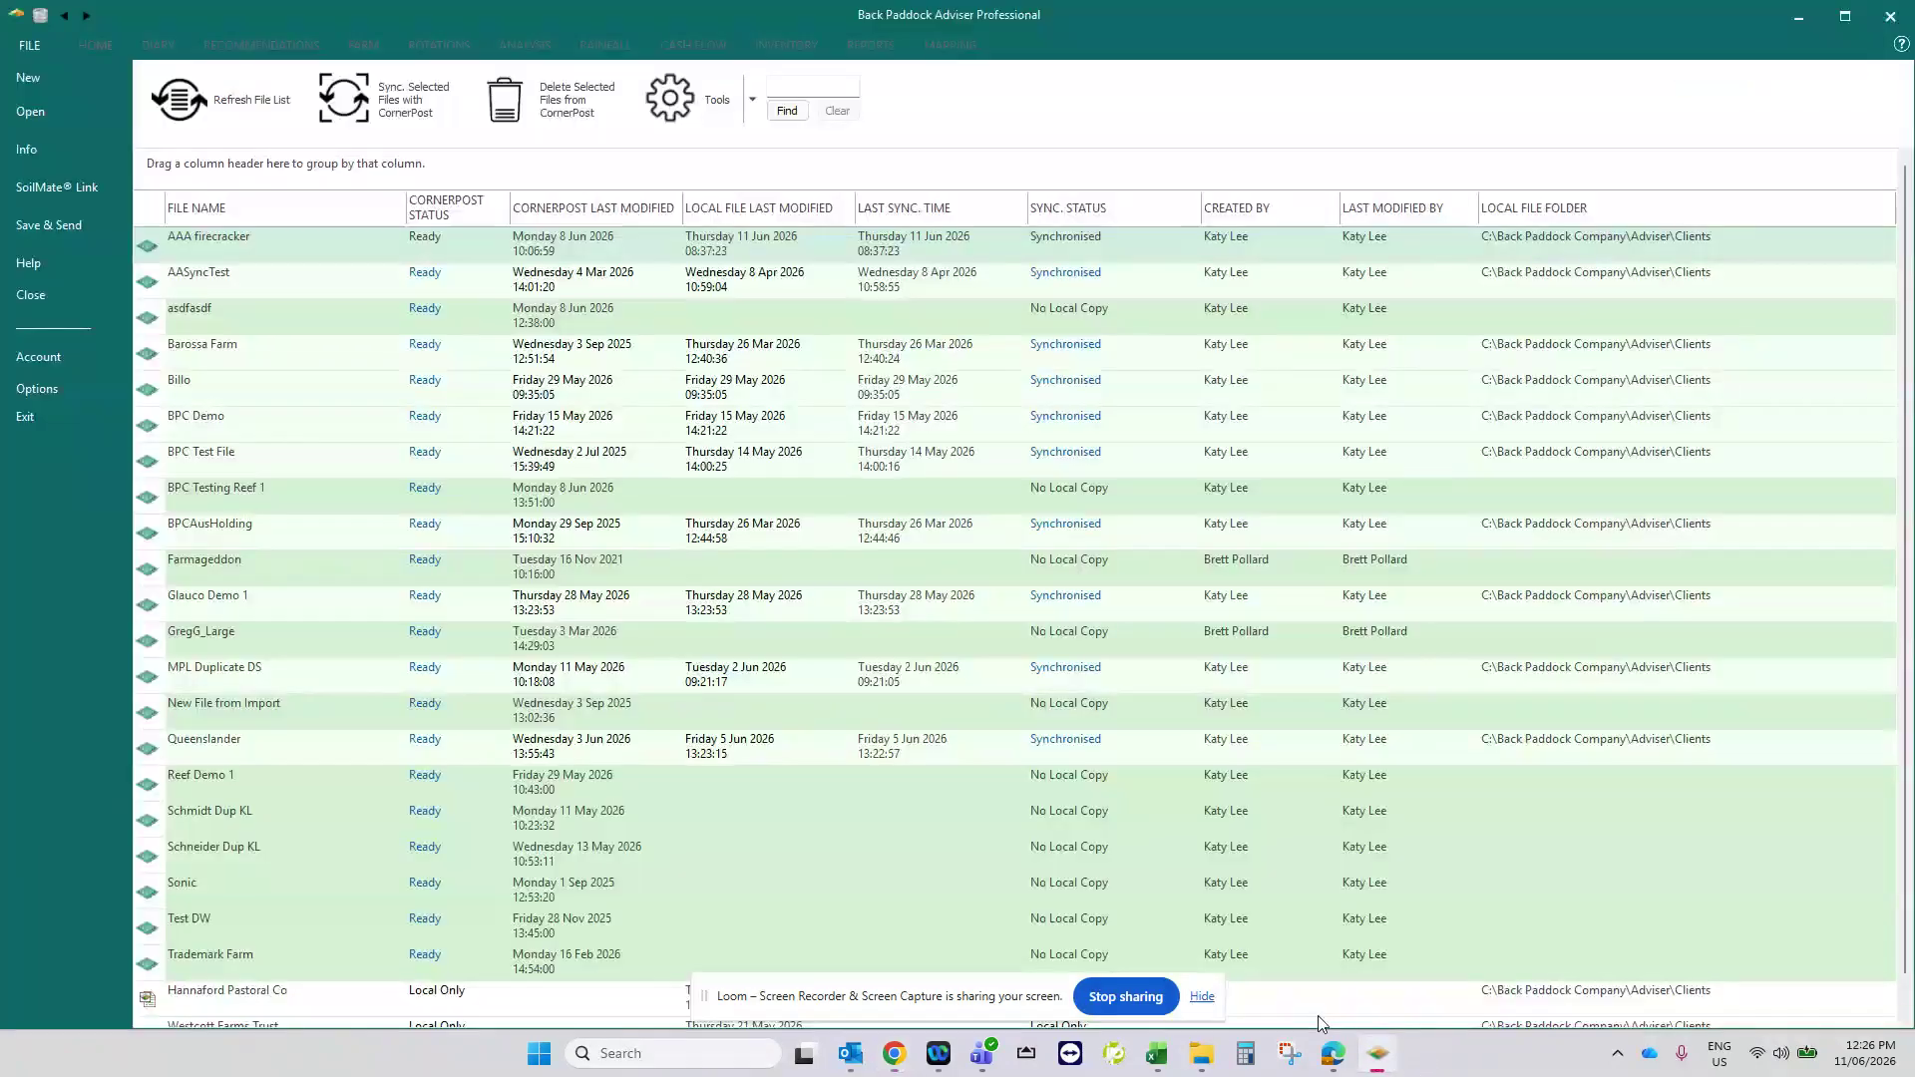
click(249, 112)
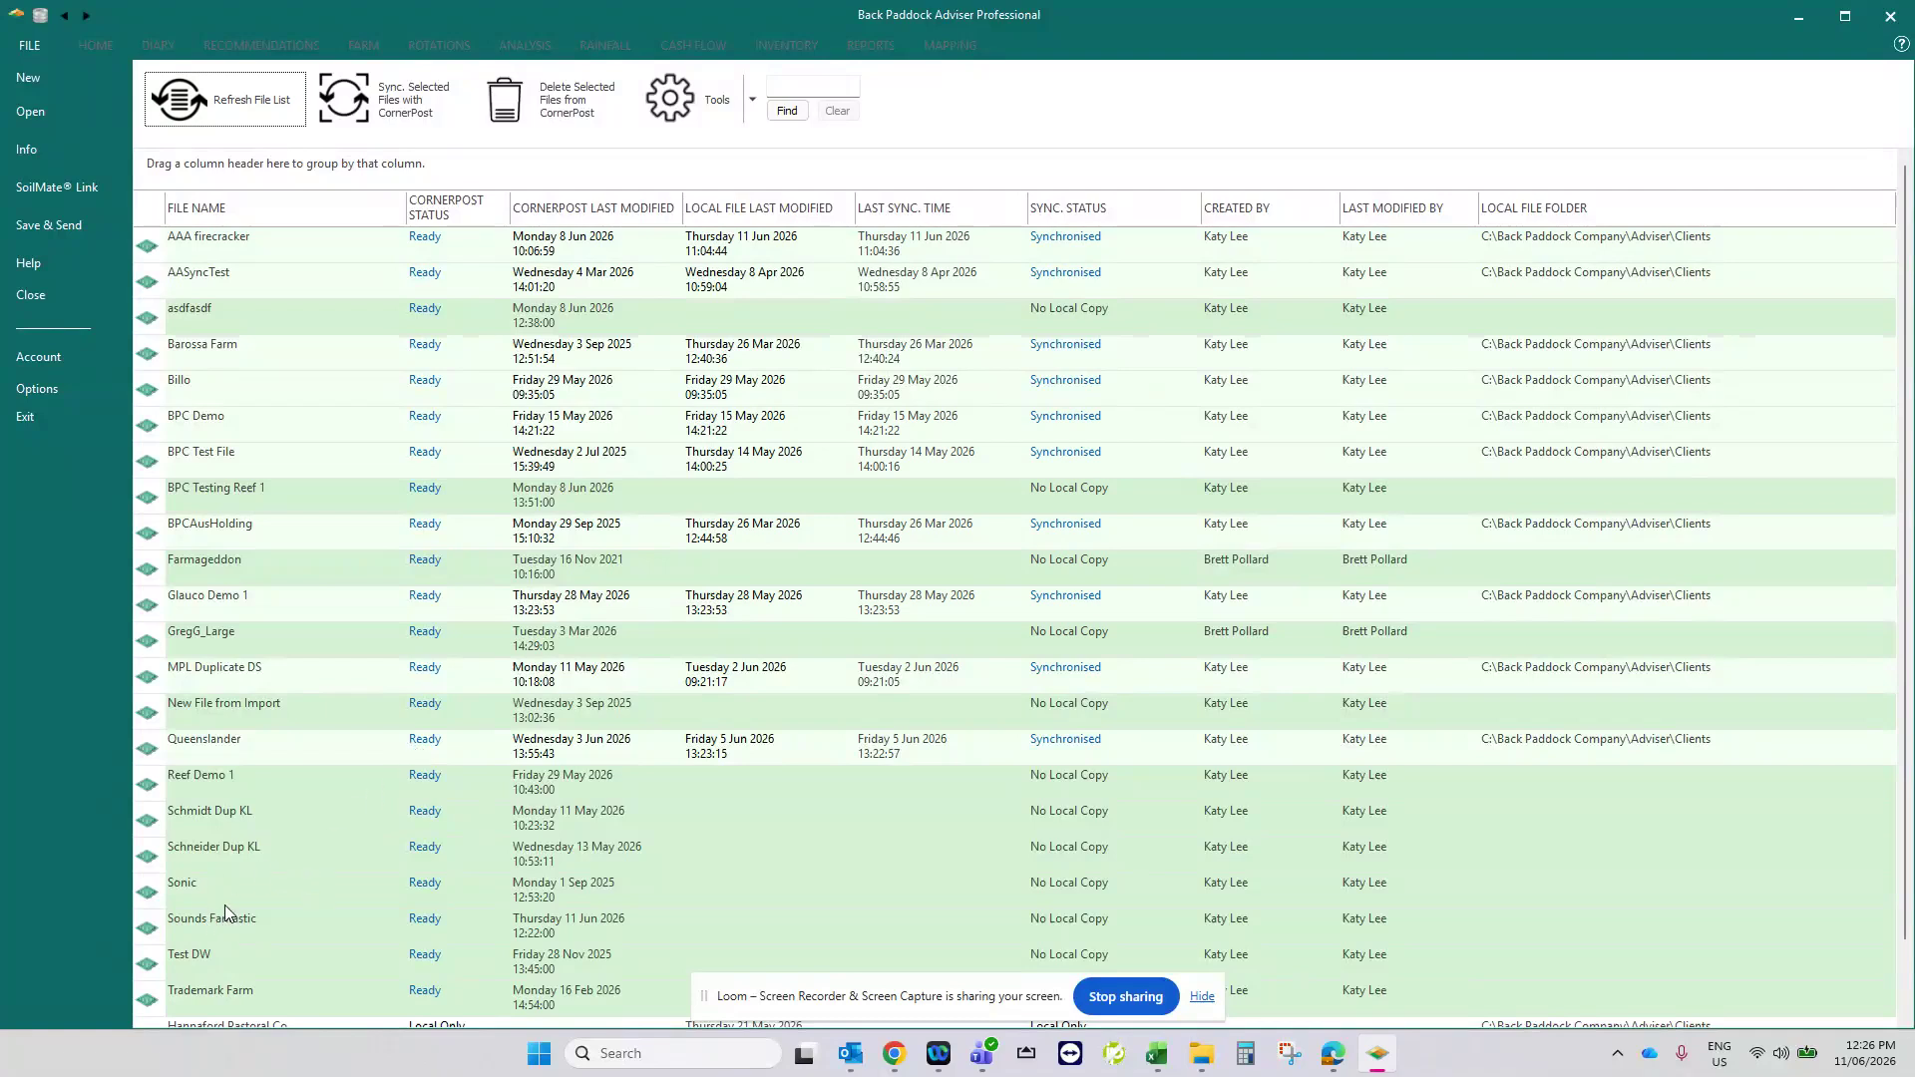
click(252, 926)
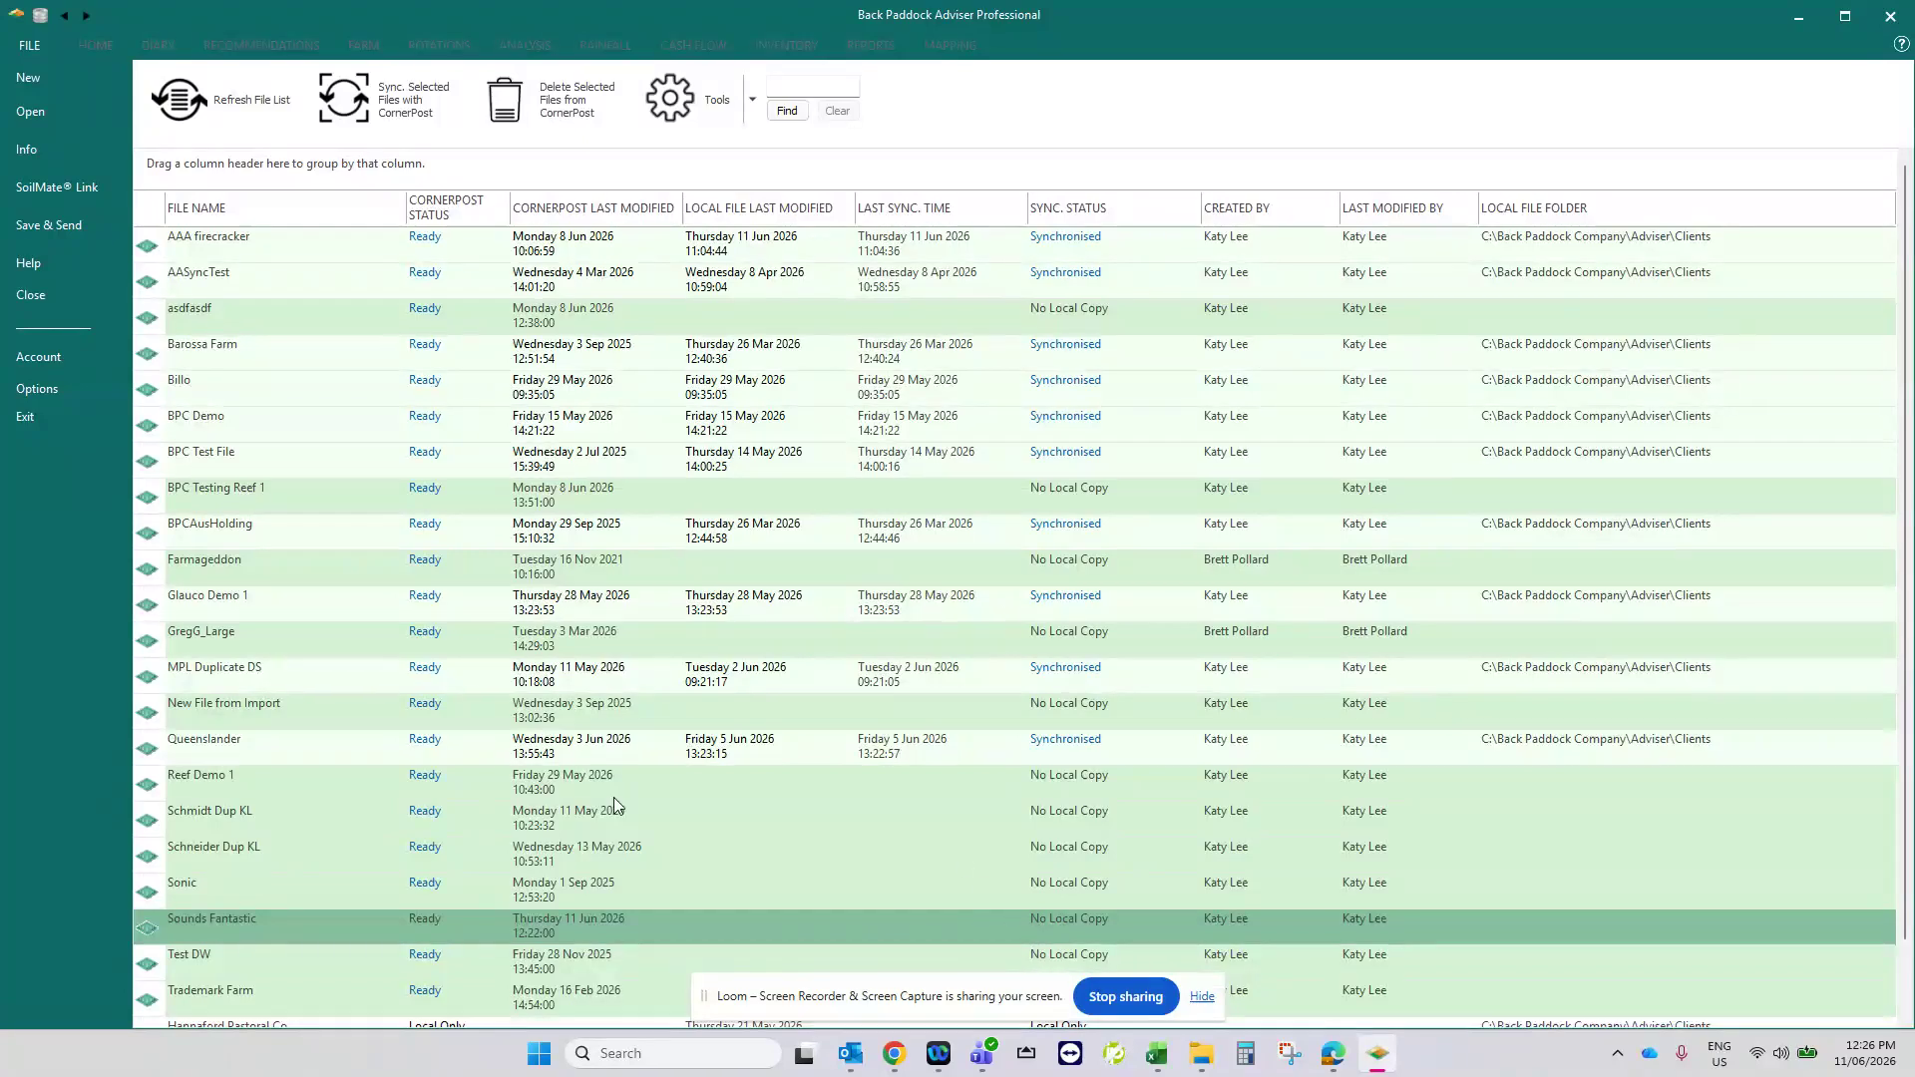
click(398, 93)
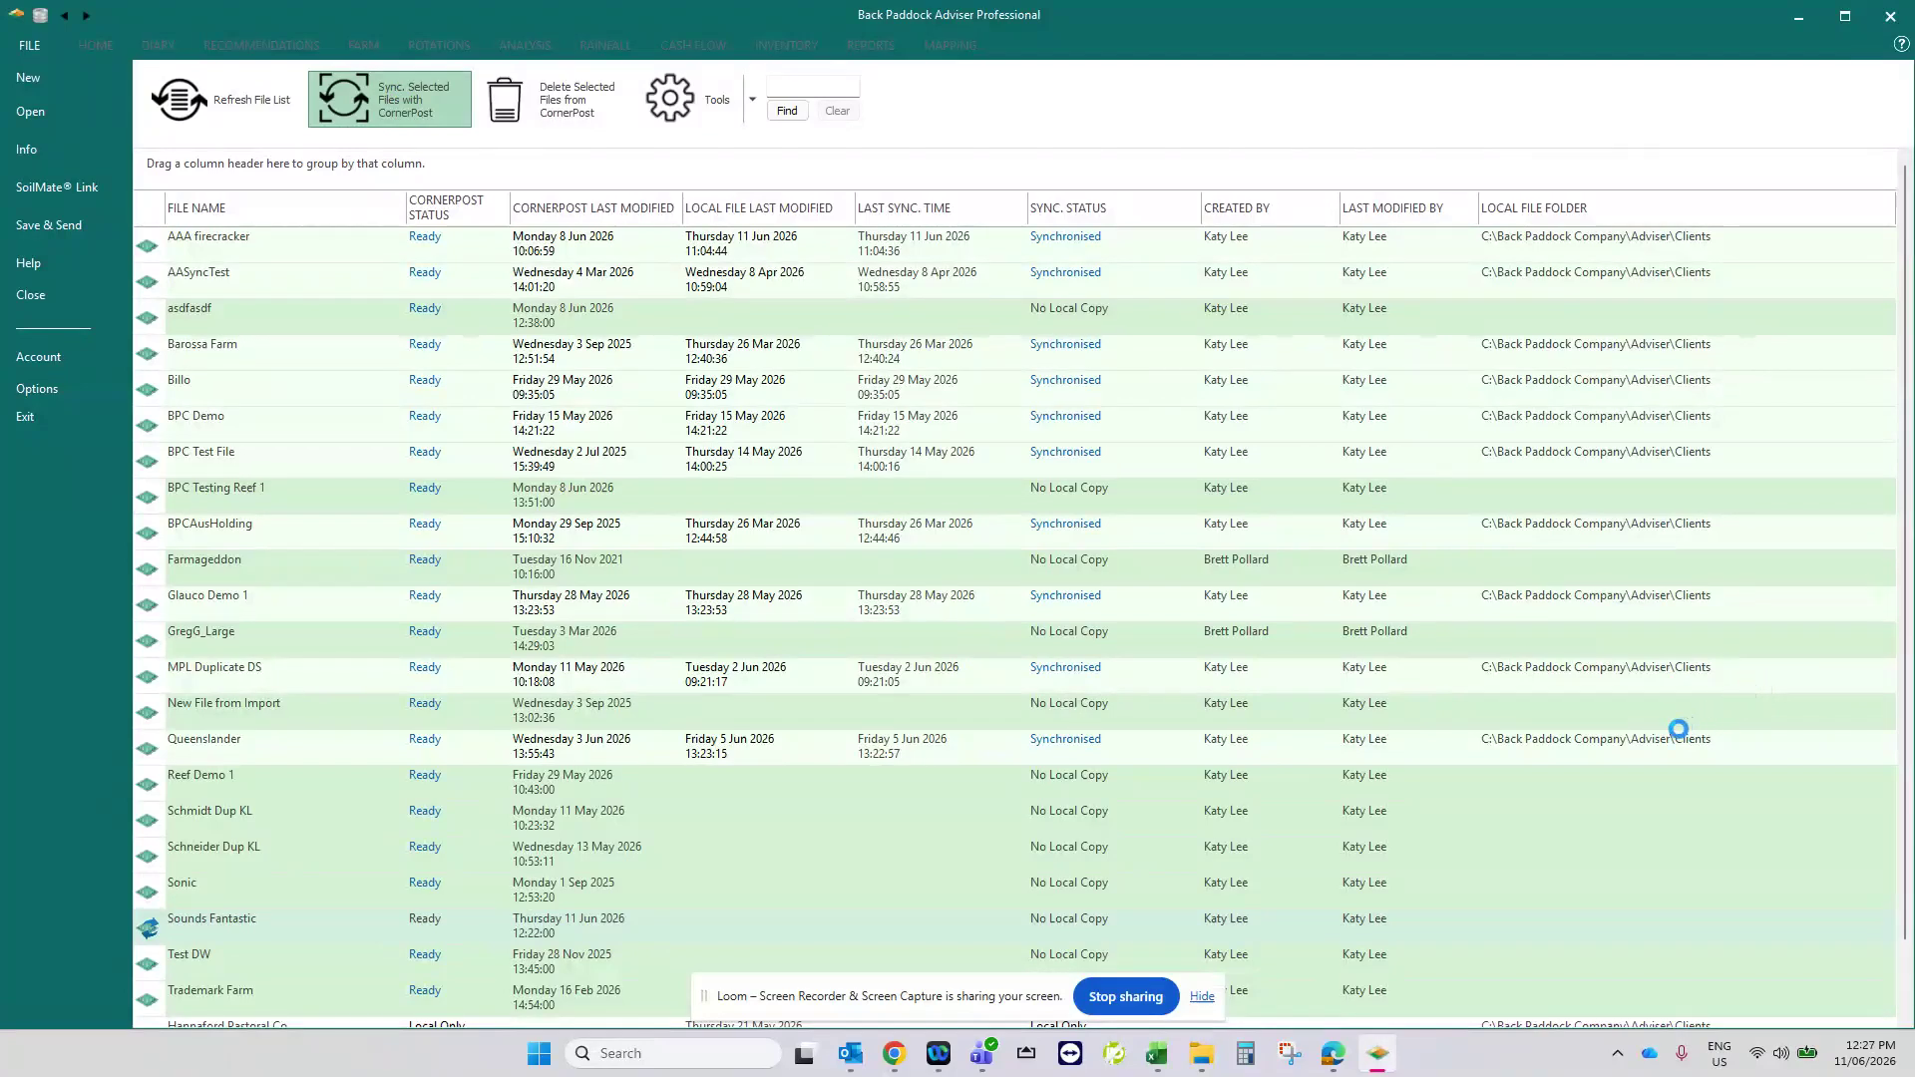
click(1202, 997)
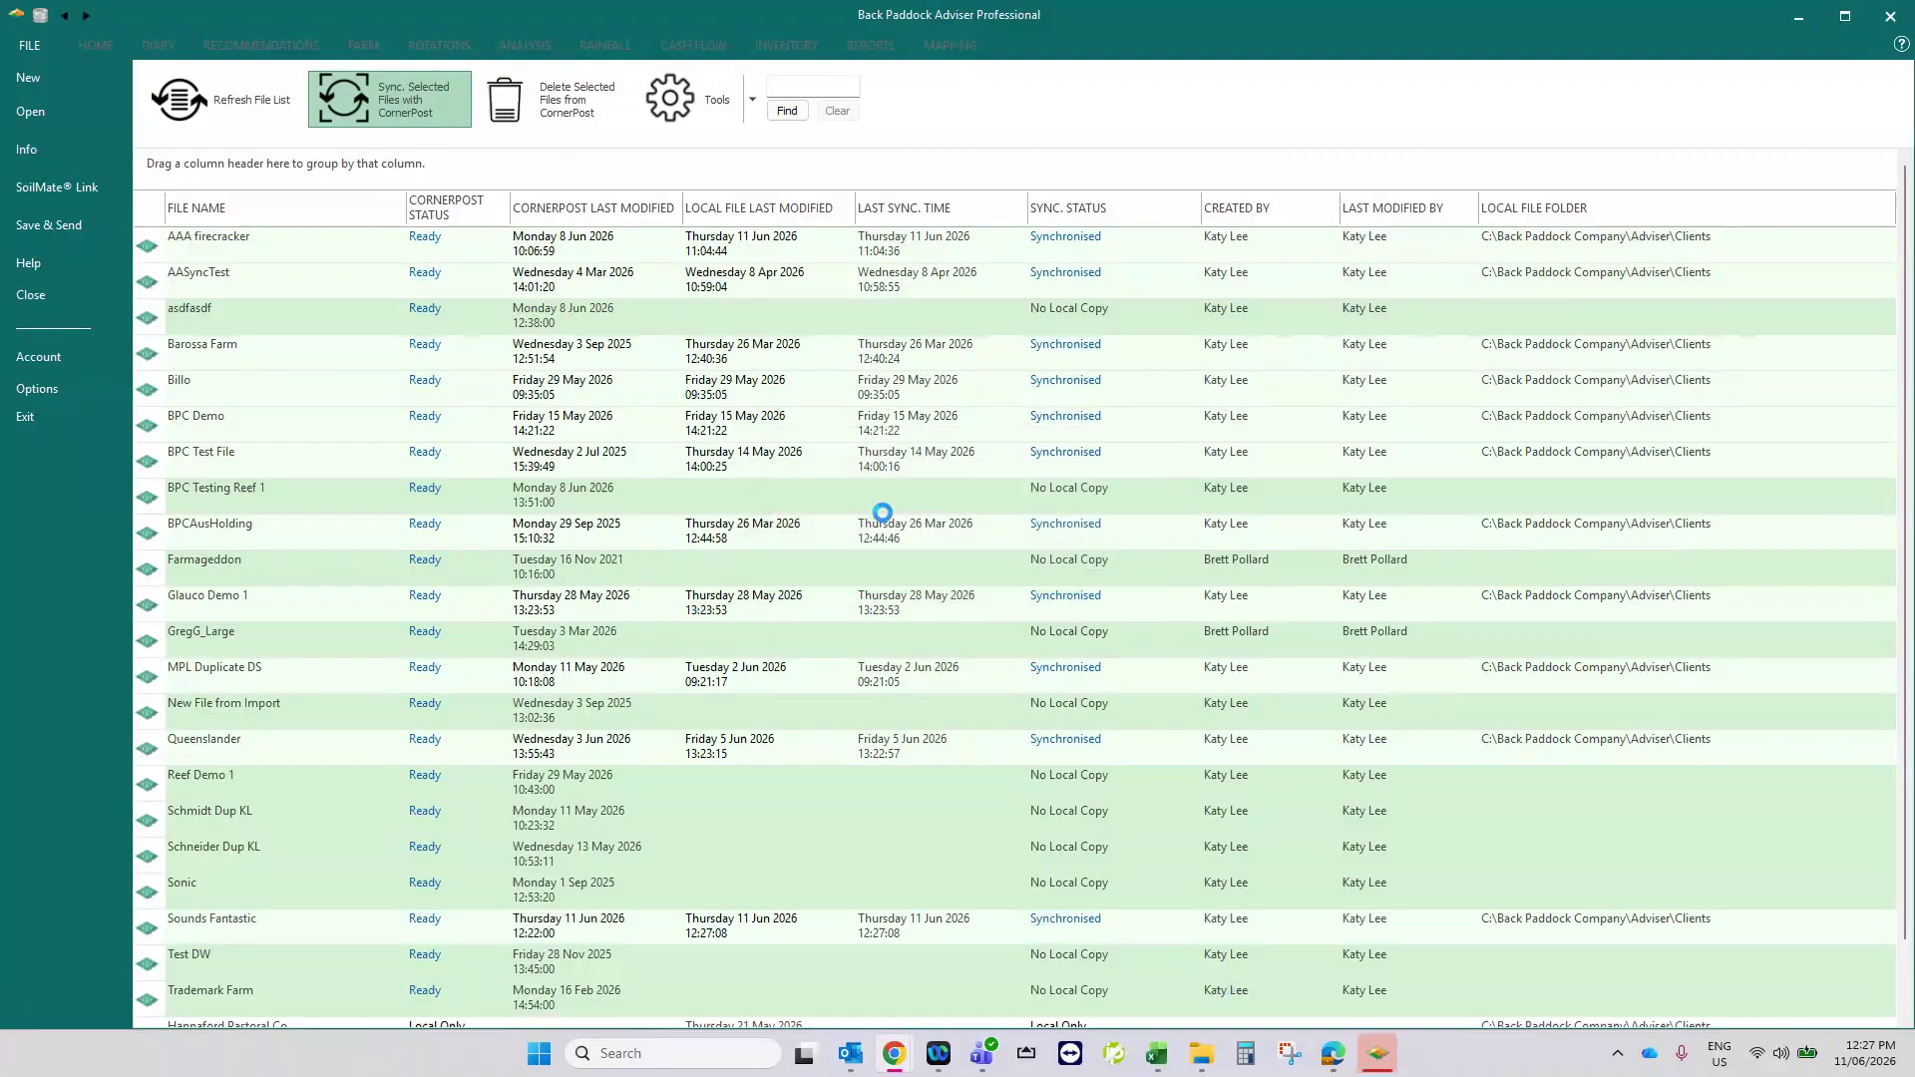
key(Return)
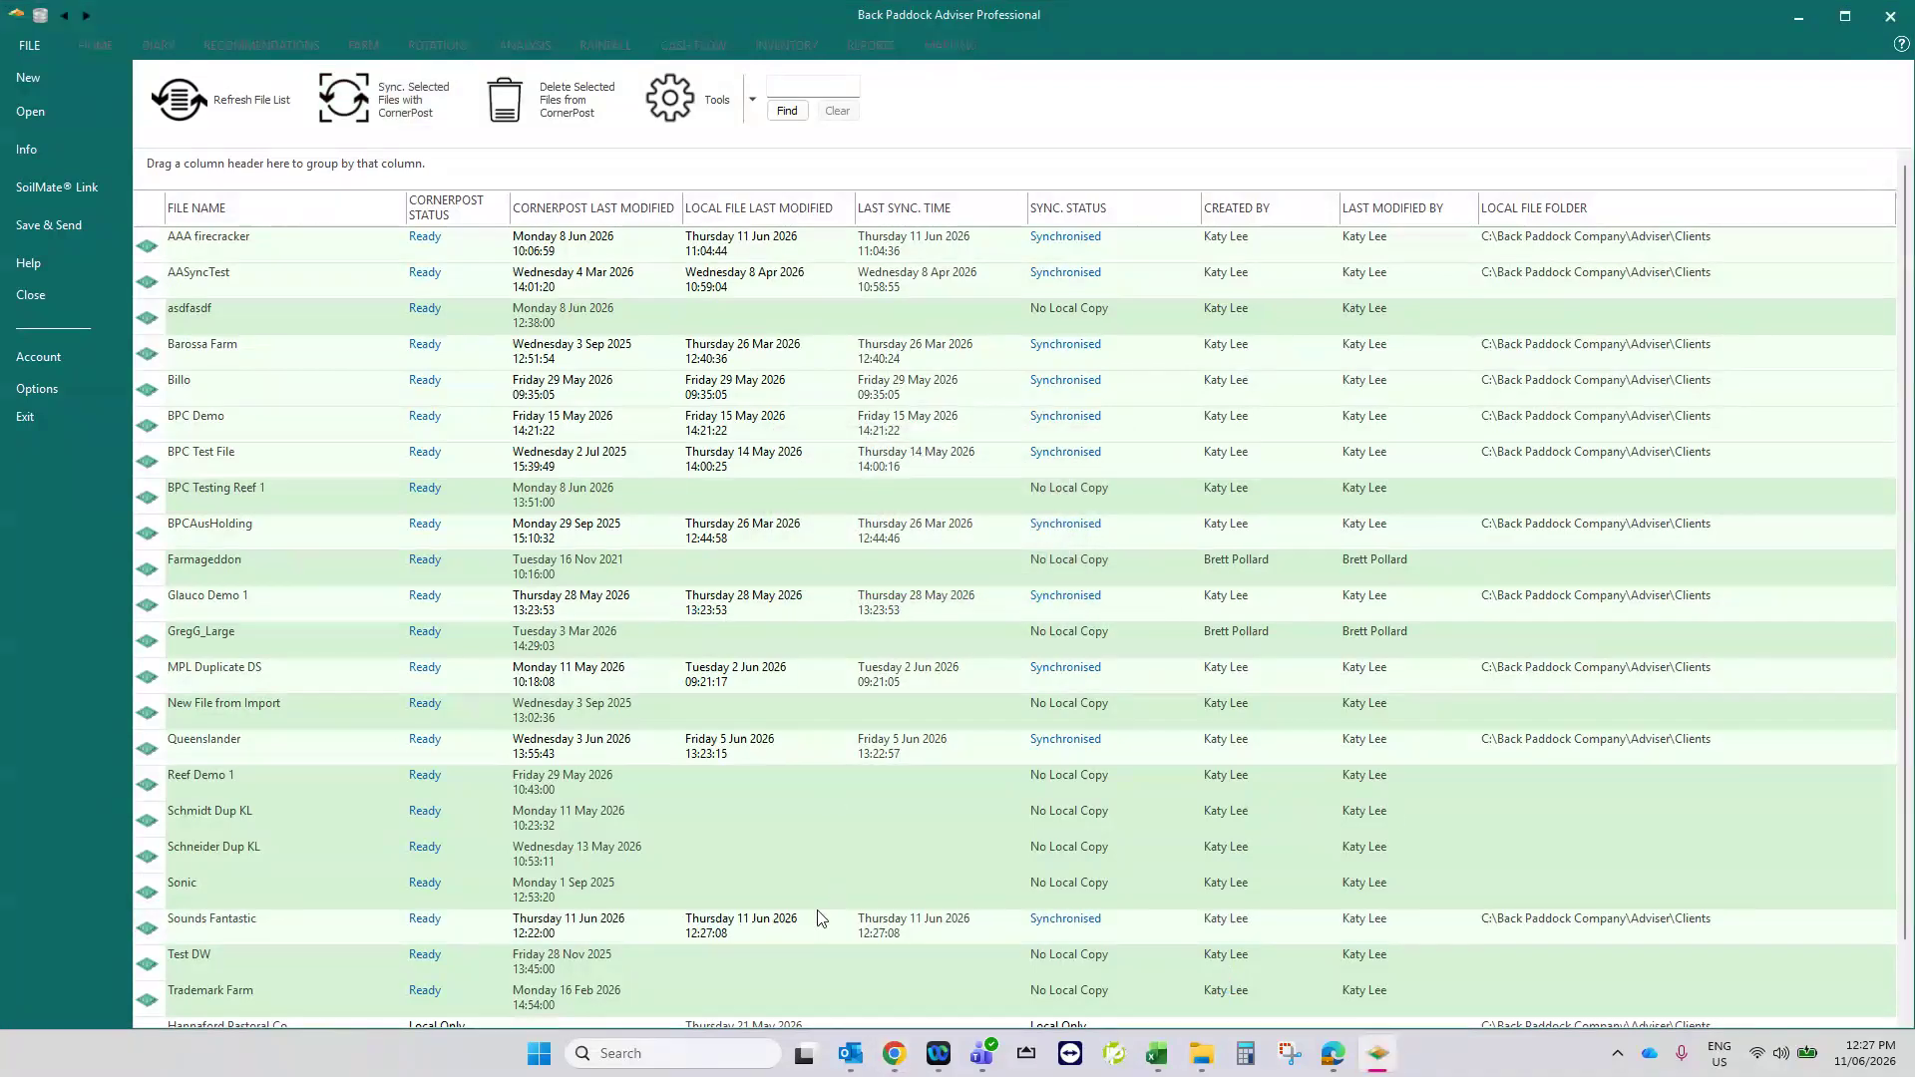
- Open the Sounds Fantastic client file and check the paddocks under the Aussie, Rules and Woody farms
click(813, 922)
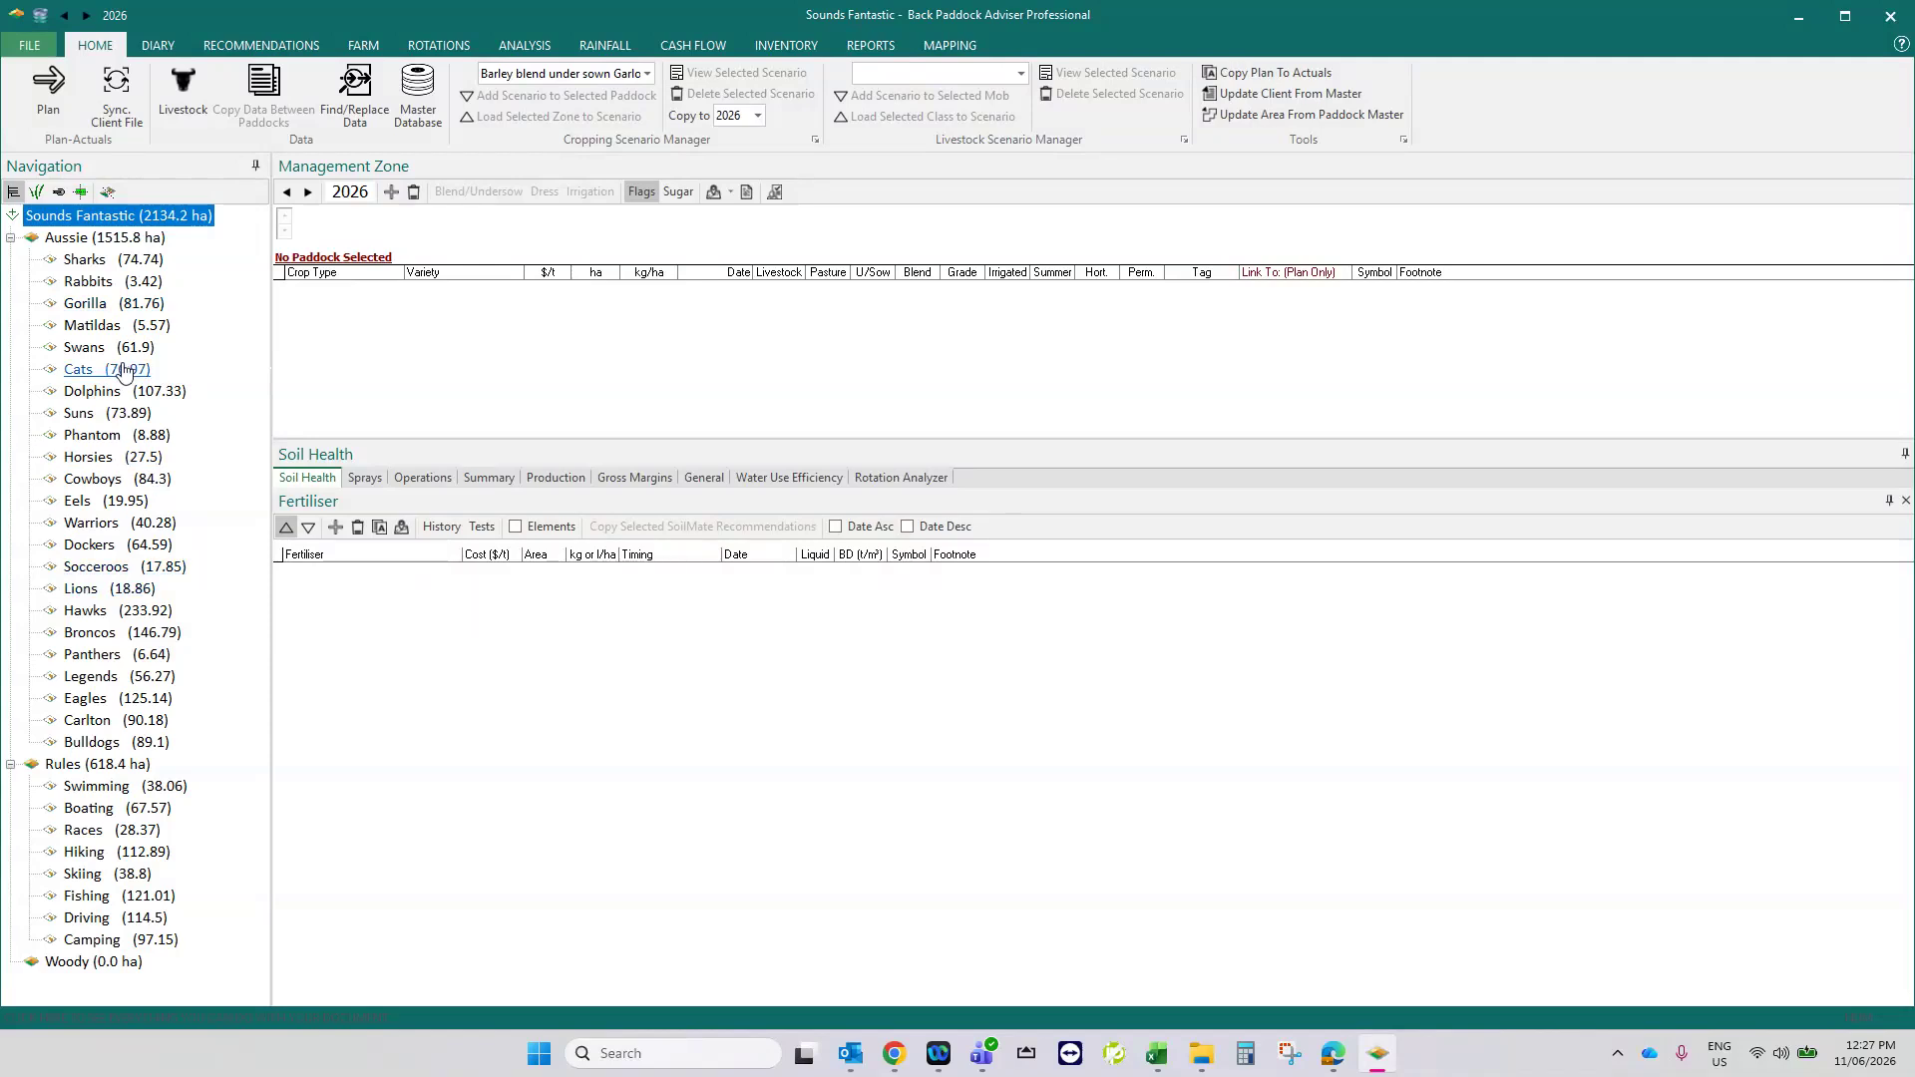
click(92, 282)
click(105, 241)
click(104, 305)
click(111, 766)
click(99, 963)
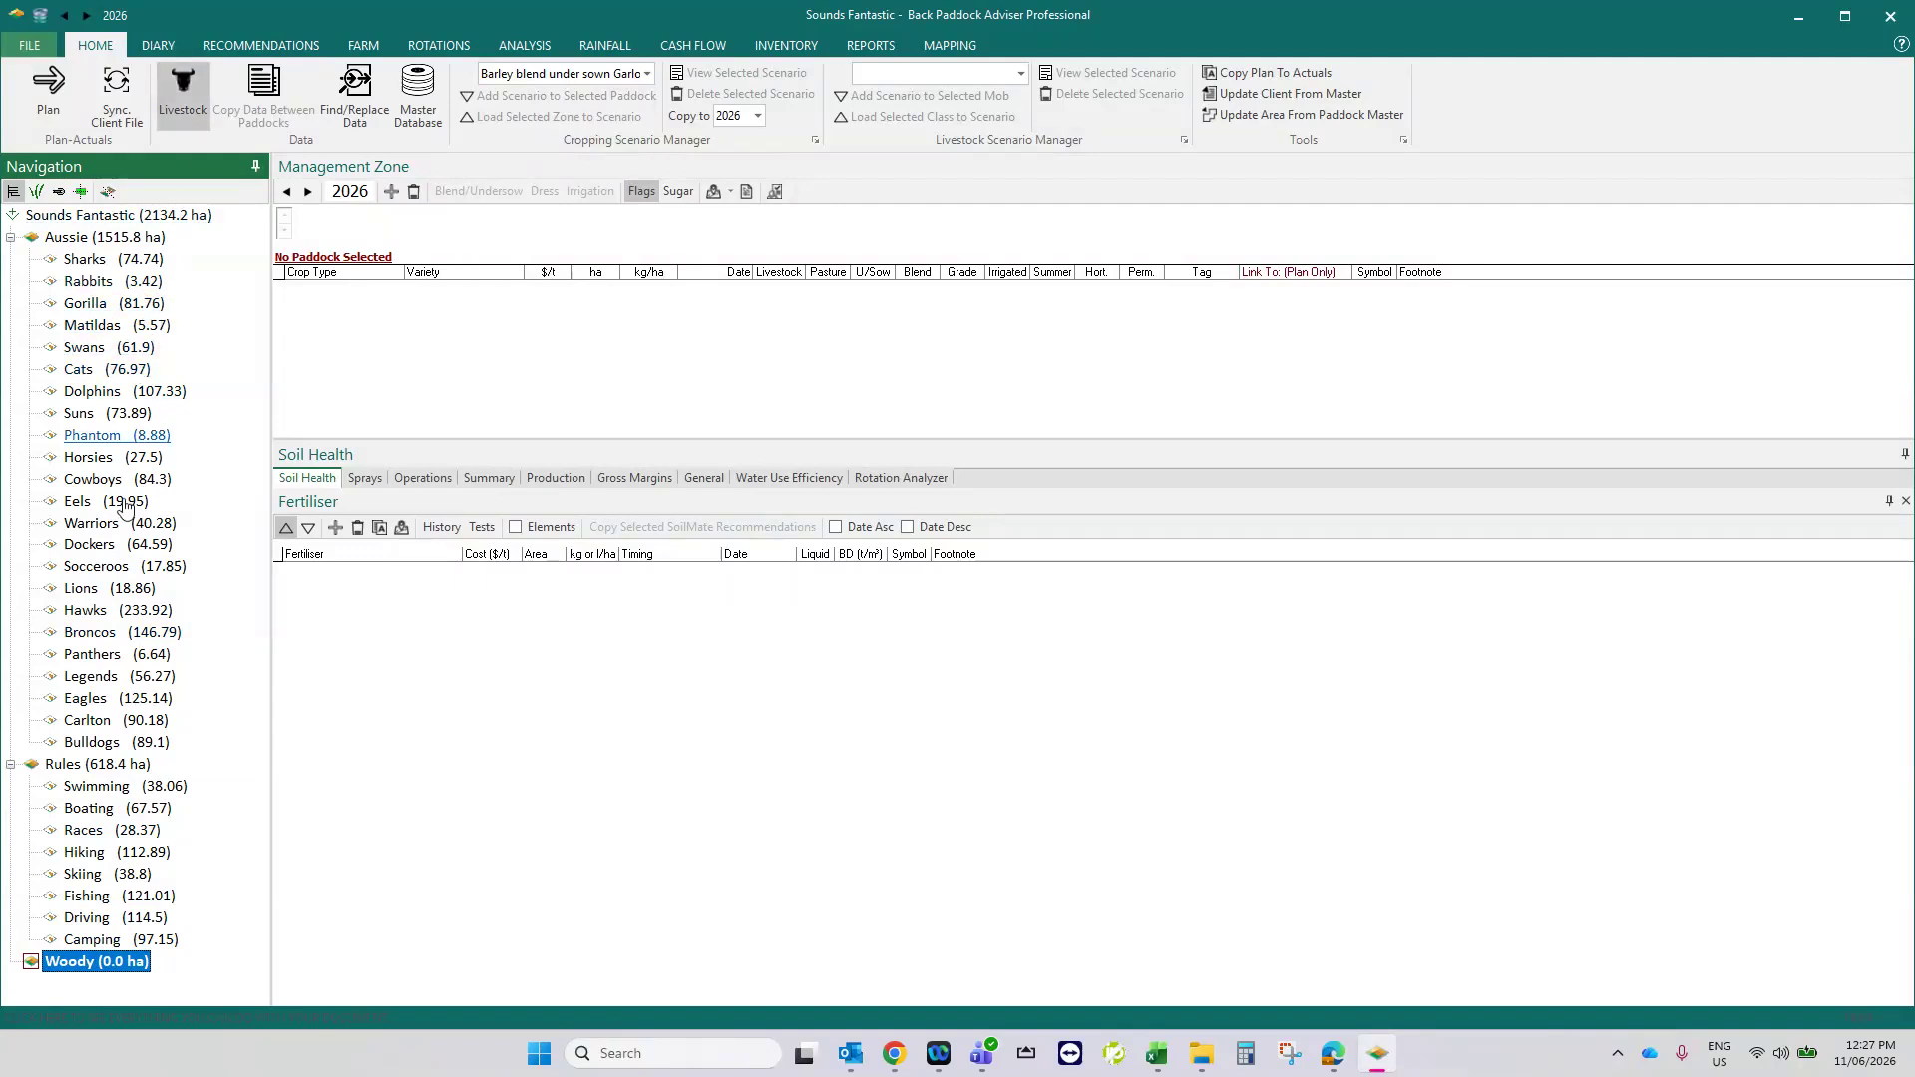
click(92, 326)
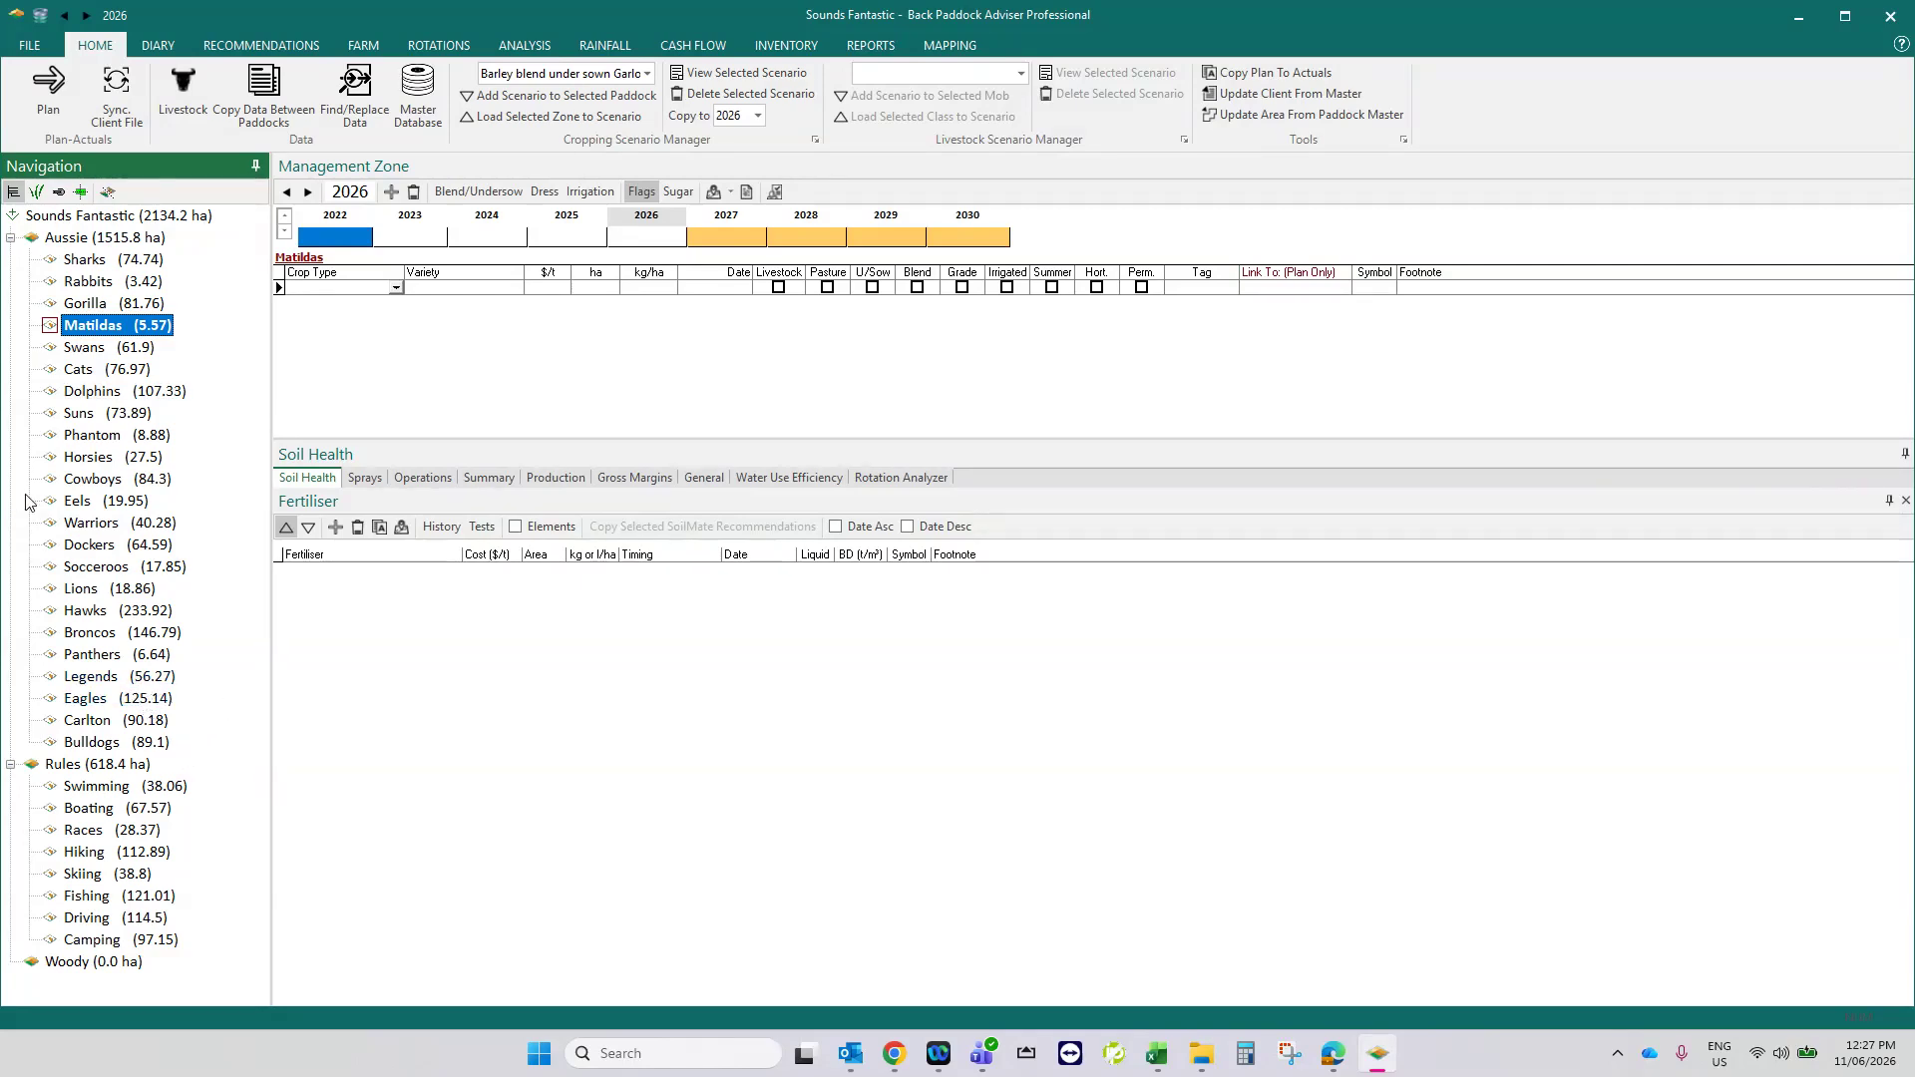
- Choose the Canola clearfield/IMI Irrigation scenario and set Scenario Manager as the source for copying data between paddocks
click(90, 281)
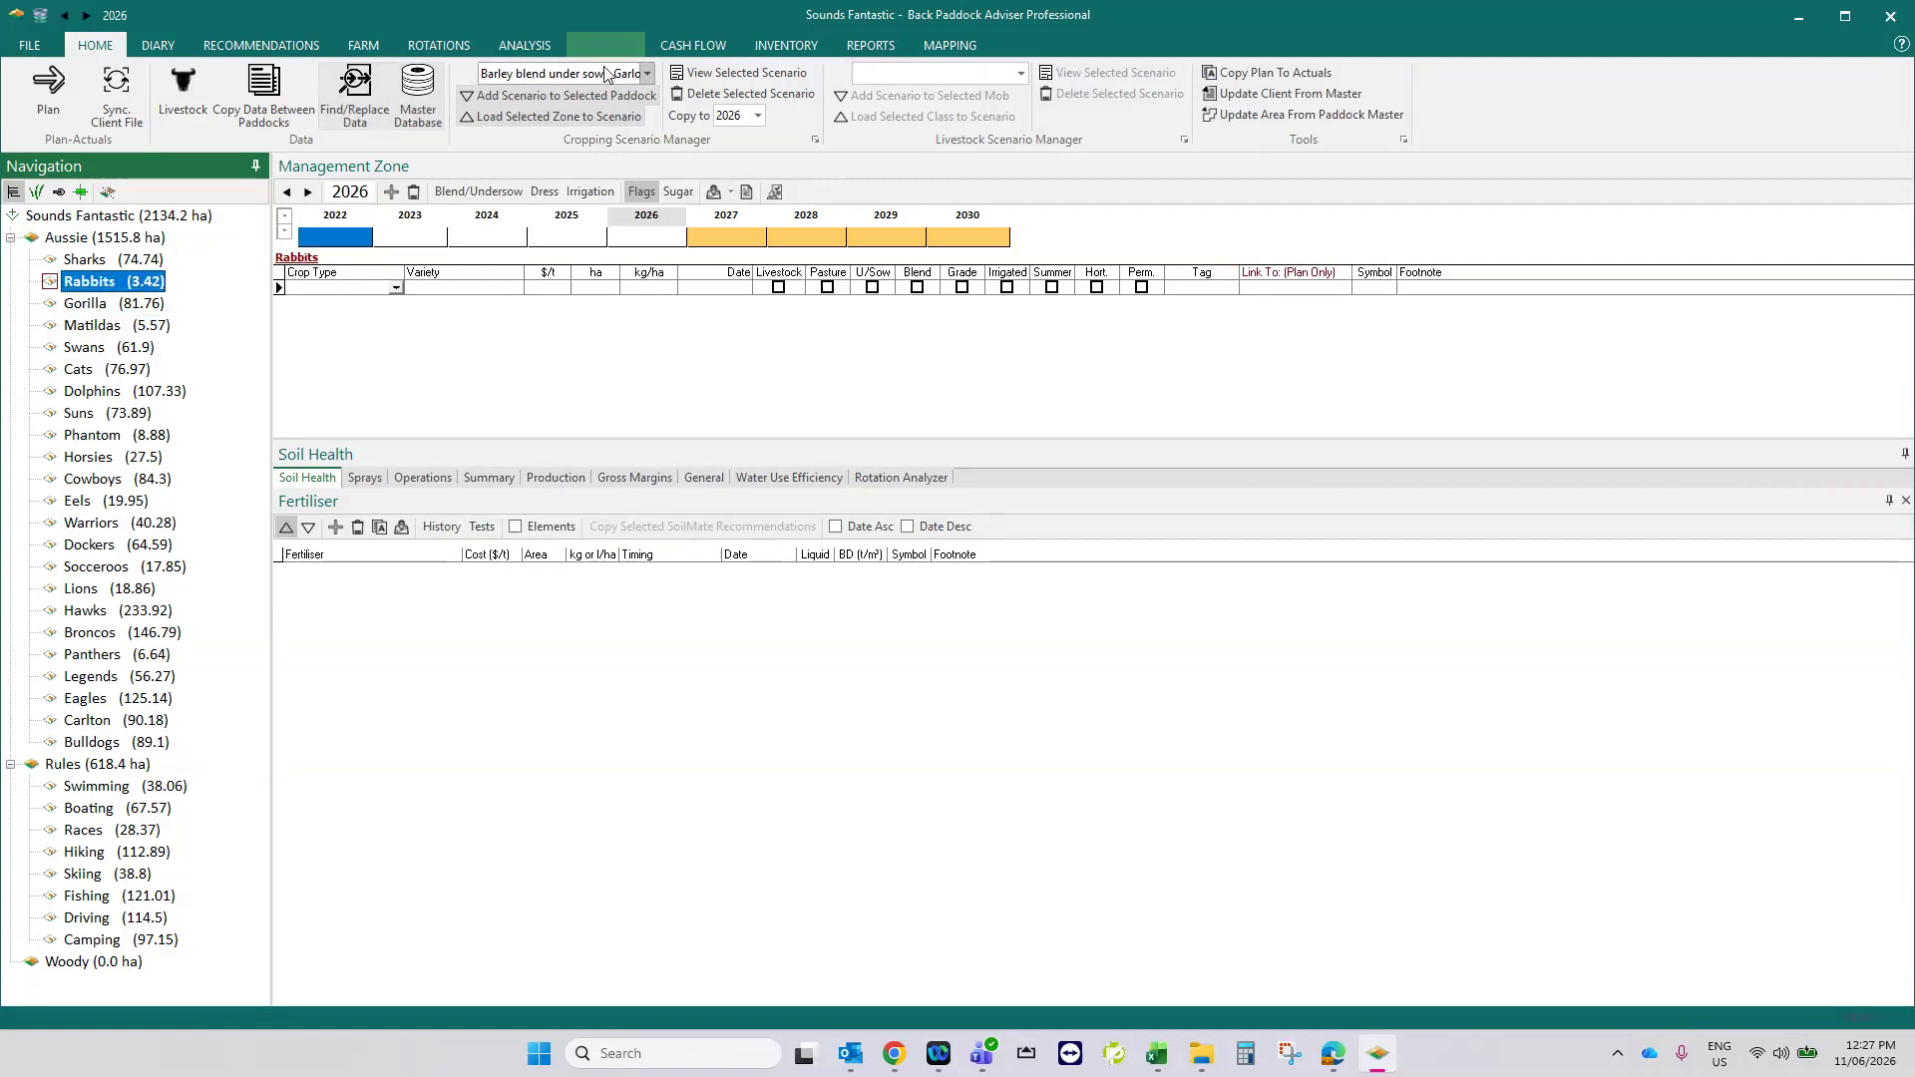
click(646, 74)
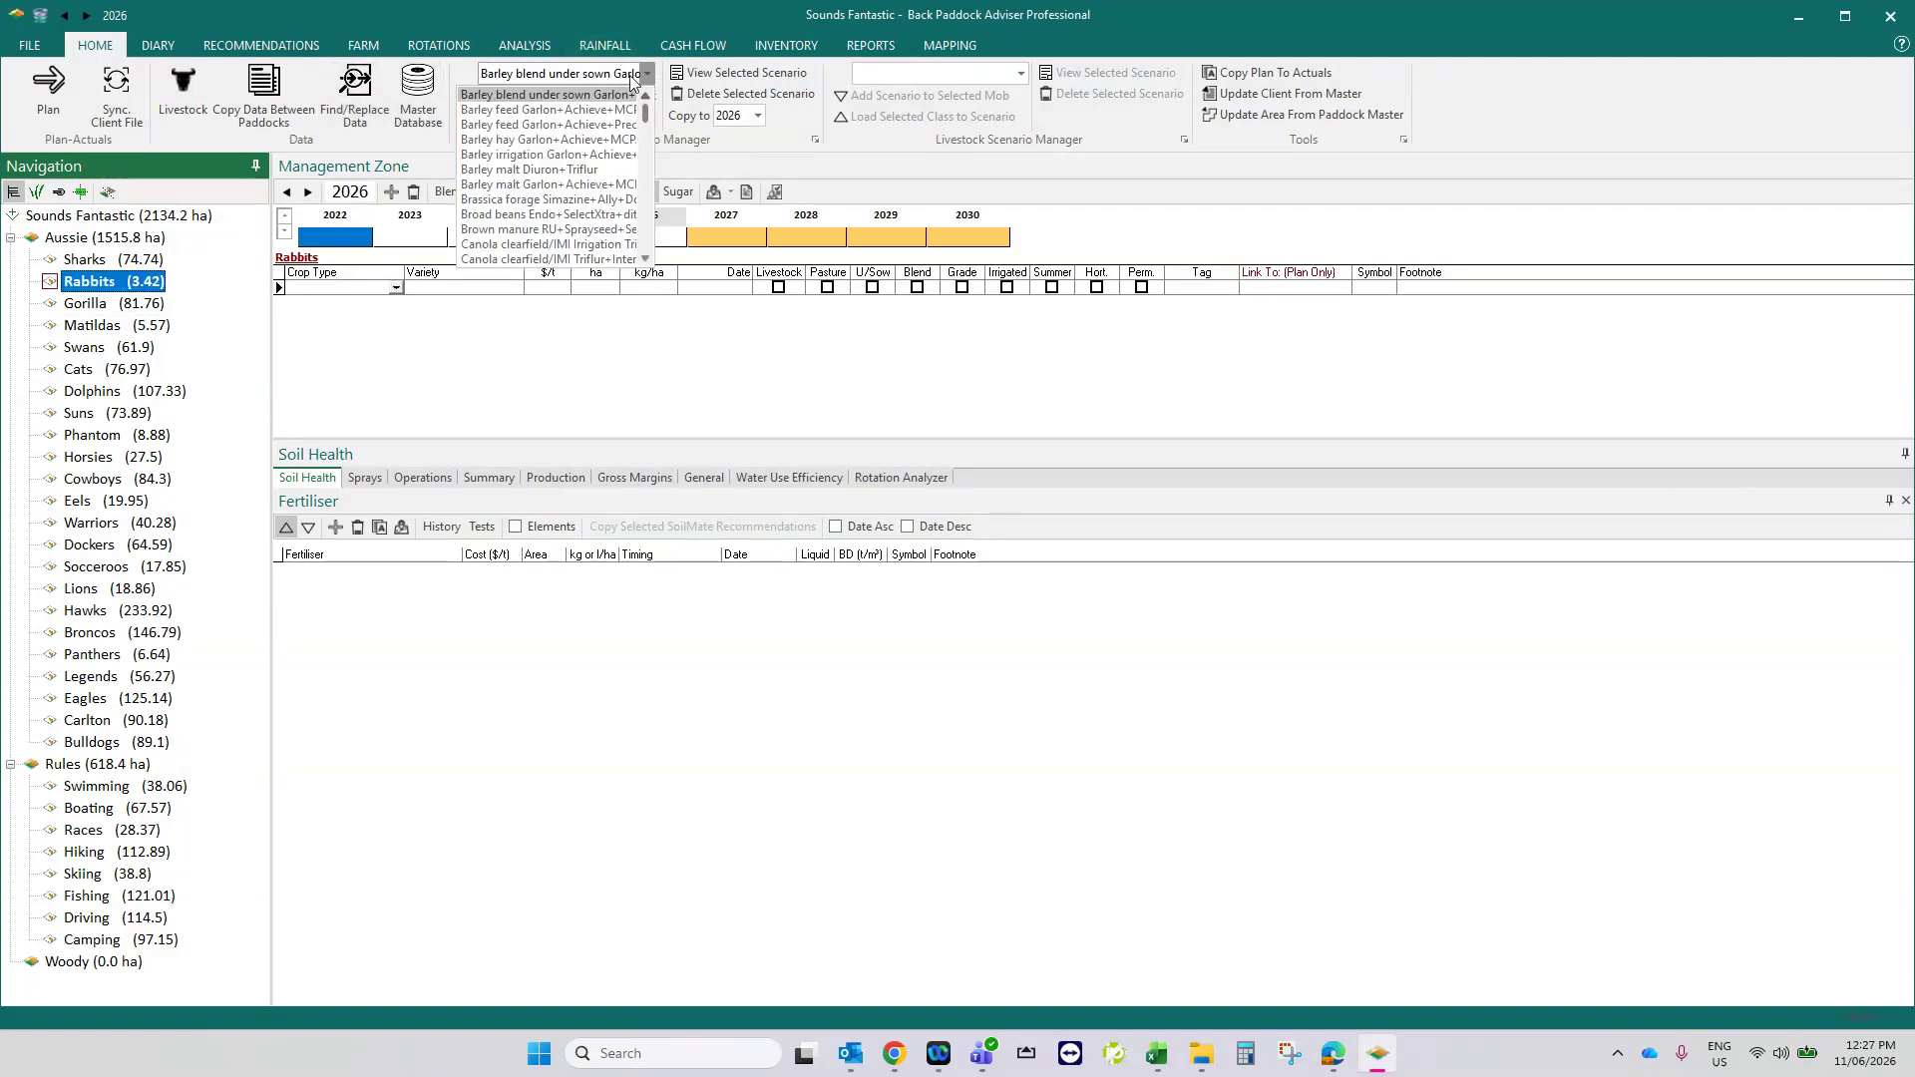
scroll(561, 179, down, 1)
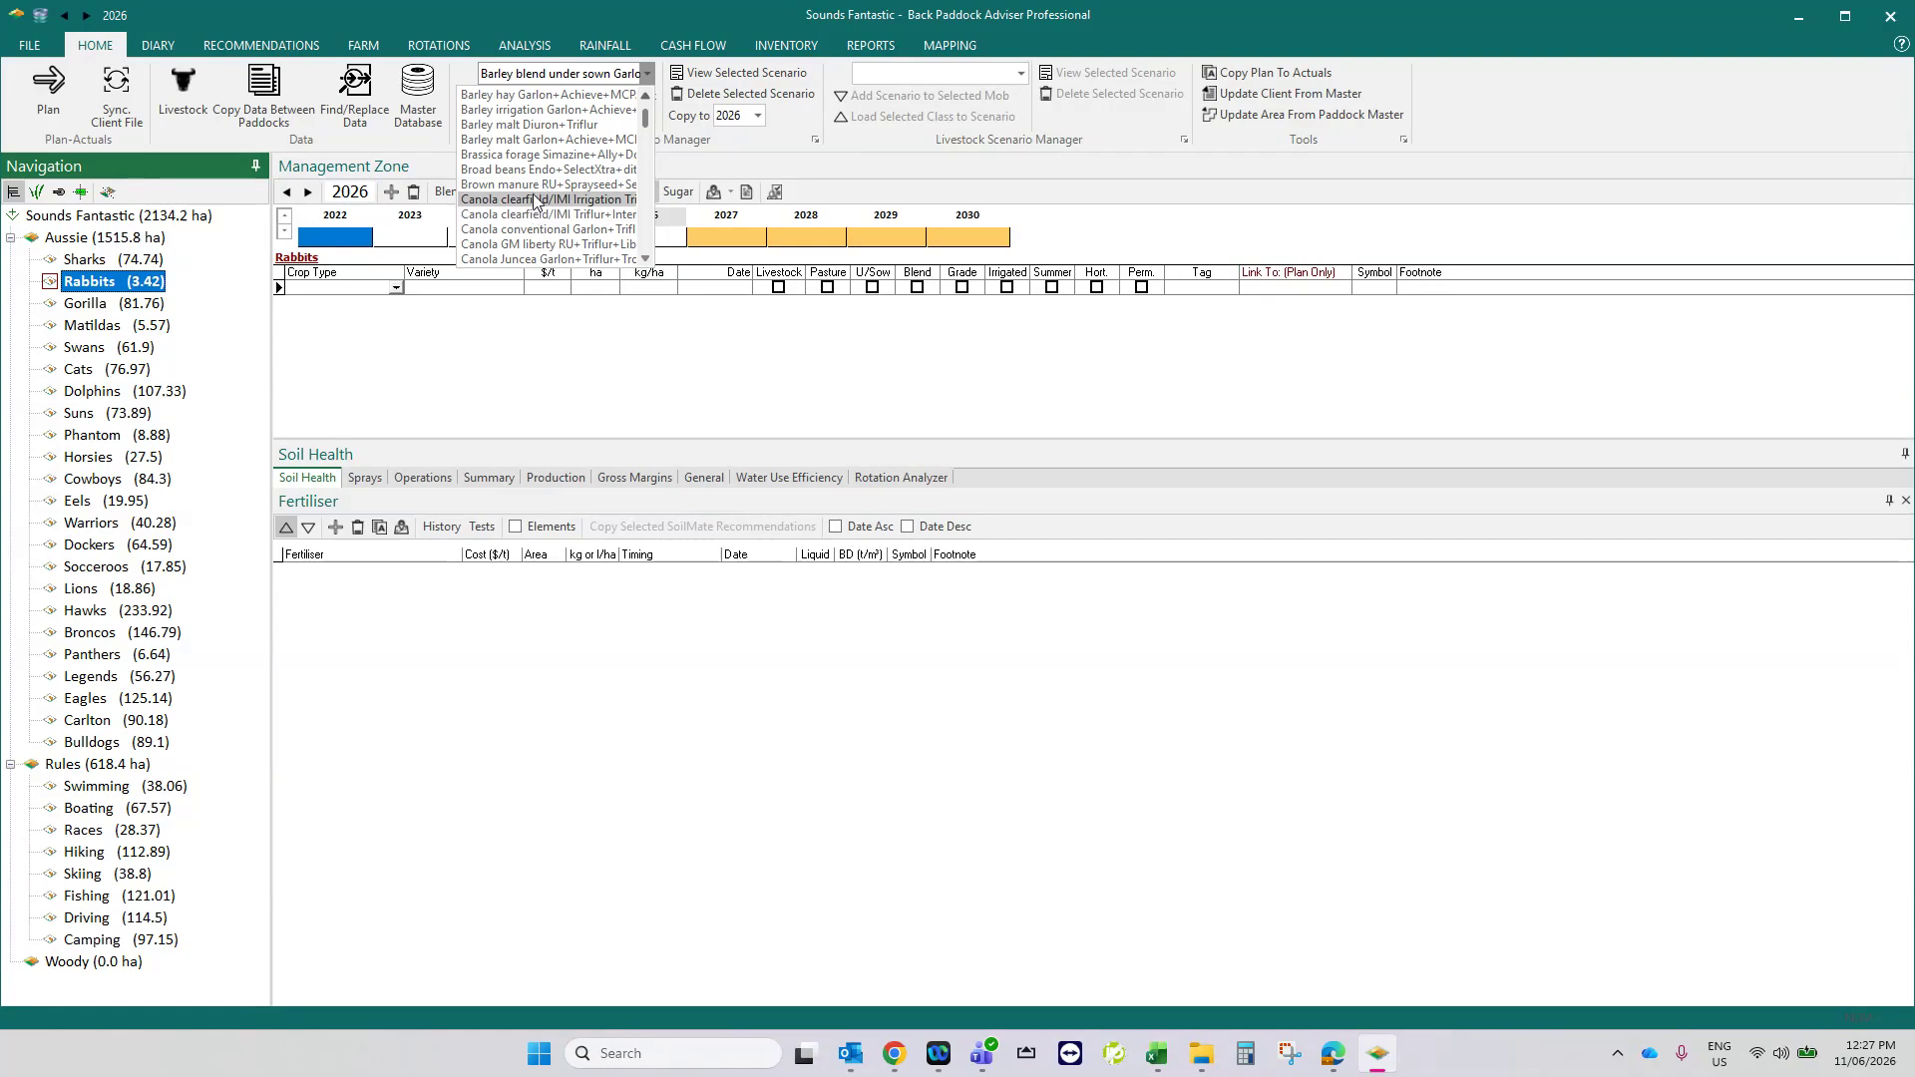
click(537, 204)
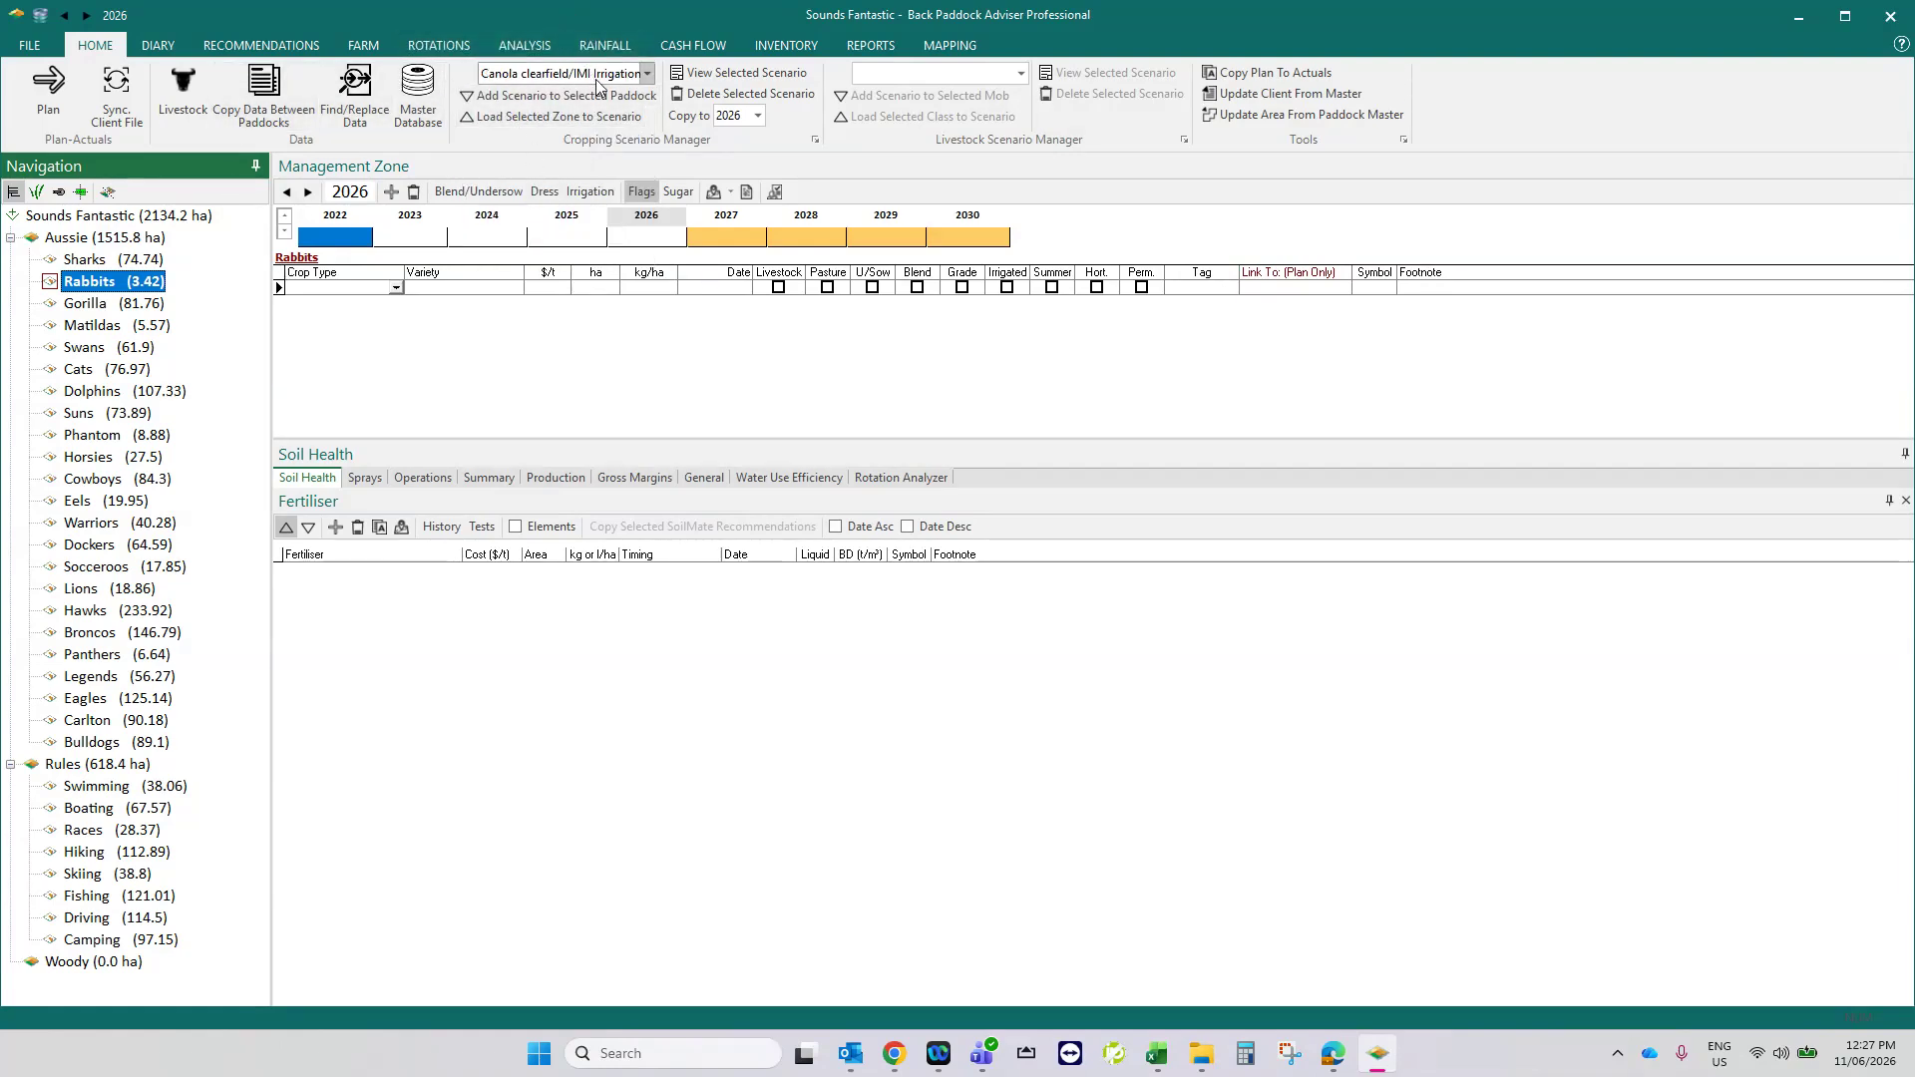
click(276, 95)
click(705, 389)
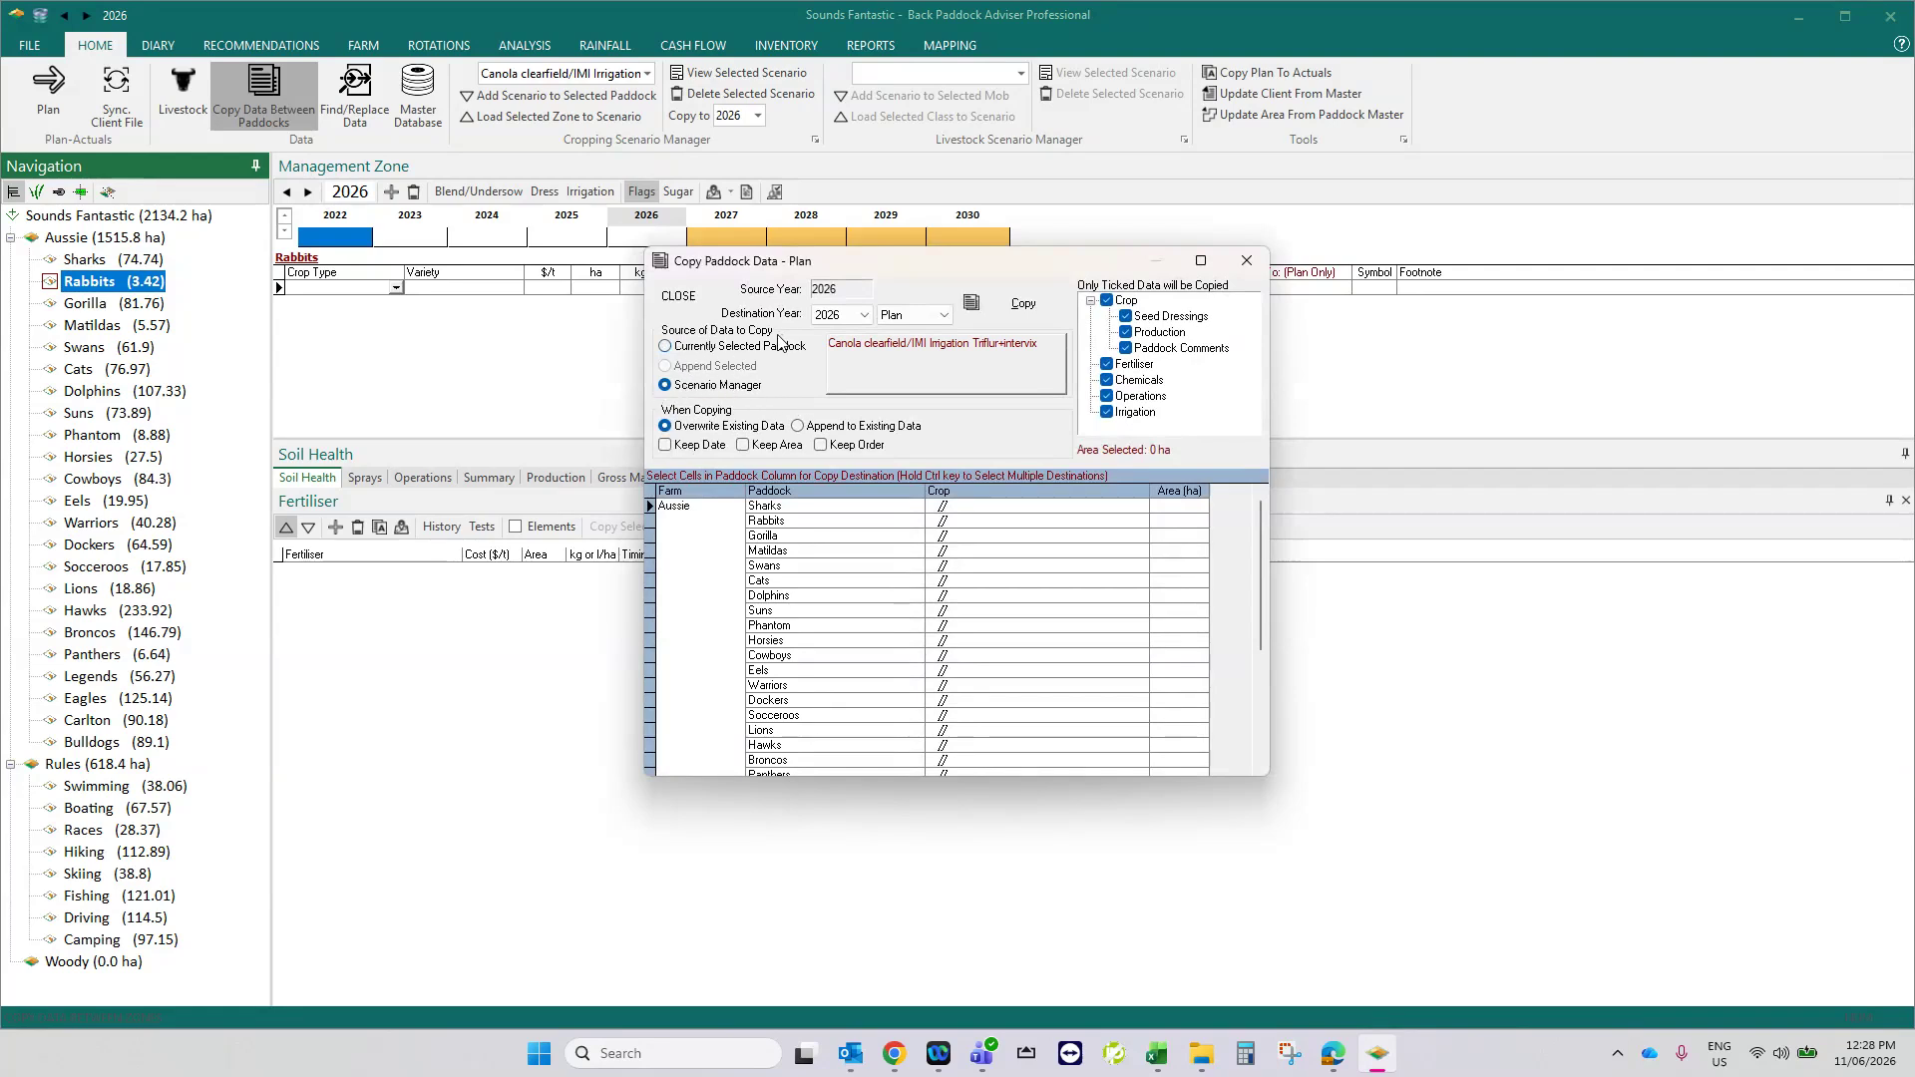
- Select the Gorilla, Suns, Dockers, Hawks, Legends and Hiking paddocks as destinations for the canola scenario
scroll(991, 621, down, 5)
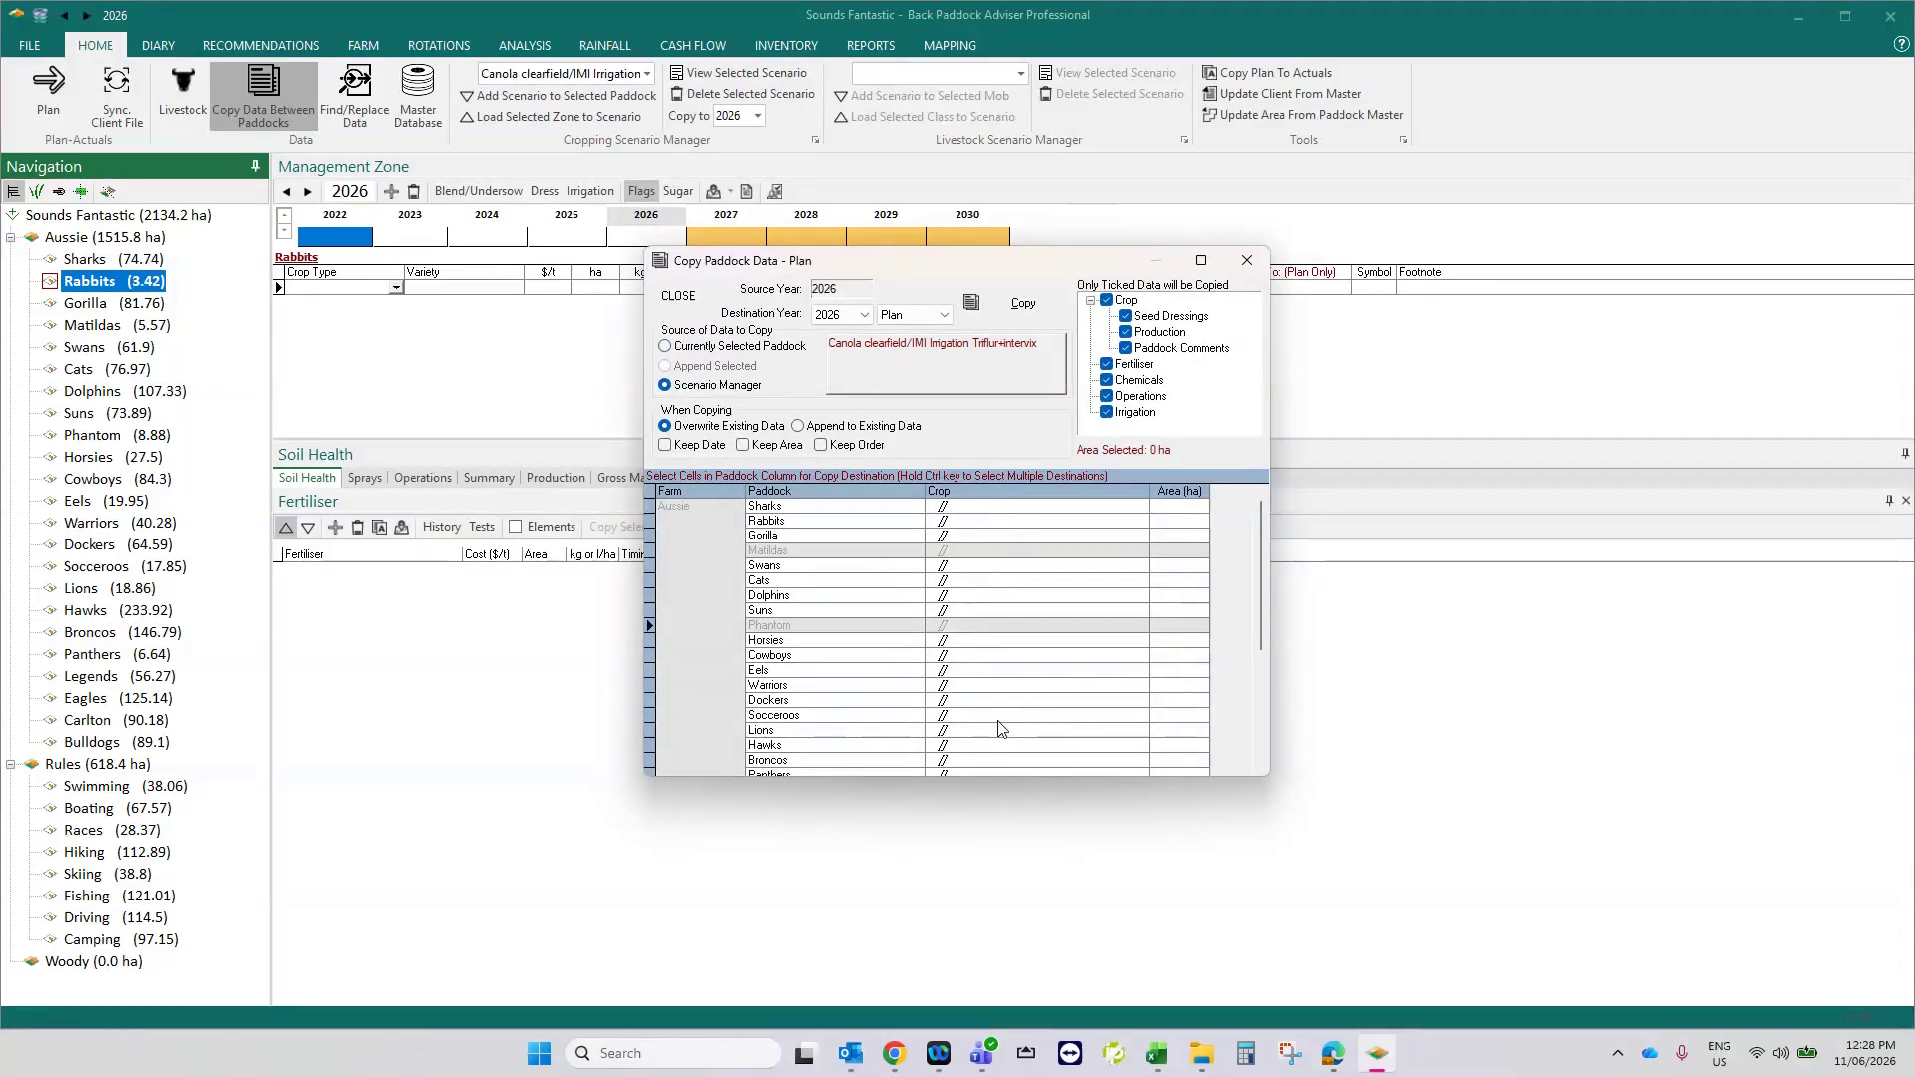
scroll(1000, 727, up, 5)
click(934, 539)
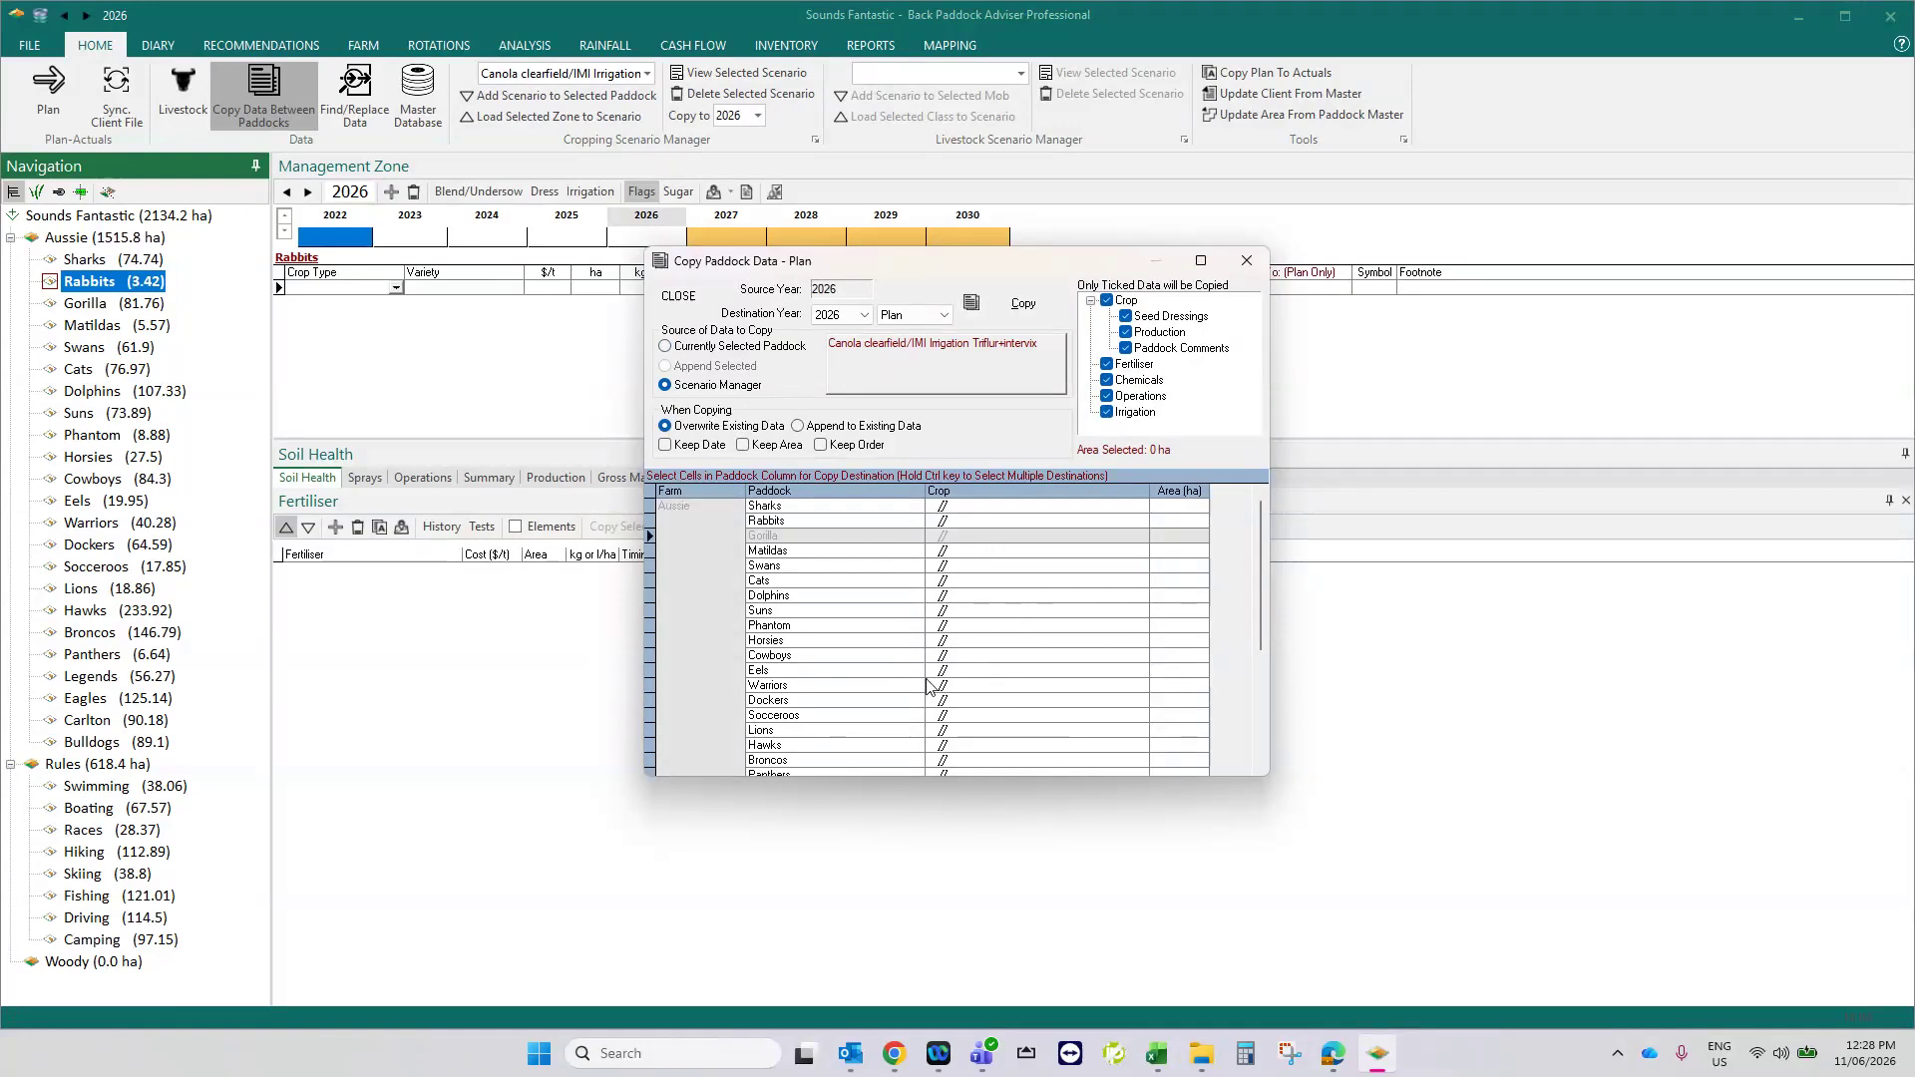
ctrl+click(808, 610)
ctrl+click(834, 700)
ctrl+click(824, 745)
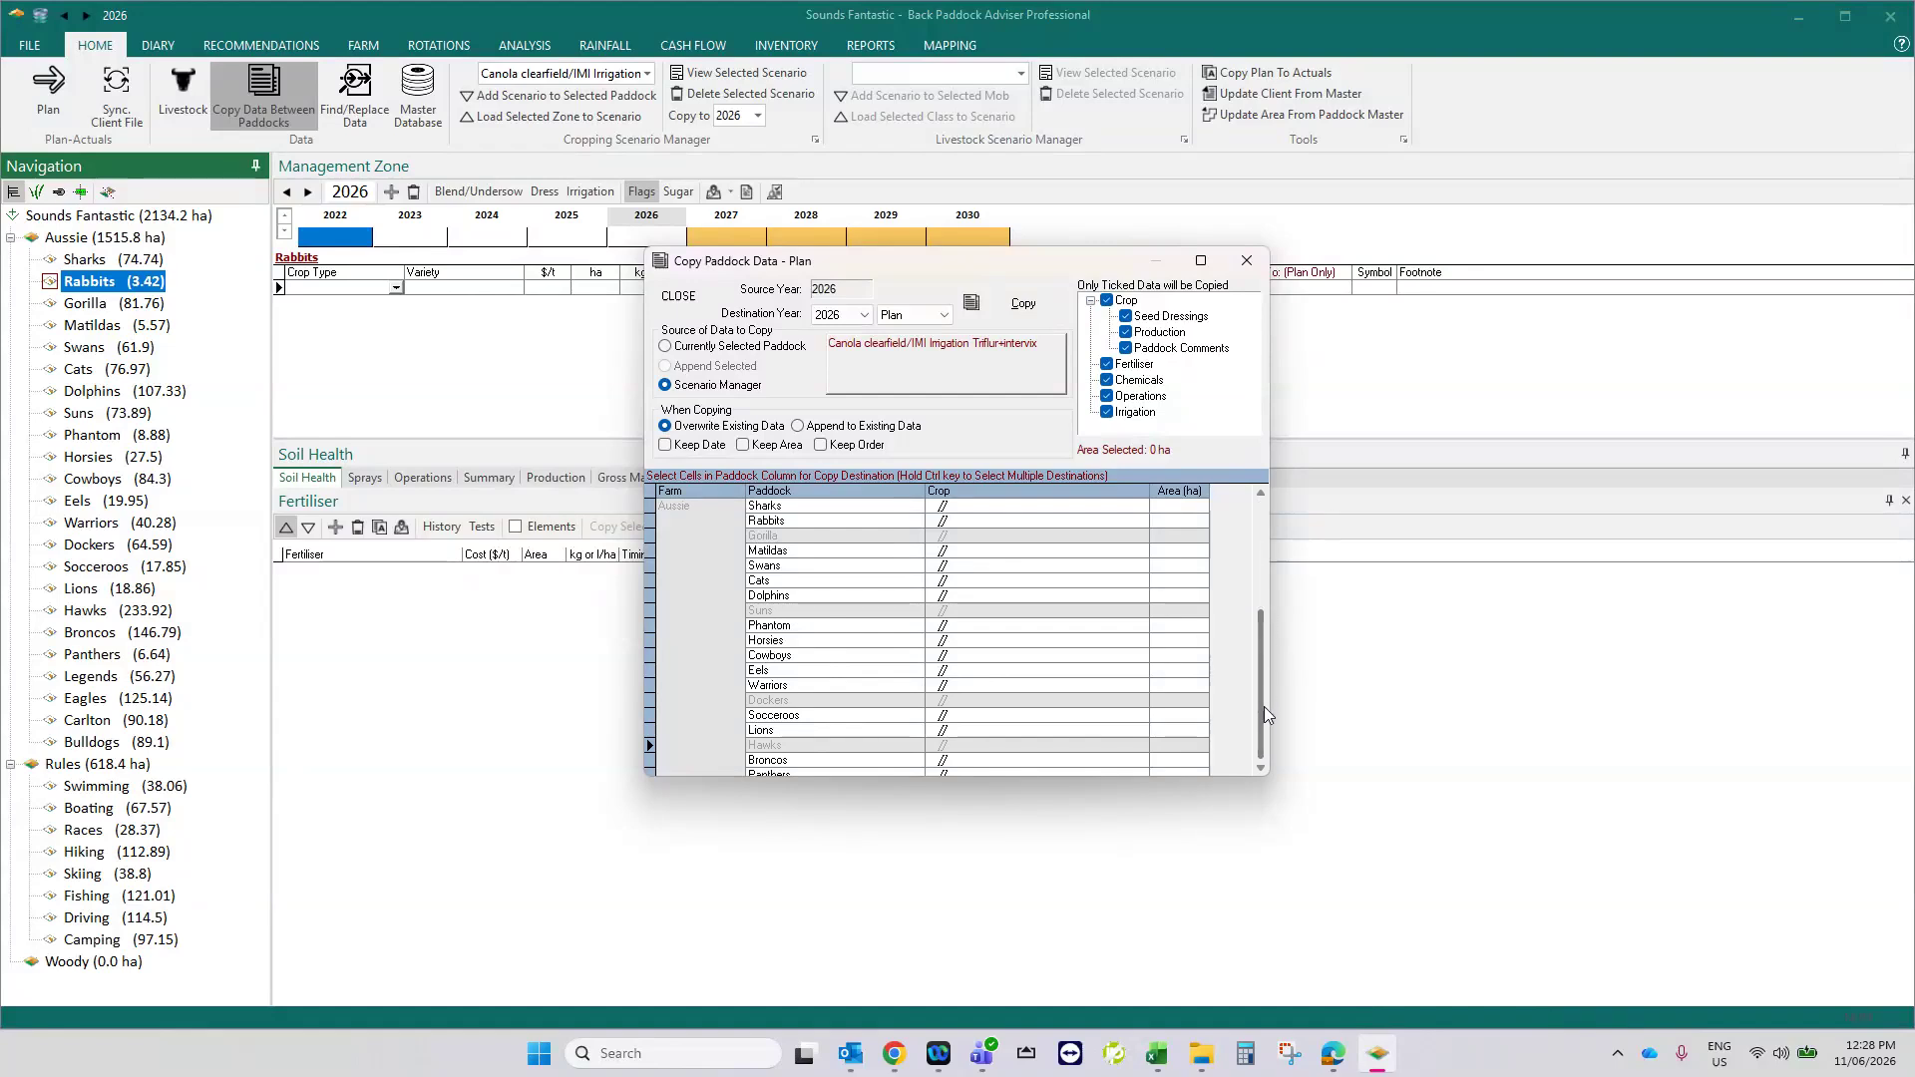
drag(1265, 697, 1261, 736)
ctrl+click(793, 602)
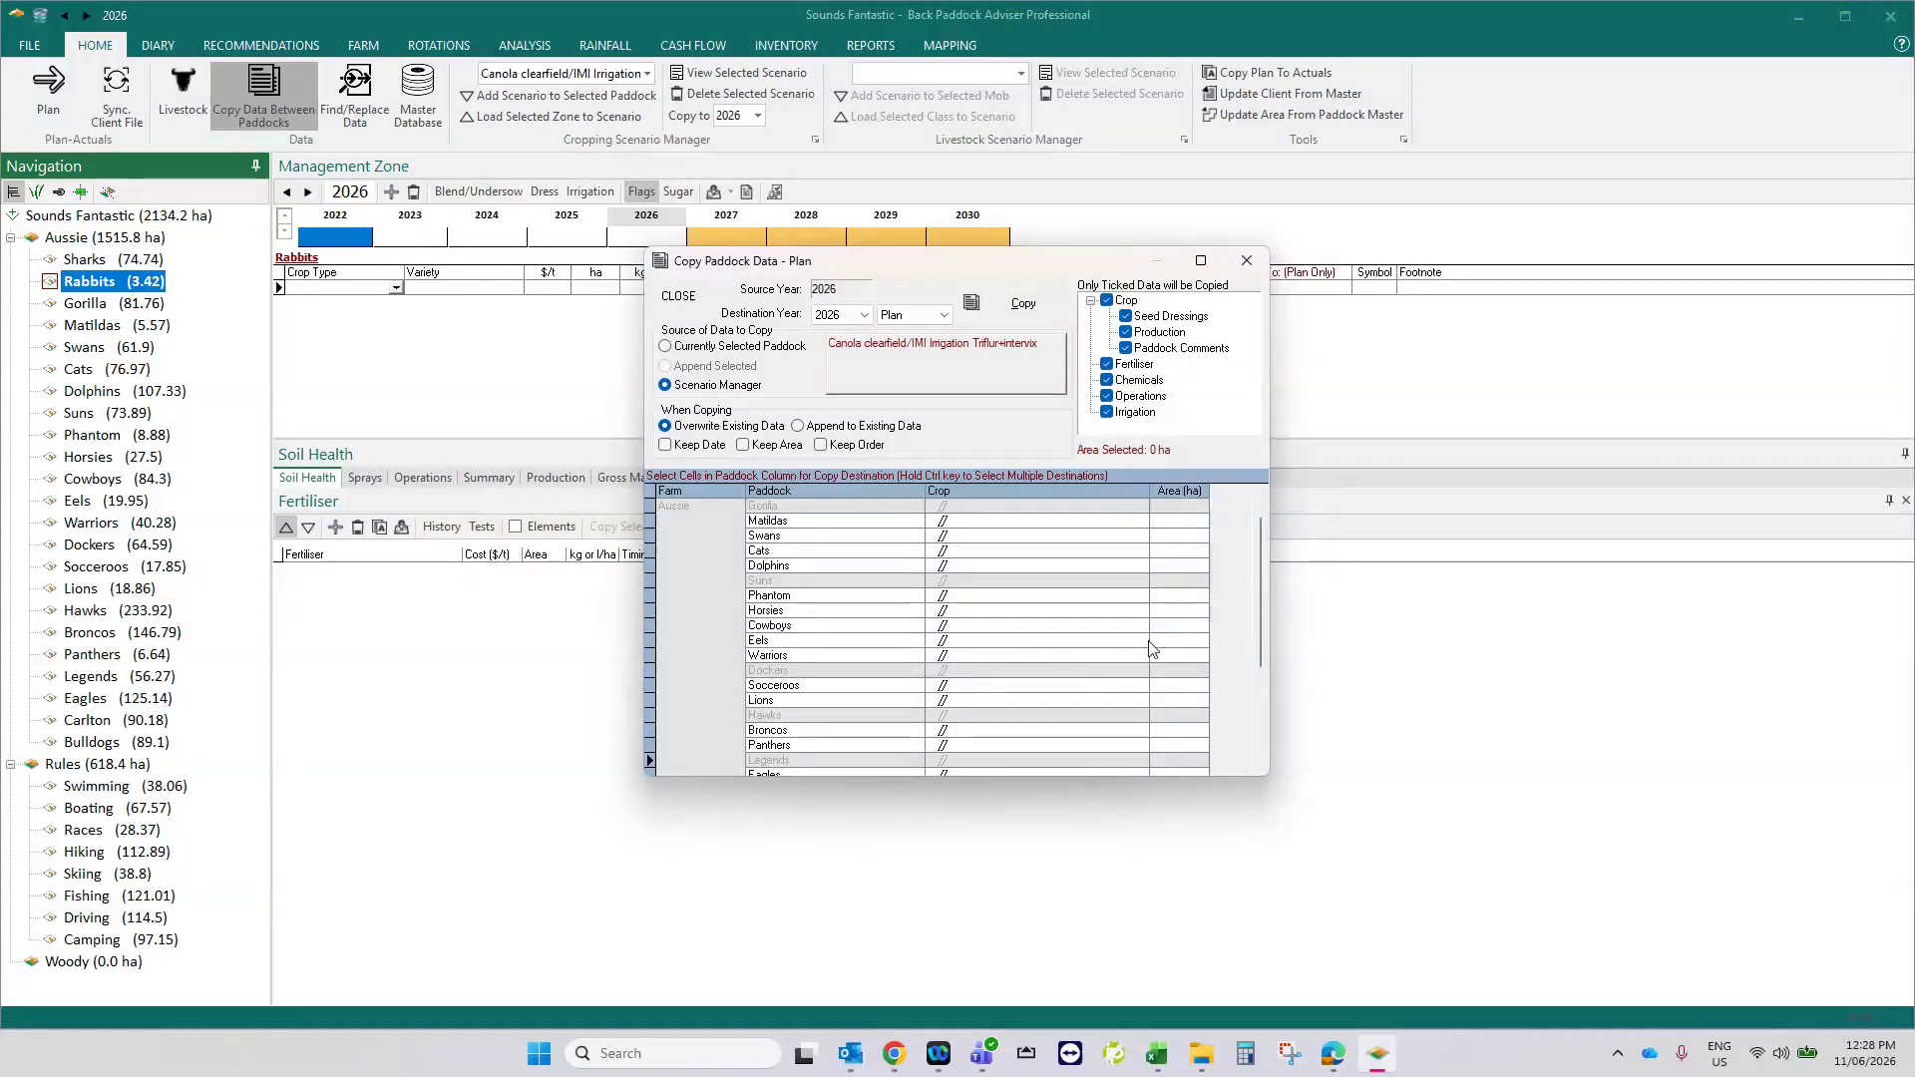
drag(1260, 595, 1261, 687)
ctrl+click(851, 701)
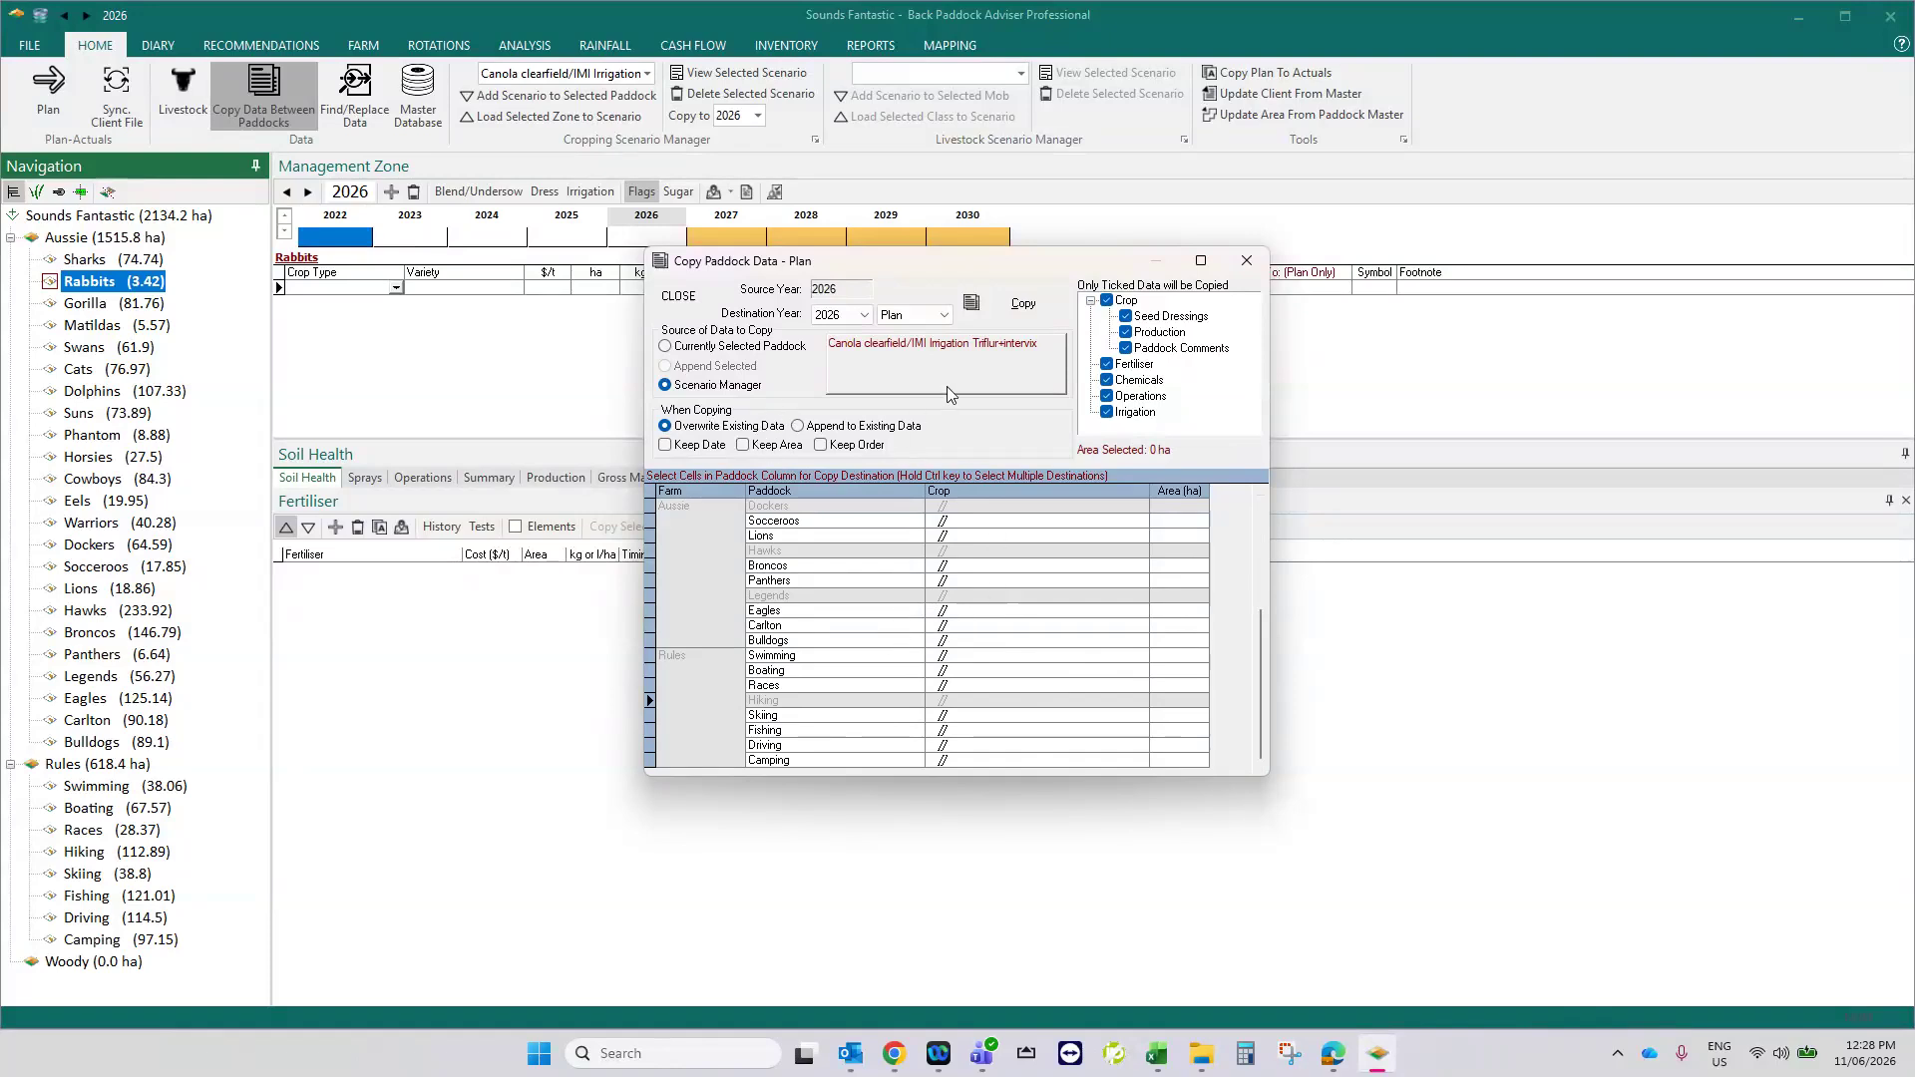
- Copy the canola scenario into the selected paddocks' 2026 plan, close the copy dialog and check Gorilla and Suns
click(1012, 305)
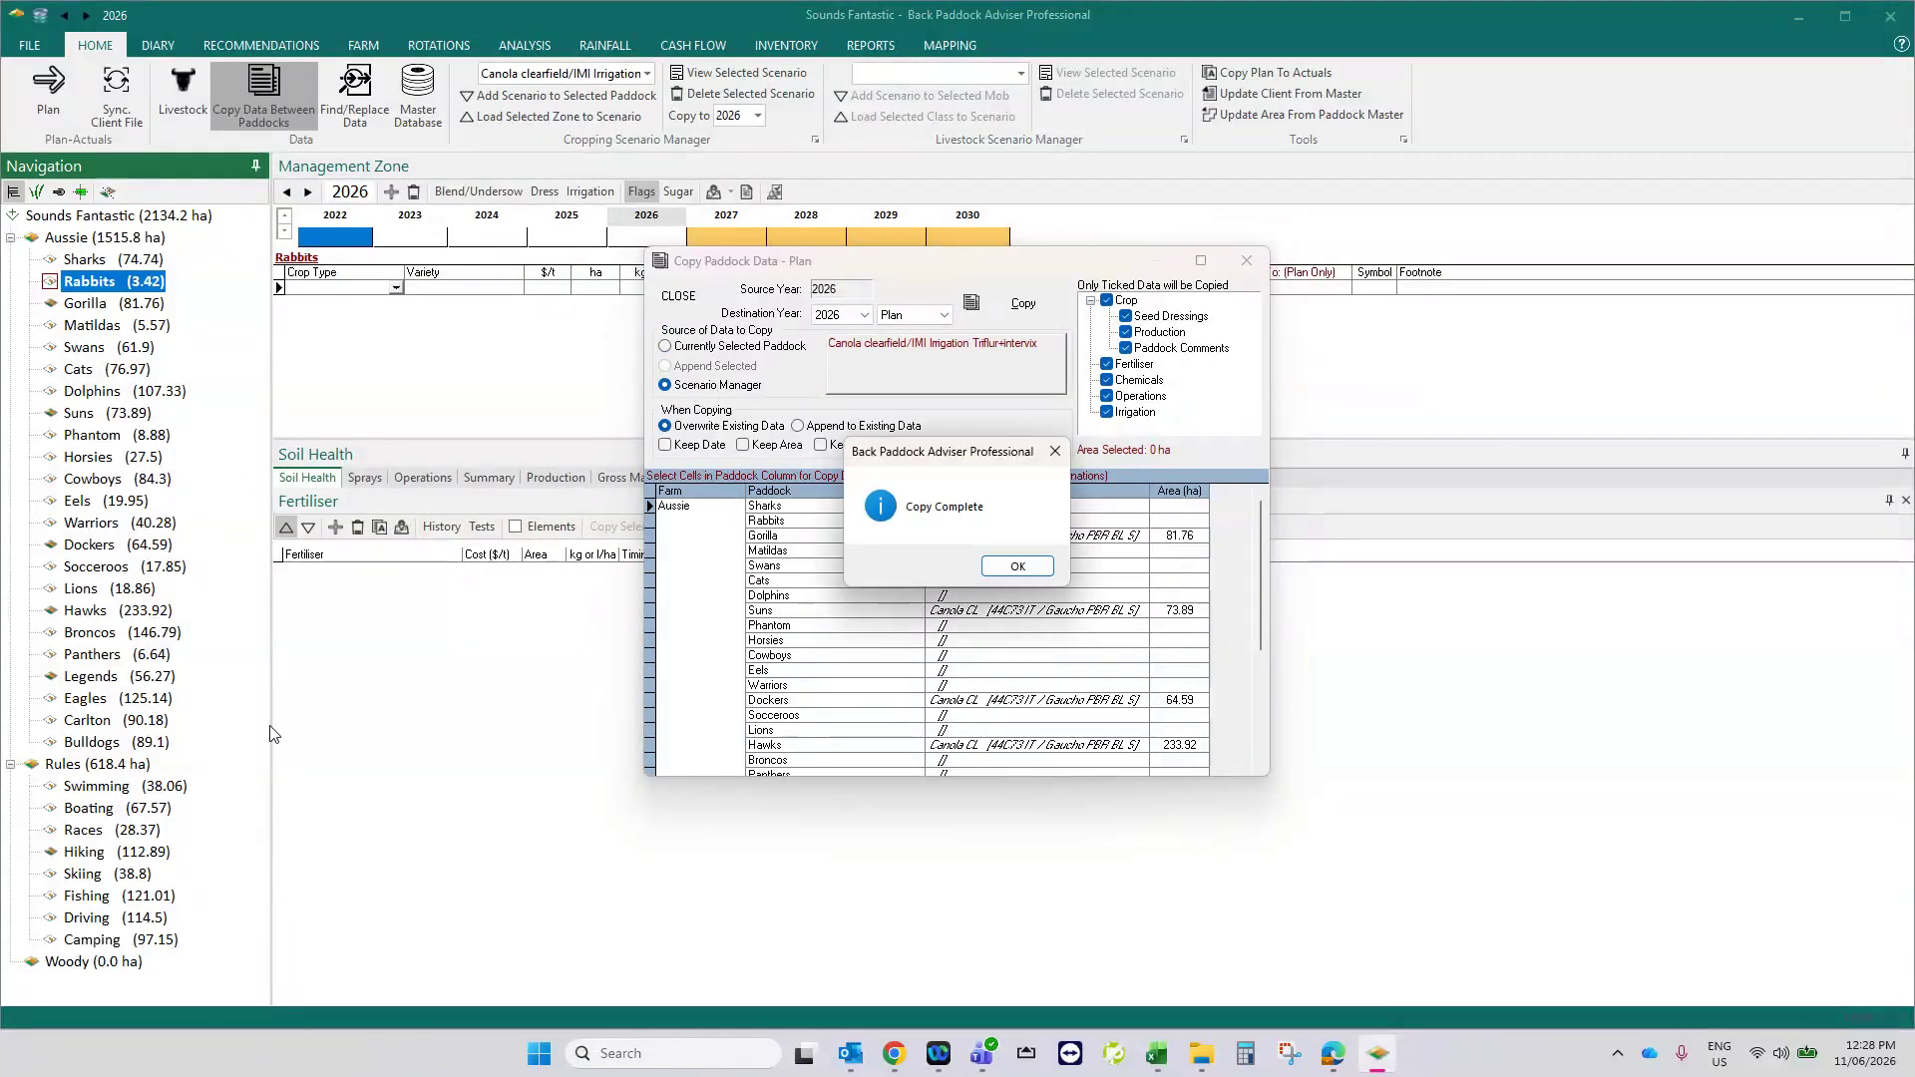
click(1015, 566)
click(1246, 260)
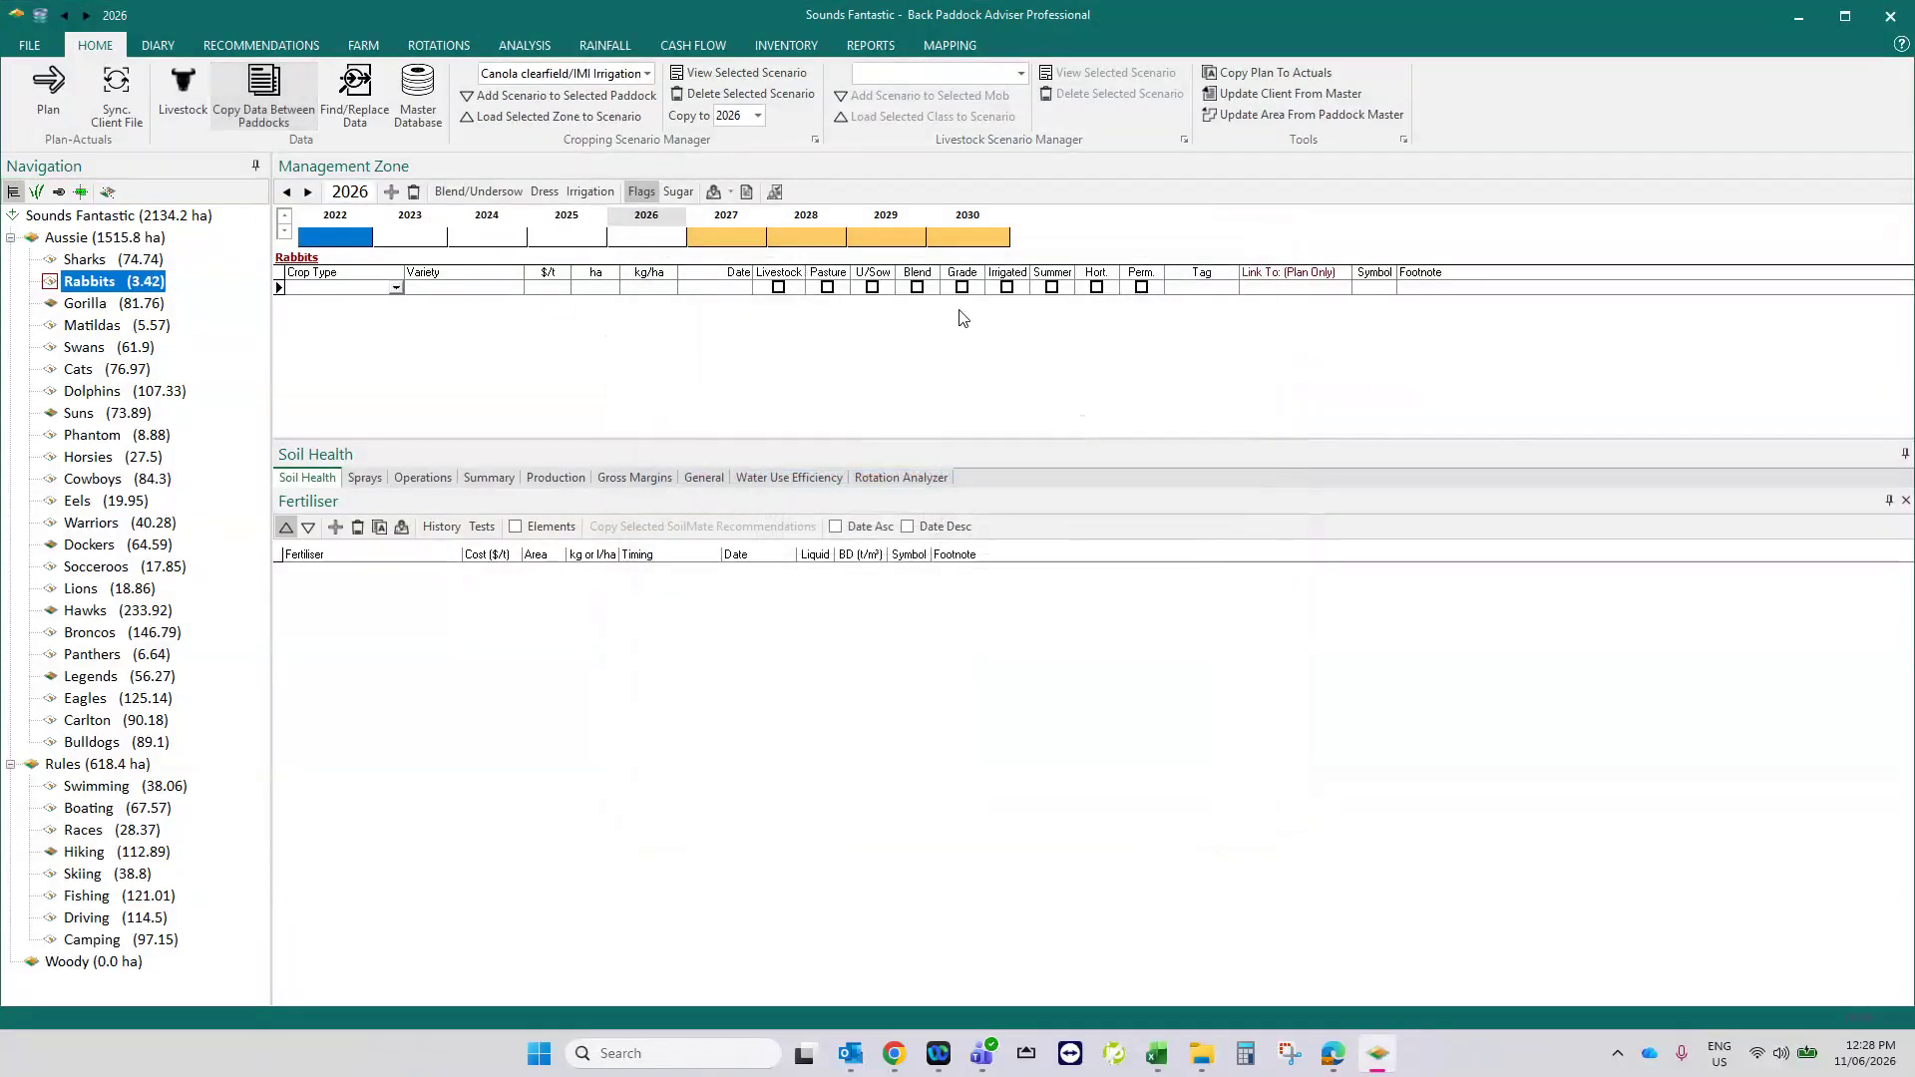
click(56, 309)
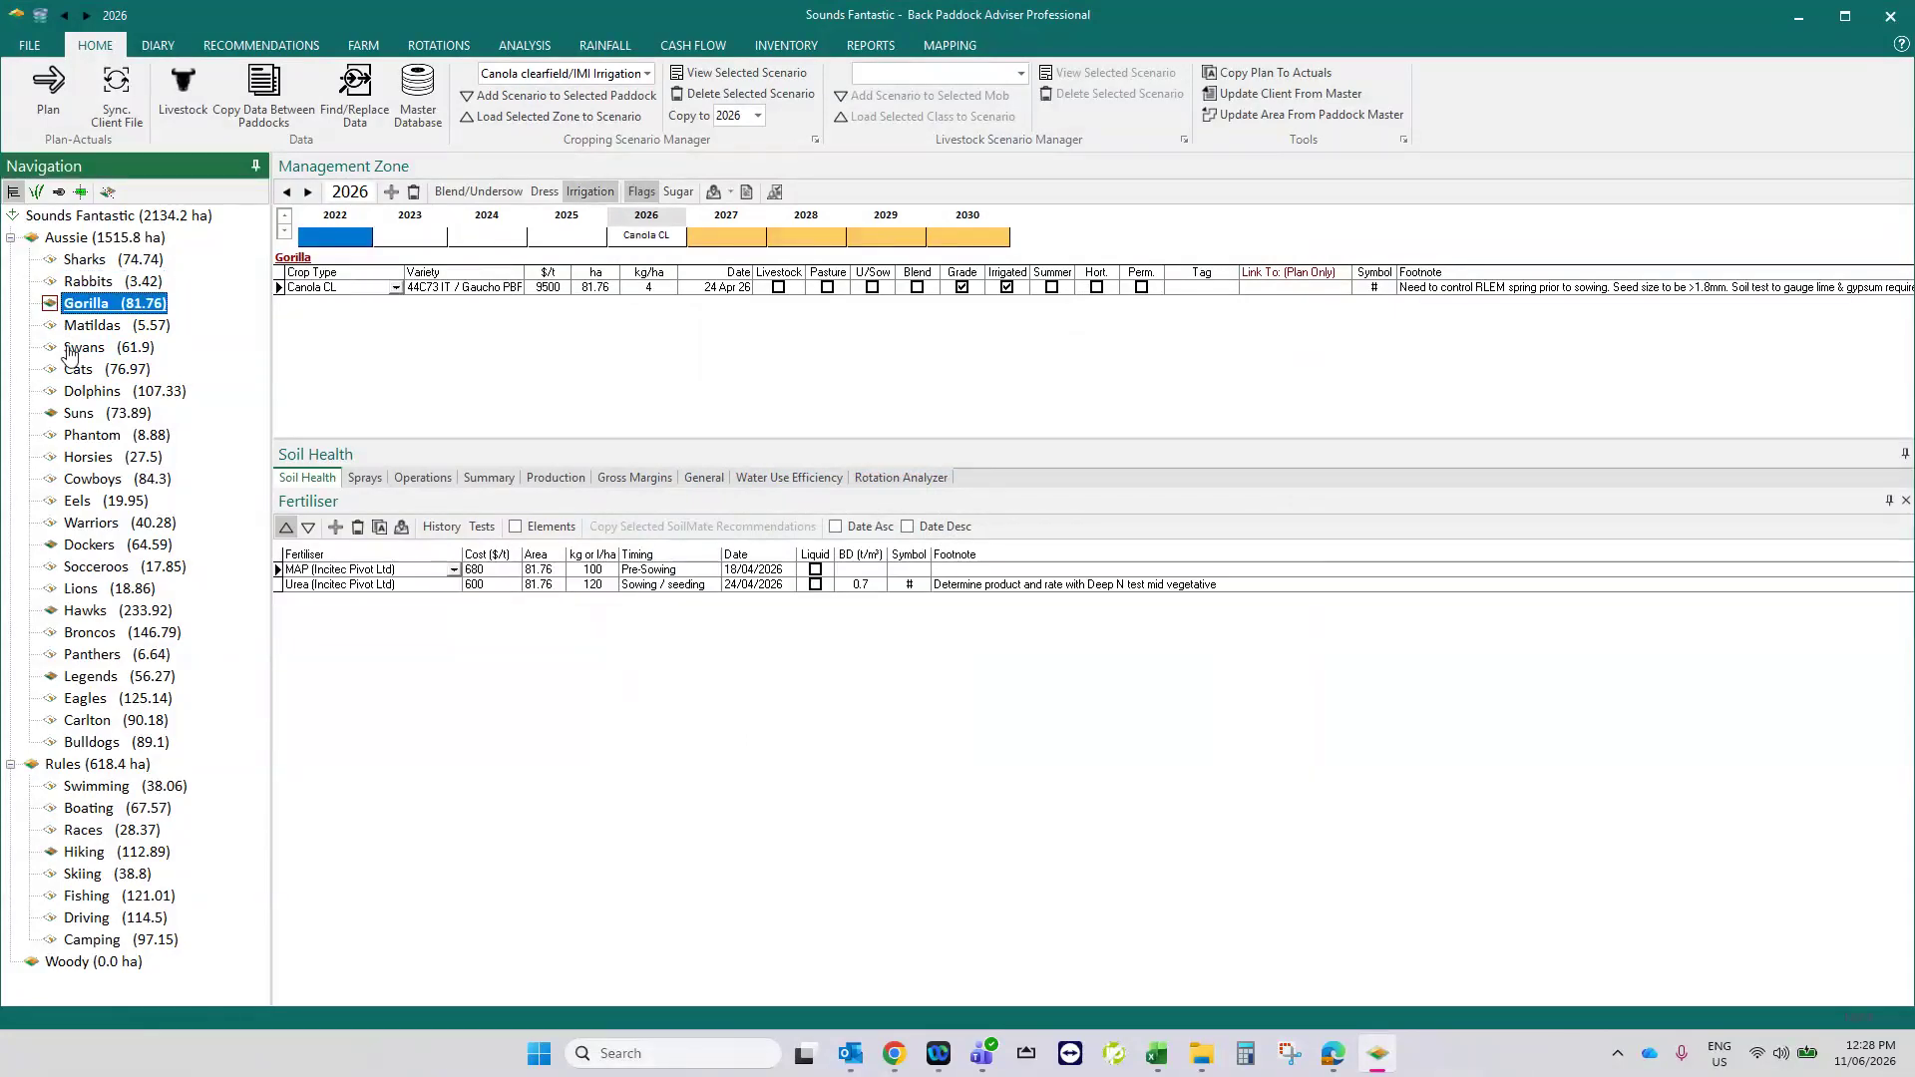
click(80, 413)
- From the Sharks paddock, choose the Barley hay Garlon+Achieve+MCPA scenario and set Scenario Manager as the source for copying paddock data
click(85, 259)
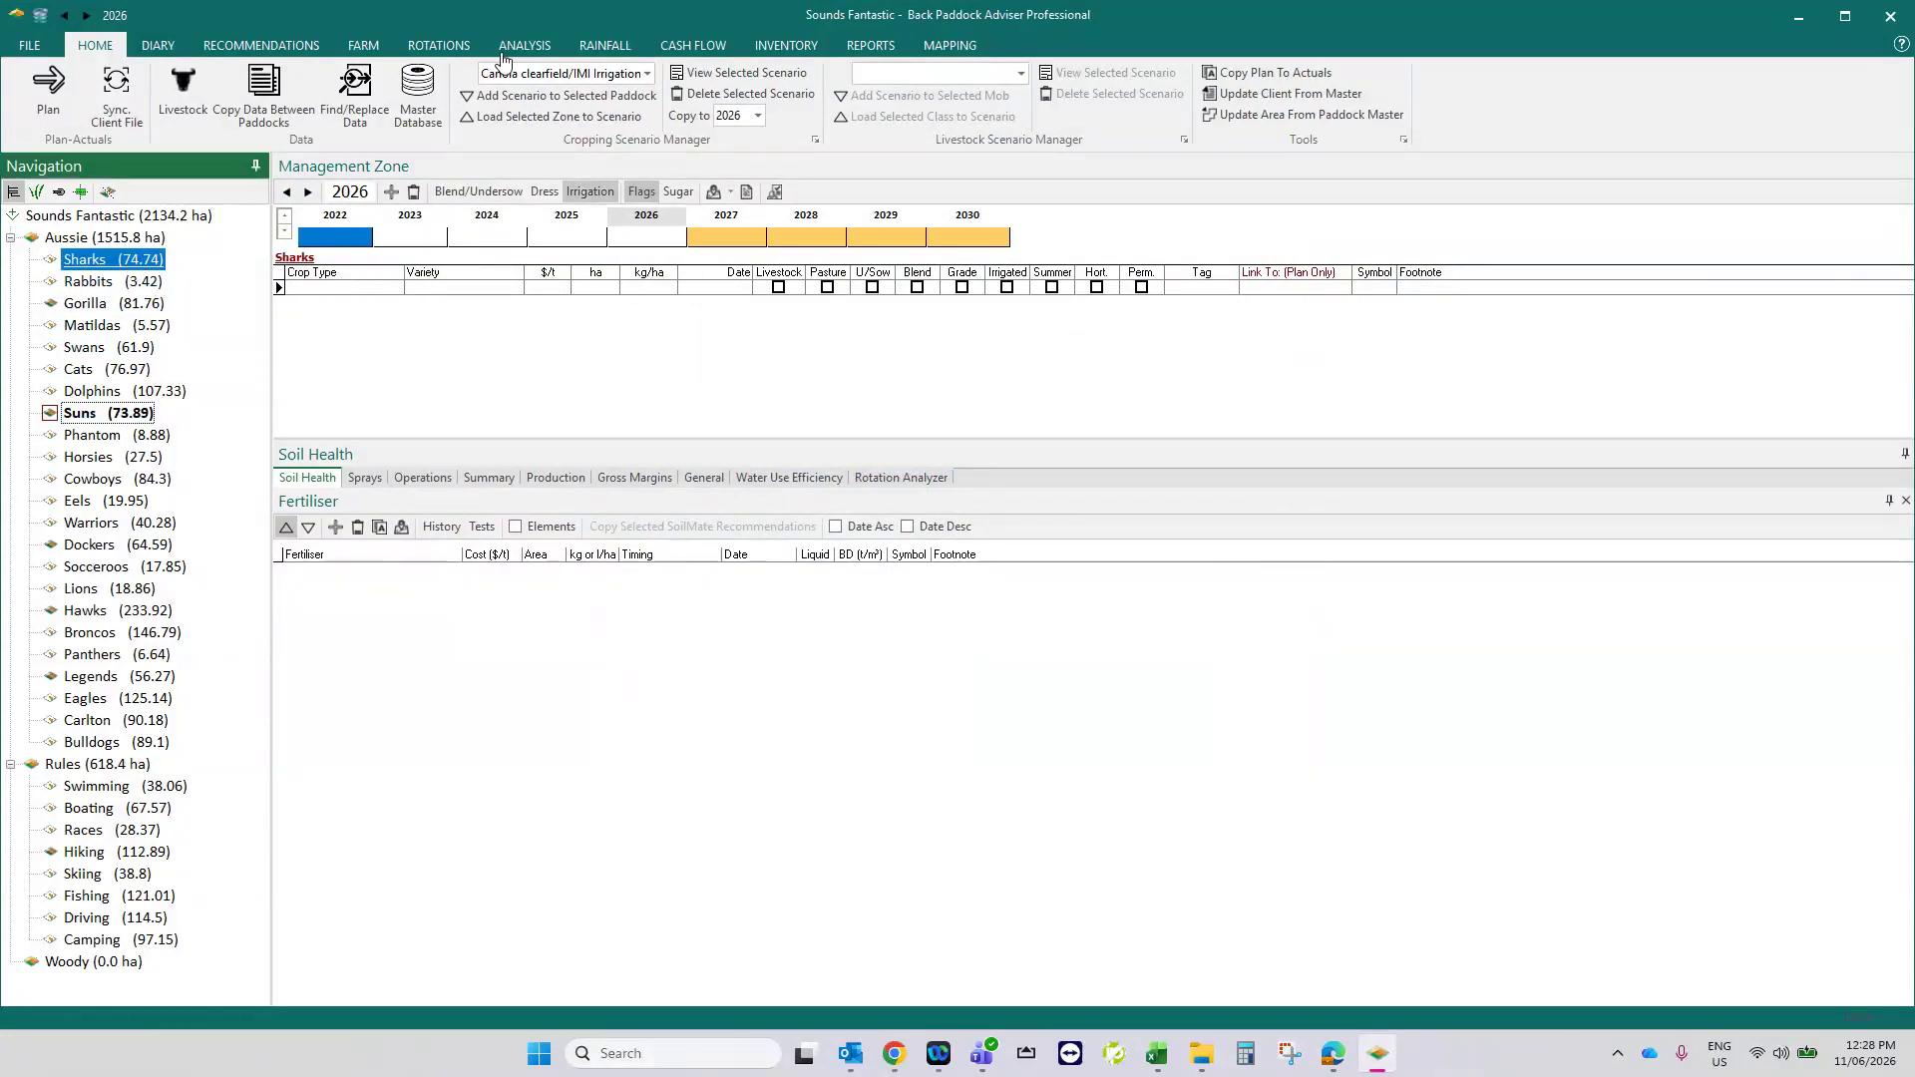
click(648, 75)
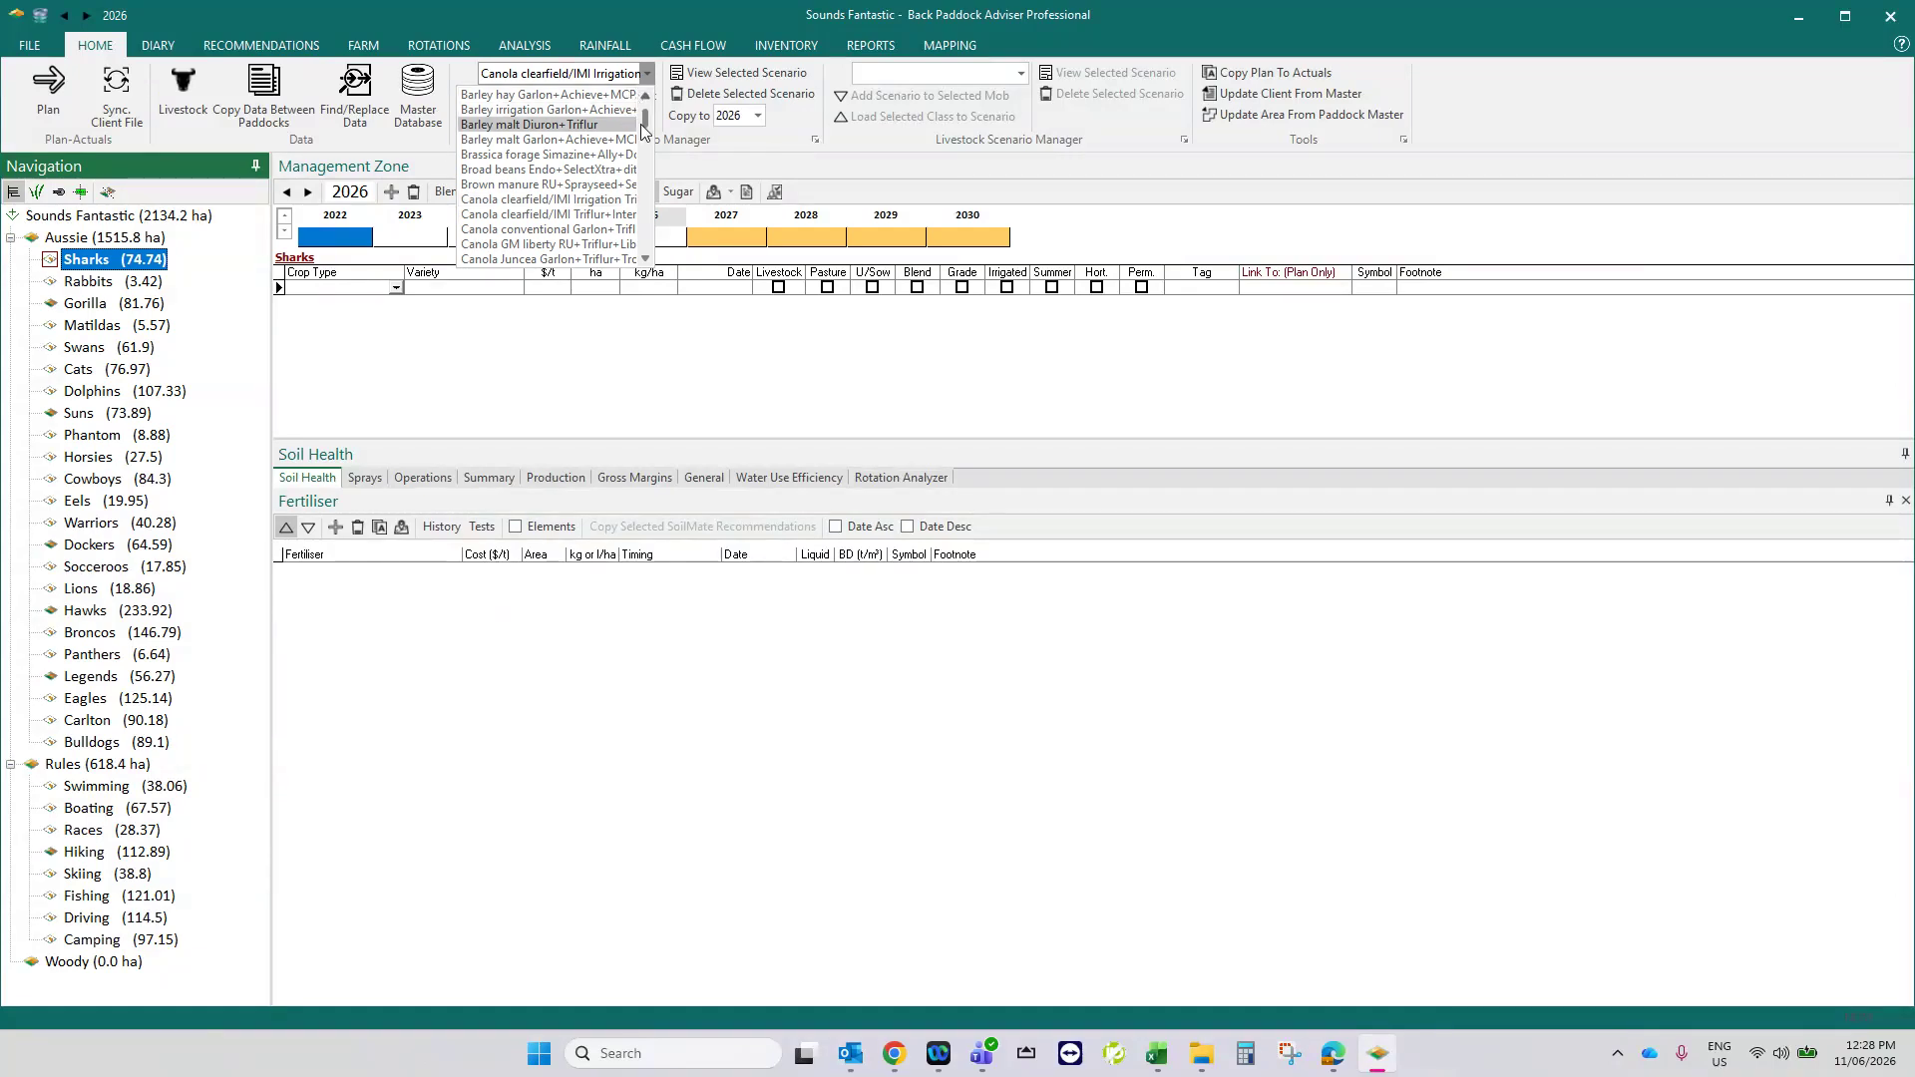
click(578, 96)
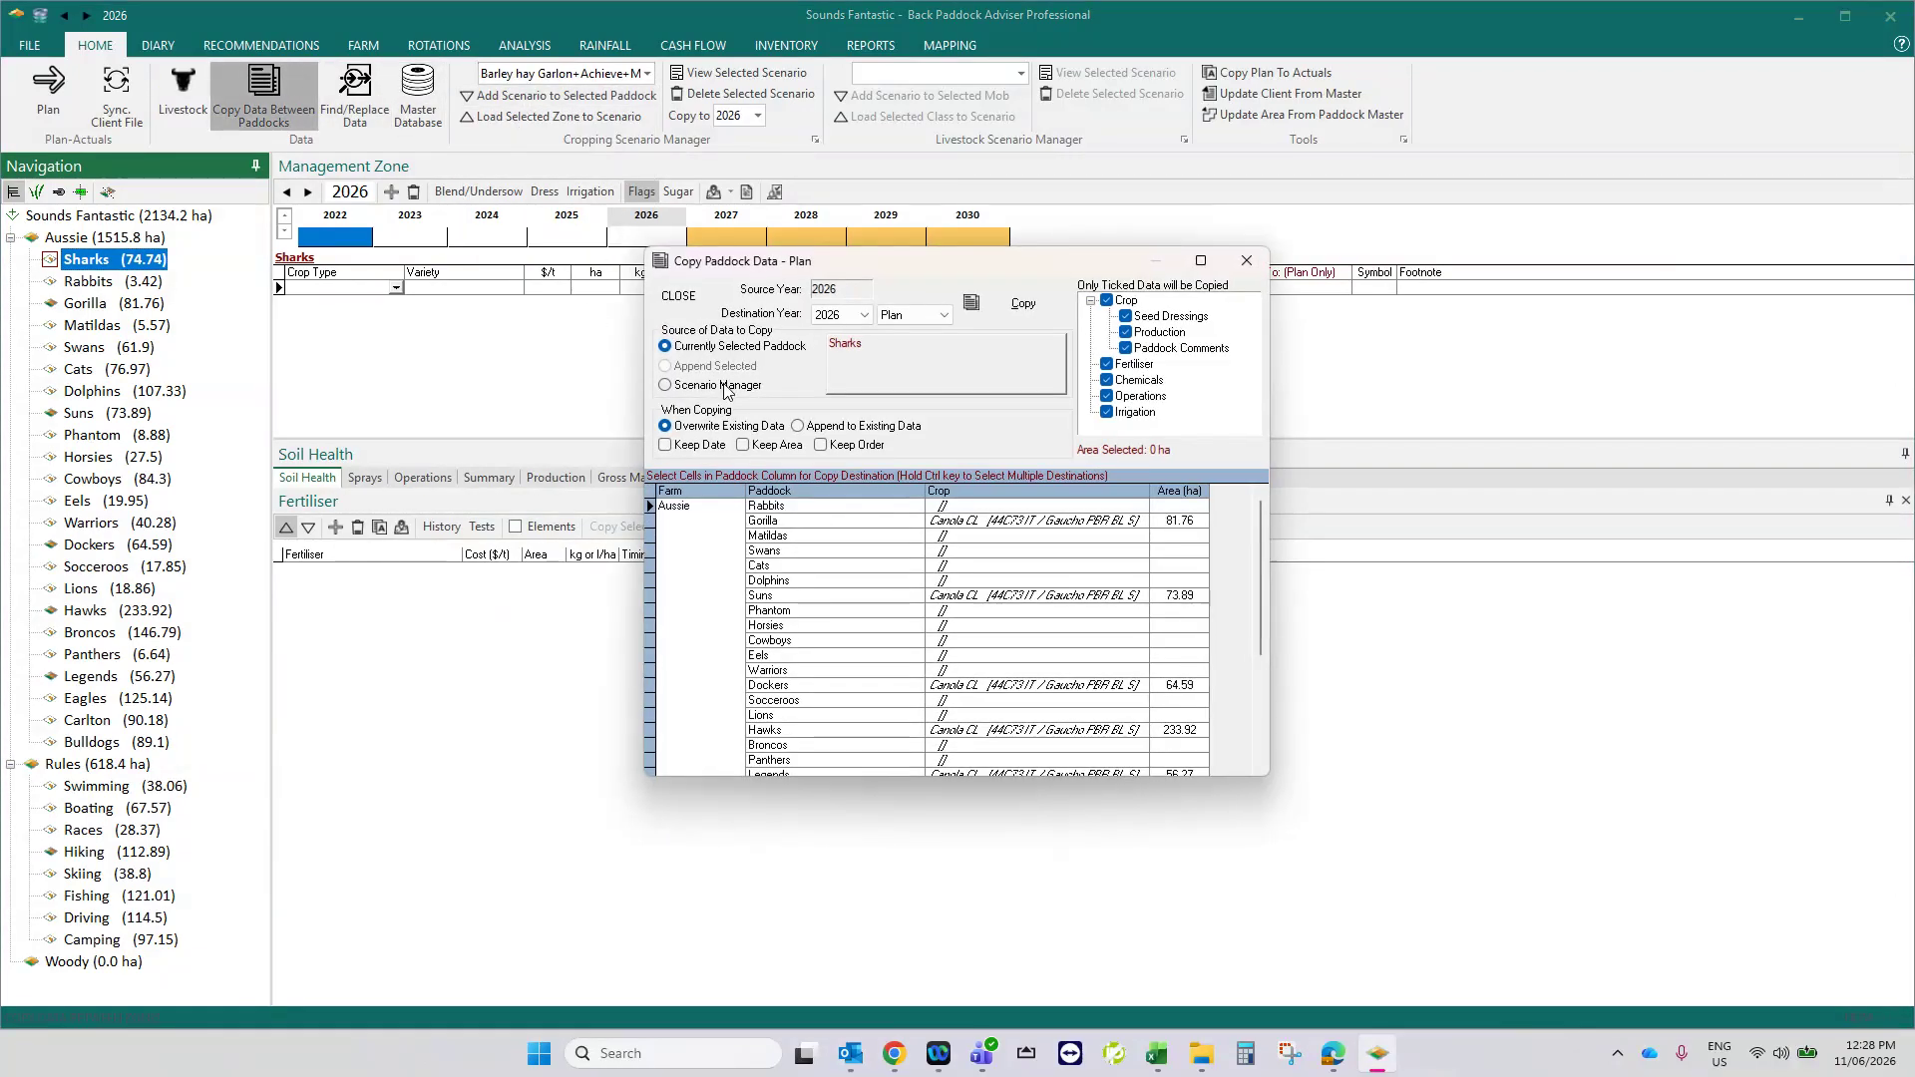
click(725, 389)
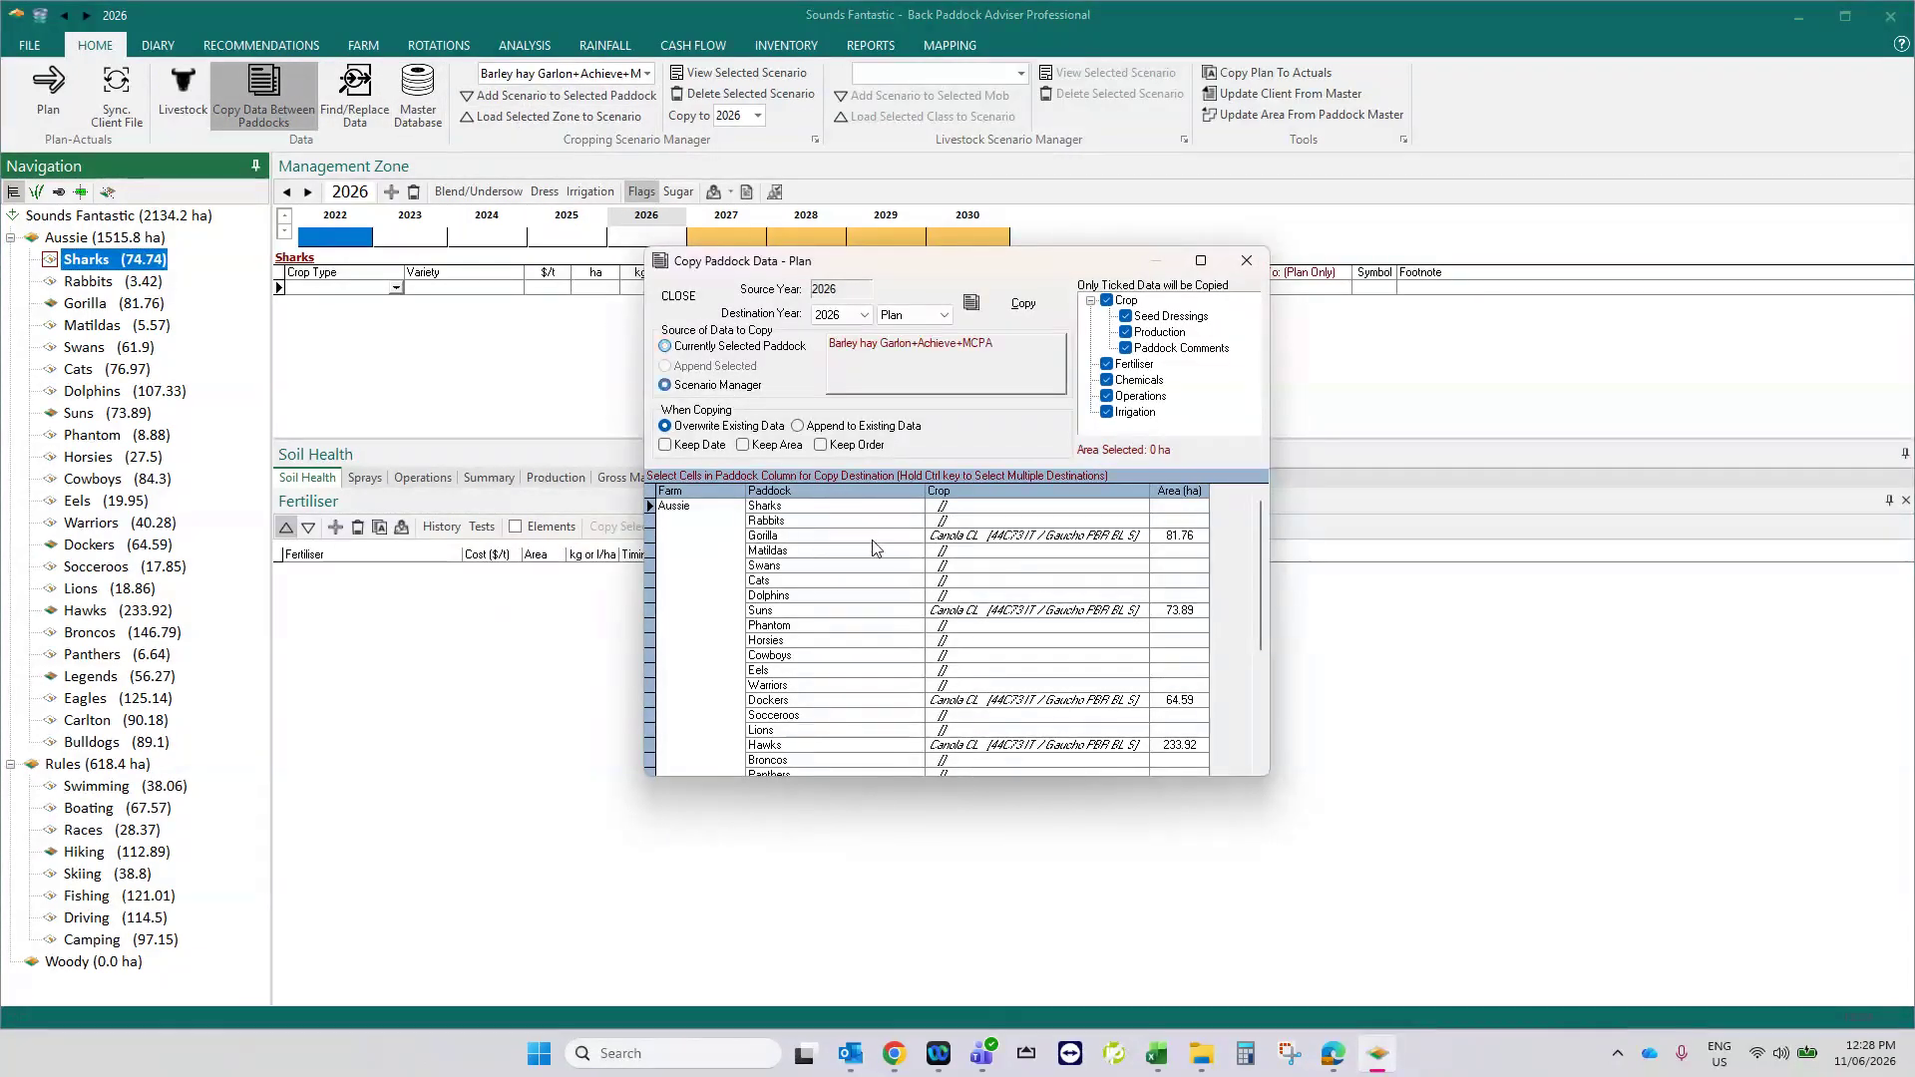
- Copy the barley hay scenario into the 2026 plan of Rabbits, Dolphins, Cowboys, Lions, Boating and Driving, and close the copy dialog
scroll(984, 702, down, 4)
click(977, 674)
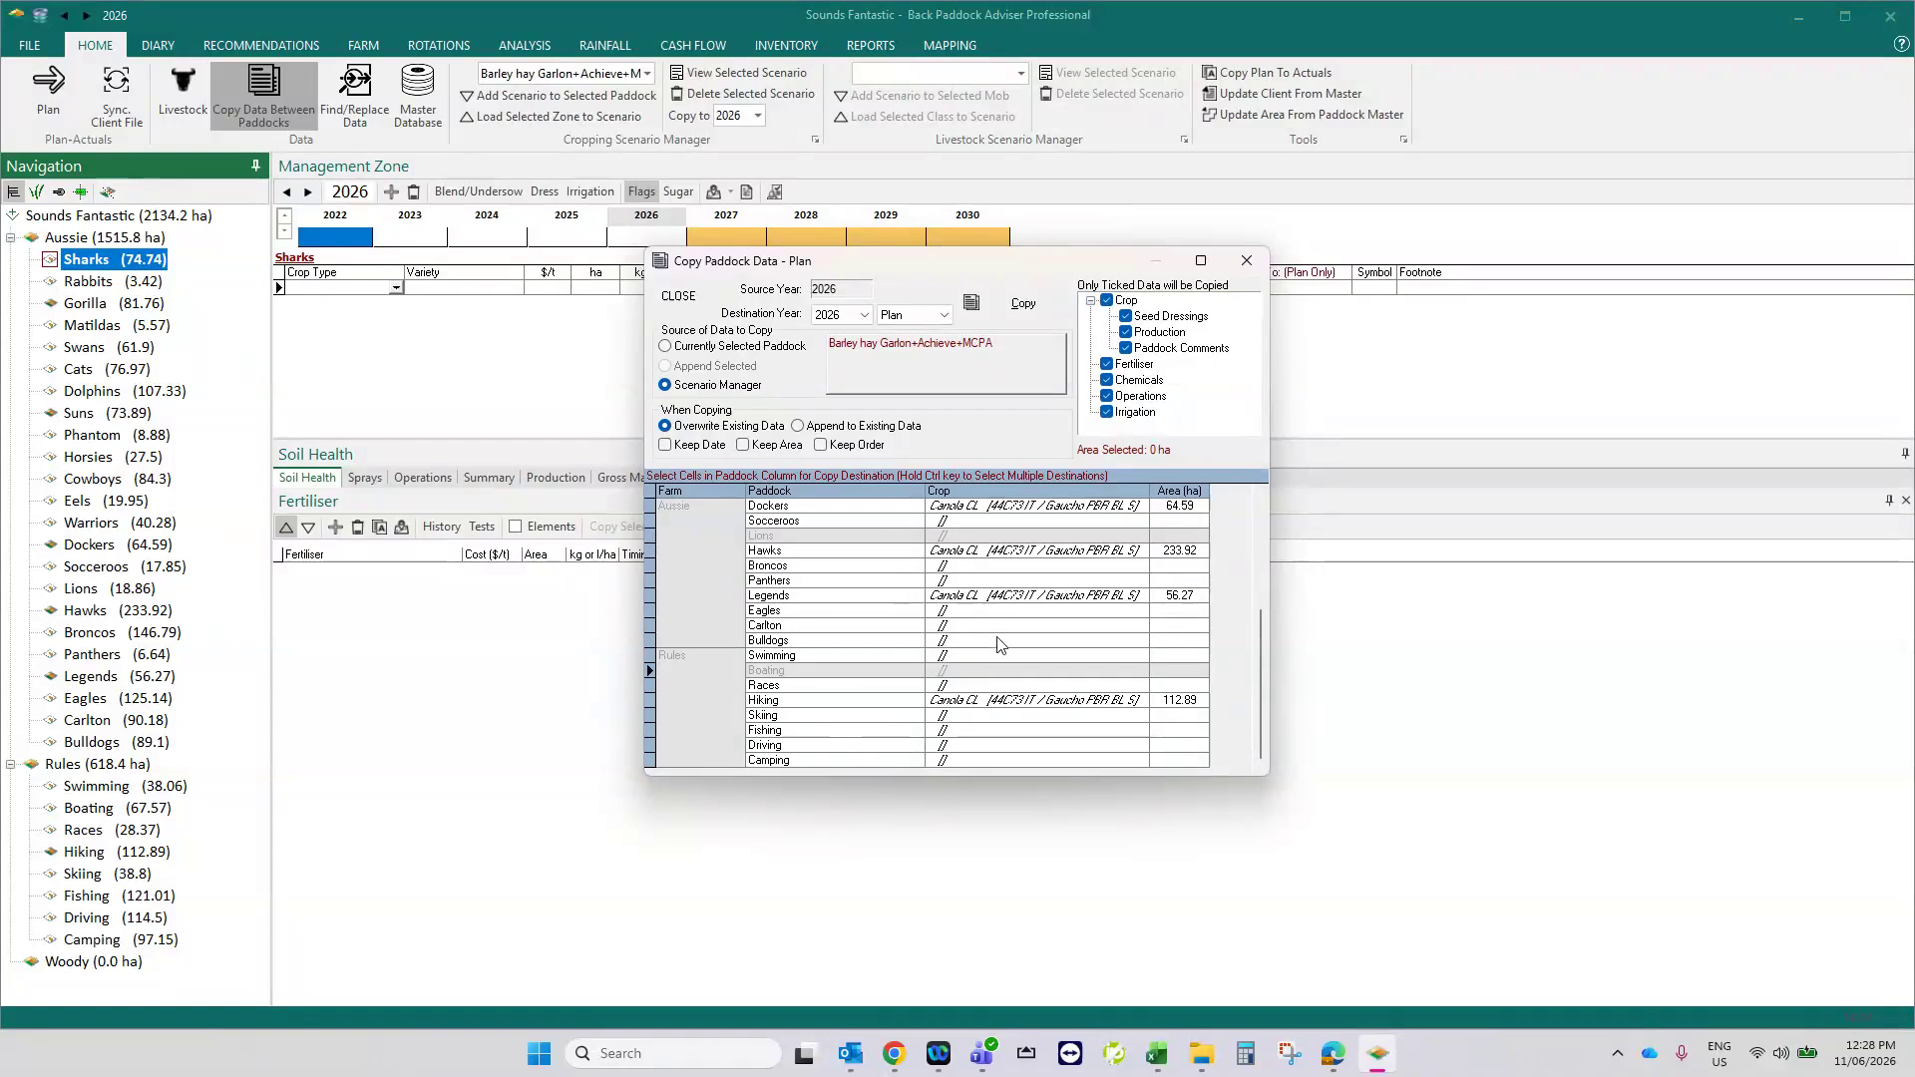
click(998, 746)
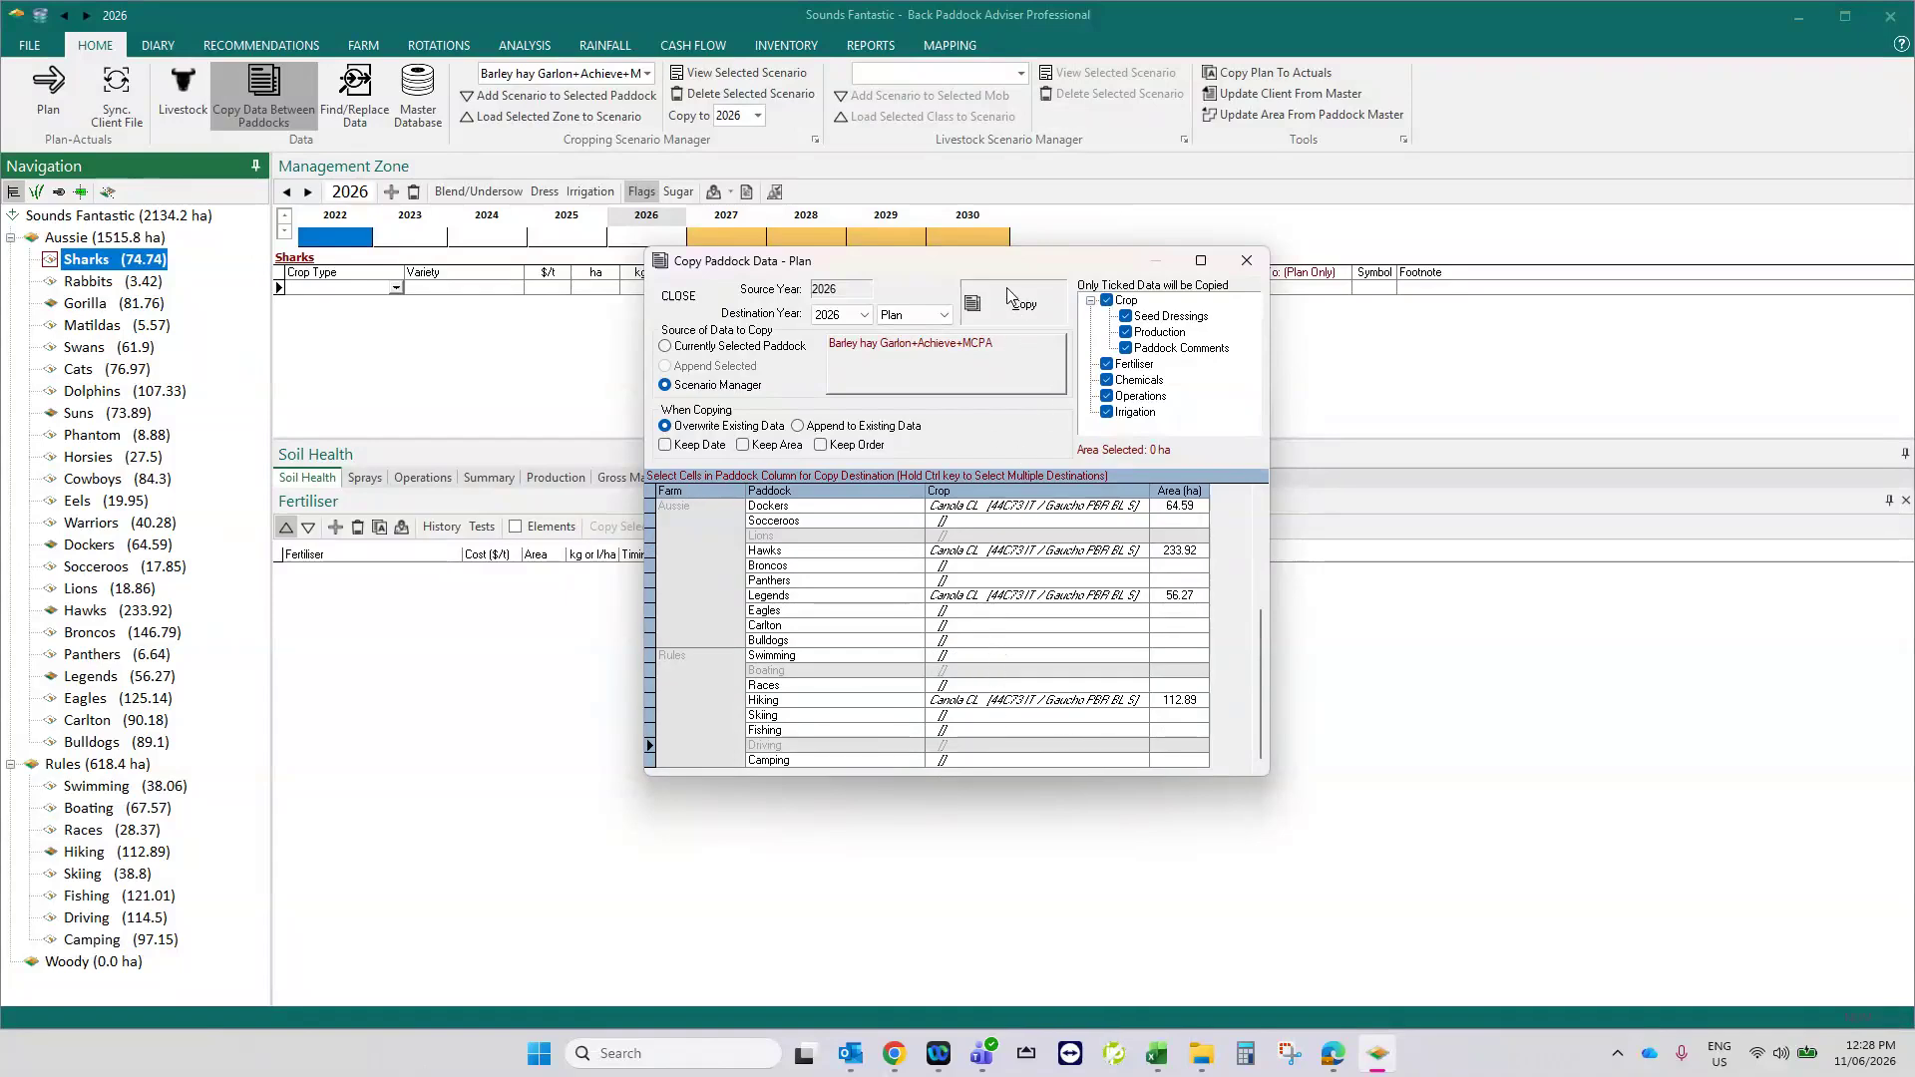
click(1009, 295)
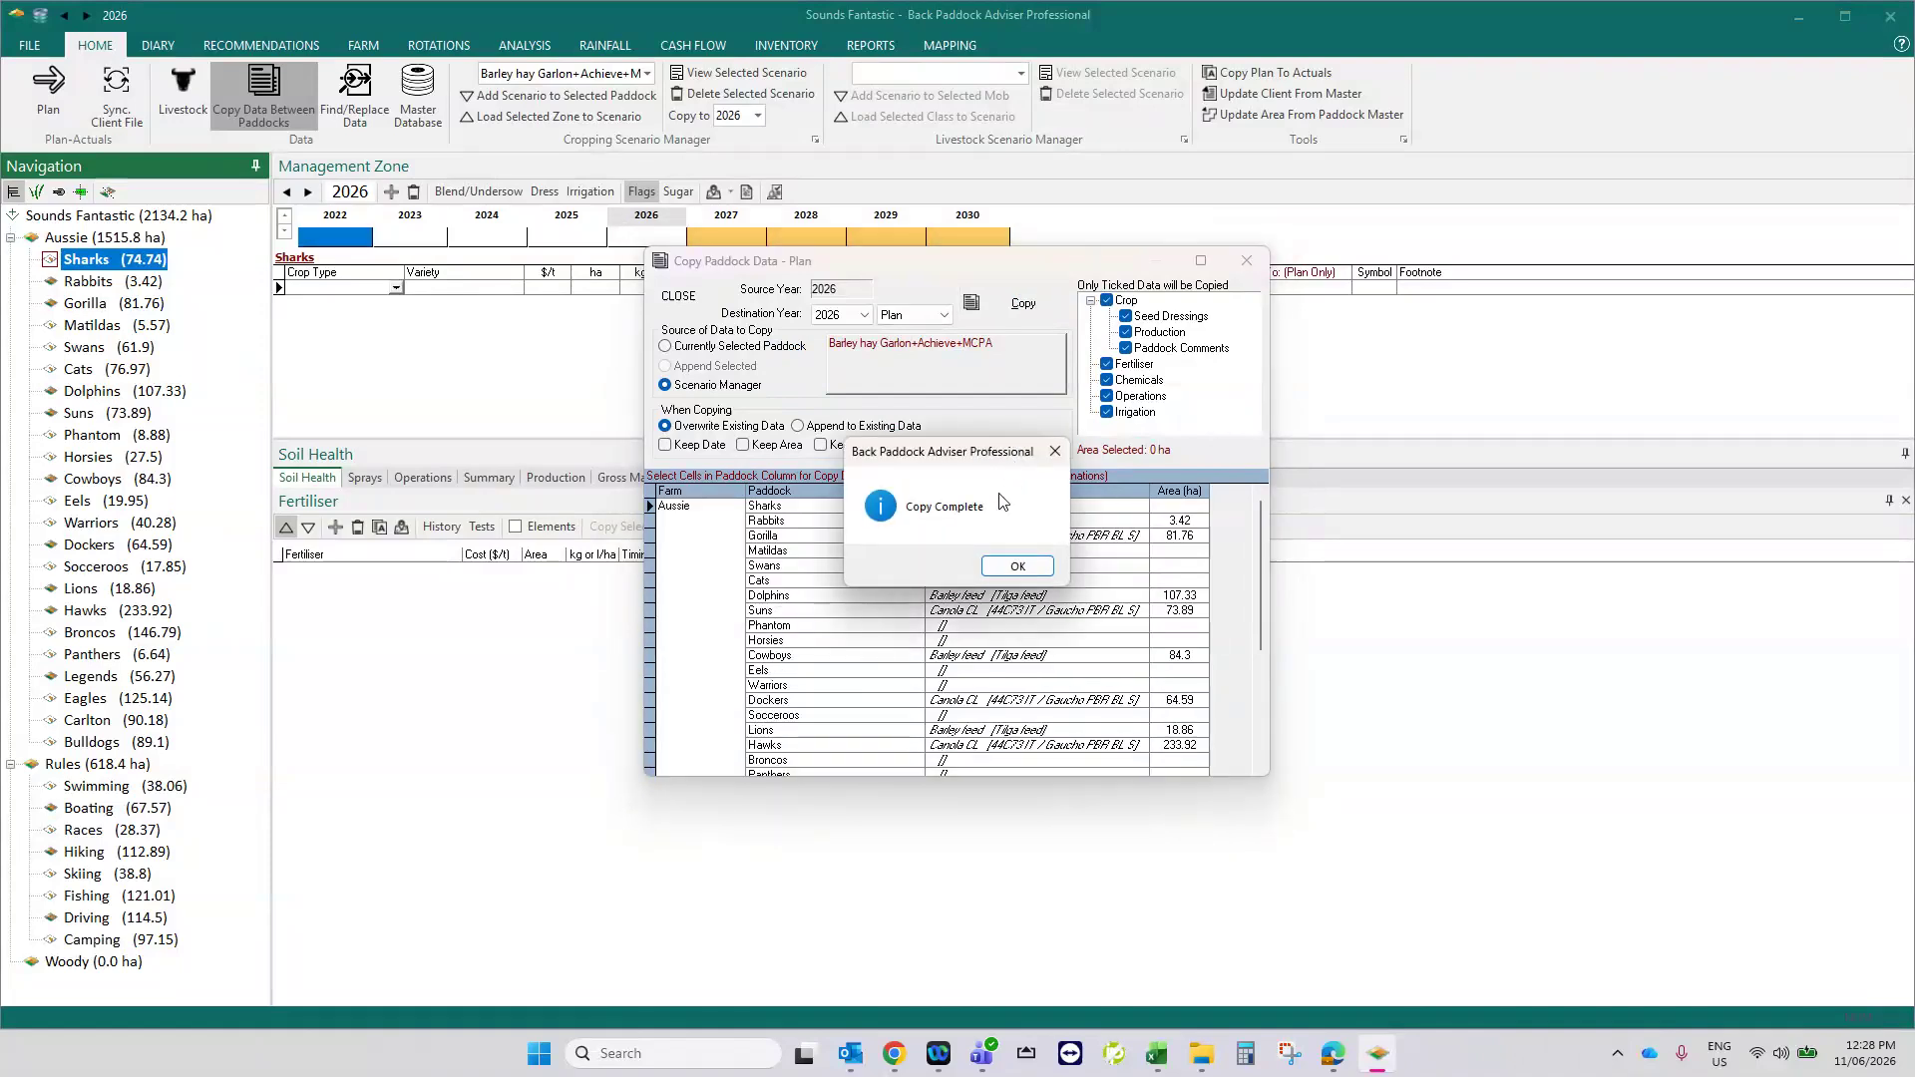
click(1017, 565)
click(1247, 260)
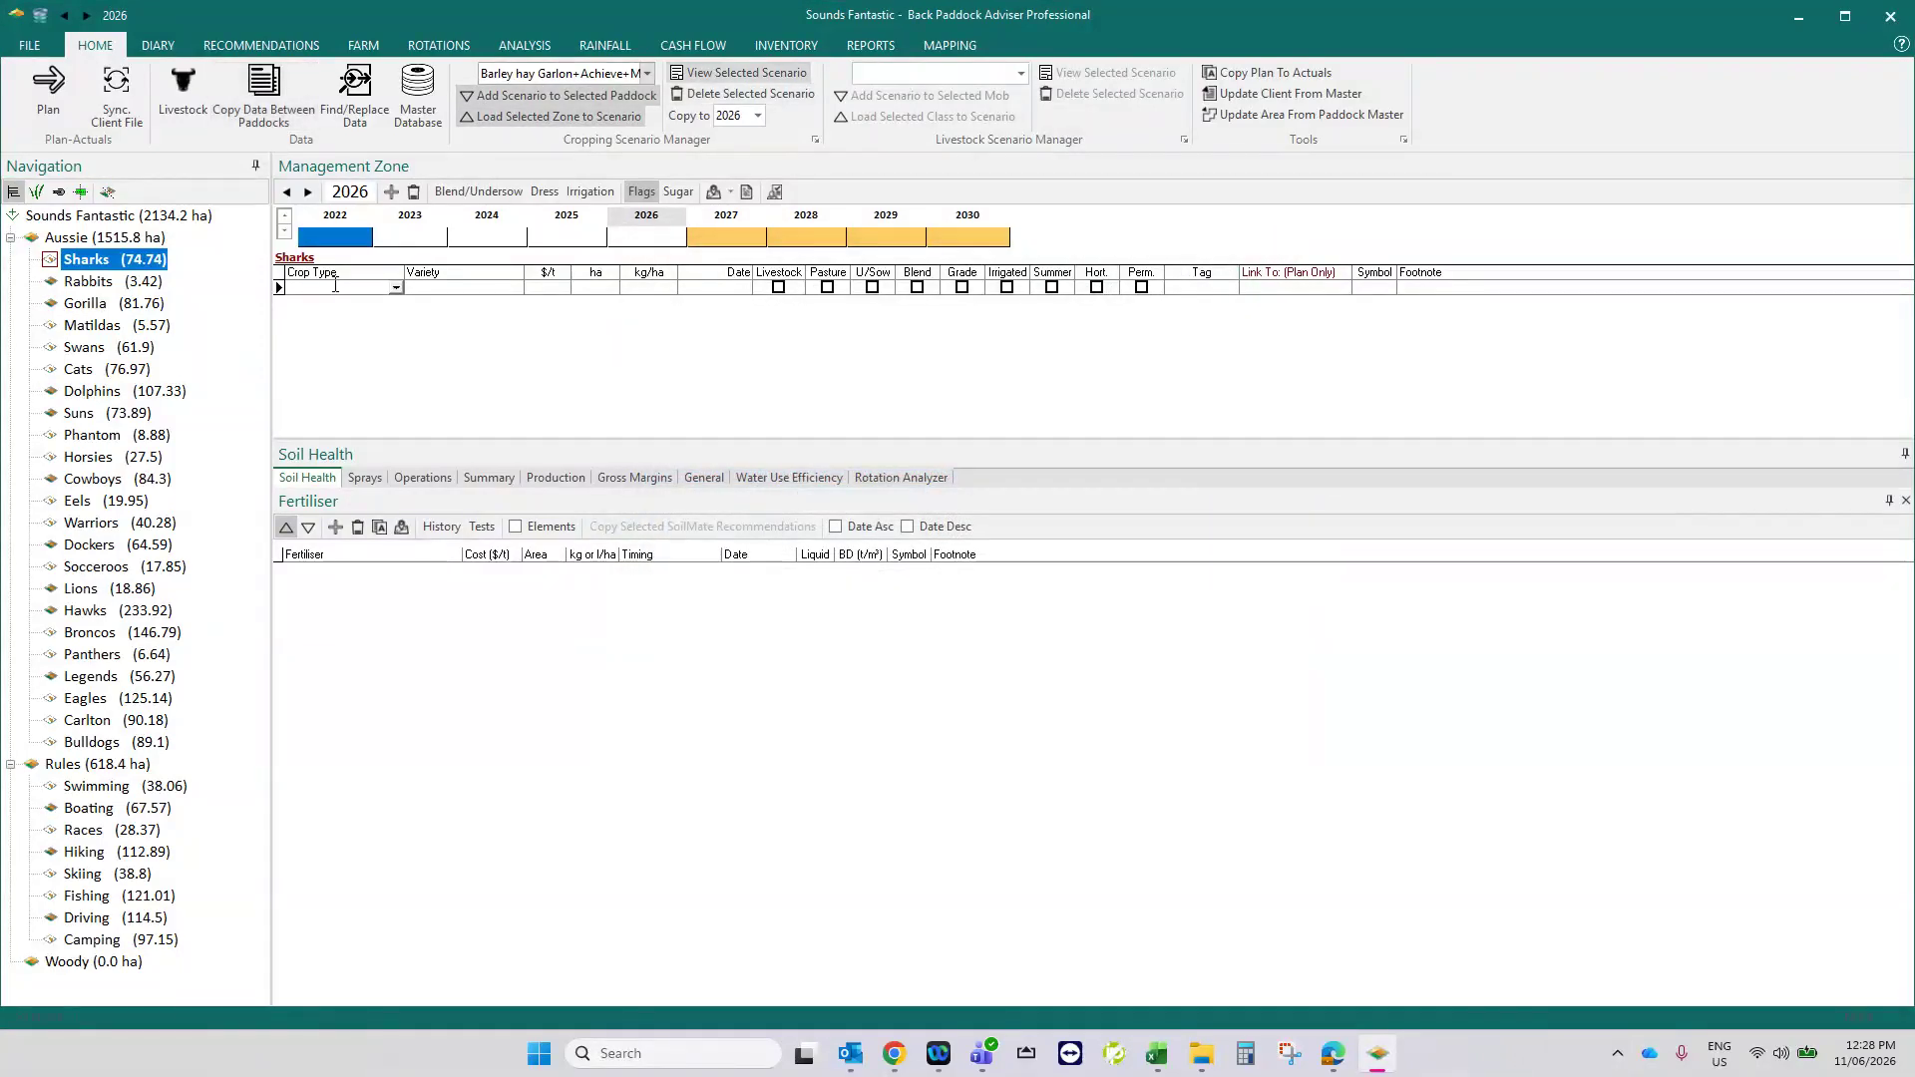
- Choose the Wheat APH blend undersown Garlon+Triflur+Topik scenario and set Scenario Manager as the source for copying paddock data
click(648, 73)
scroll(619, 213, down, 4)
key(w)
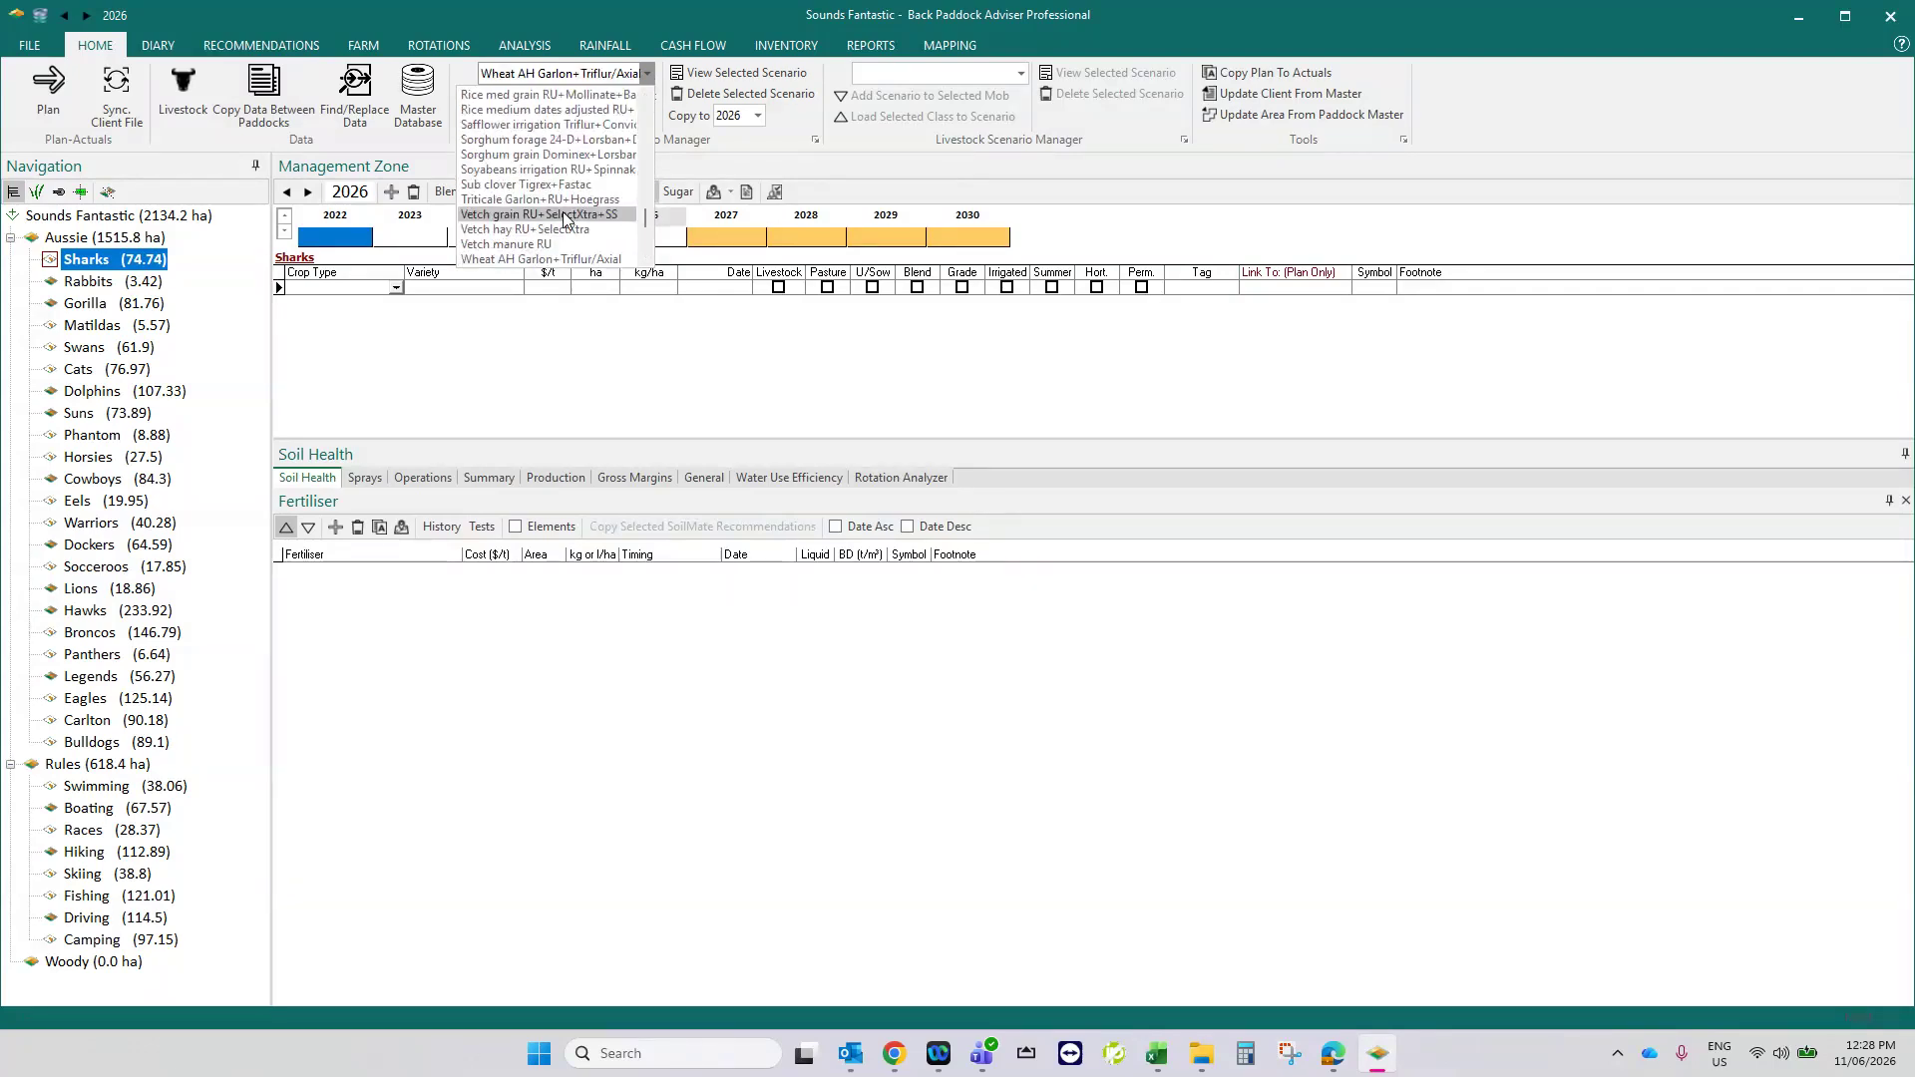
scroll(566, 239, down, 1)
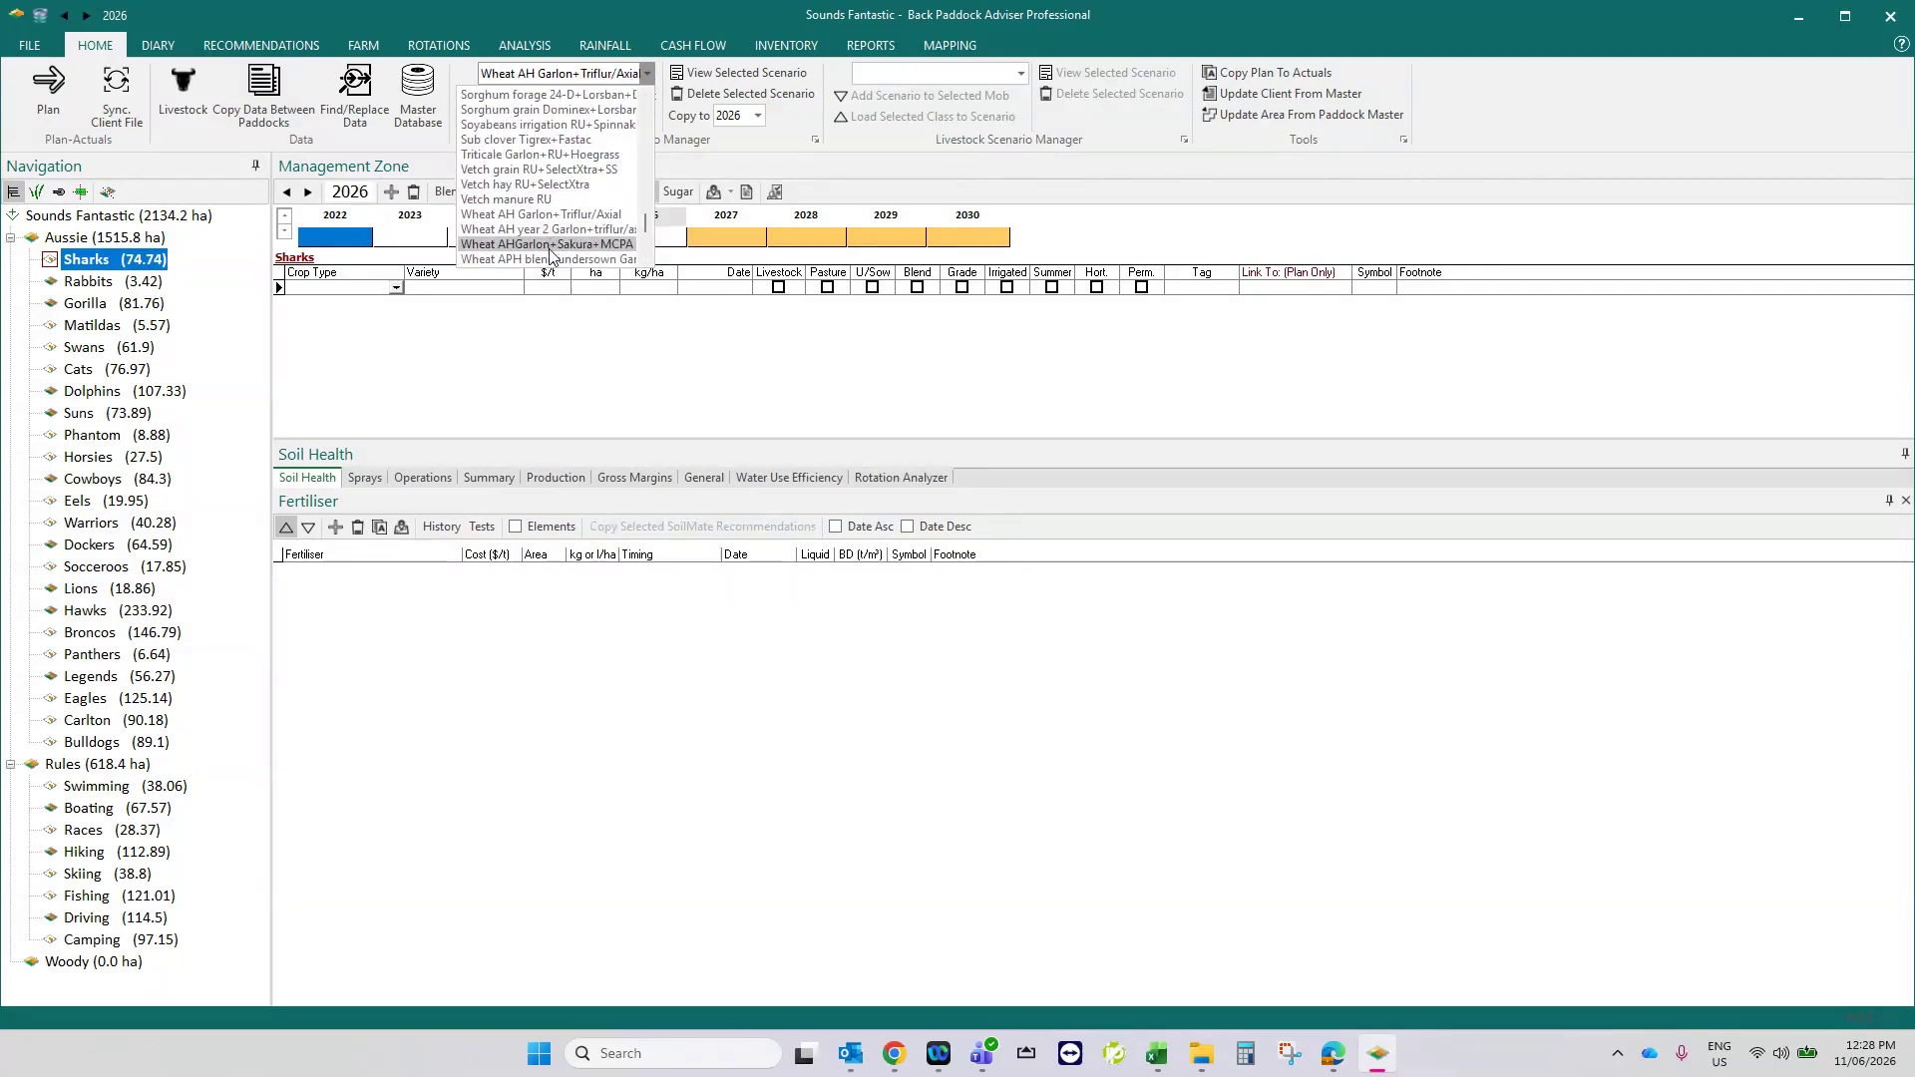
click(549, 259)
click(274, 100)
click(709, 384)
- Select the Sharks, Matildas, Swans, Cats, Phantom, Horsies, Eels, Warriors and Socceroos paddocks as destinations for the wheat scenario
ctrl+click(977, 553)
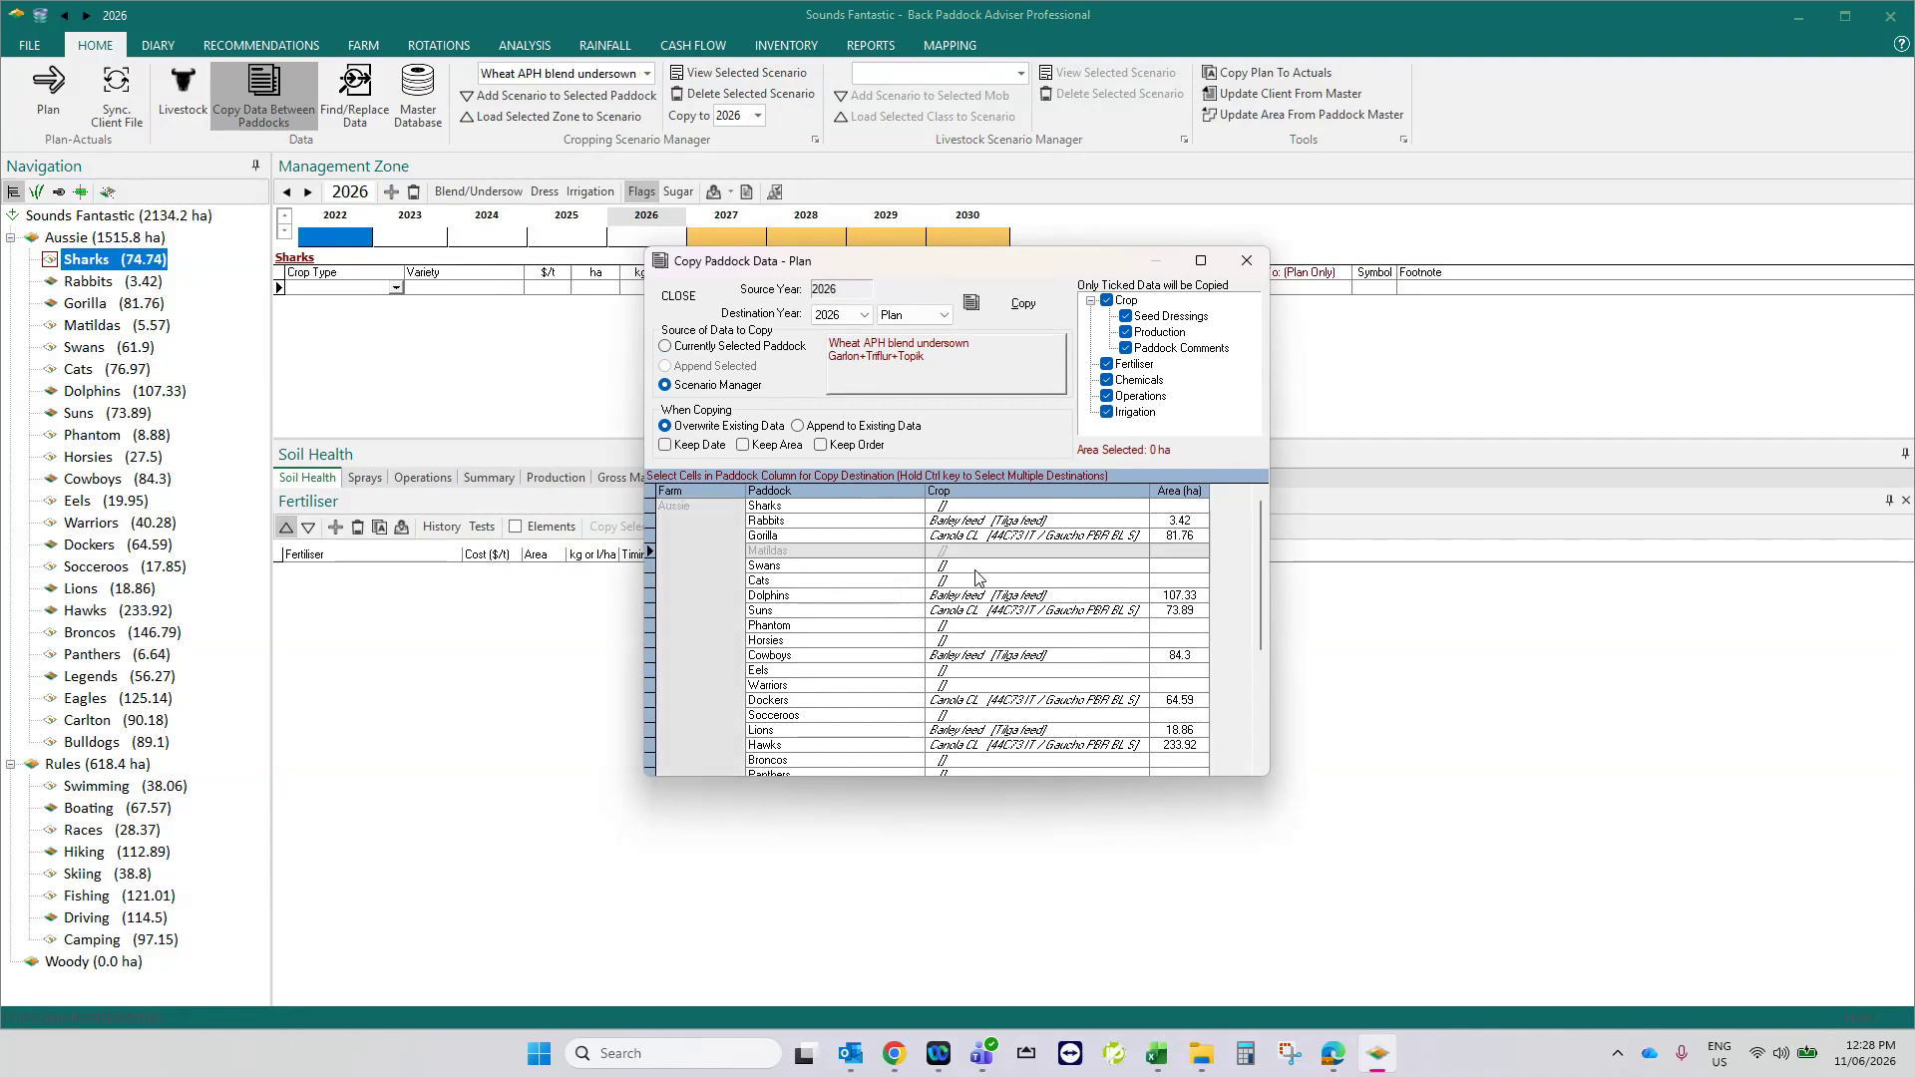
ctrl+click(977, 567)
ctrl+click(974, 582)
ctrl+click(972, 509)
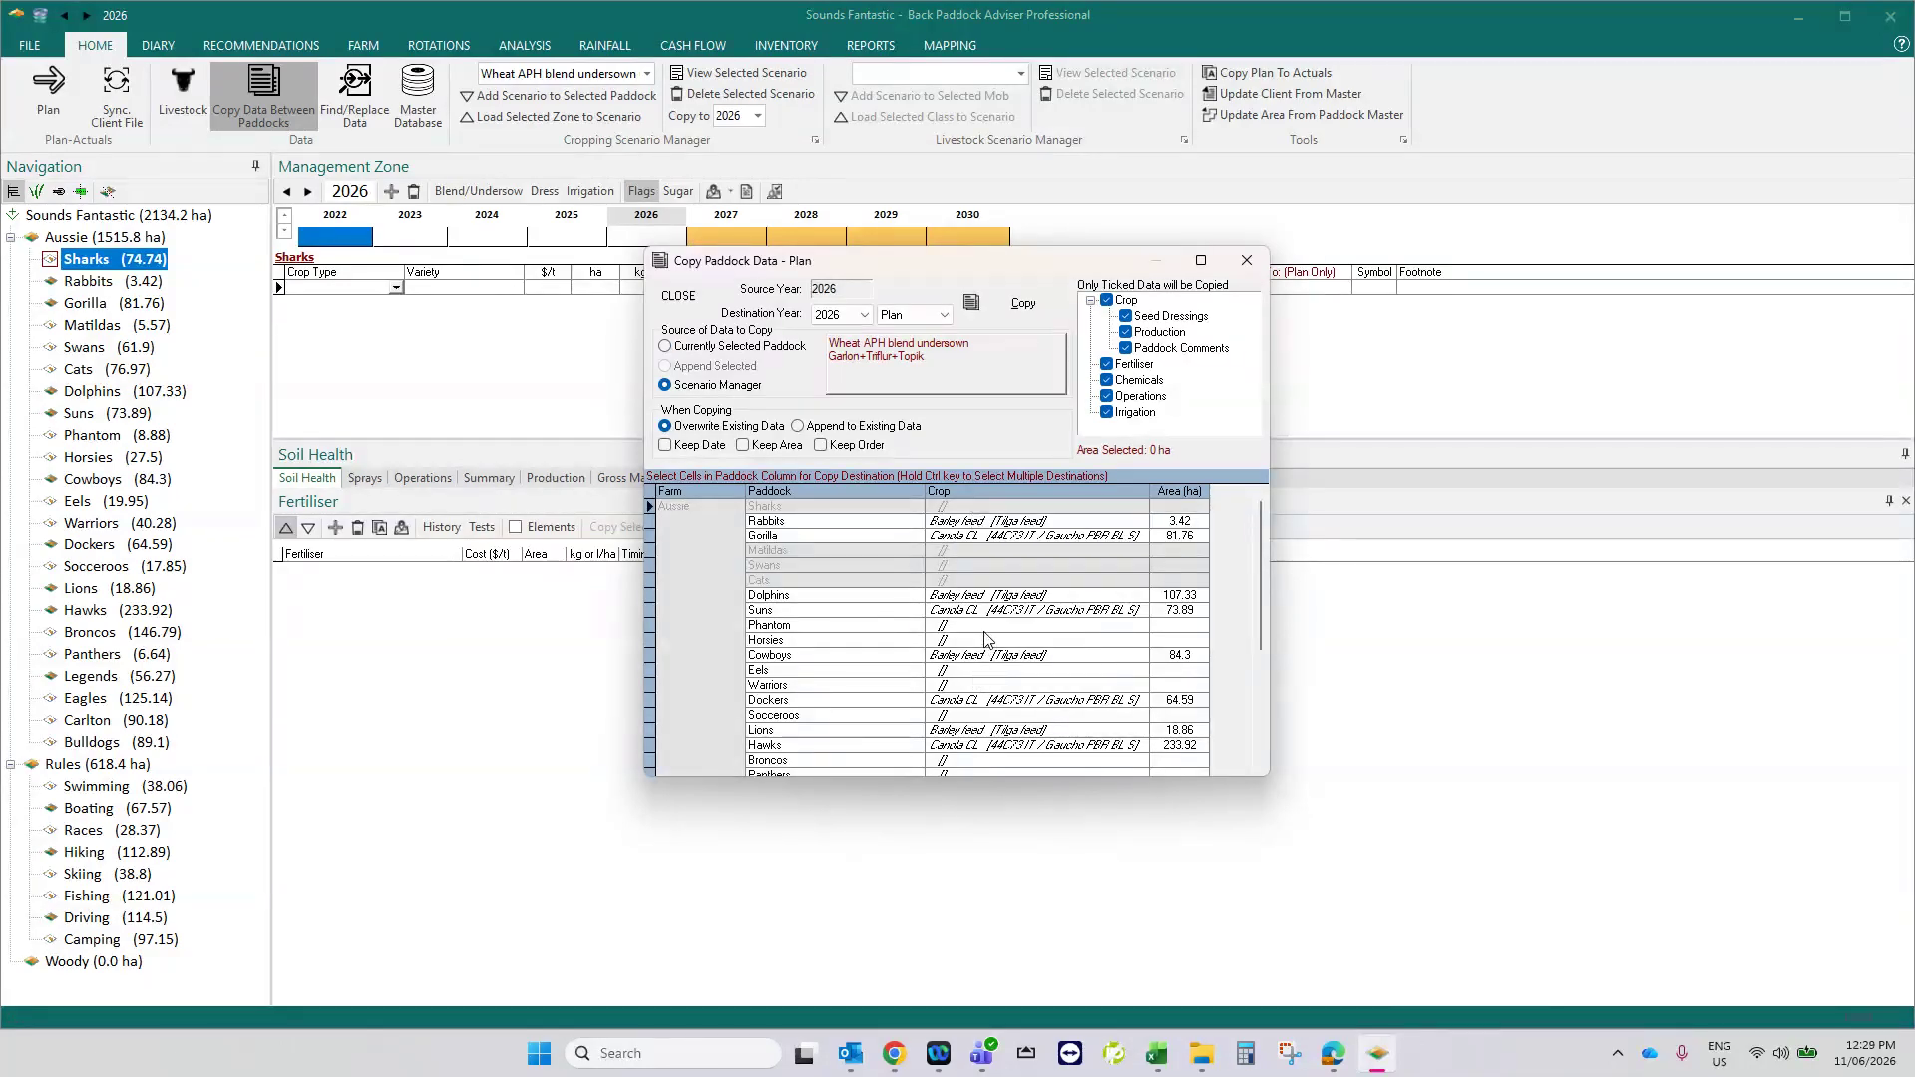
ctrl+click(982, 626)
ctrl+click(984, 640)
ctrl+click(988, 671)
ctrl+click(990, 685)
ctrl+click(991, 715)
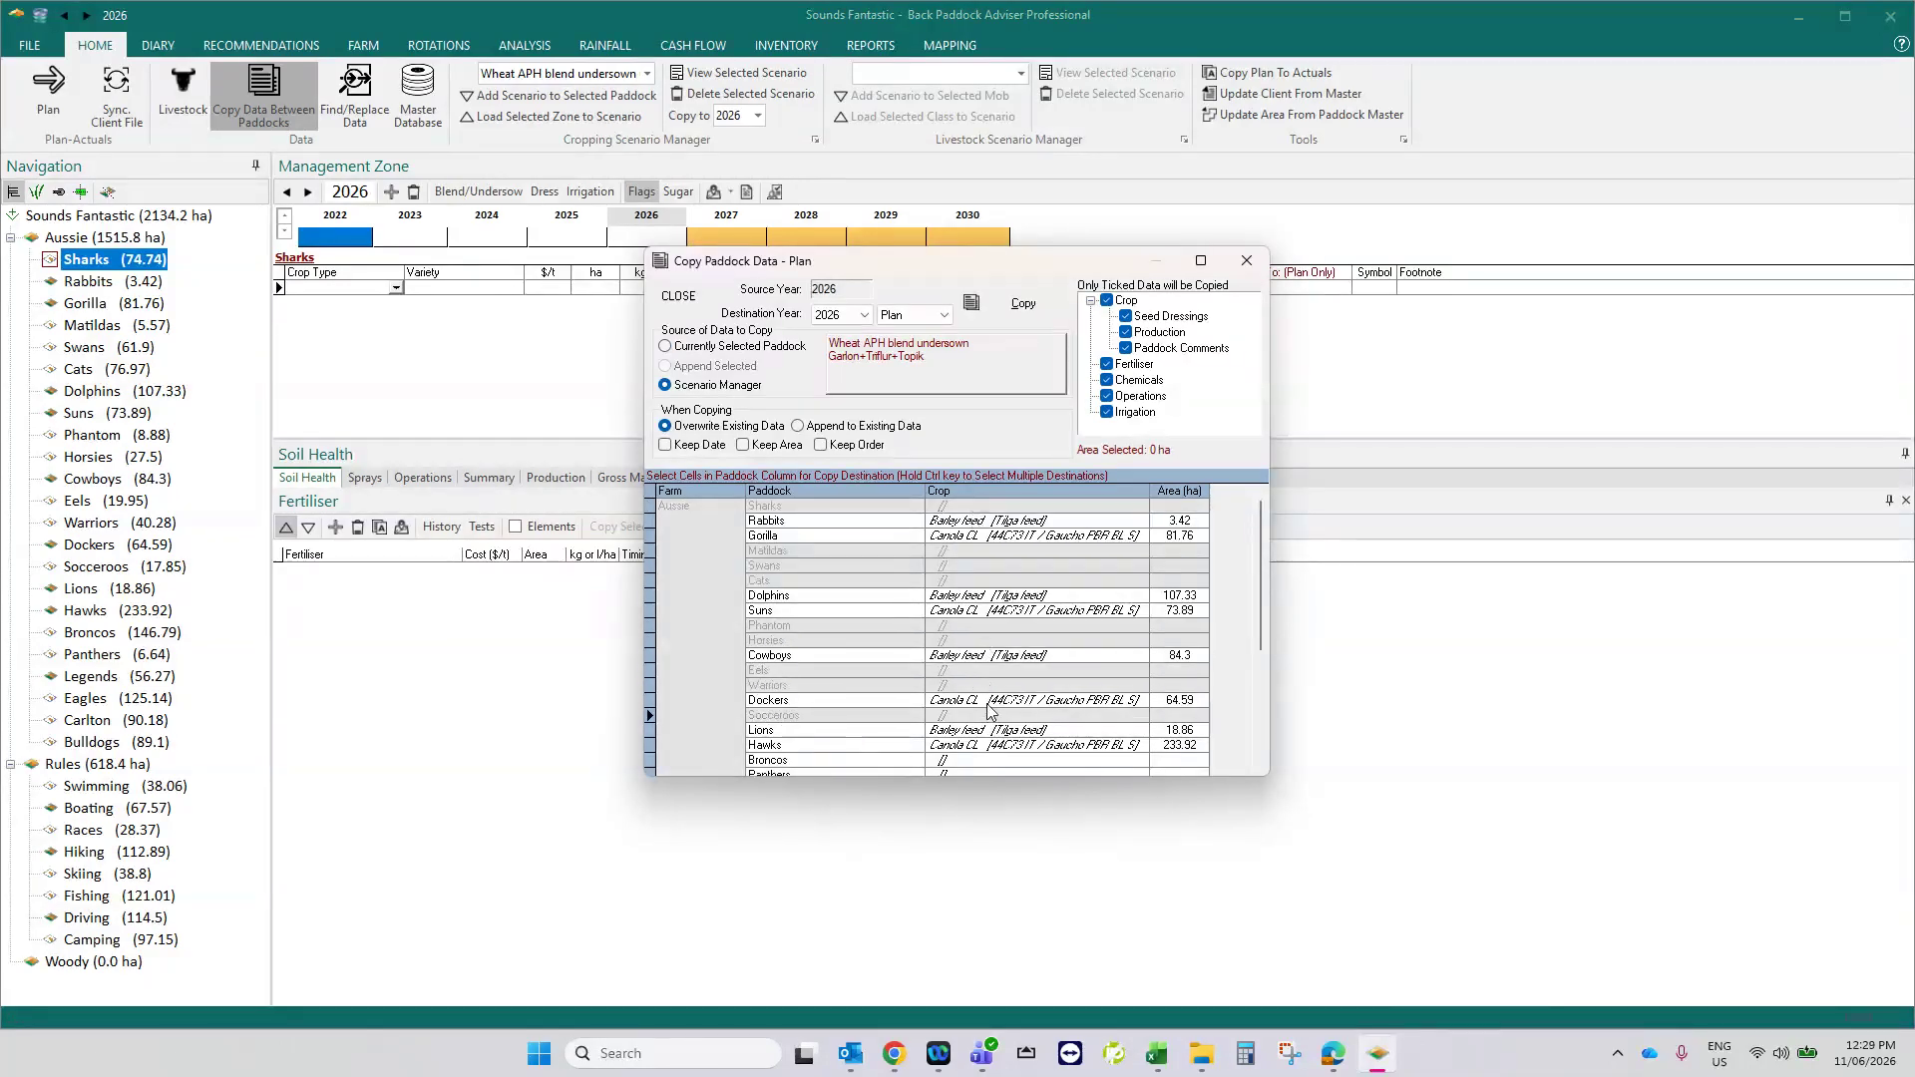
- Add the Aussie farm's Broncos, Panthers, Eagles, Carlton and Bulldogs paddocks to the wheat scenario's copy destinations
scroll(977, 598, down, 5)
scroll(975, 569, up, 5)
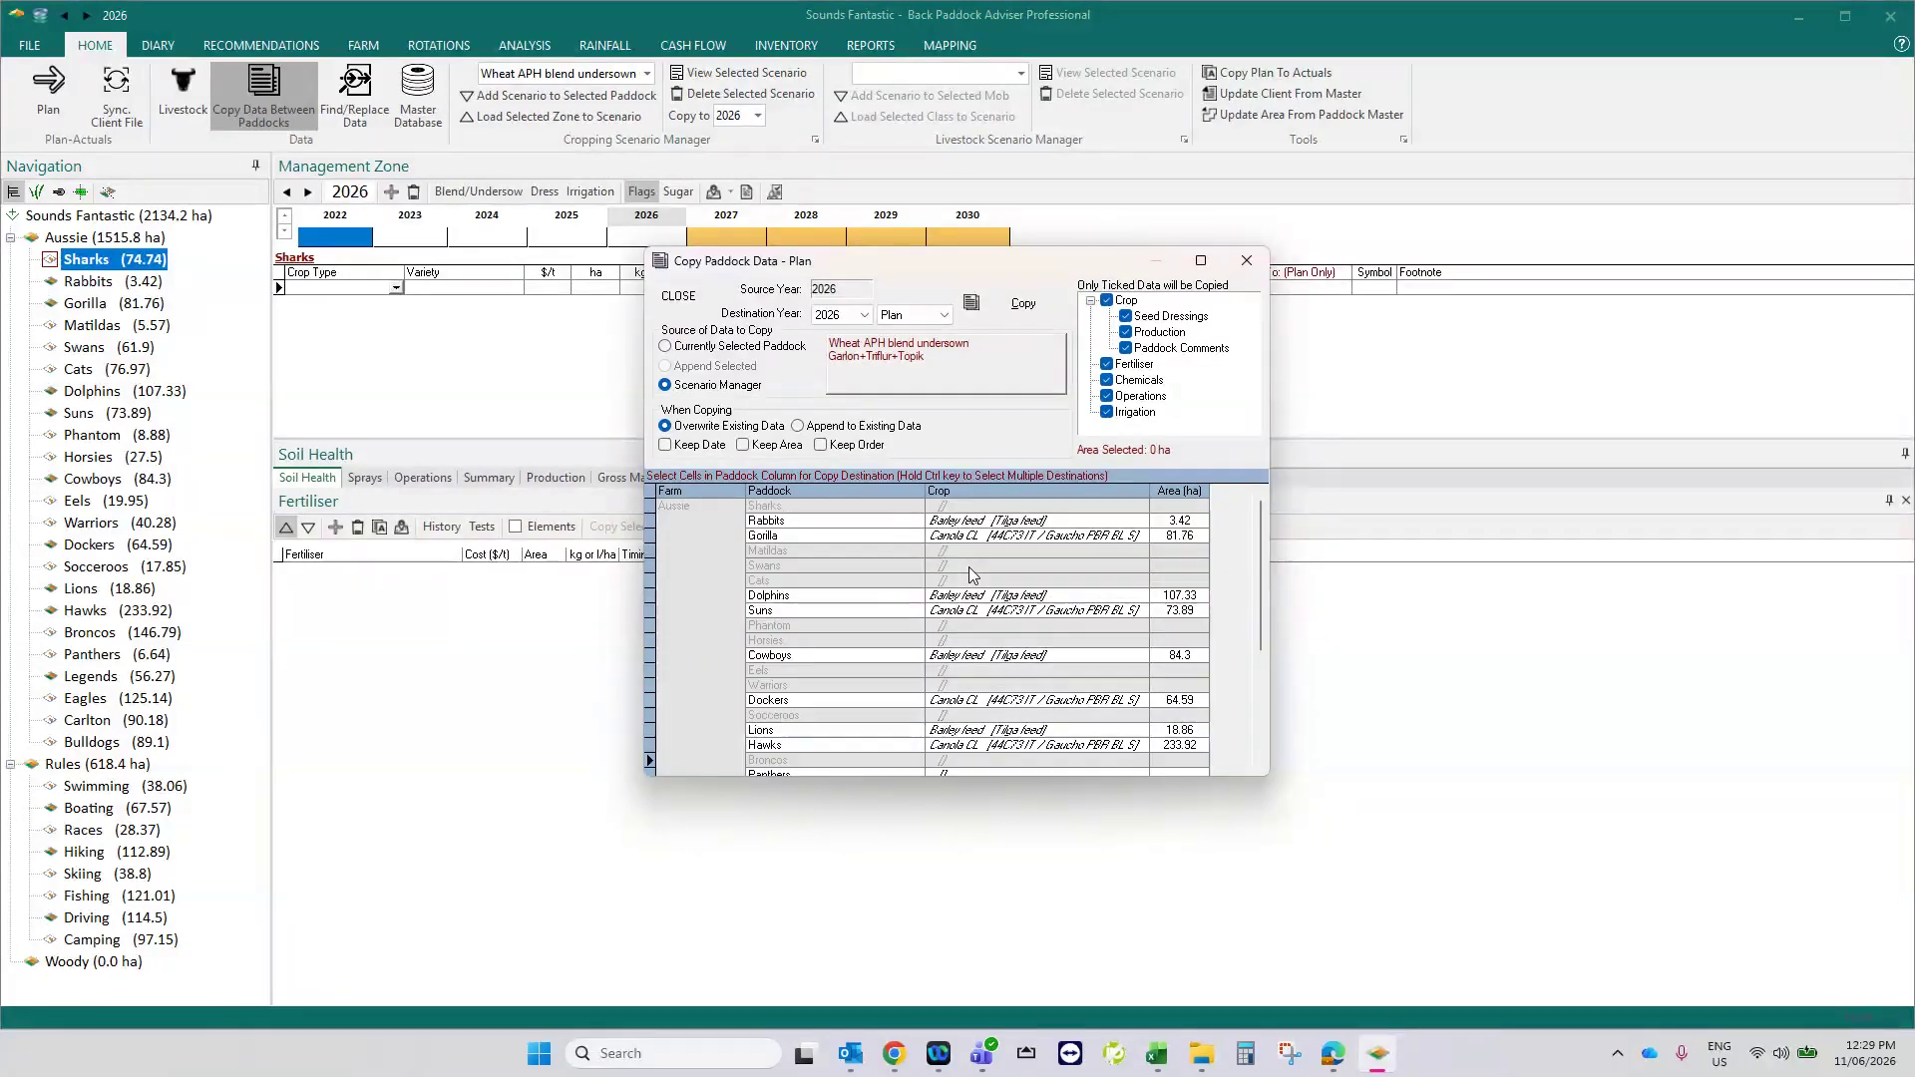
scroll(1007, 633, down, 5)
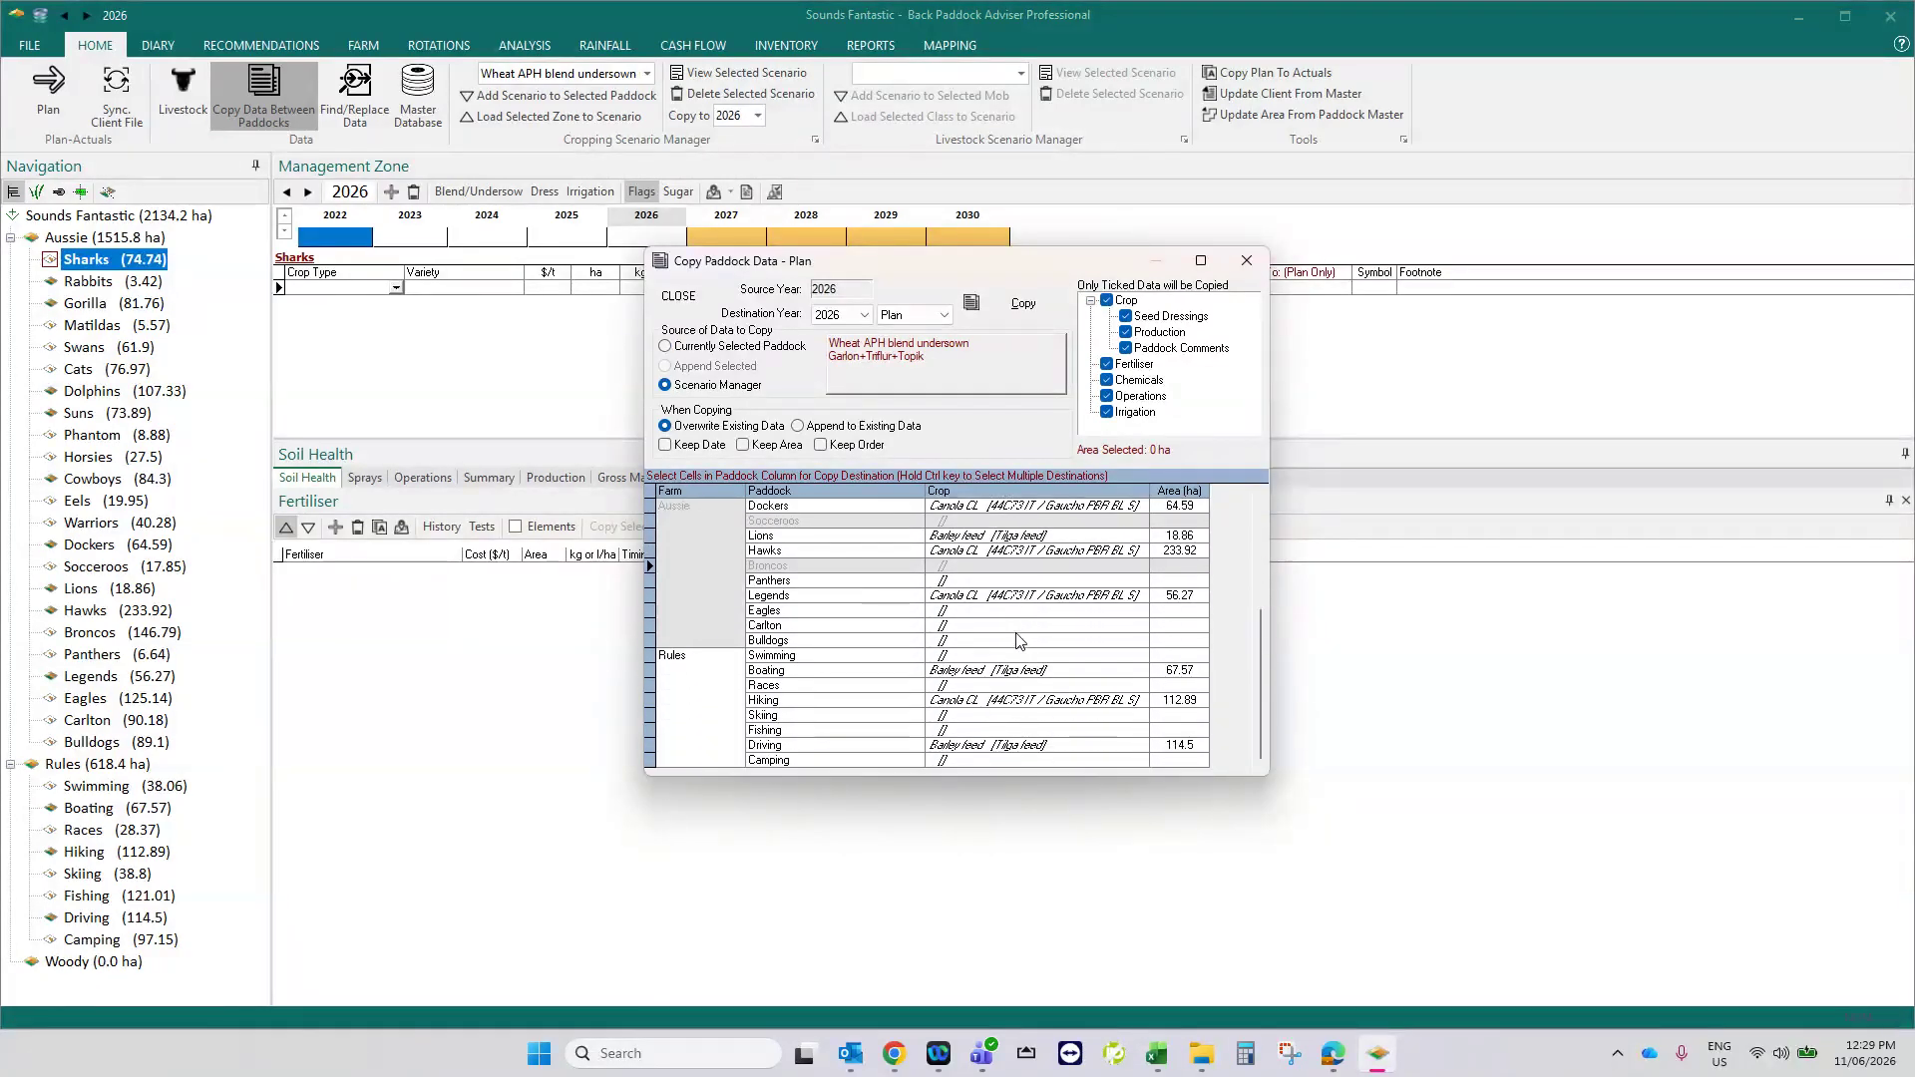
ctrl+click(968, 582)
scroll(969, 591, up, 4)
scroll(978, 603, down, 4)
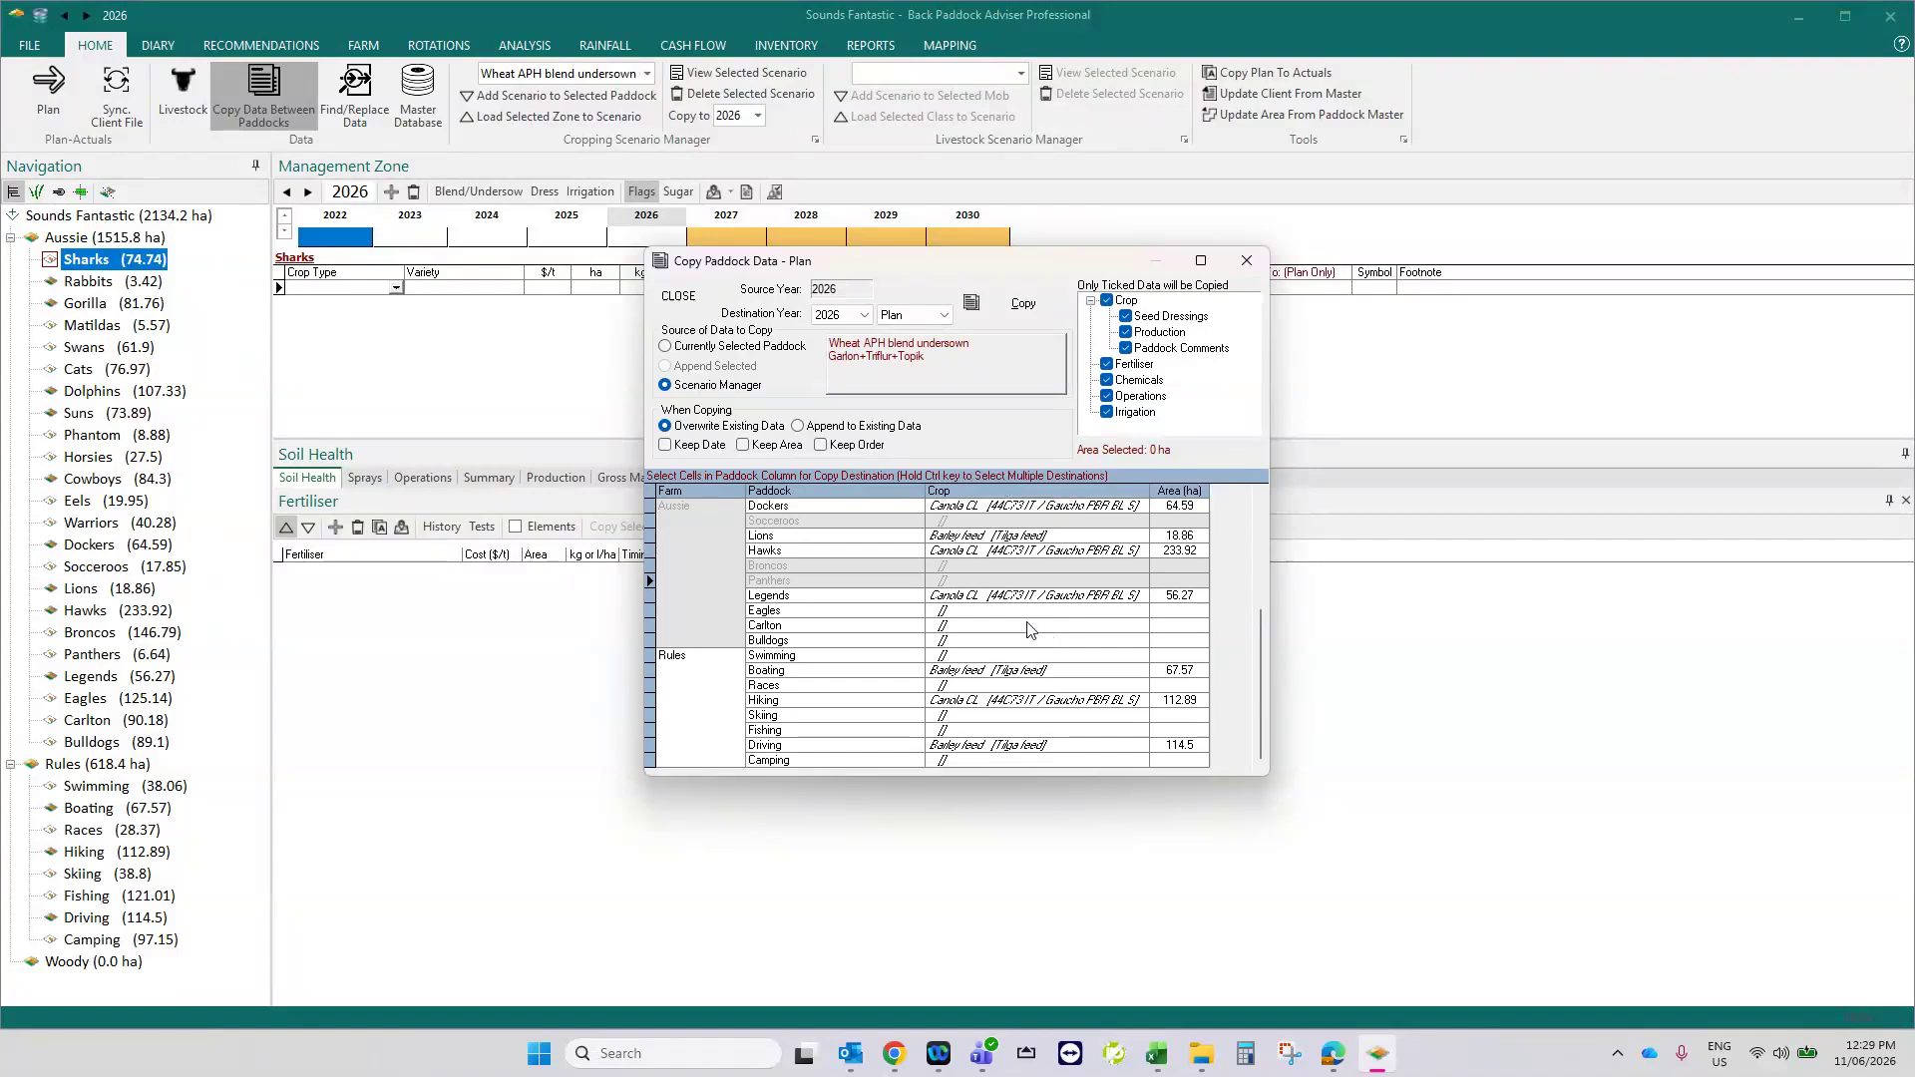
ctrl+click(980, 612)
ctrl+click(980, 627)
ctrl+click(980, 643)
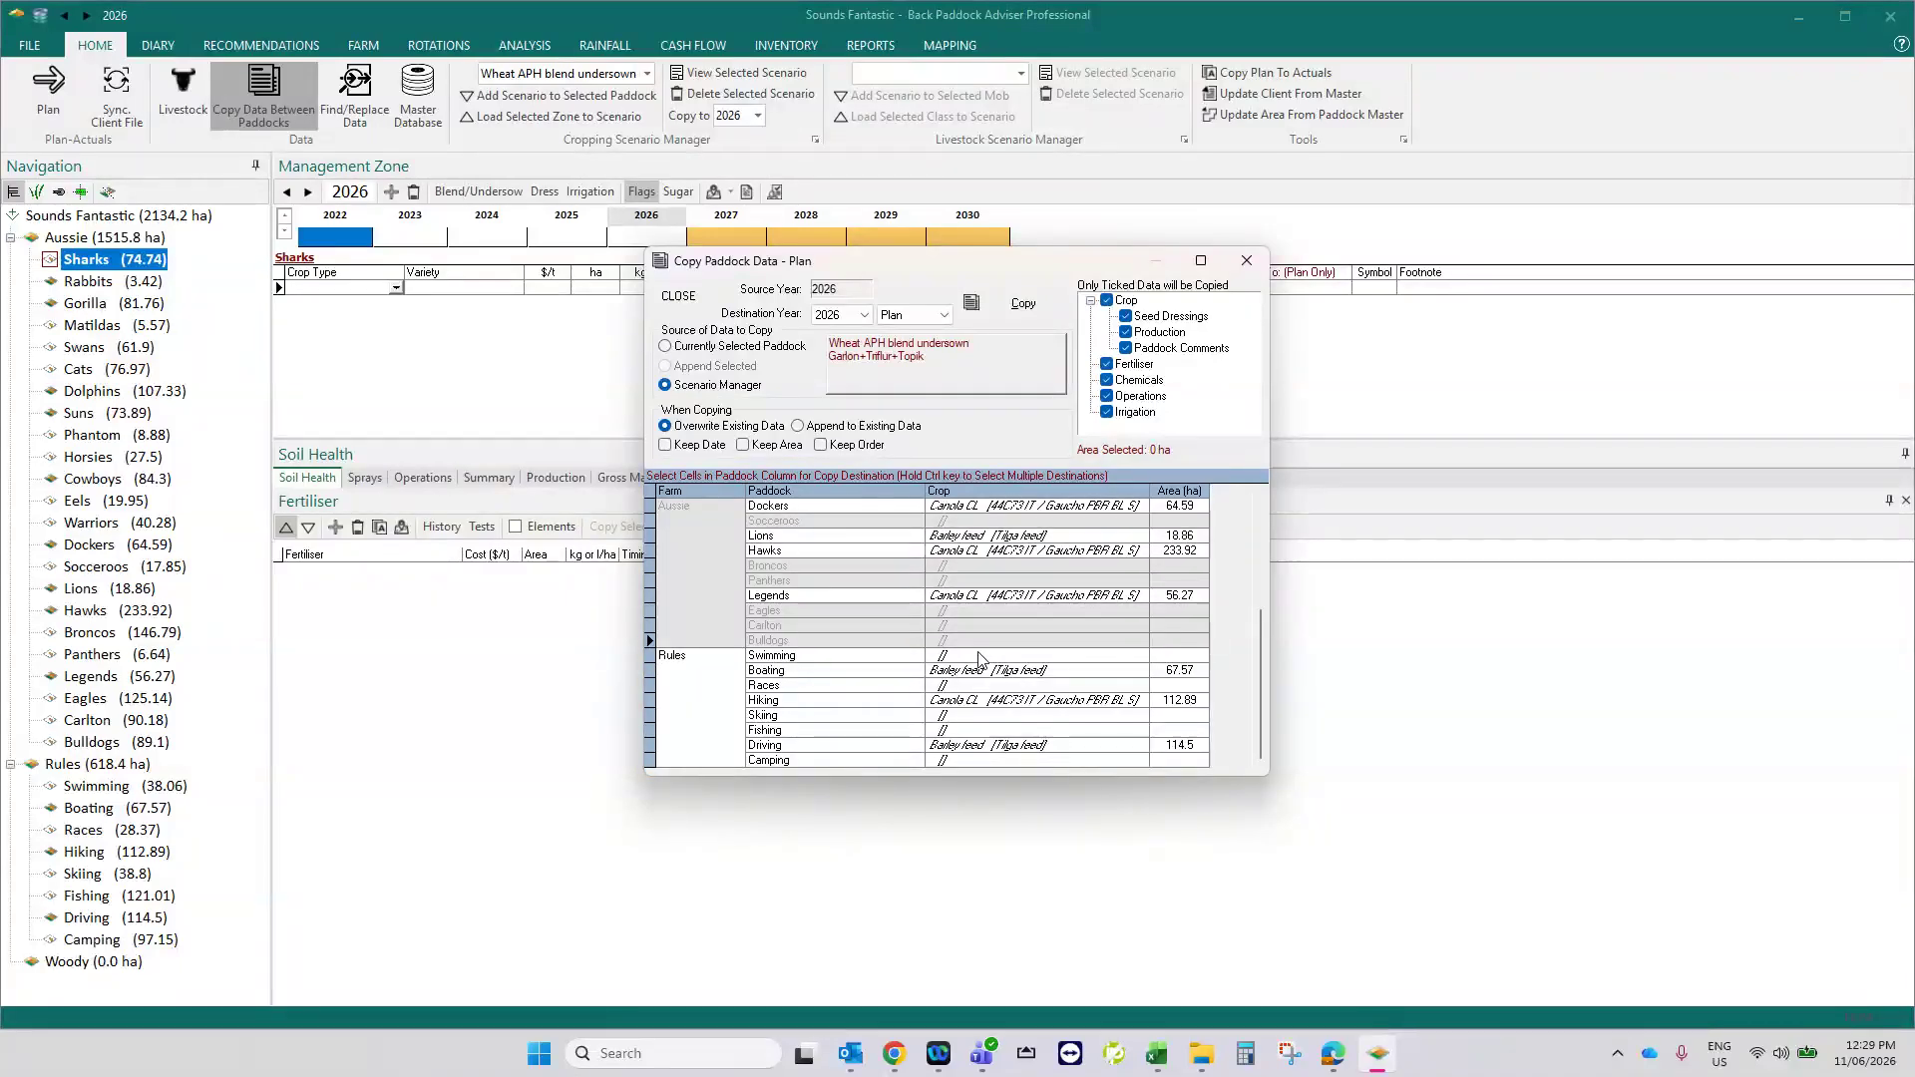
- Add Swimming, Races, Skiing, Fishing and Camping to the destinations, copy the wheat scenario into the 2026 plan and close the dialog
ctrl+click(979, 655)
ctrl+click(986, 687)
ctrl+click(983, 715)
ctrl+click(982, 730)
ctrl+click(987, 760)
click(1017, 303)
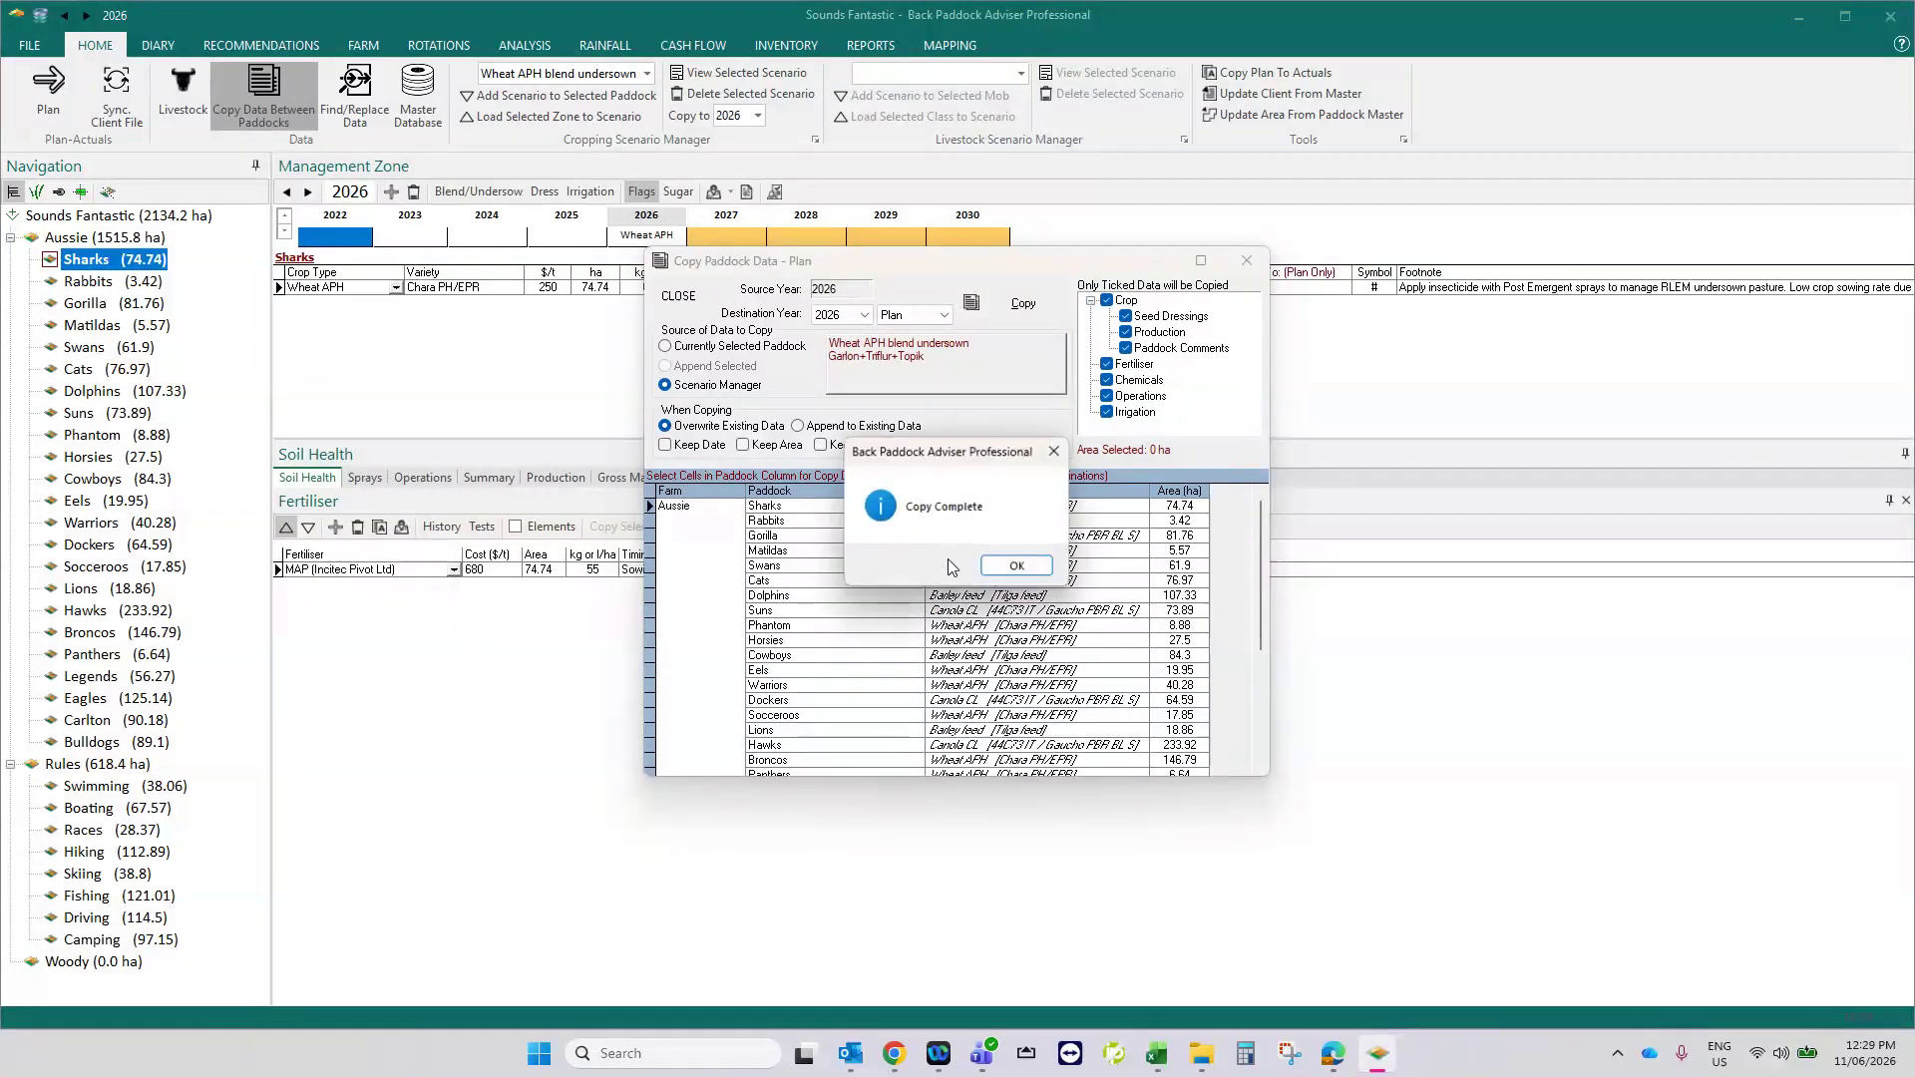
click(1017, 565)
click(1247, 260)
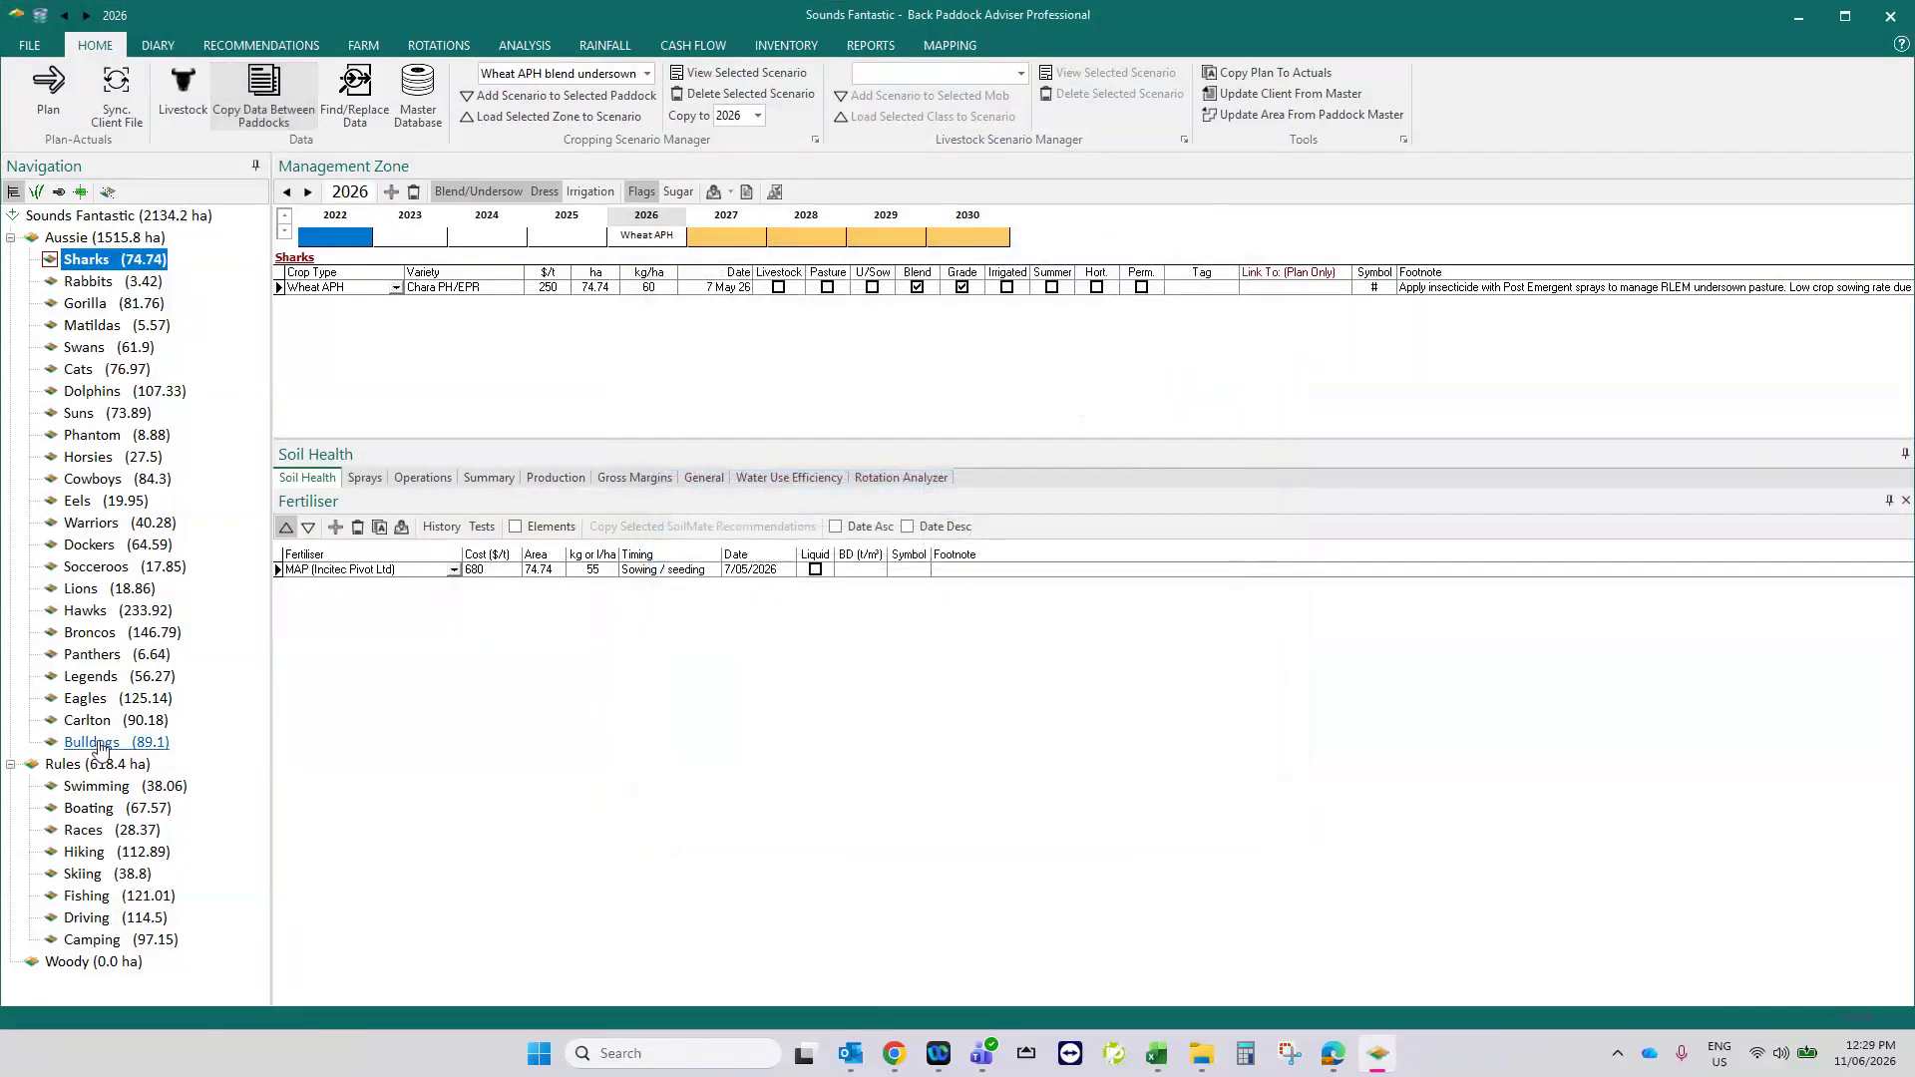
- Check the 2026 crop plans of the Dolphins, Hawks and Eels paddocks, and open the report library
click(92, 391)
click(88, 610)
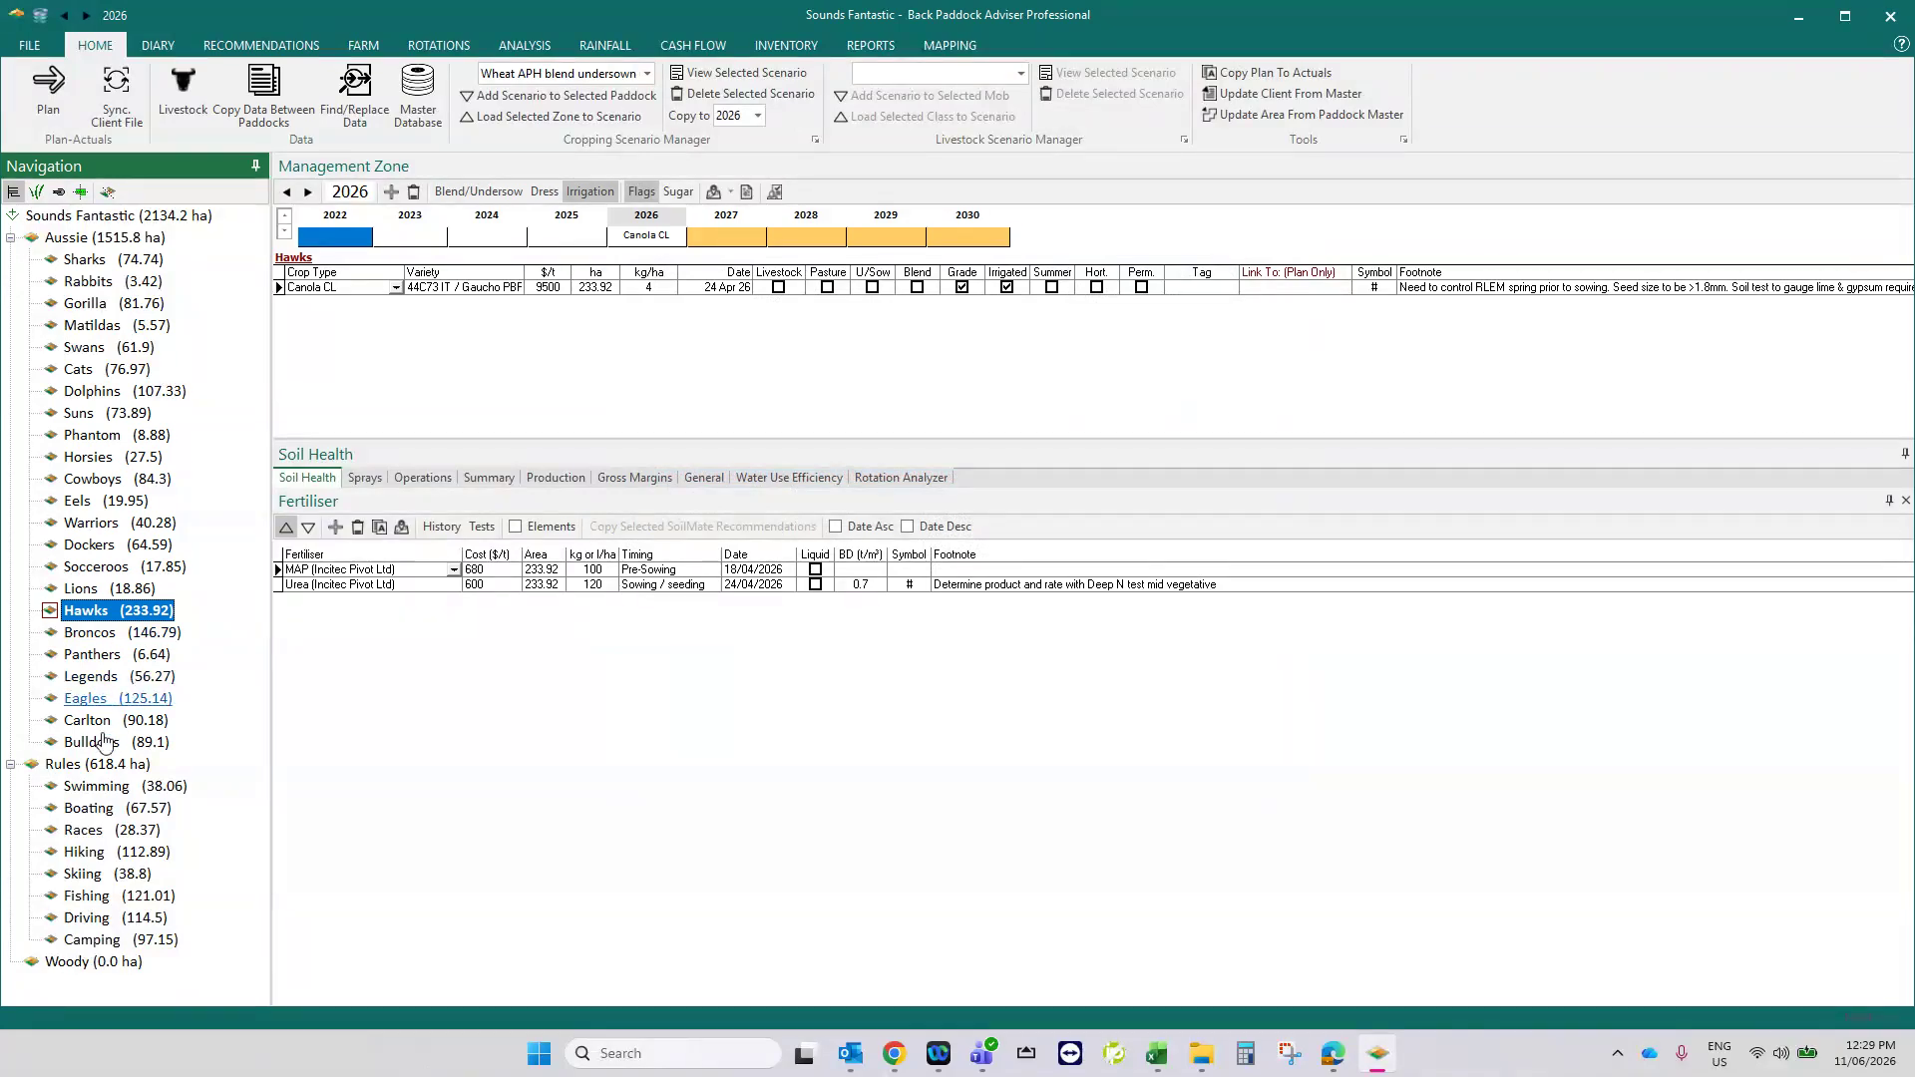
click(92, 502)
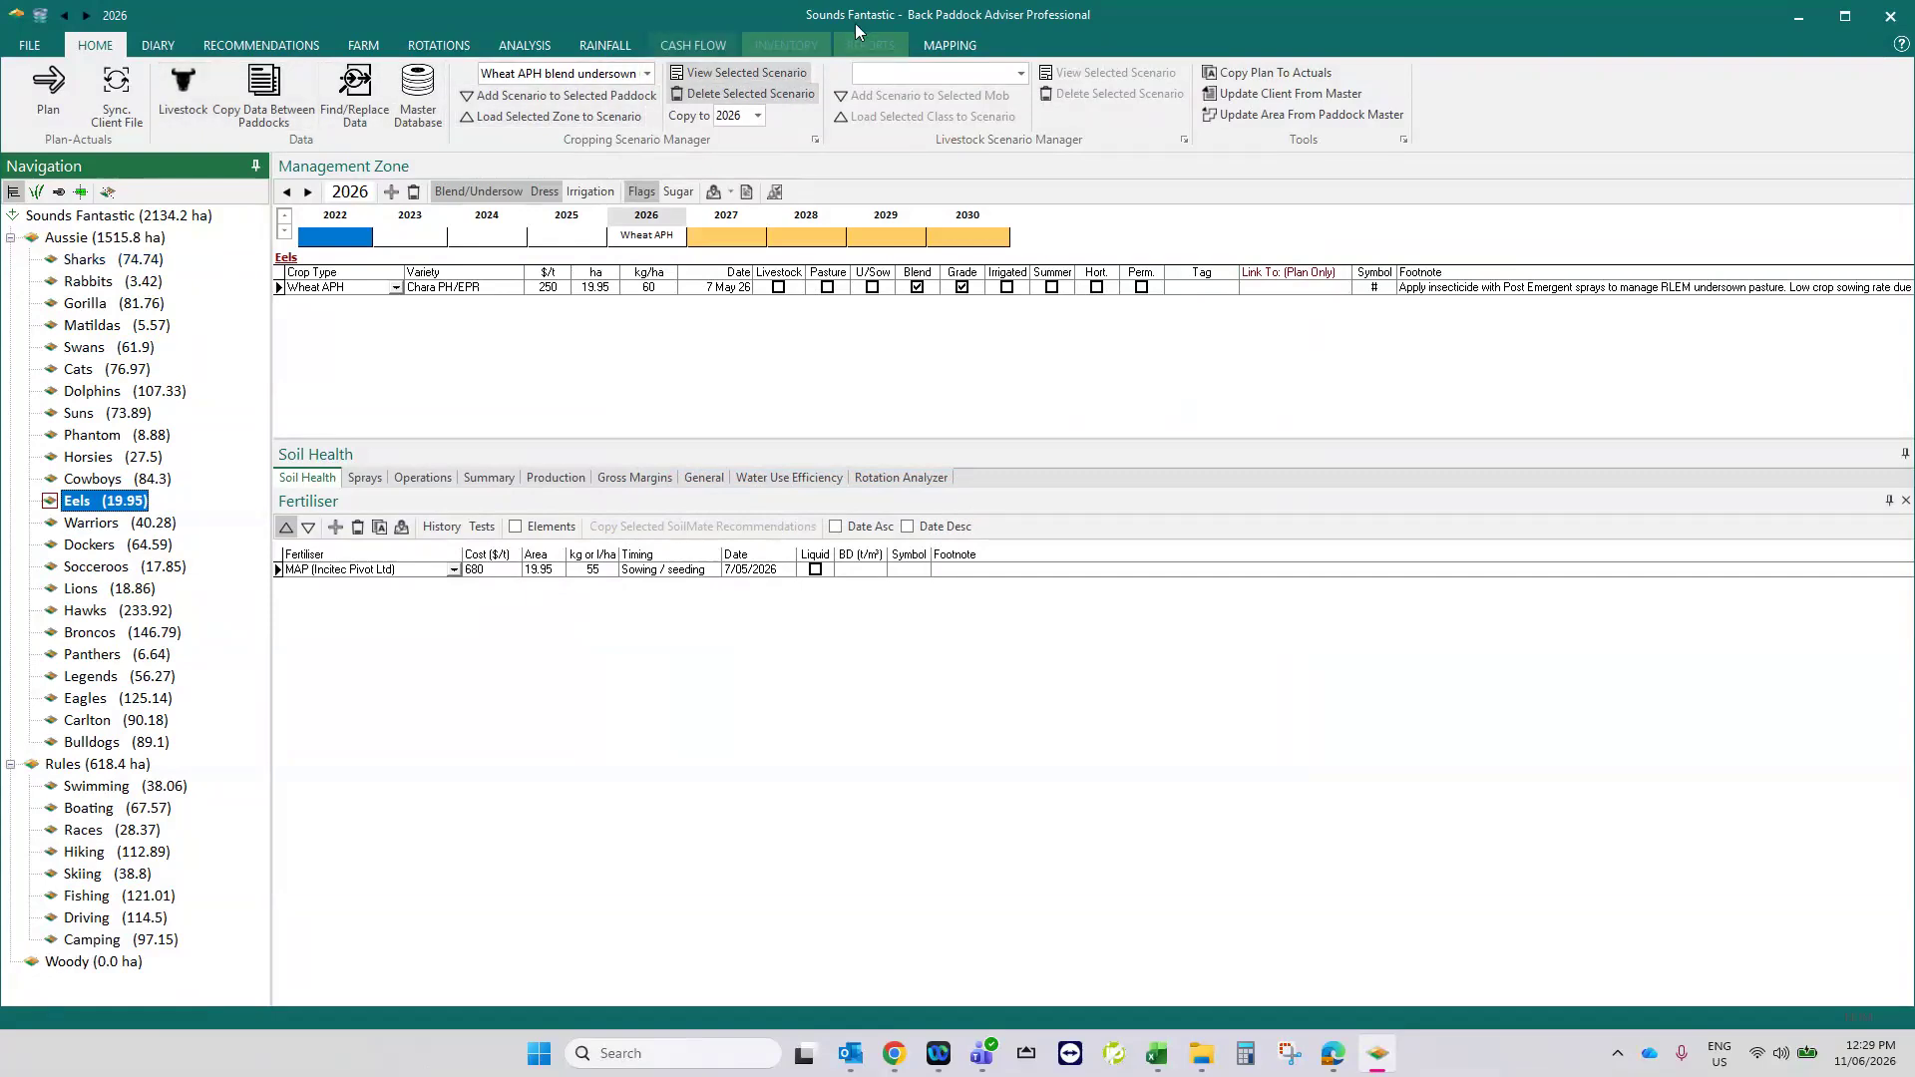
click(873, 41)
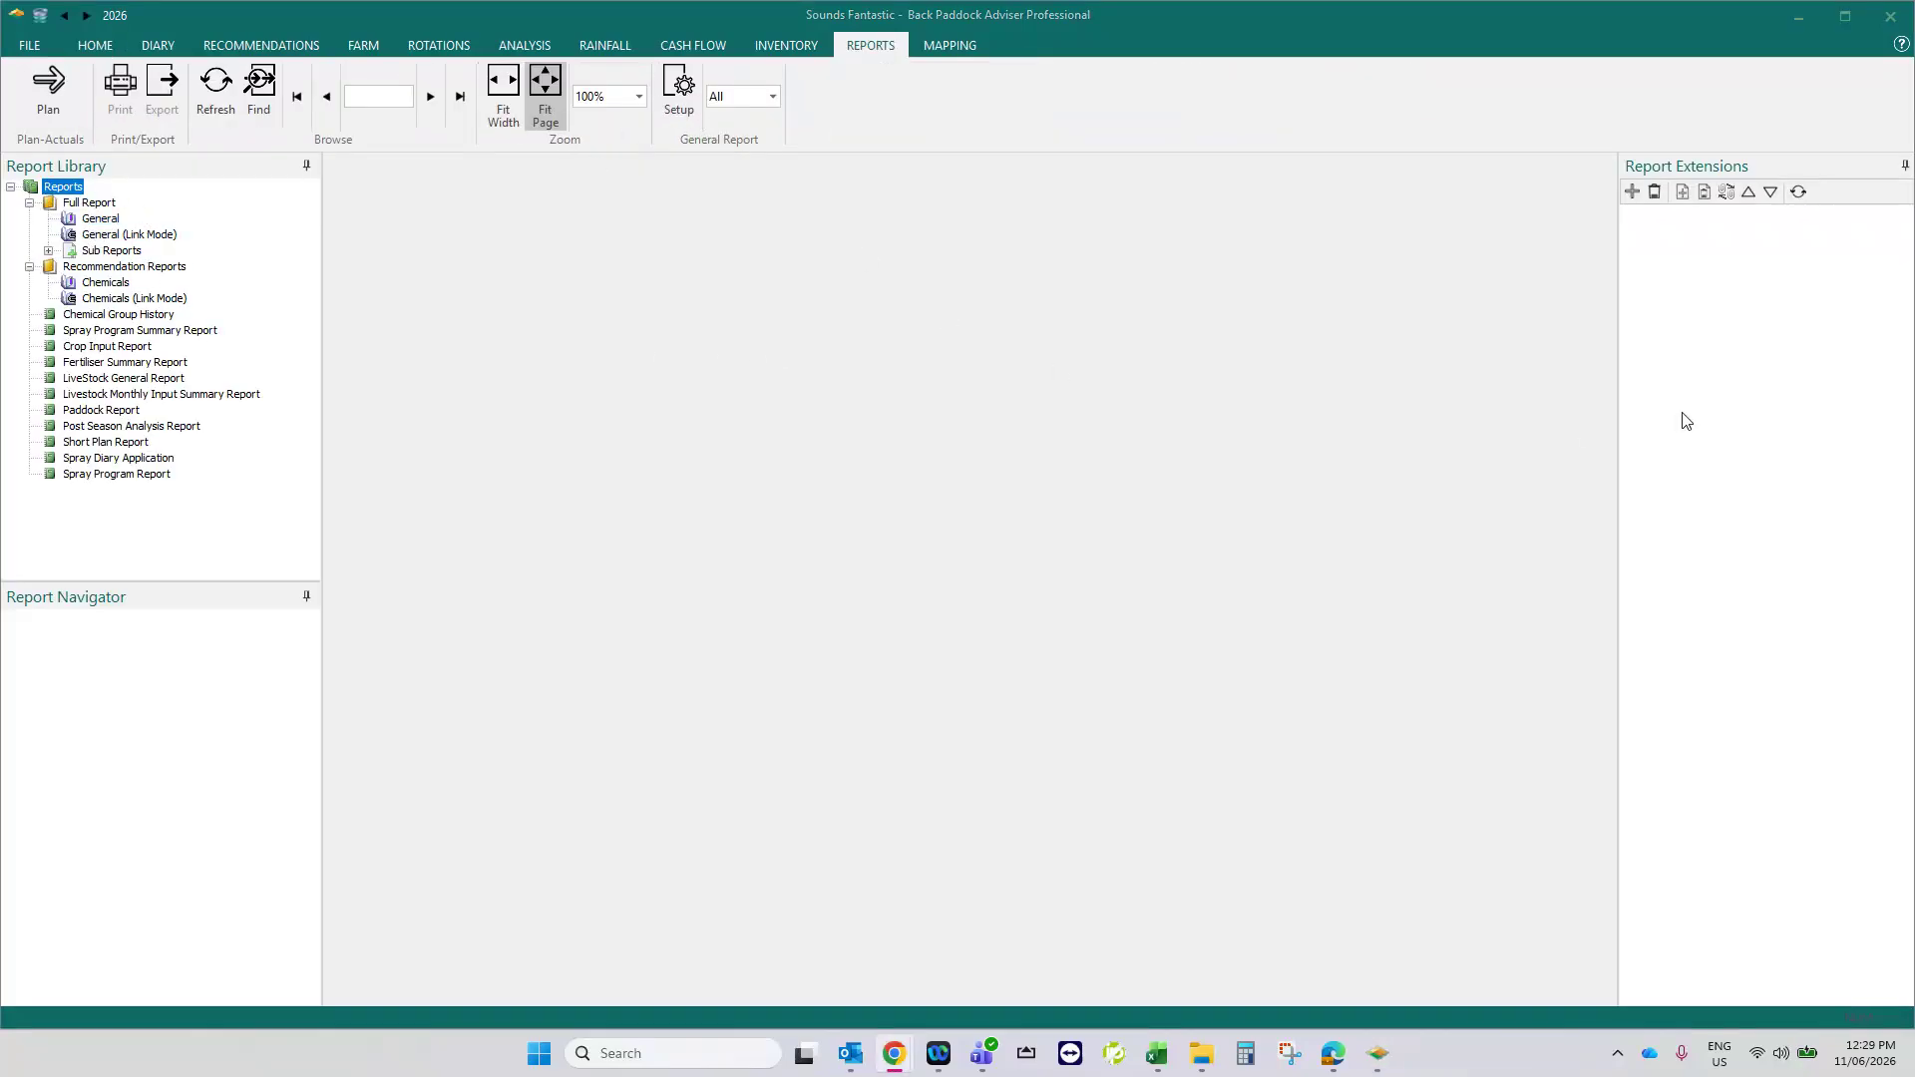
- Open the general report setup, review the introduction and rotation sections, and add Operations and Irrigating to the input summaries
click(679, 88)
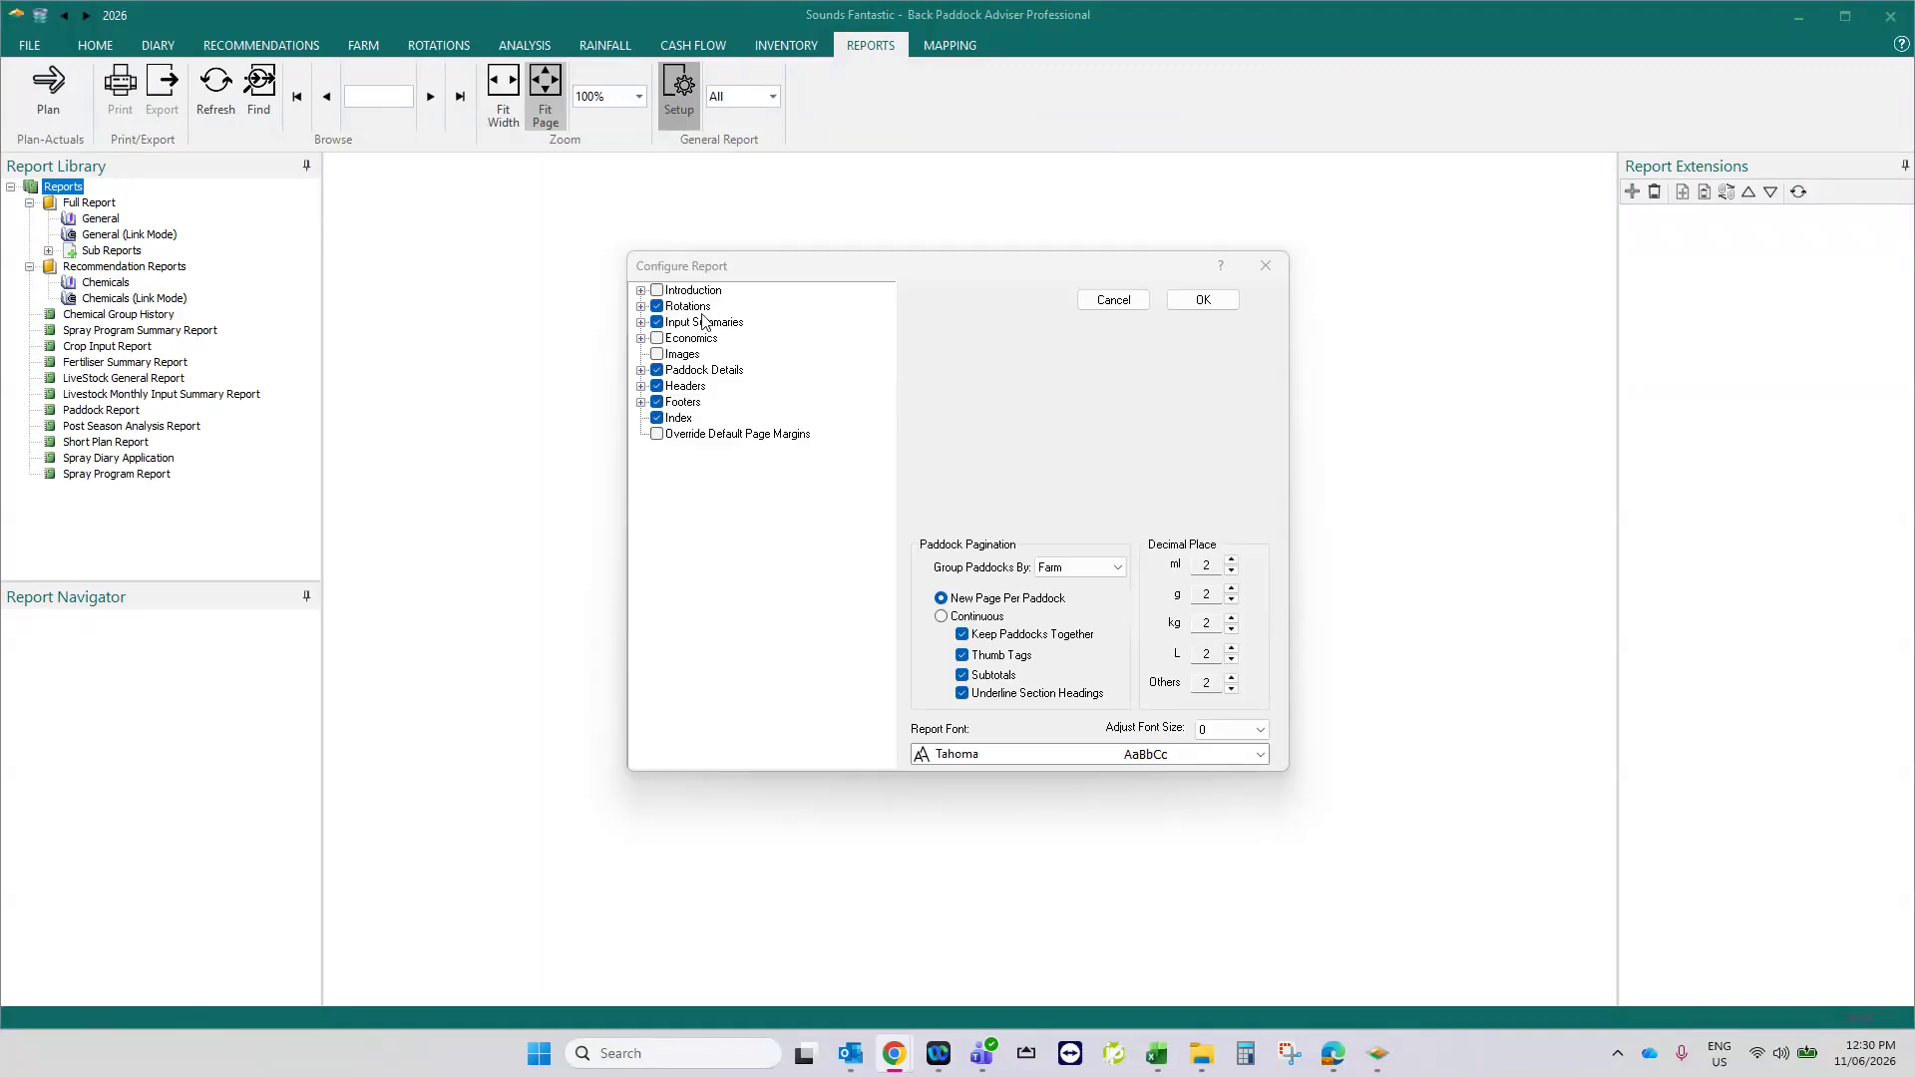
click(641, 291)
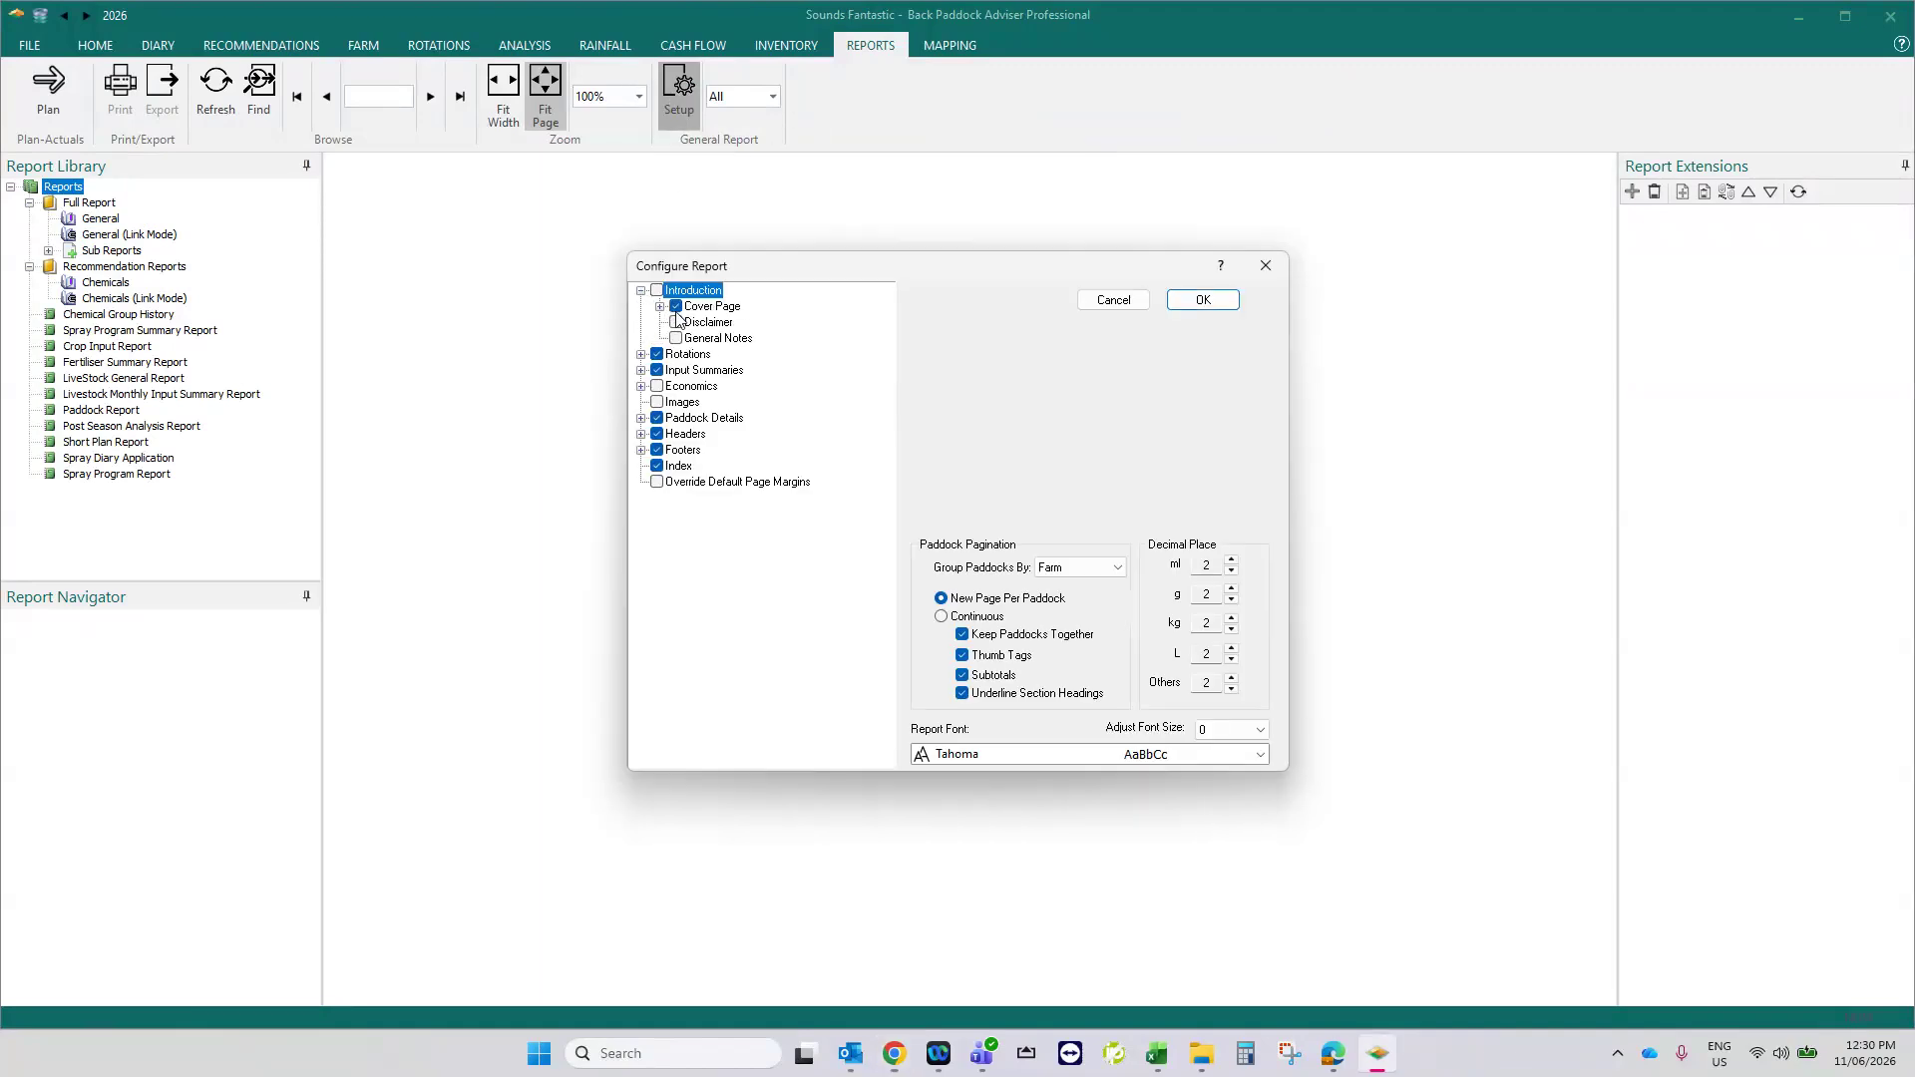
click(660, 308)
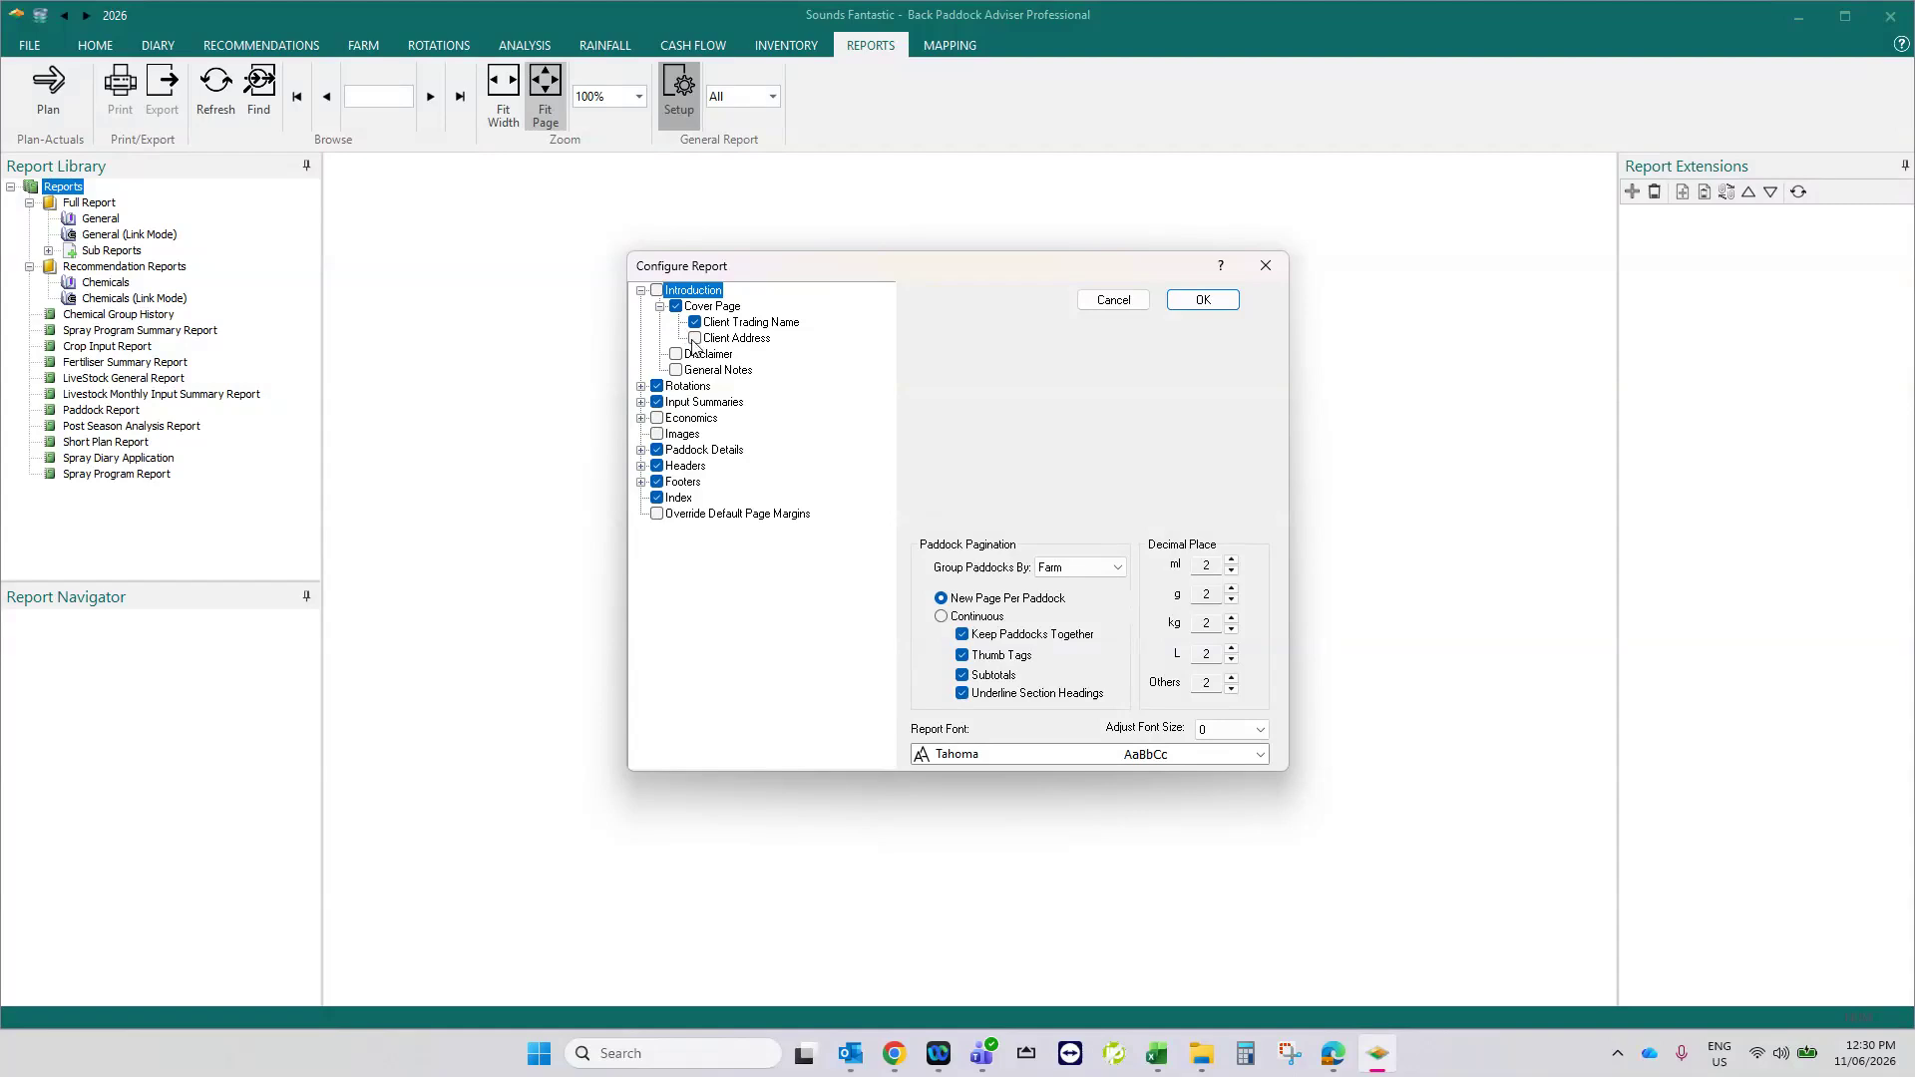
click(641, 386)
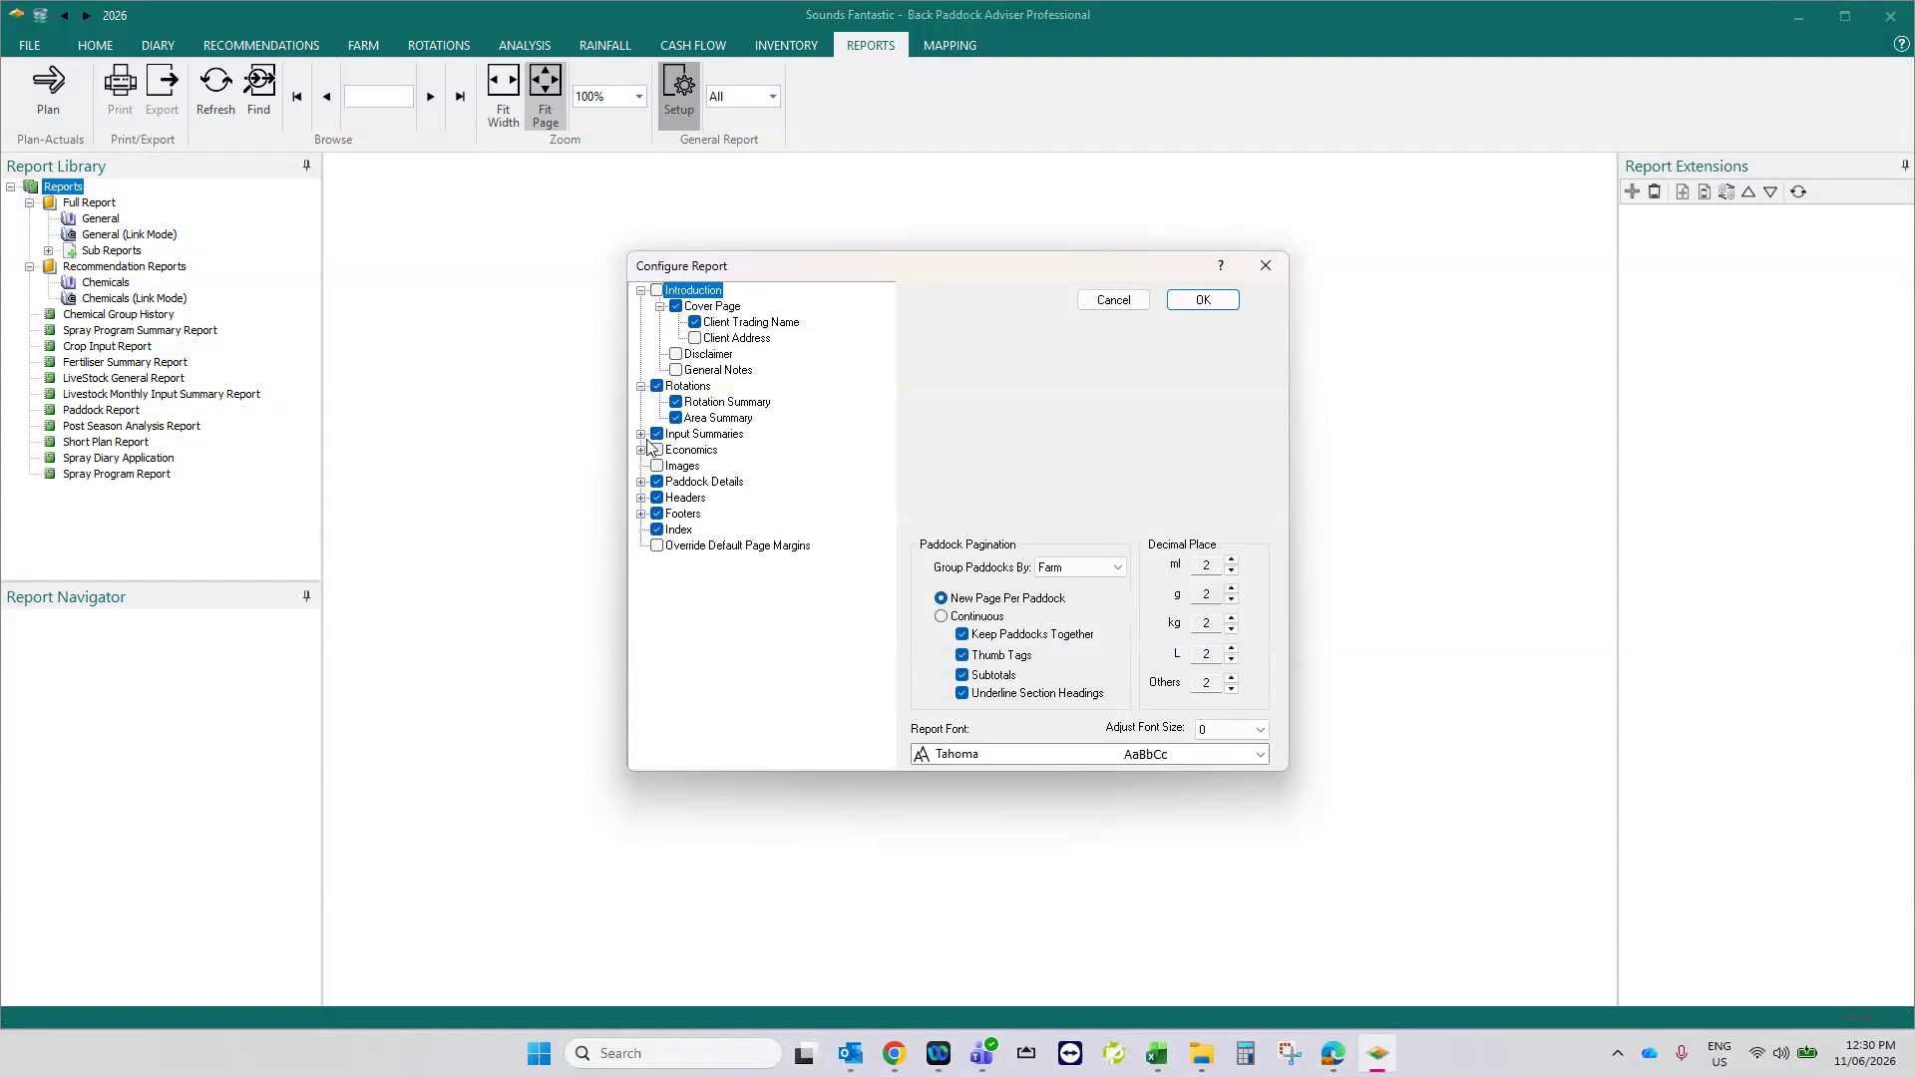
click(642, 434)
click(676, 450)
click(677, 482)
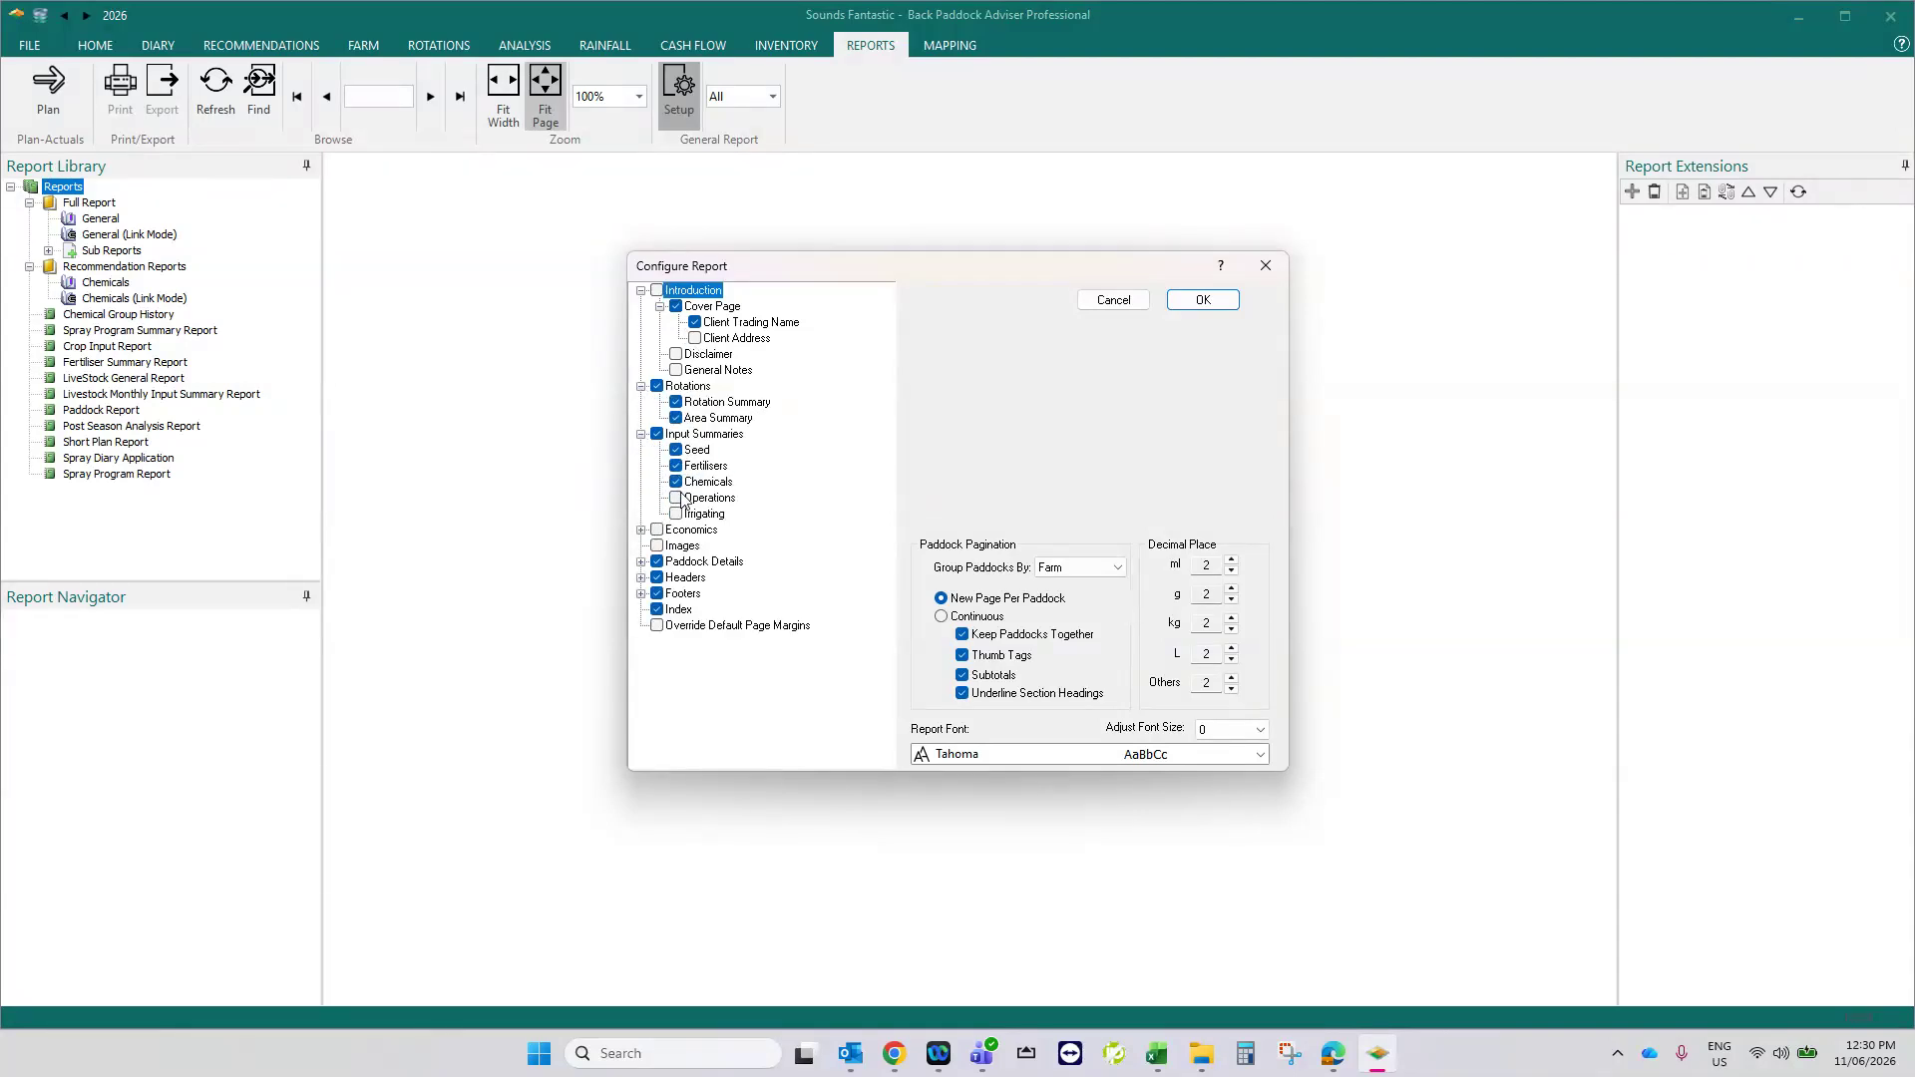
- Include the Economics section with crop costs and gross margins in the general report and accept the configuration
click(641, 530)
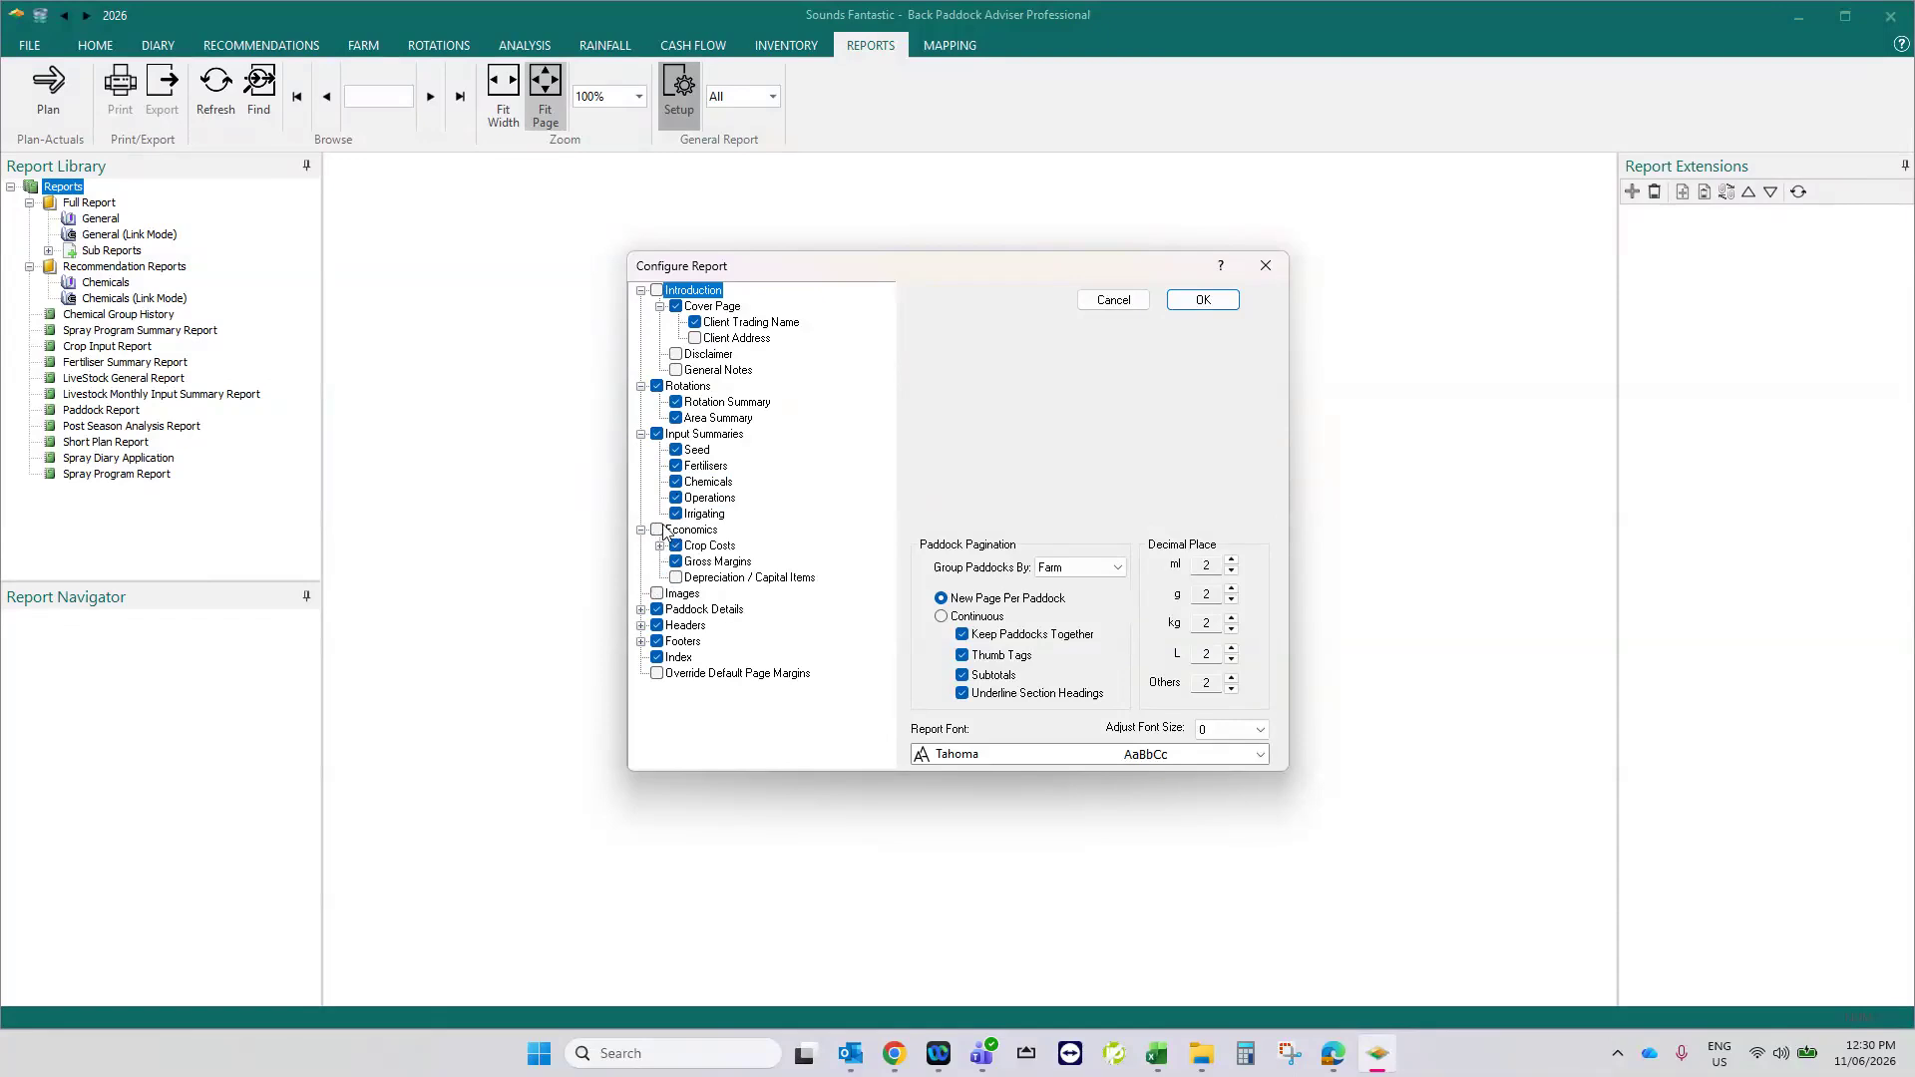
click(676, 578)
click(1216, 300)
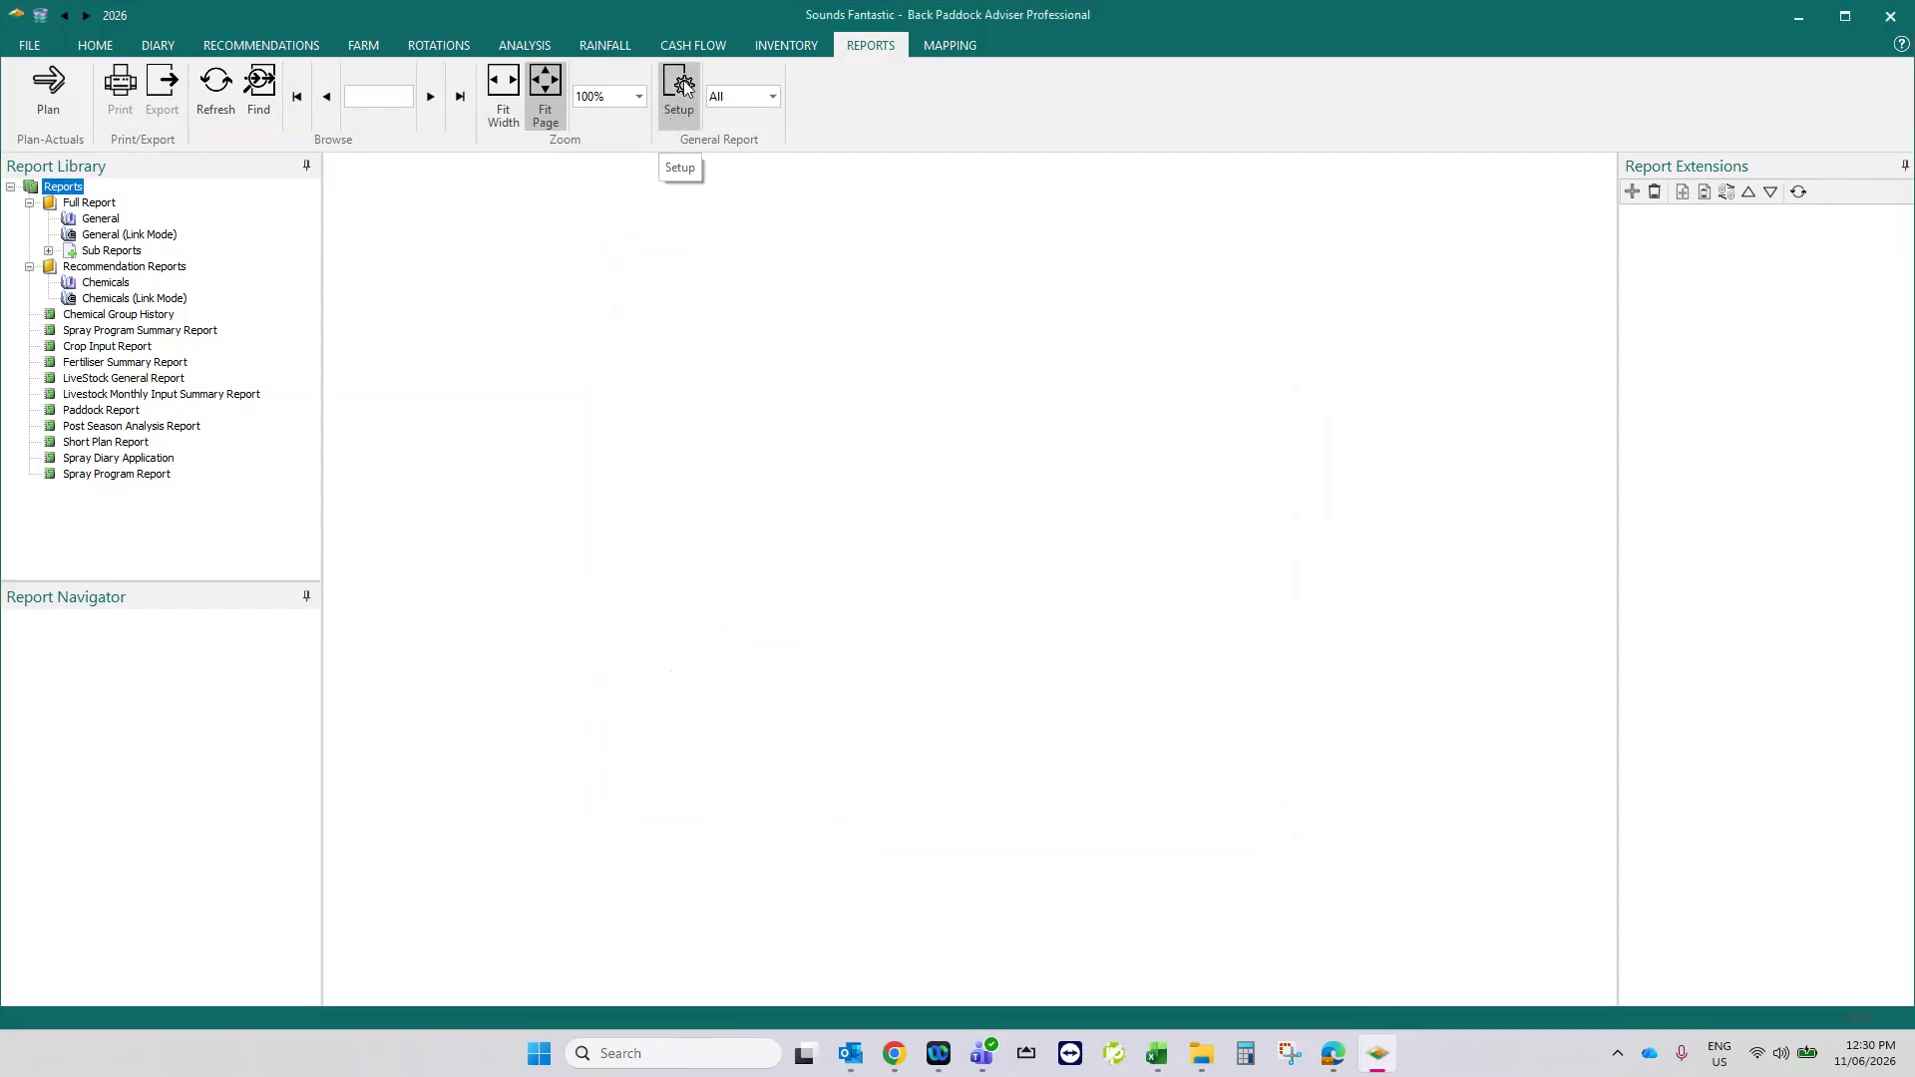
- Generate the General full report and preview its first page at page width and as a whole page
click(102, 219)
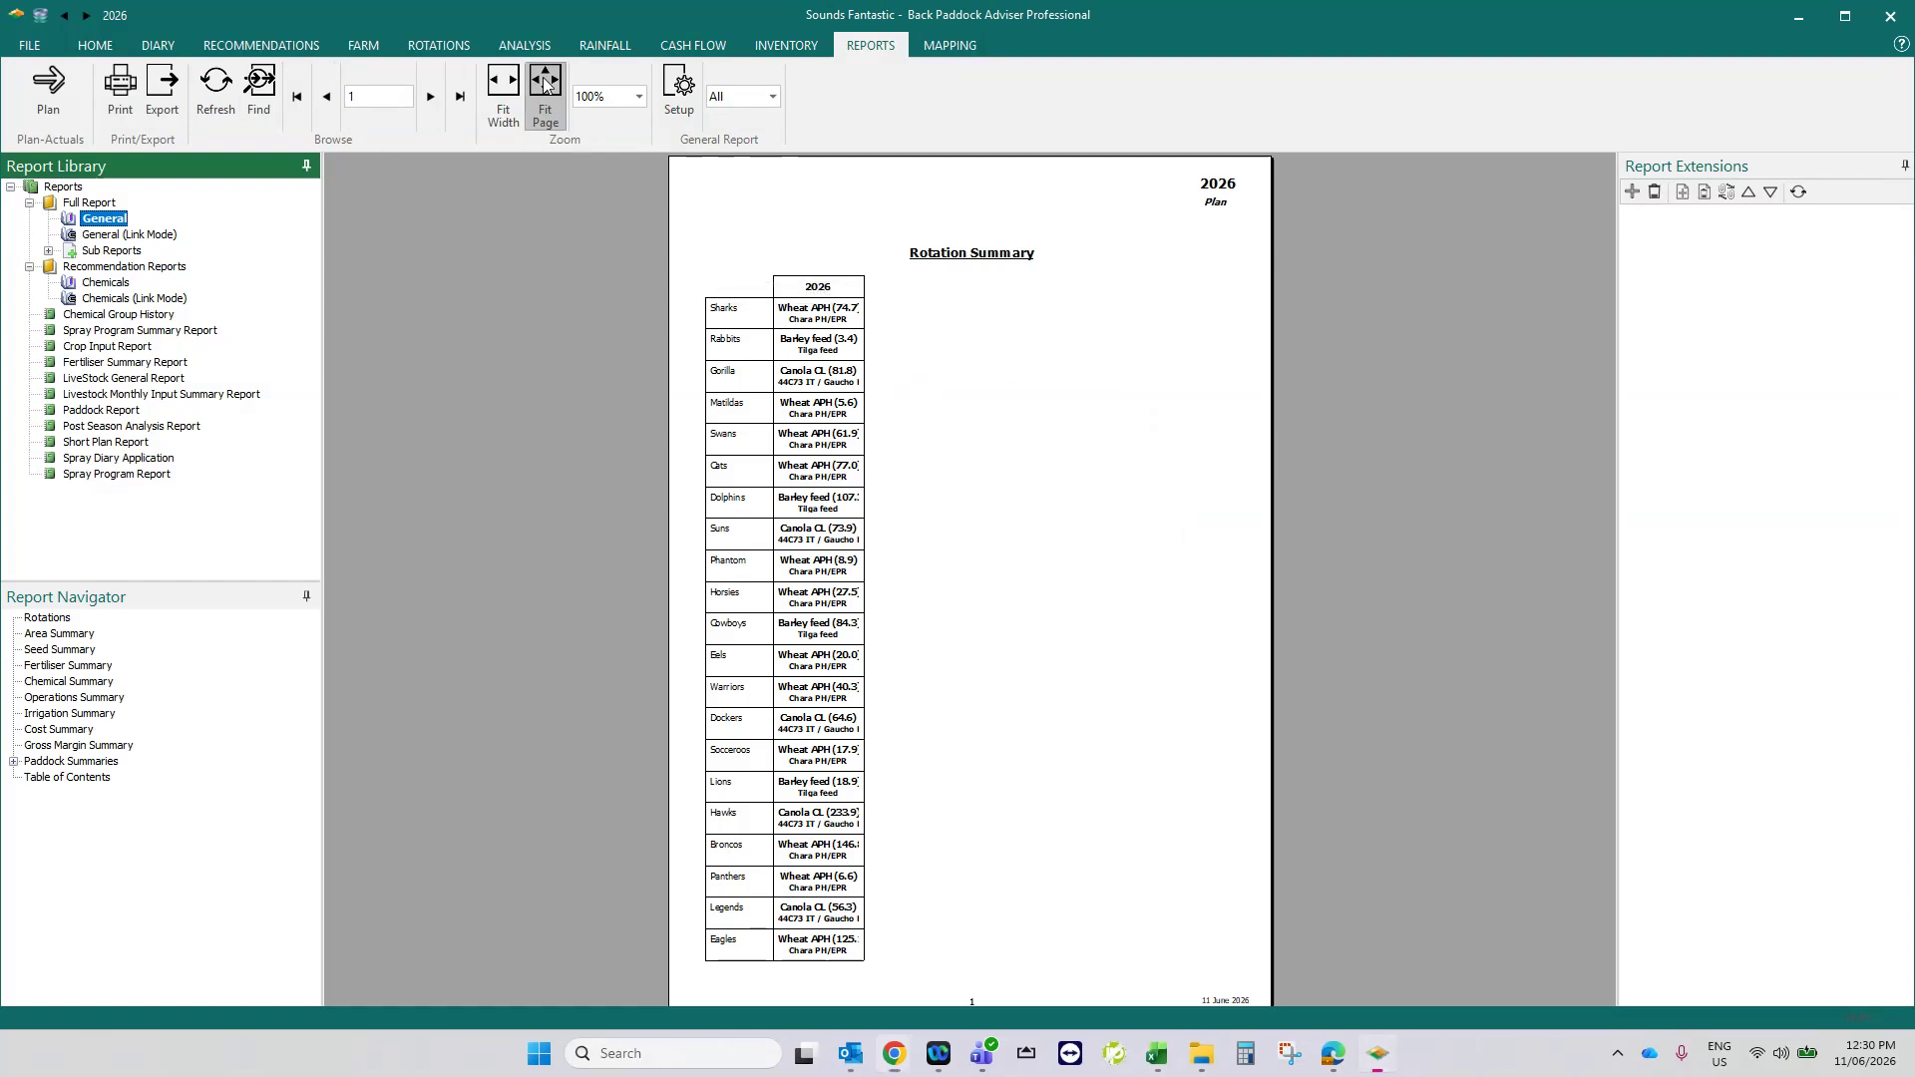
click(503, 90)
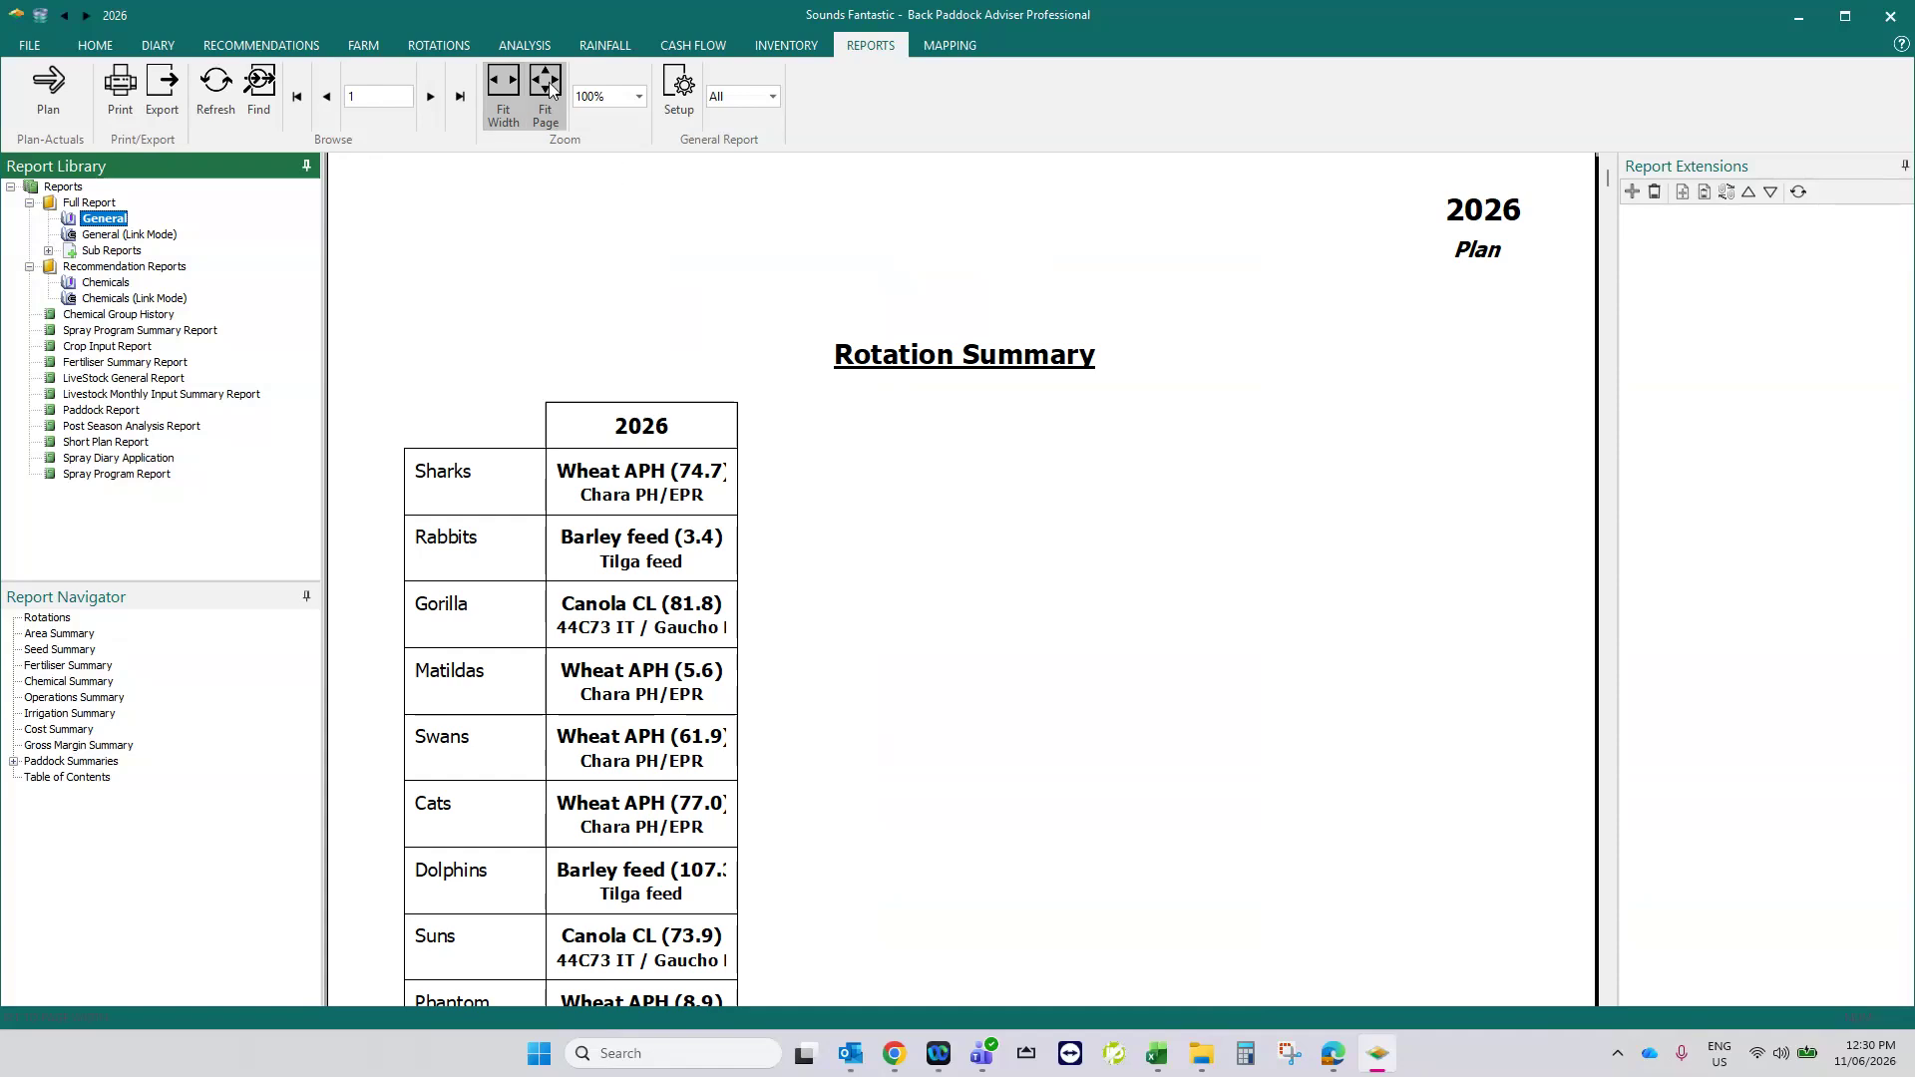
click(547, 112)
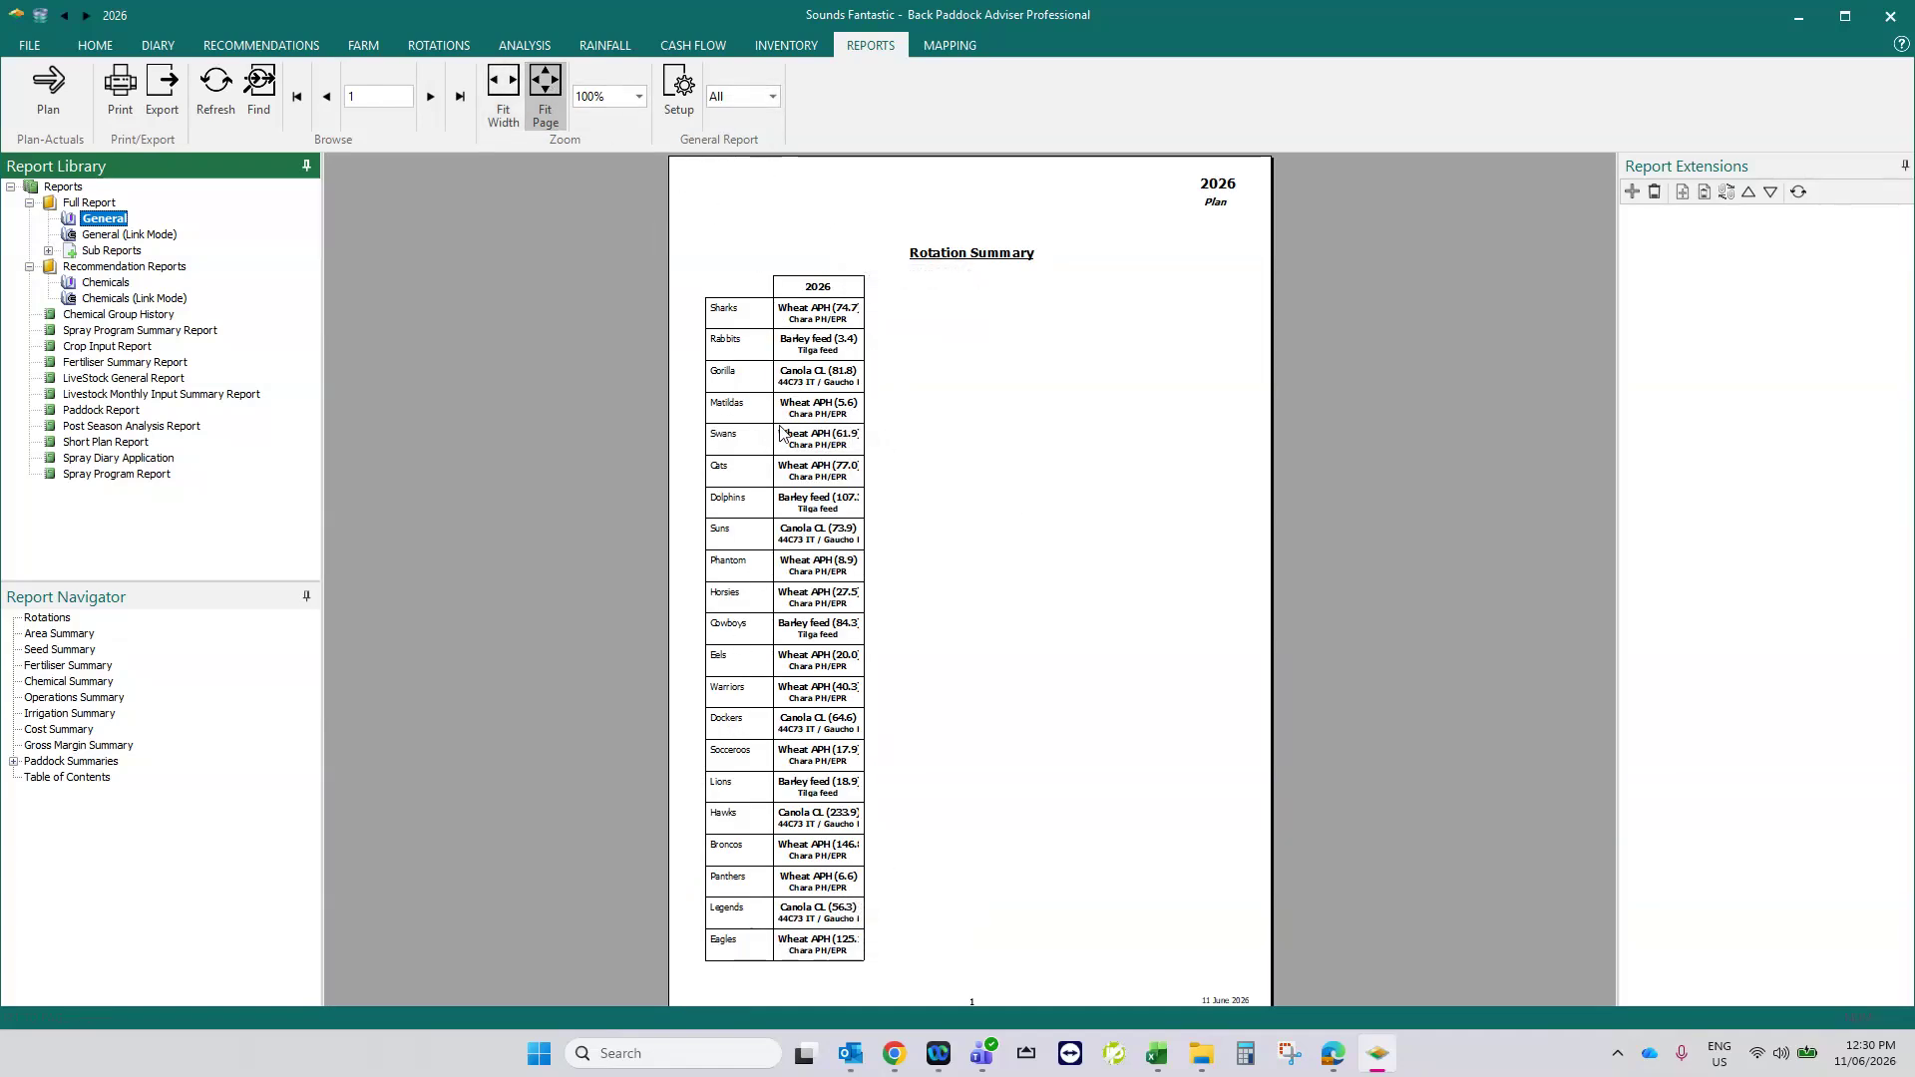
- Page through the general report's summary and paddock pages to page 14, and inspect the PDF export dialog without saving
click(428, 97)
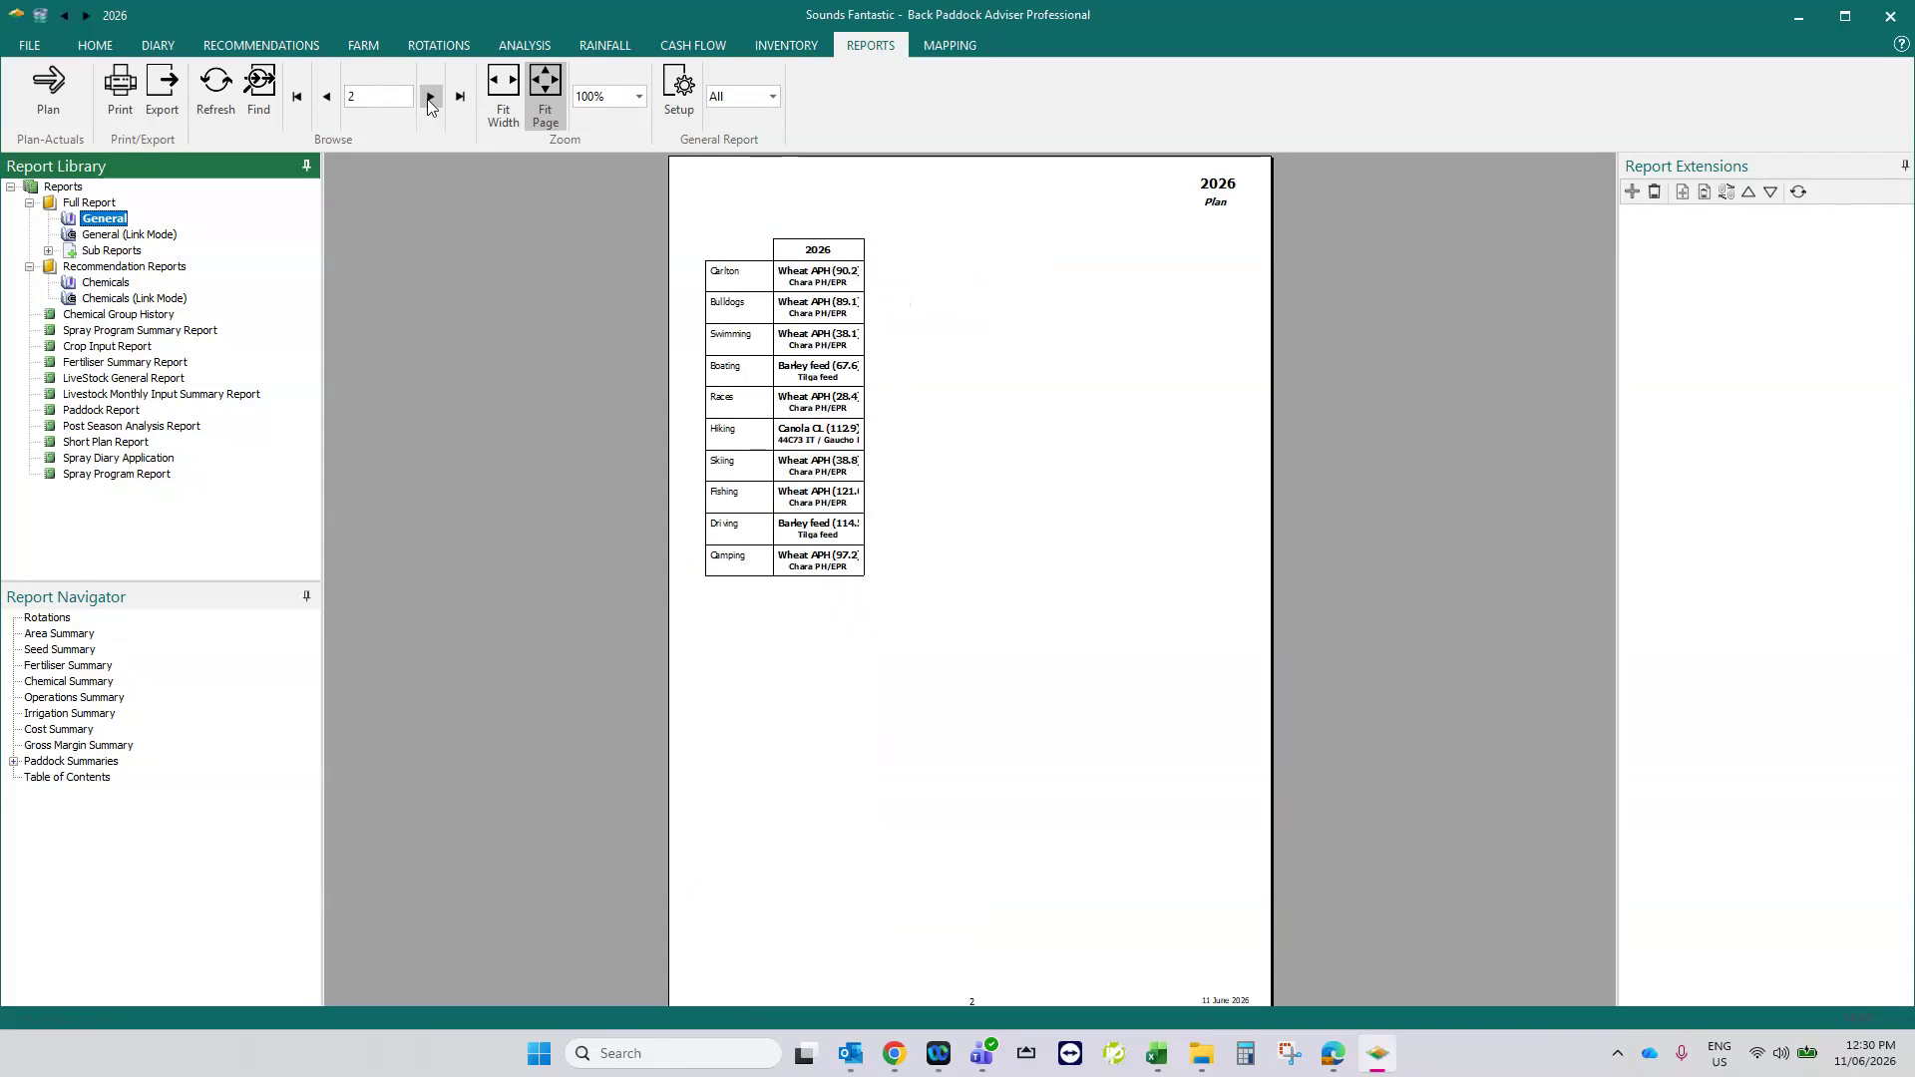
click(430, 100)
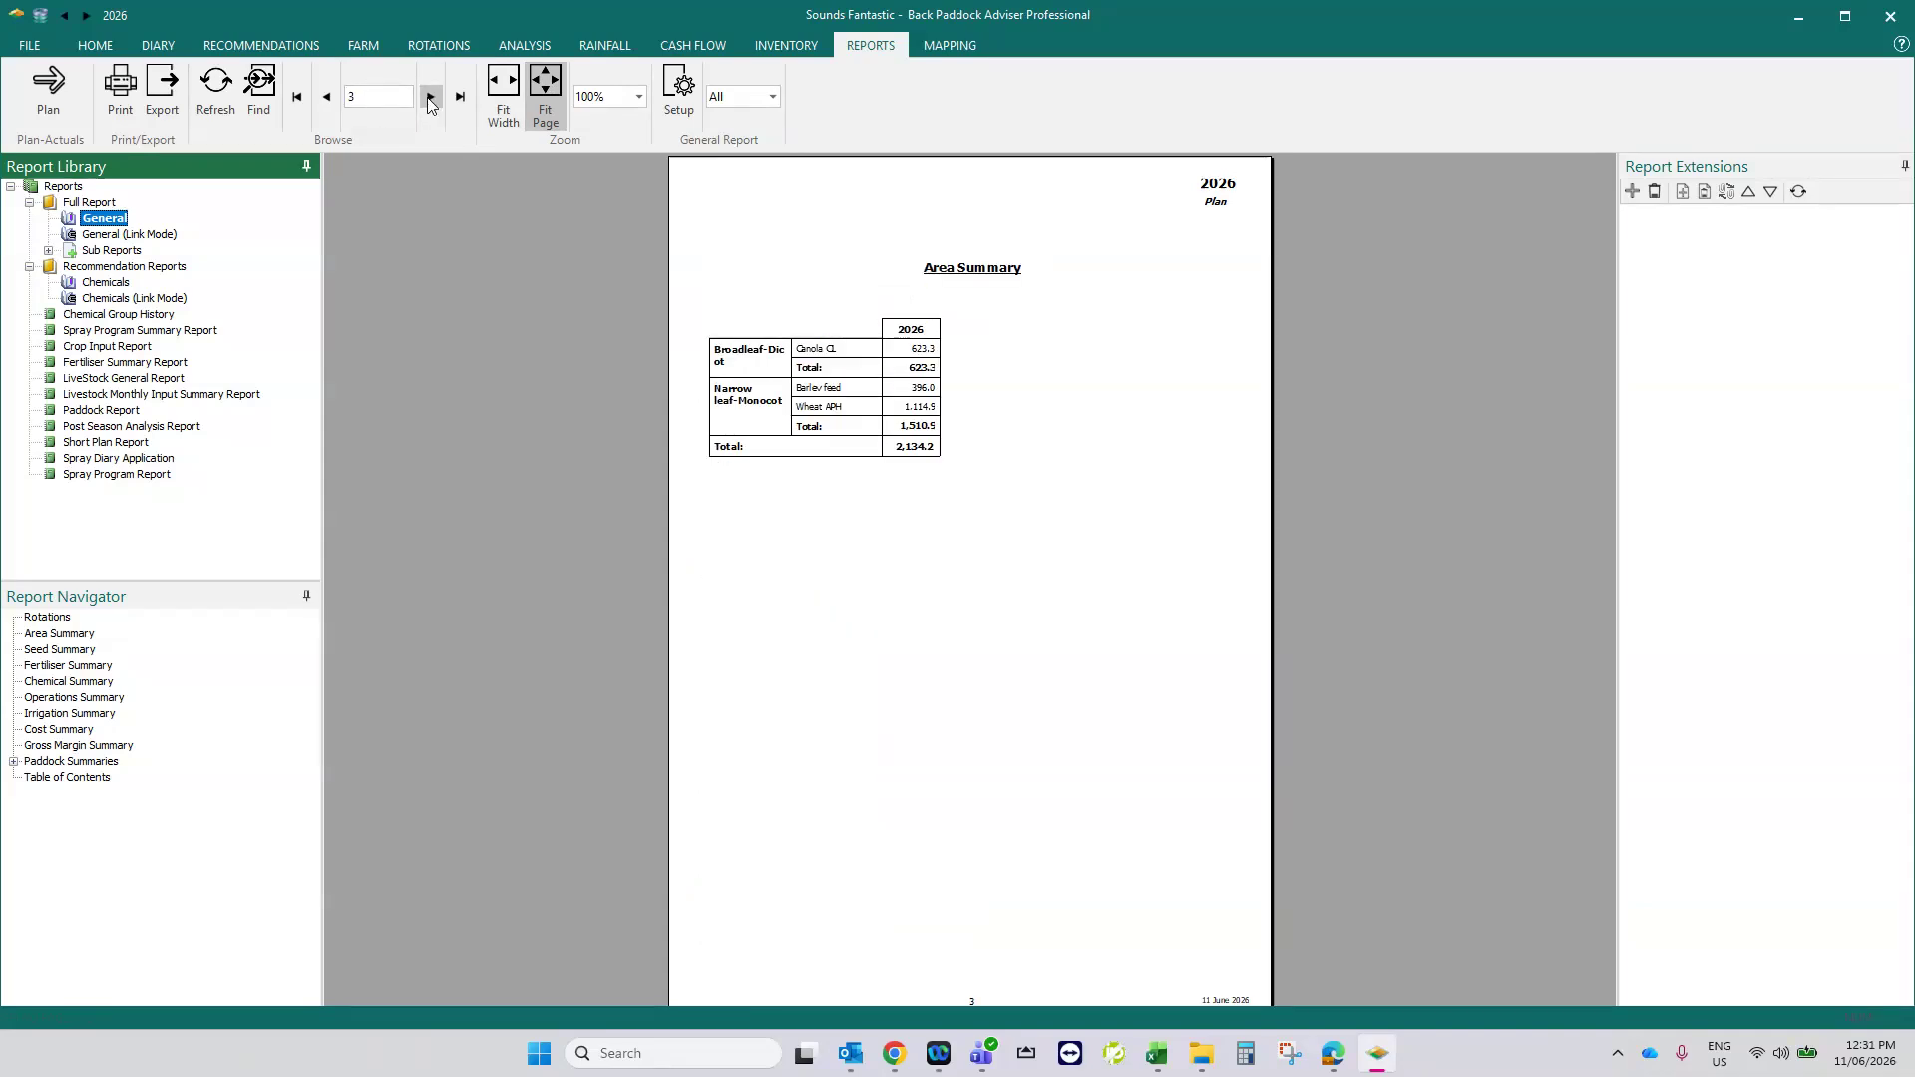
click(430, 99)
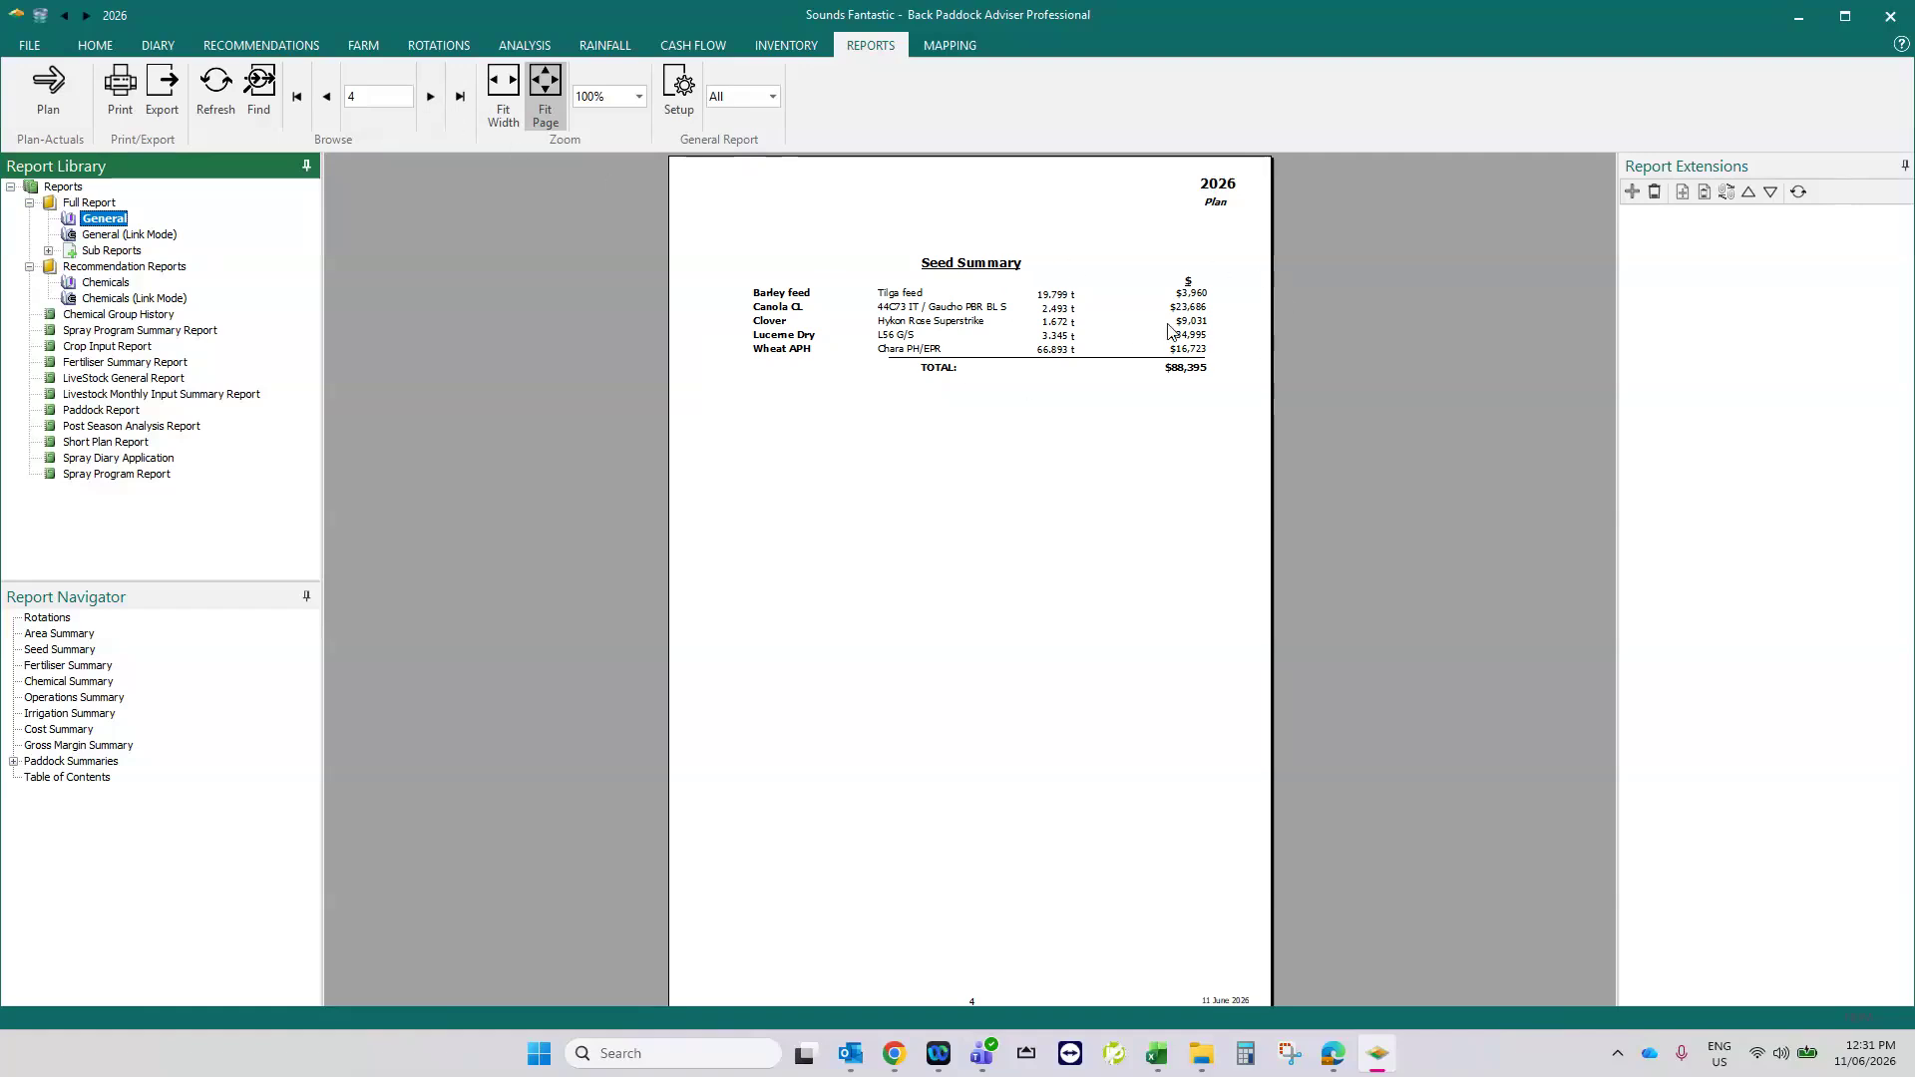
click(431, 100)
click(430, 99)
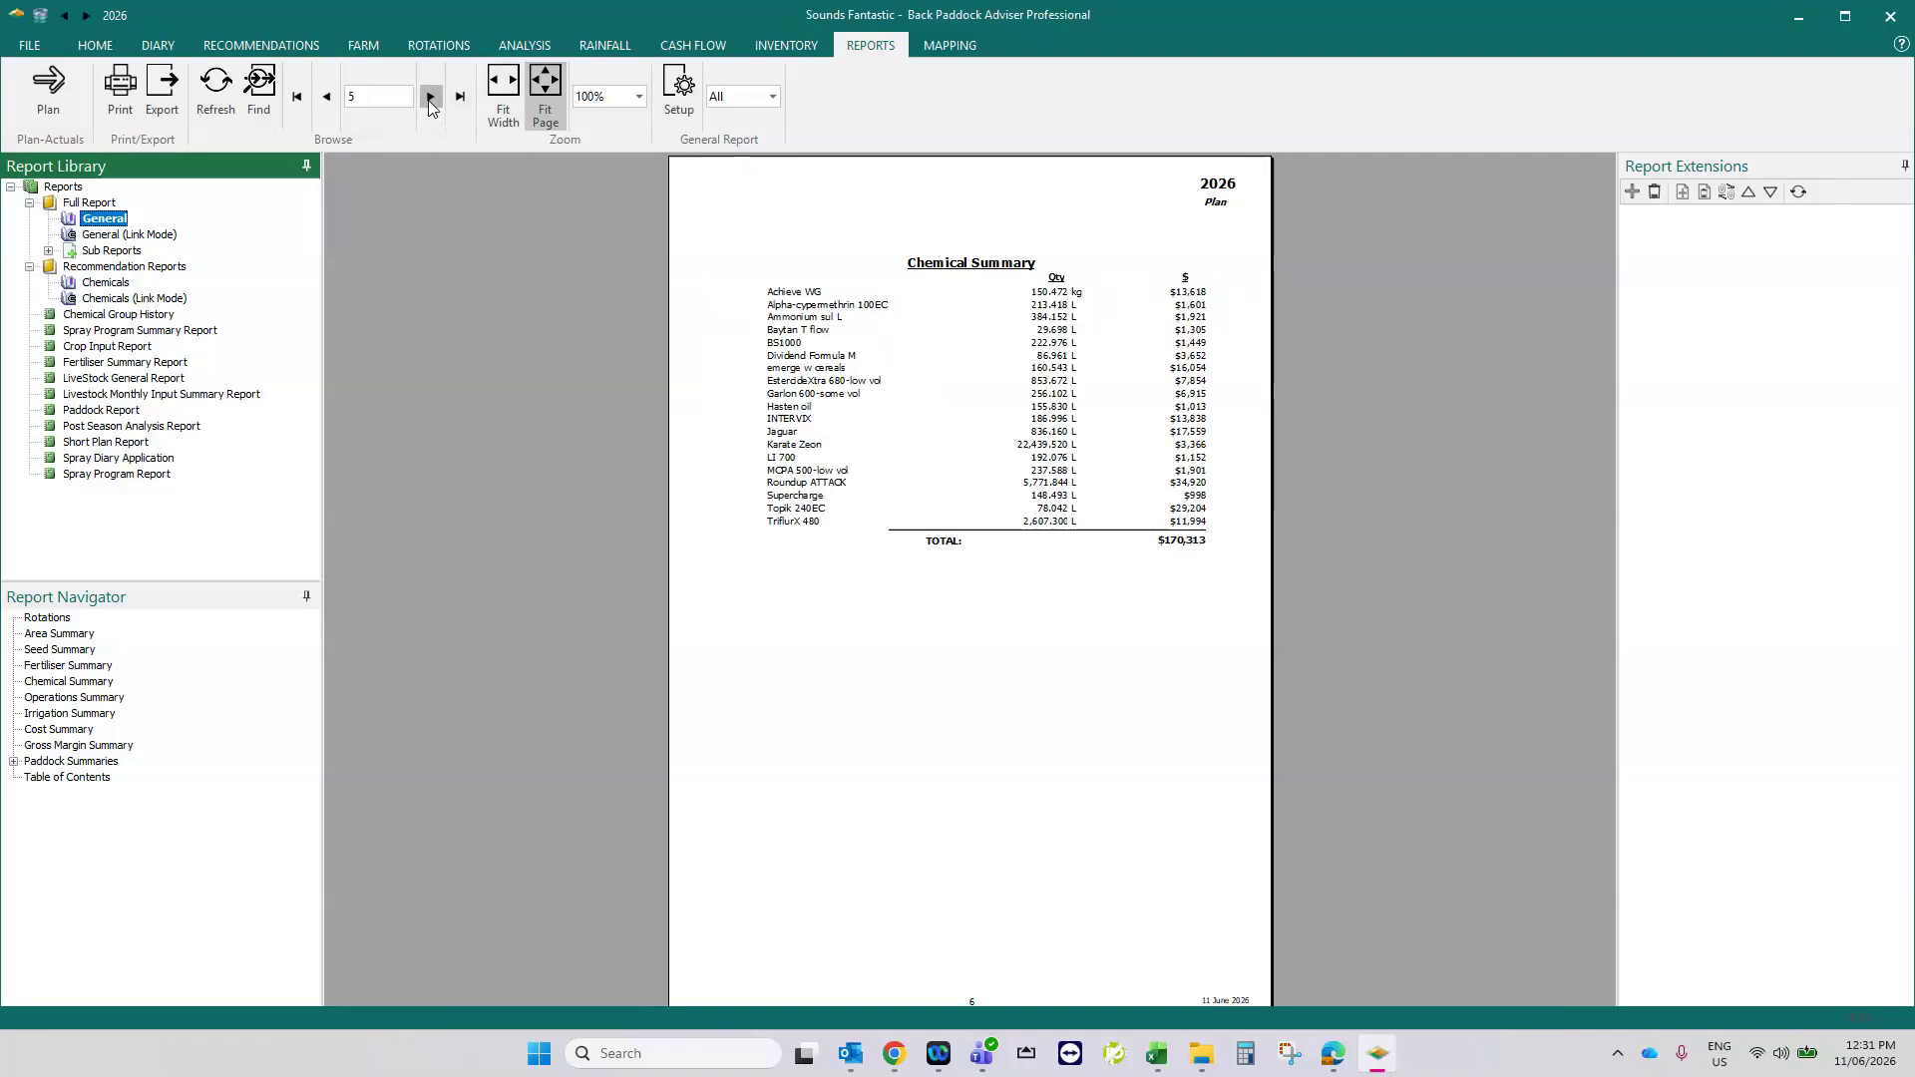
click(431, 99)
click(431, 97)
click(431, 96)
click(431, 97)
click(430, 97)
click(431, 100)
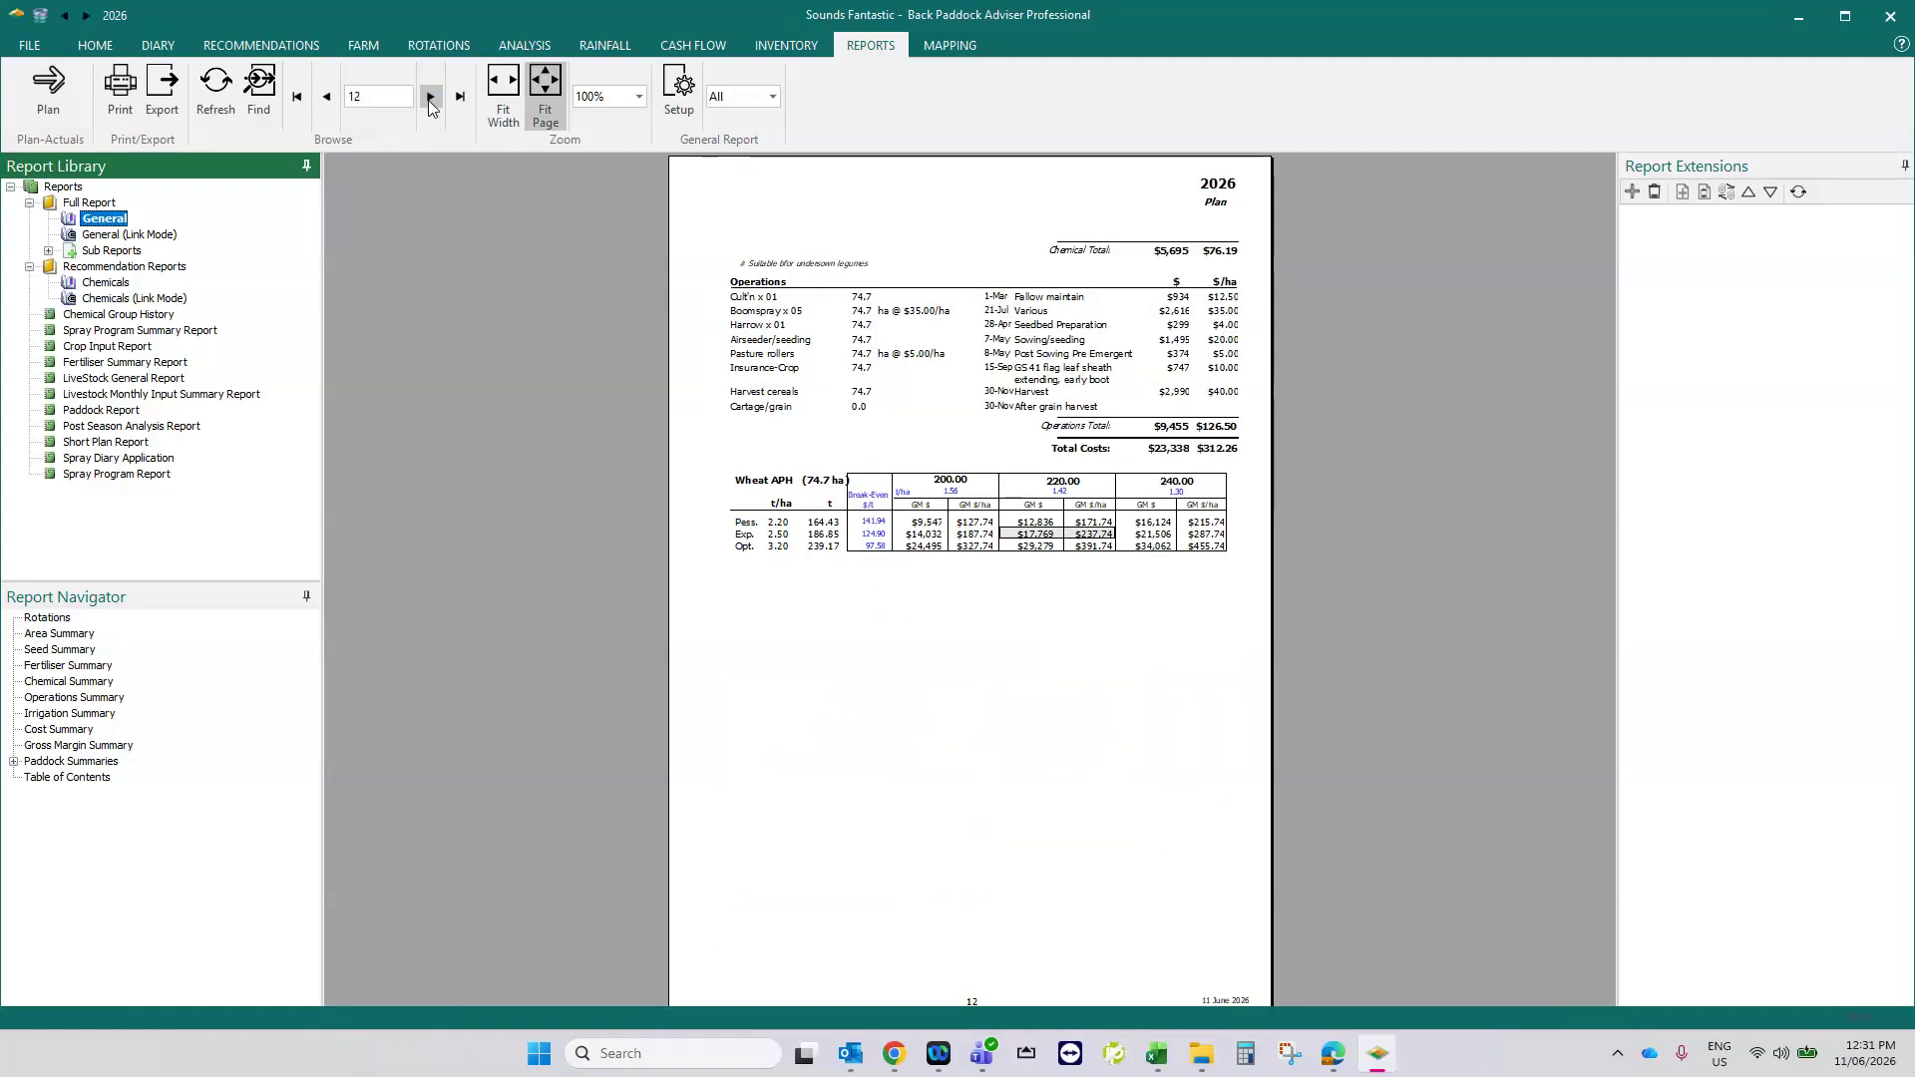
click(430, 100)
click(431, 100)
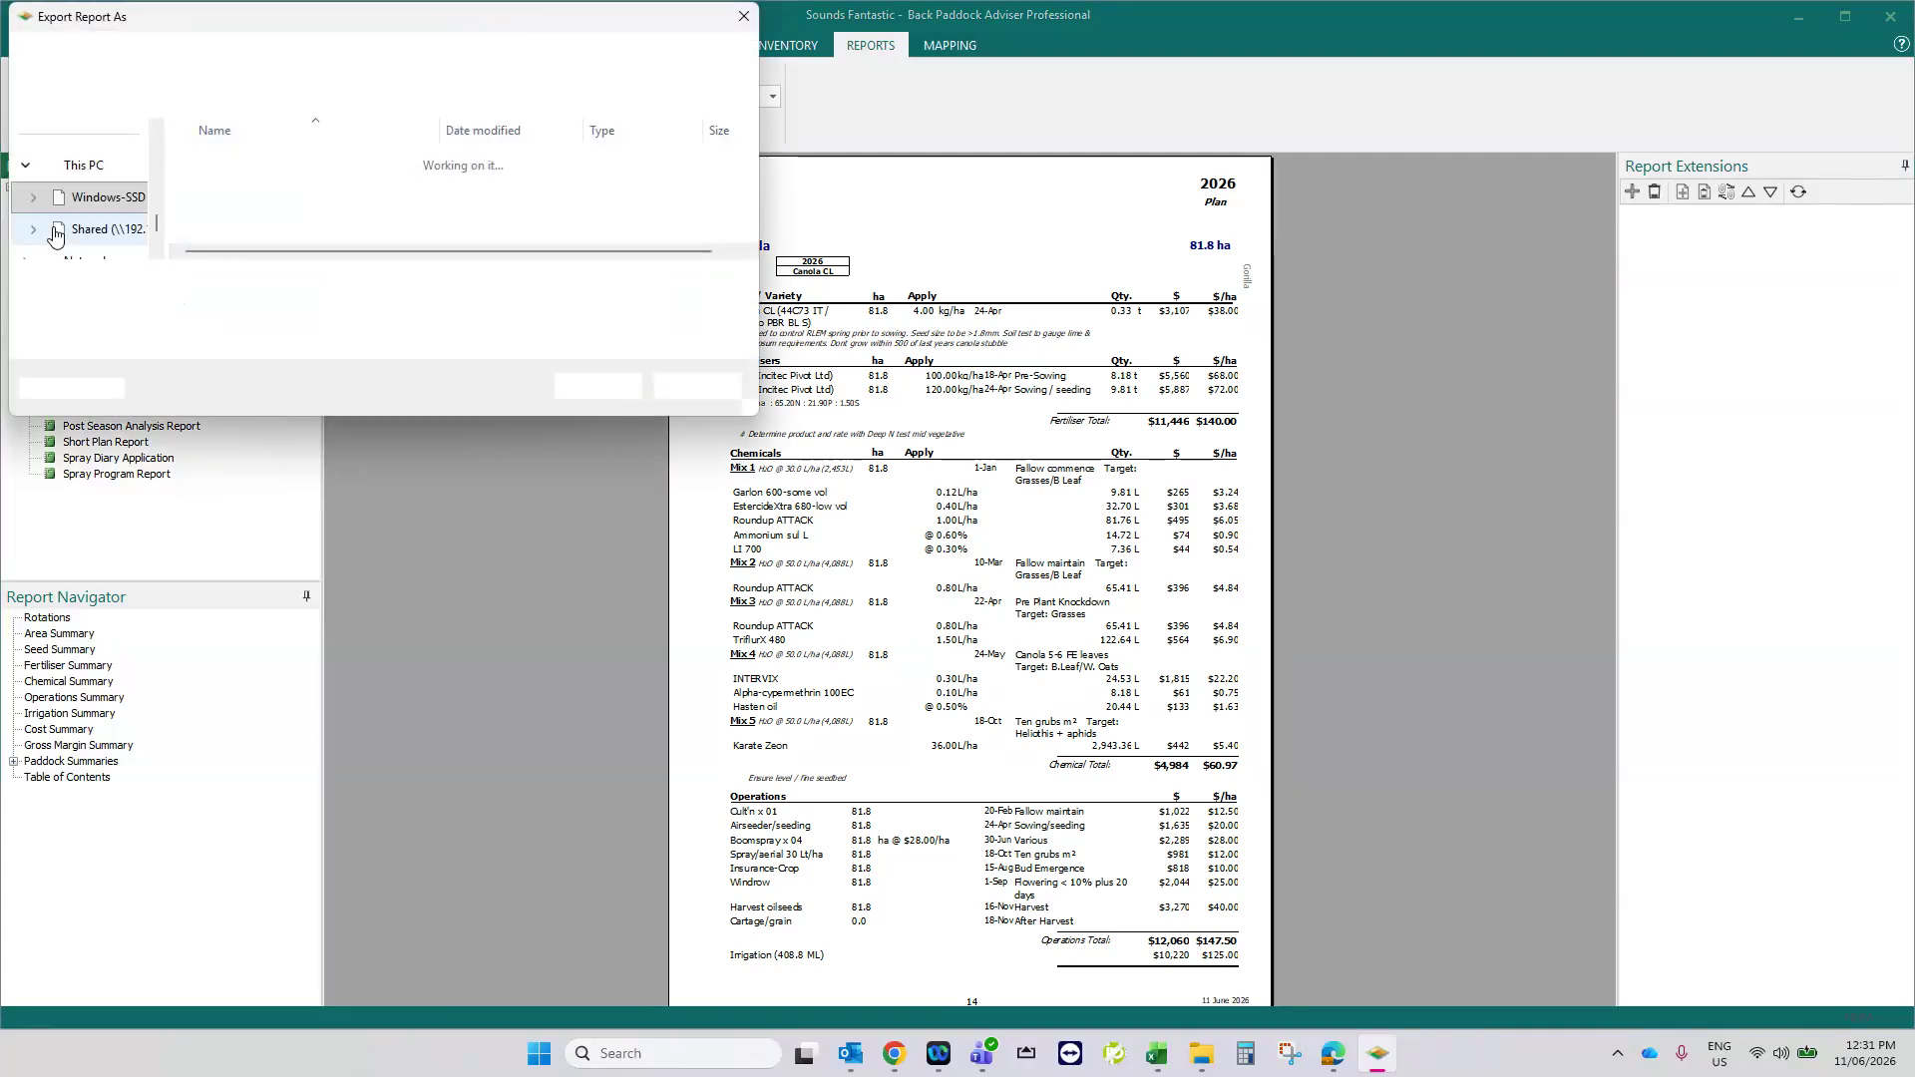
scroll(88, 199, up, 5)
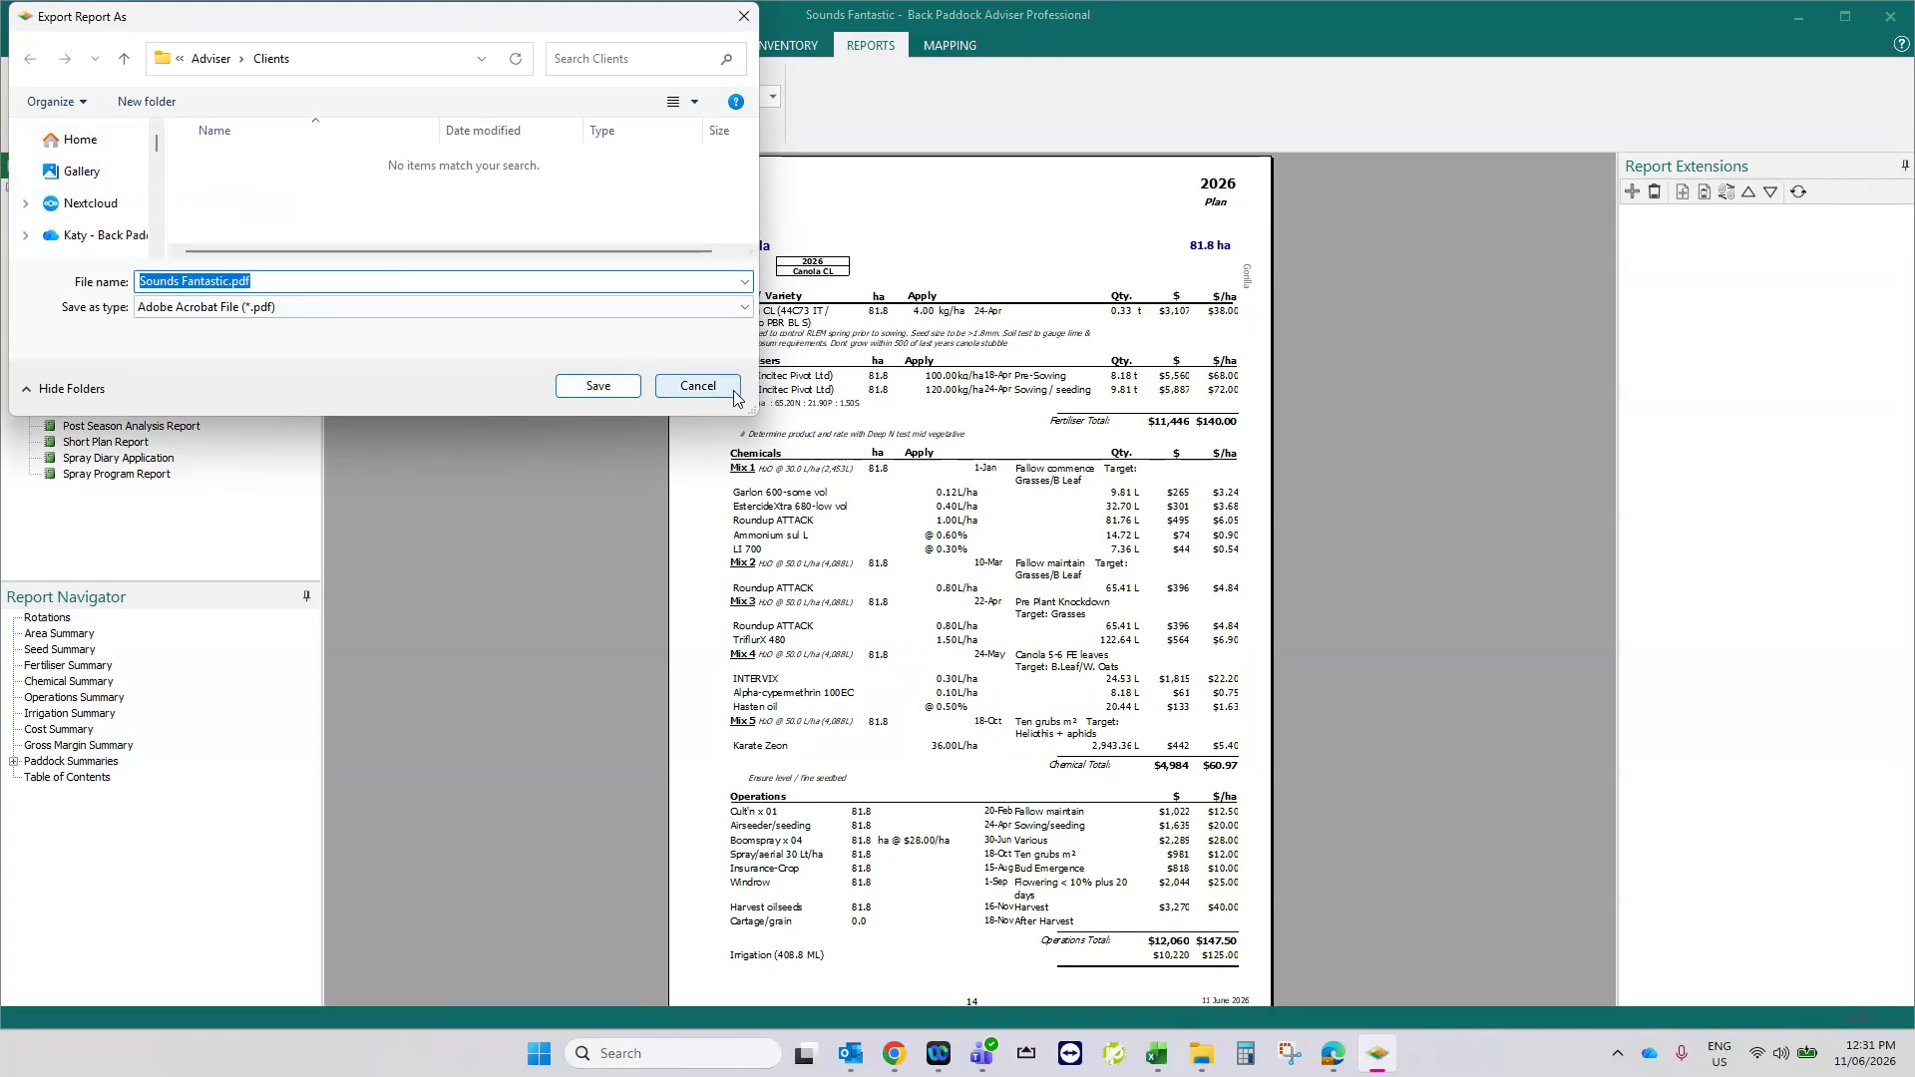
click(699, 386)
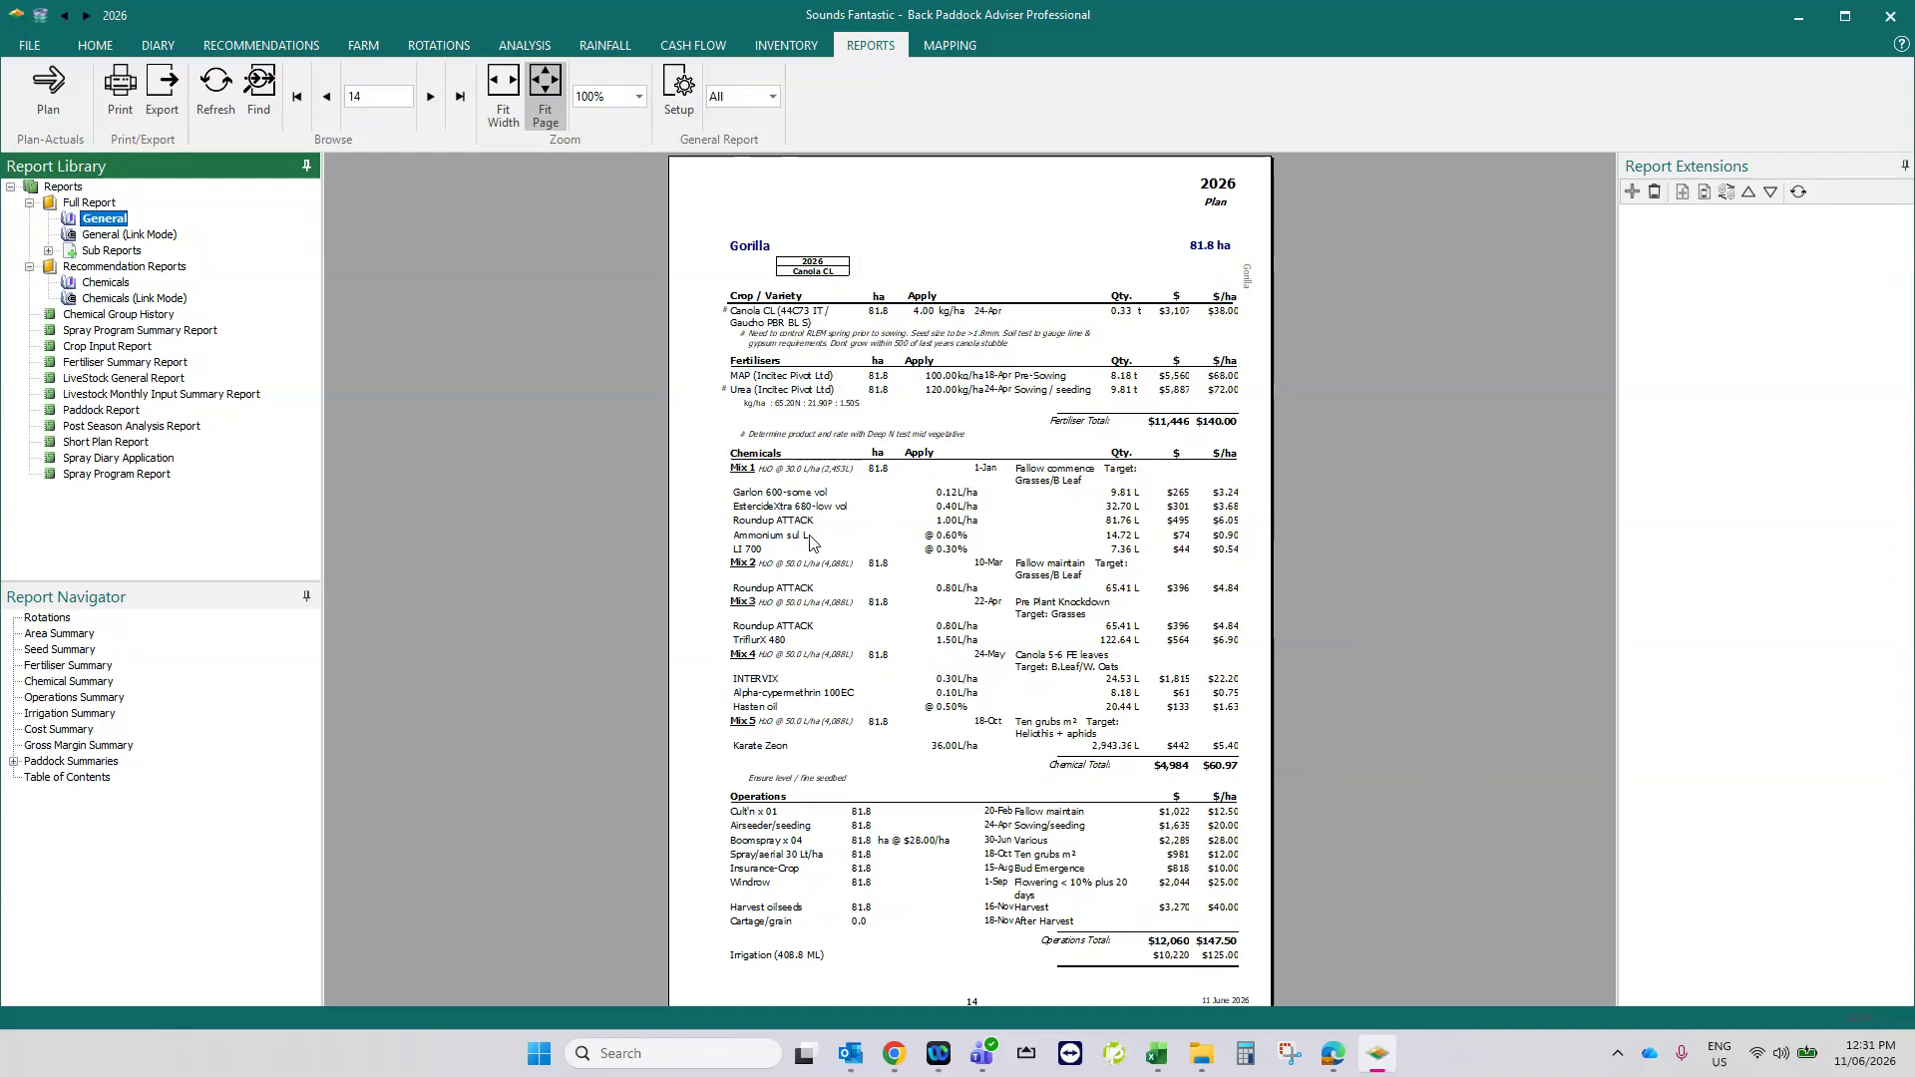
- Return to the crop plan, select the Cats paddock and use Find/Replace to list all MAP (Incitec Pivot Ltd) fertiliser records
click(95, 45)
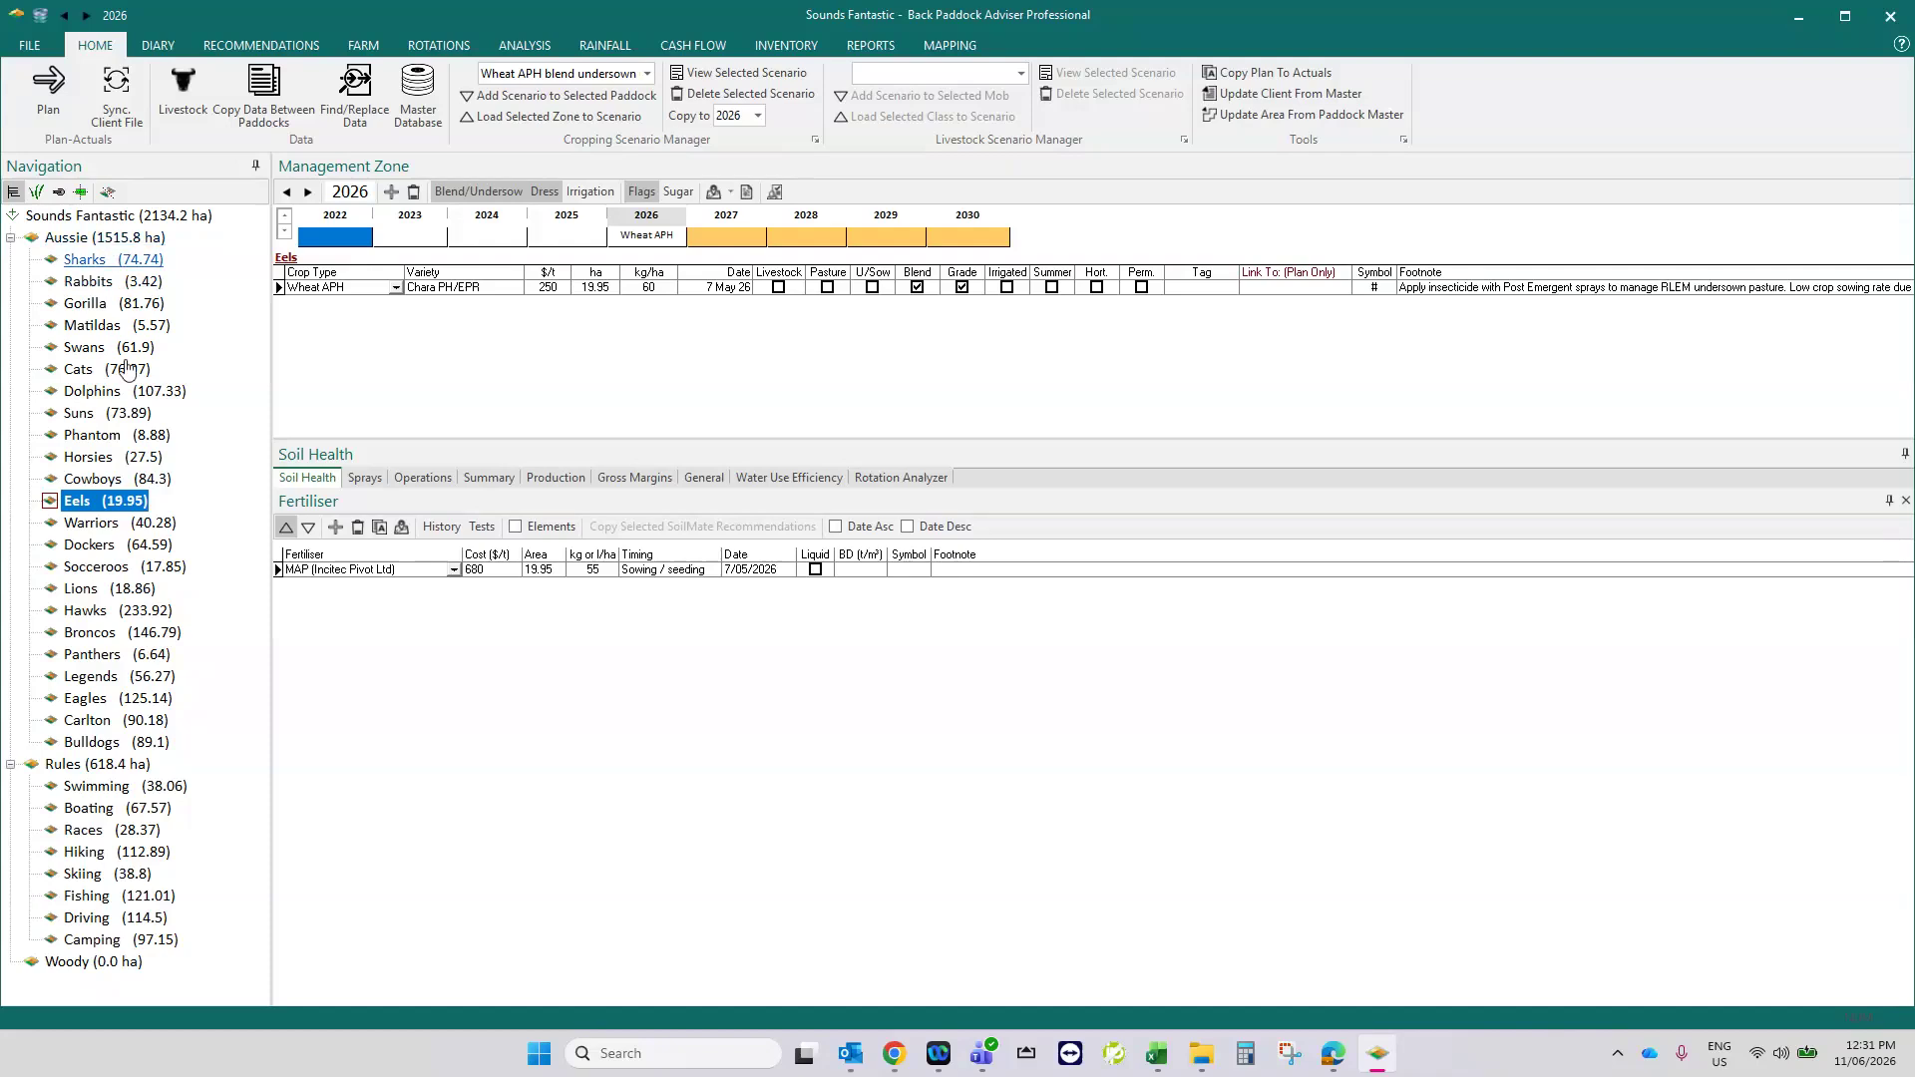
click(78, 369)
click(354, 95)
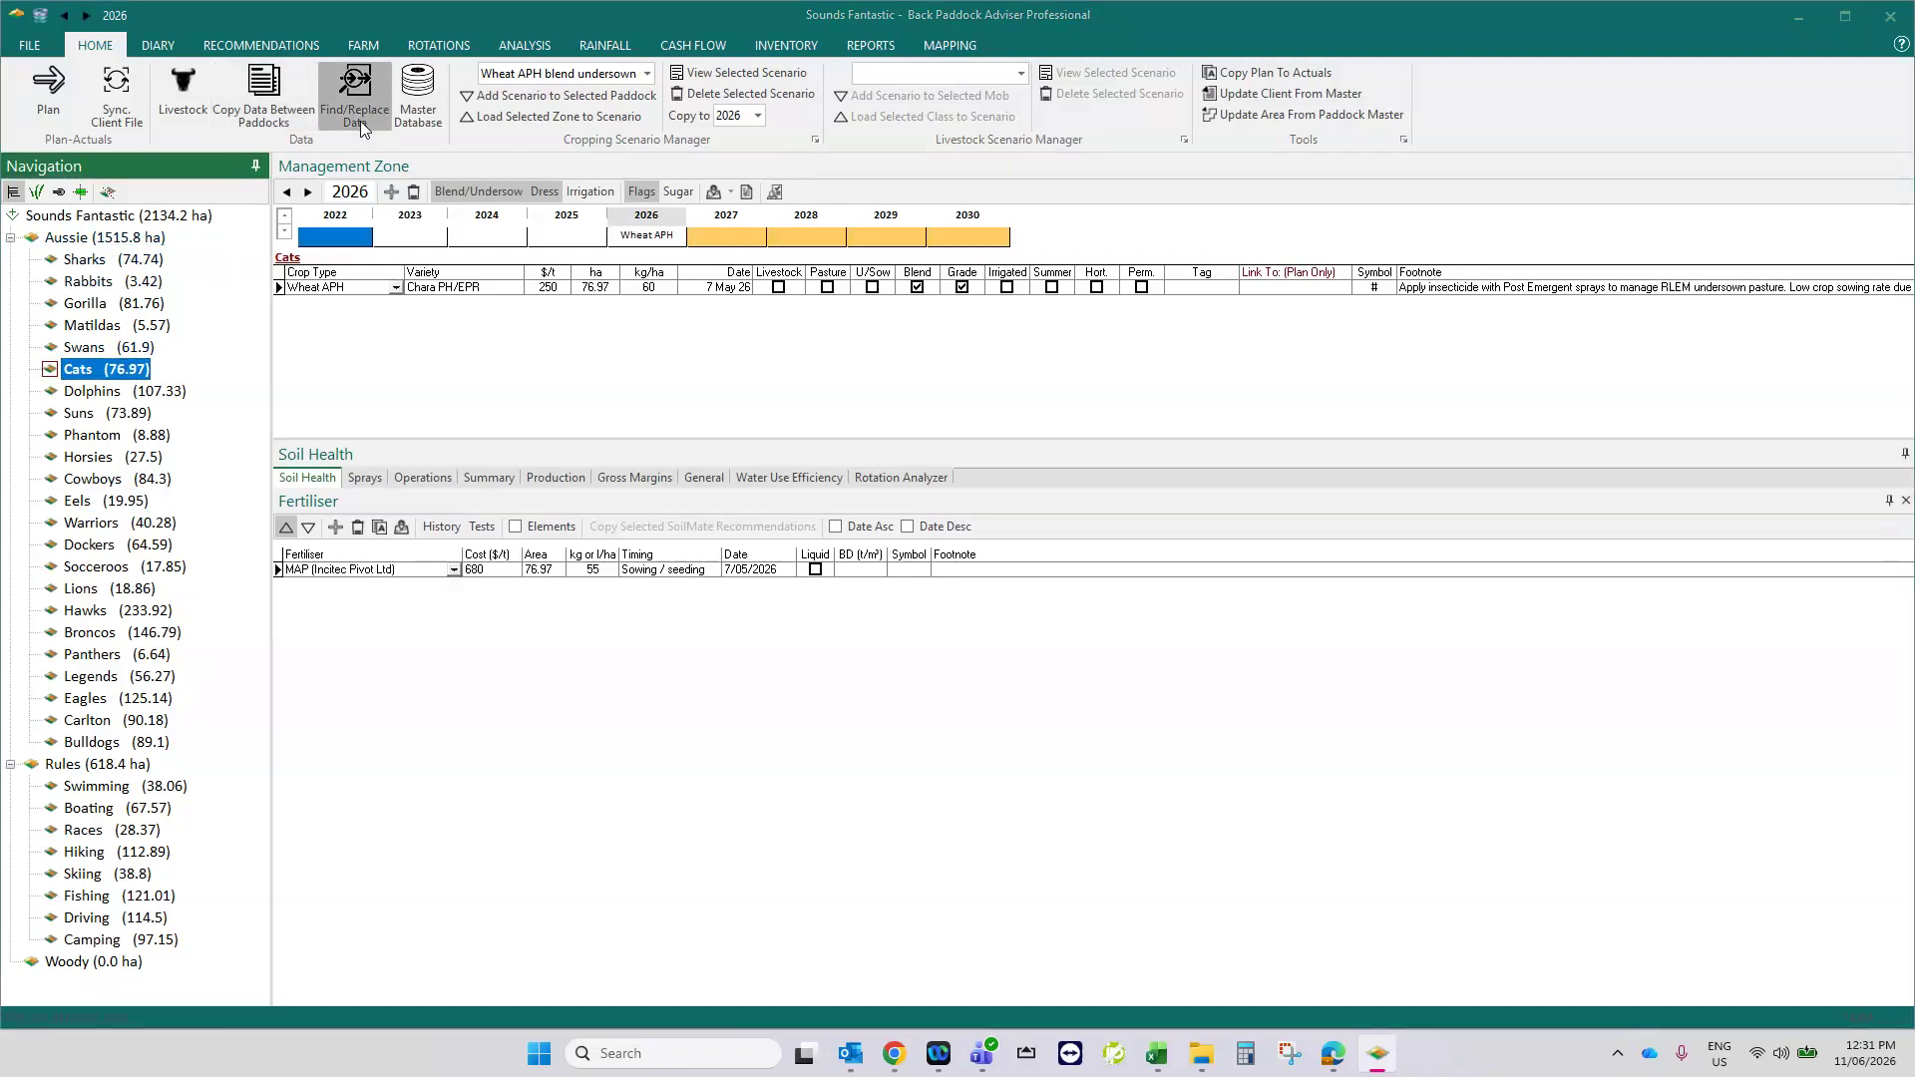
click(512, 315)
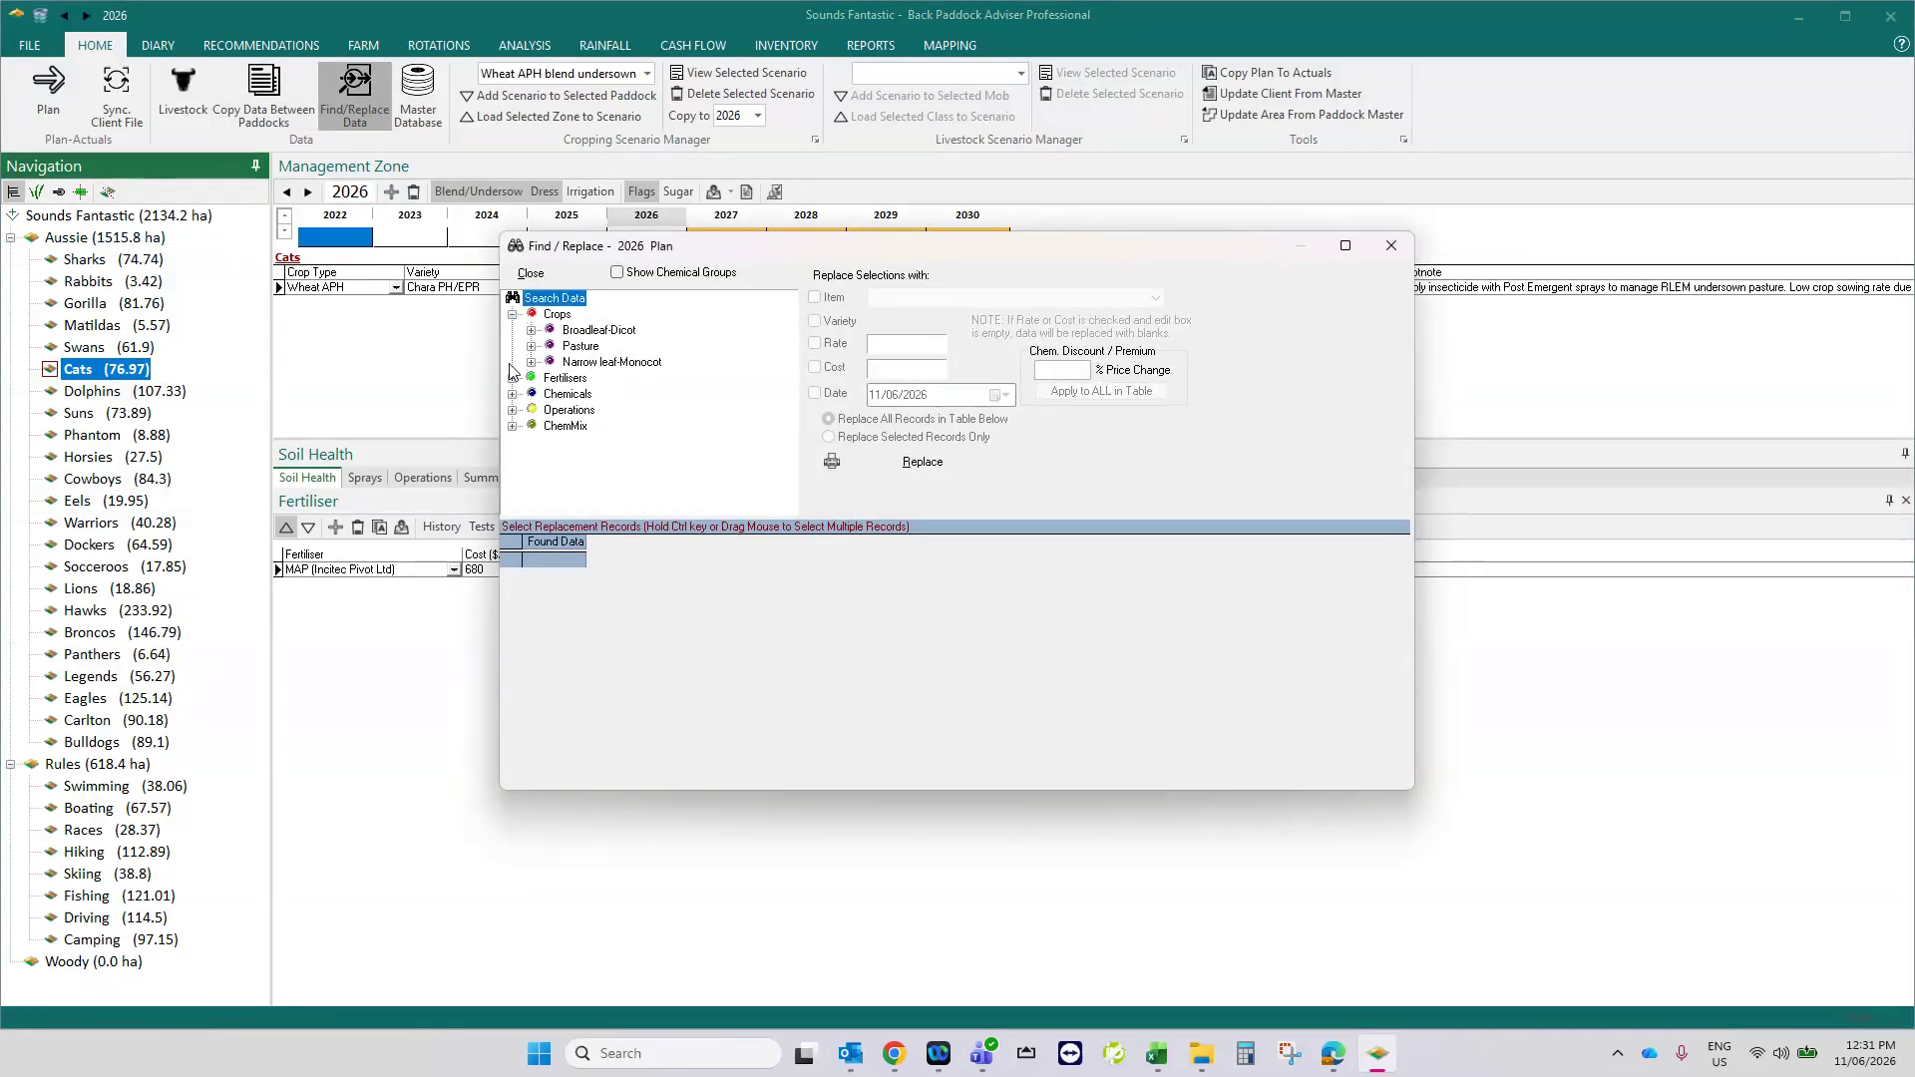
click(511, 378)
click(618, 394)
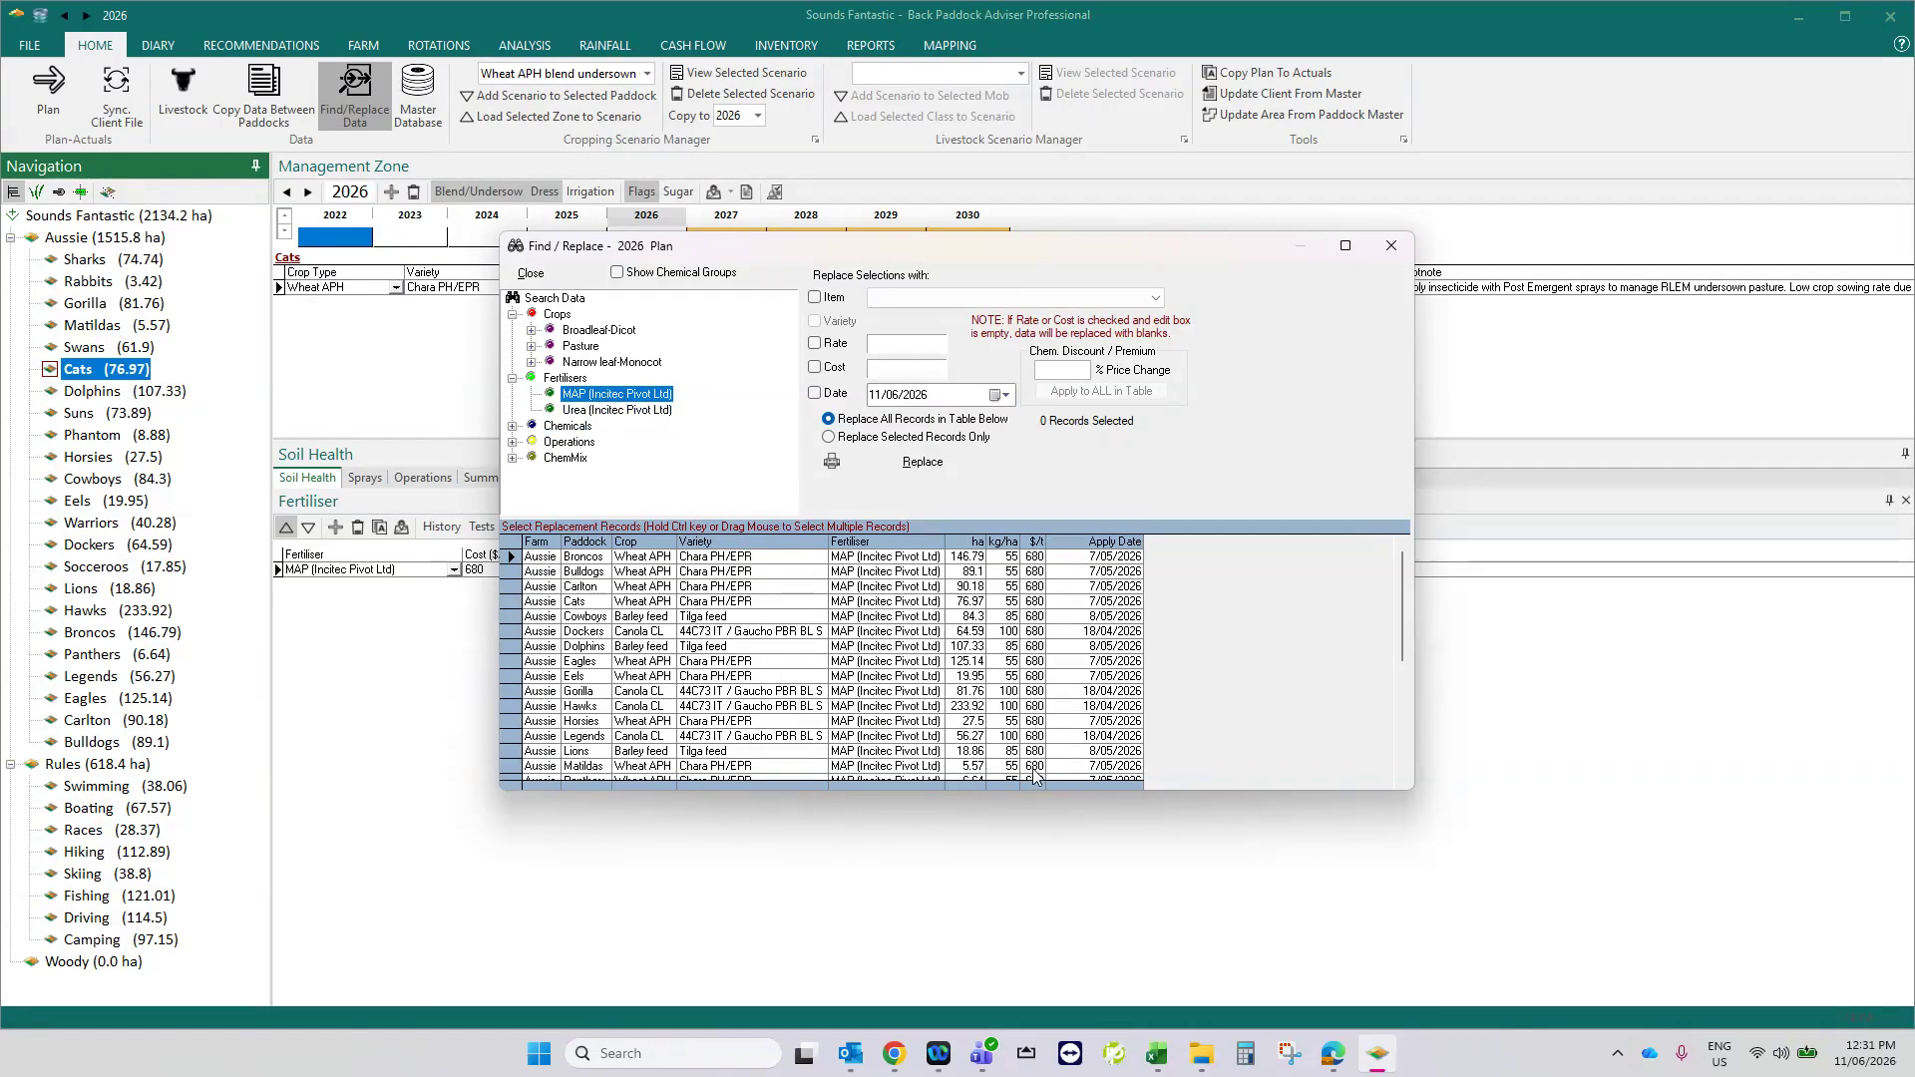
- Replace the cost of all listed MAP fertiliser records with 660 and confirm the replacement
click(814, 367)
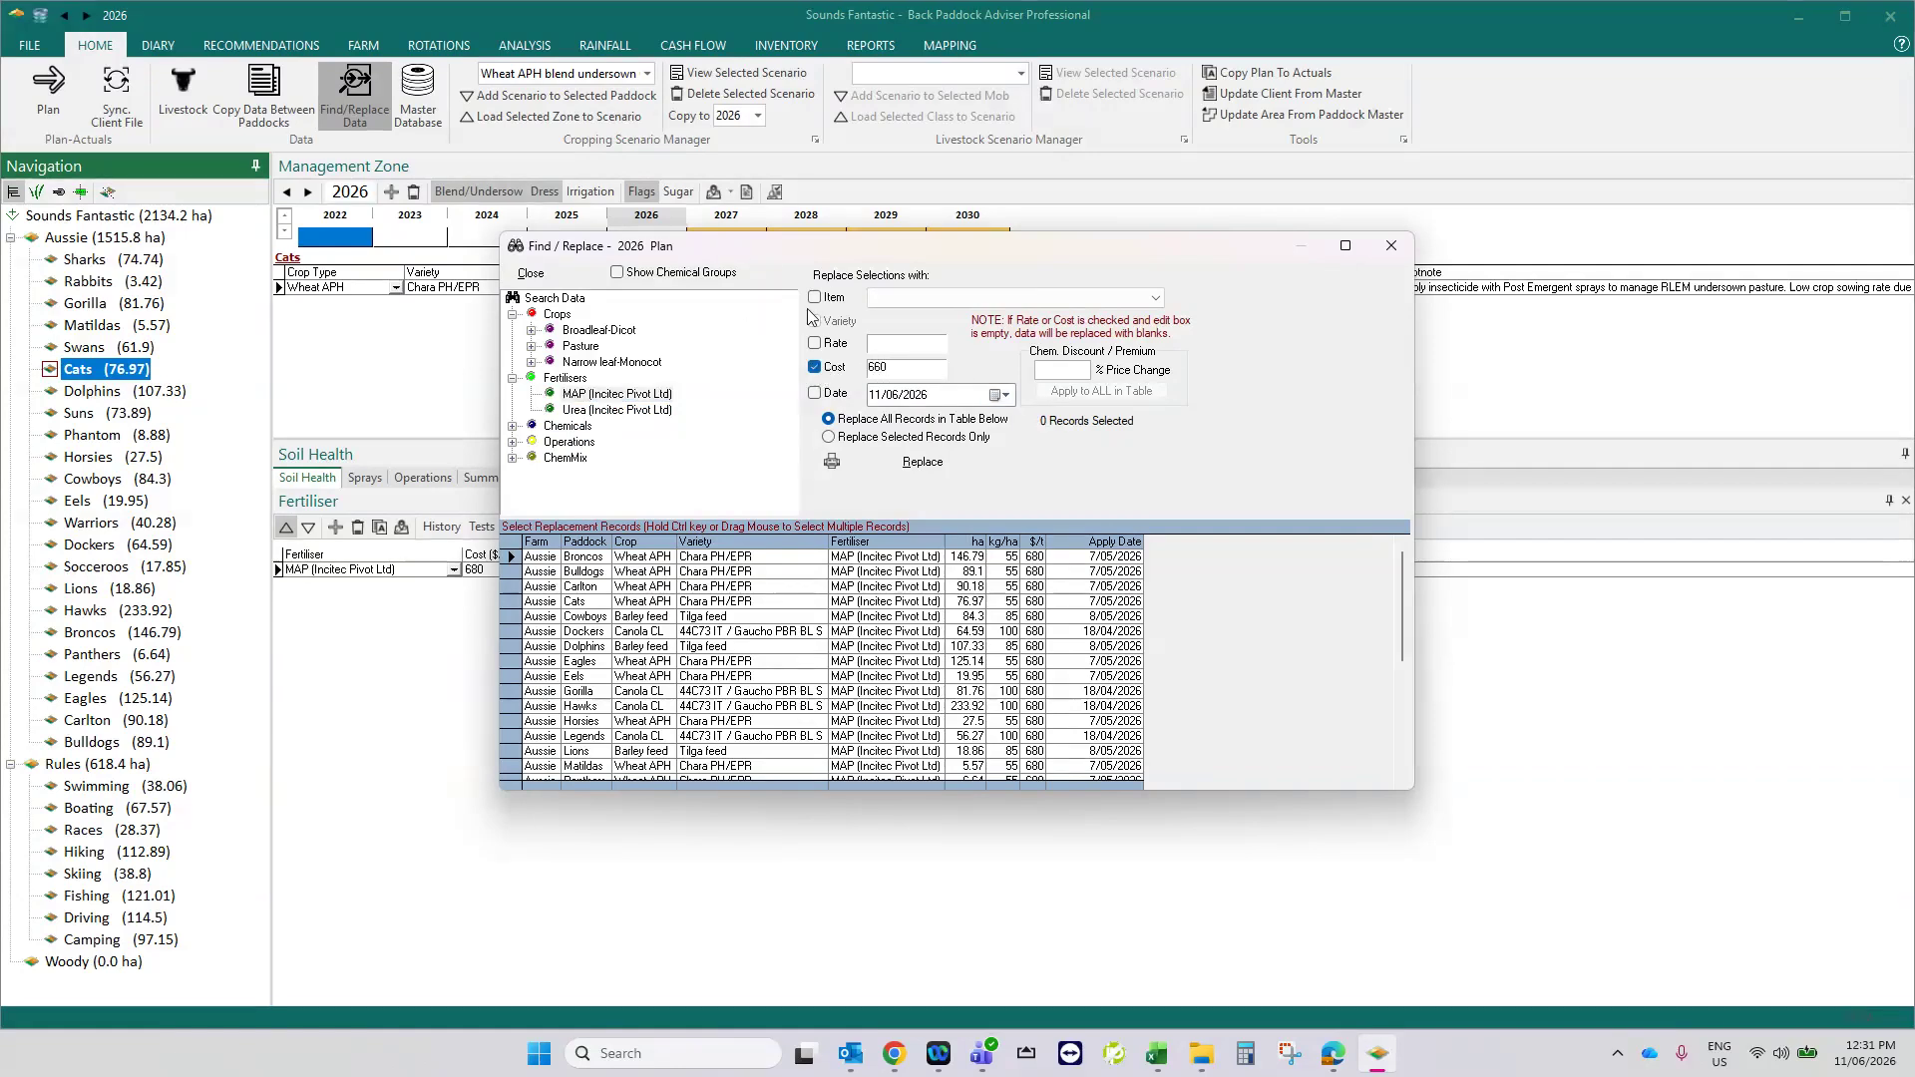
click(922, 462)
click(935, 565)
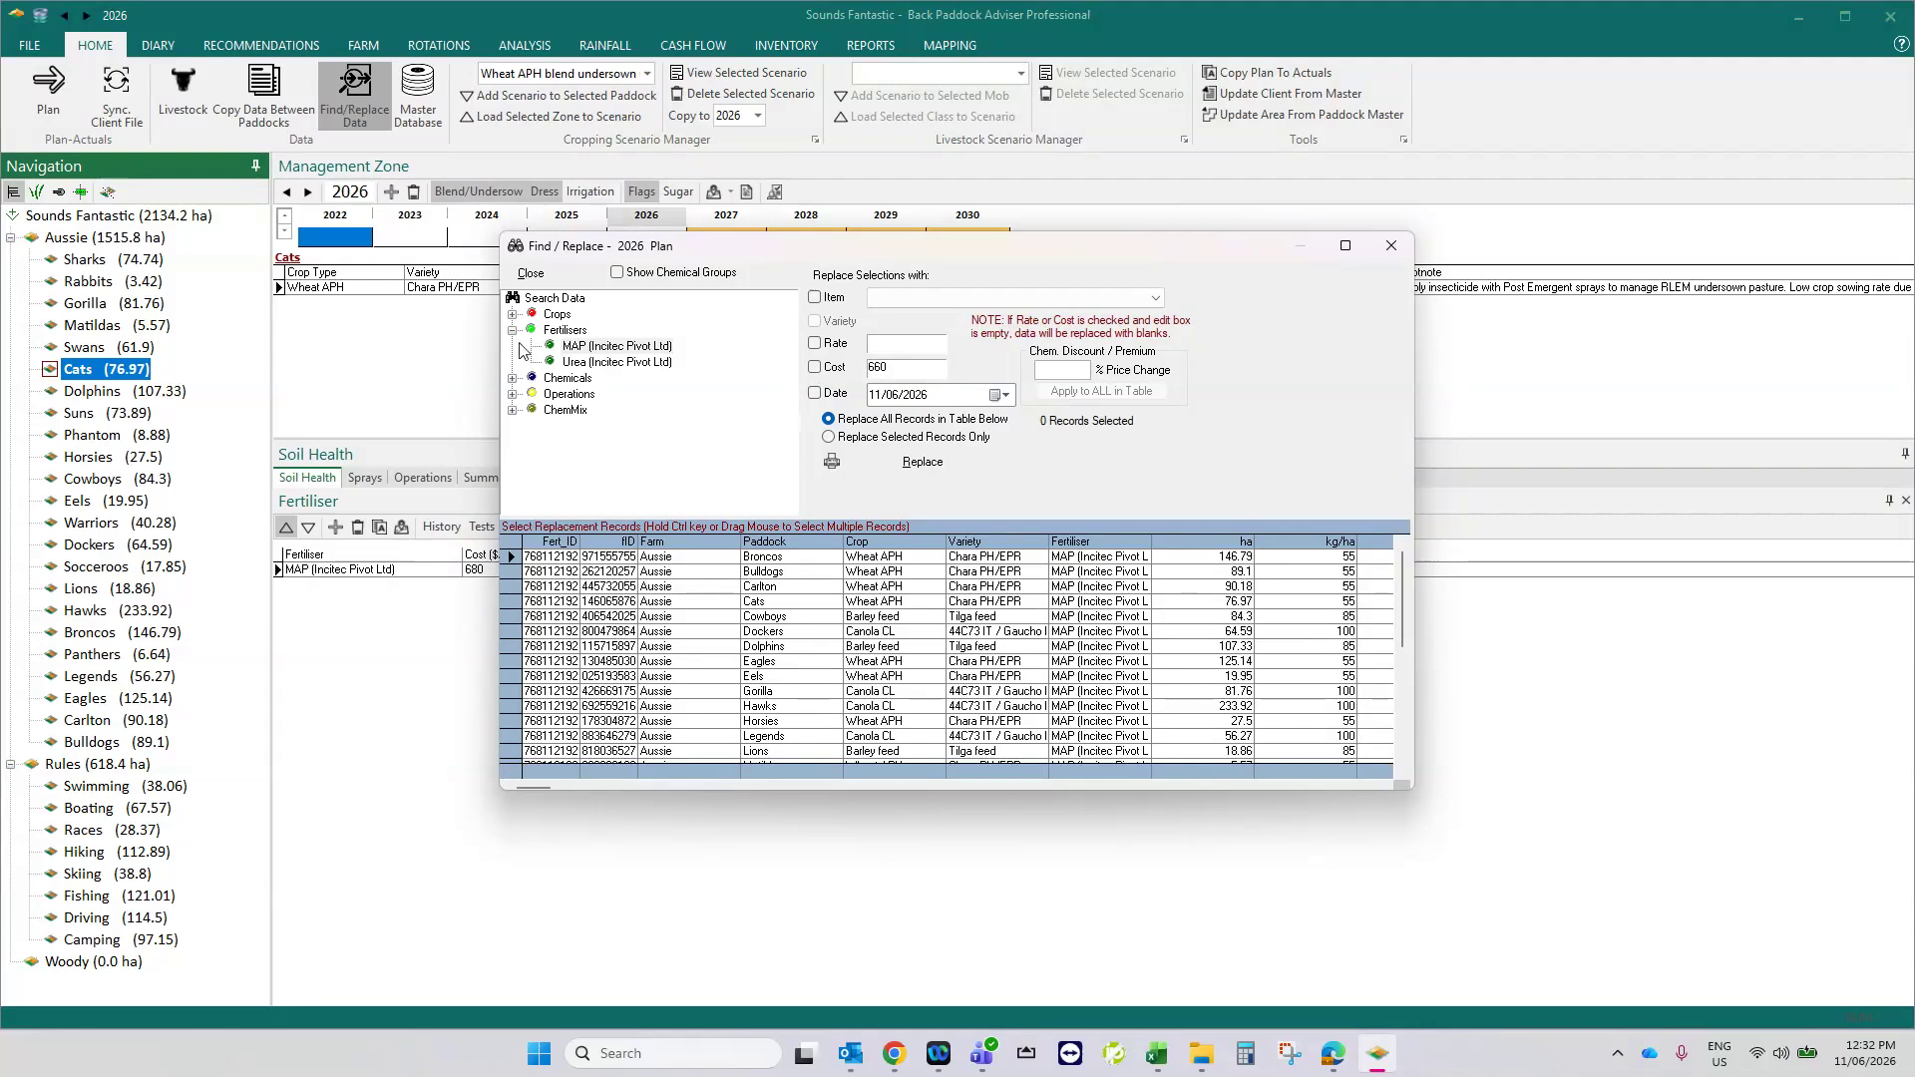
- Browse the plan's herbicides in Find/Replace, viewing the Garlon 600 records and listing all Roundup ATTACK records
click(513, 378)
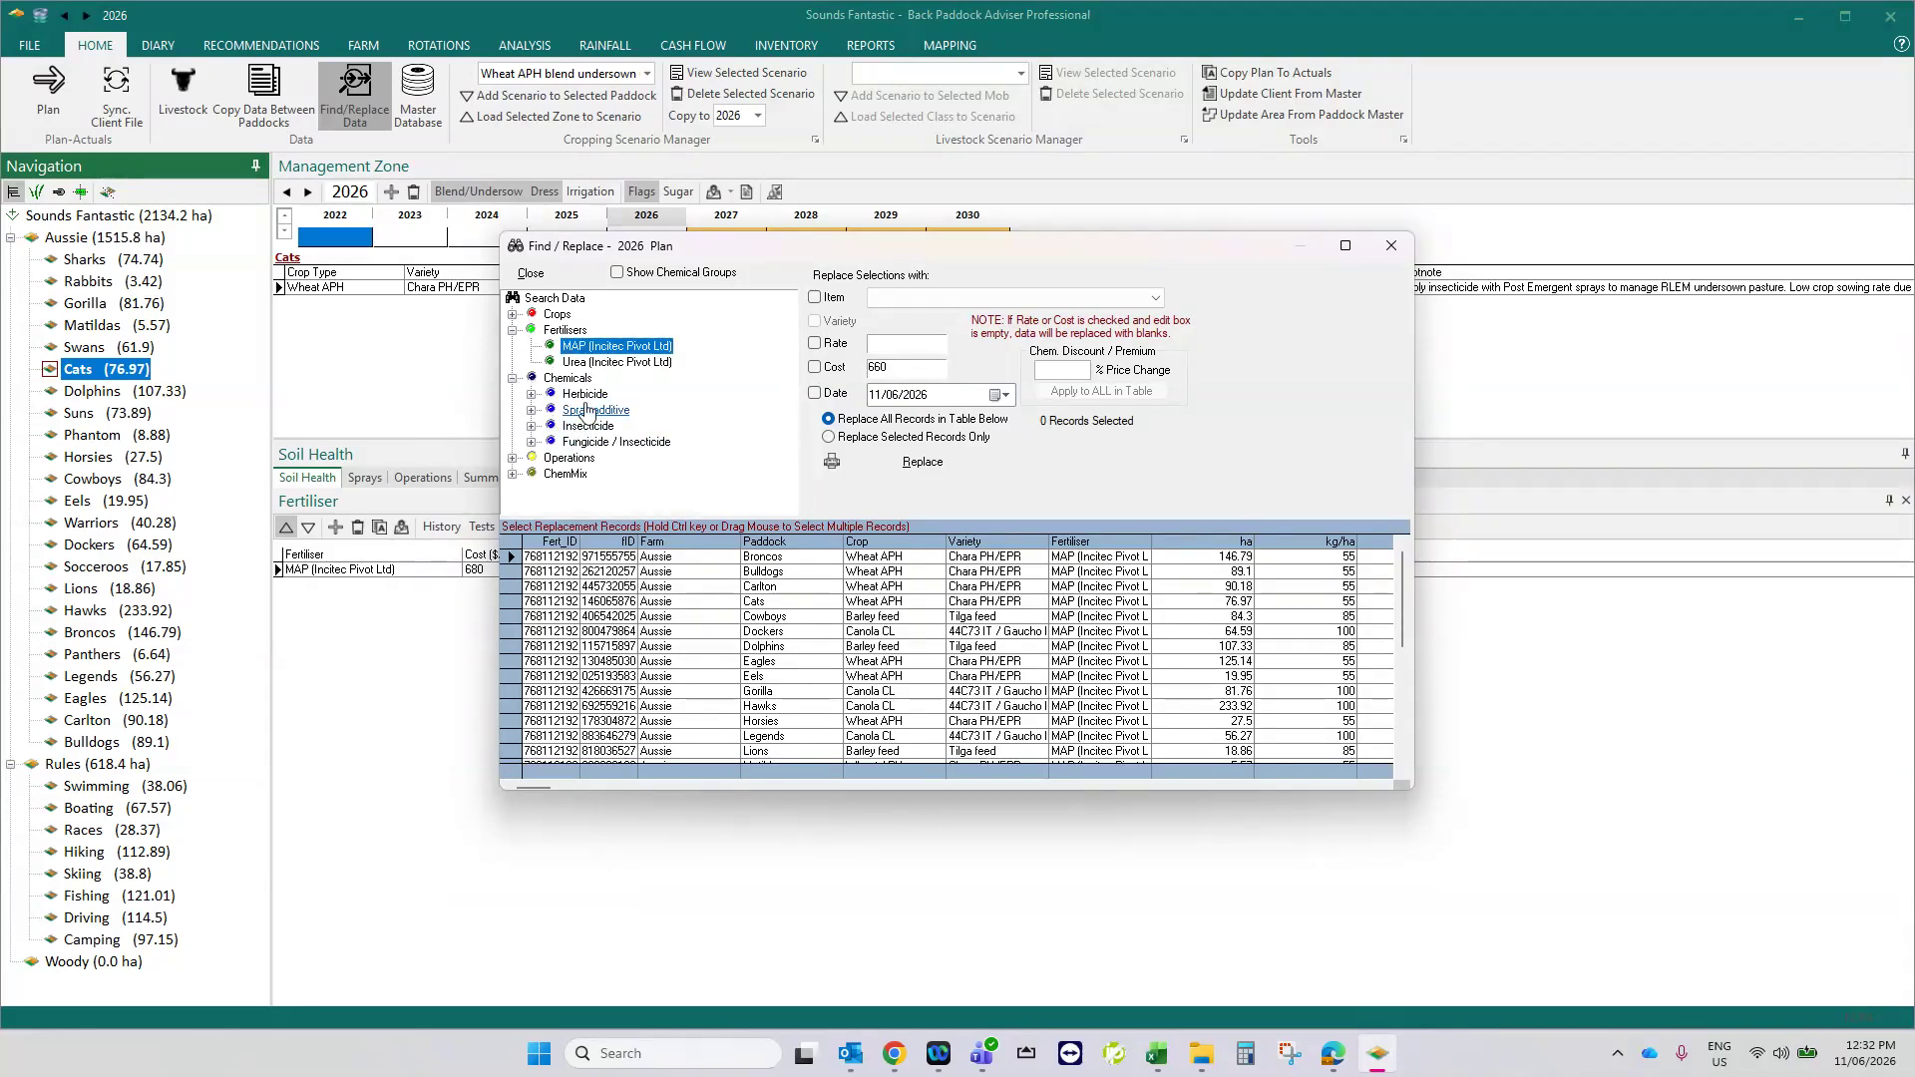
click(532, 394)
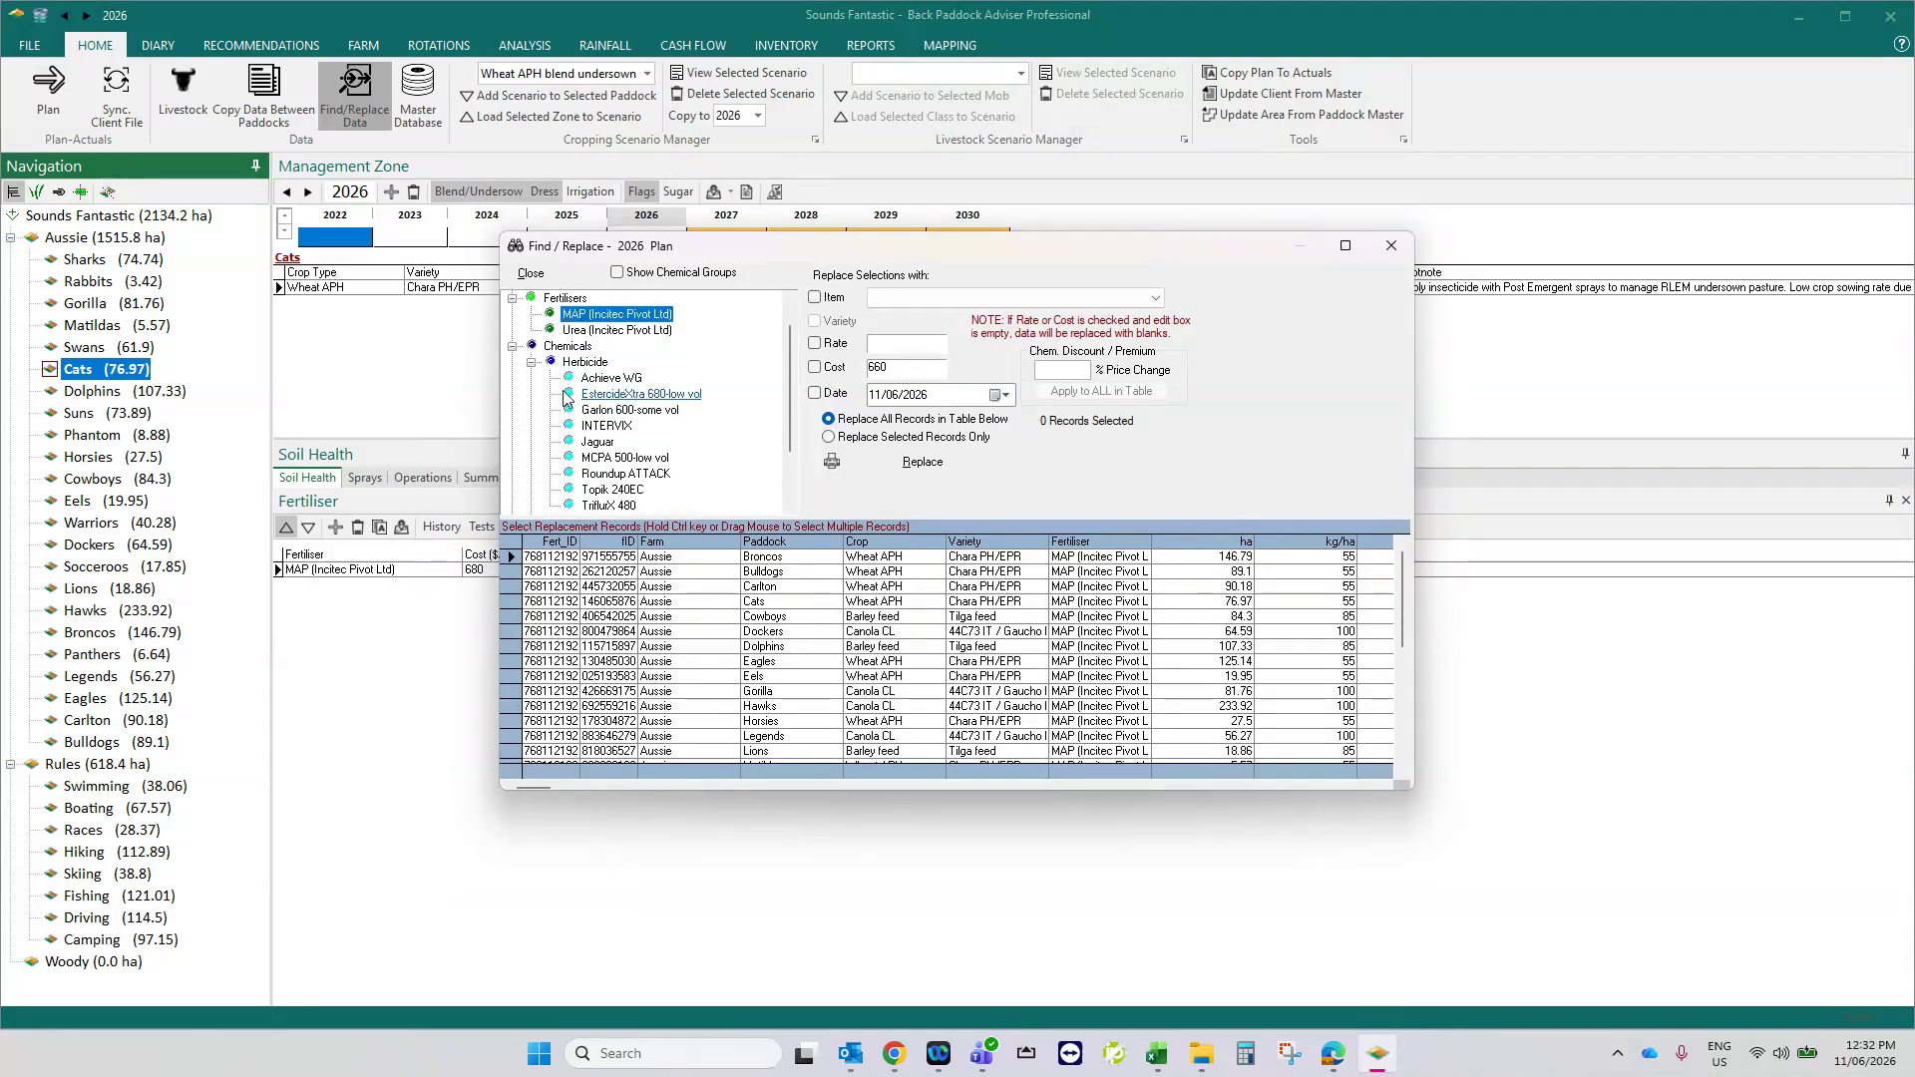
click(621, 410)
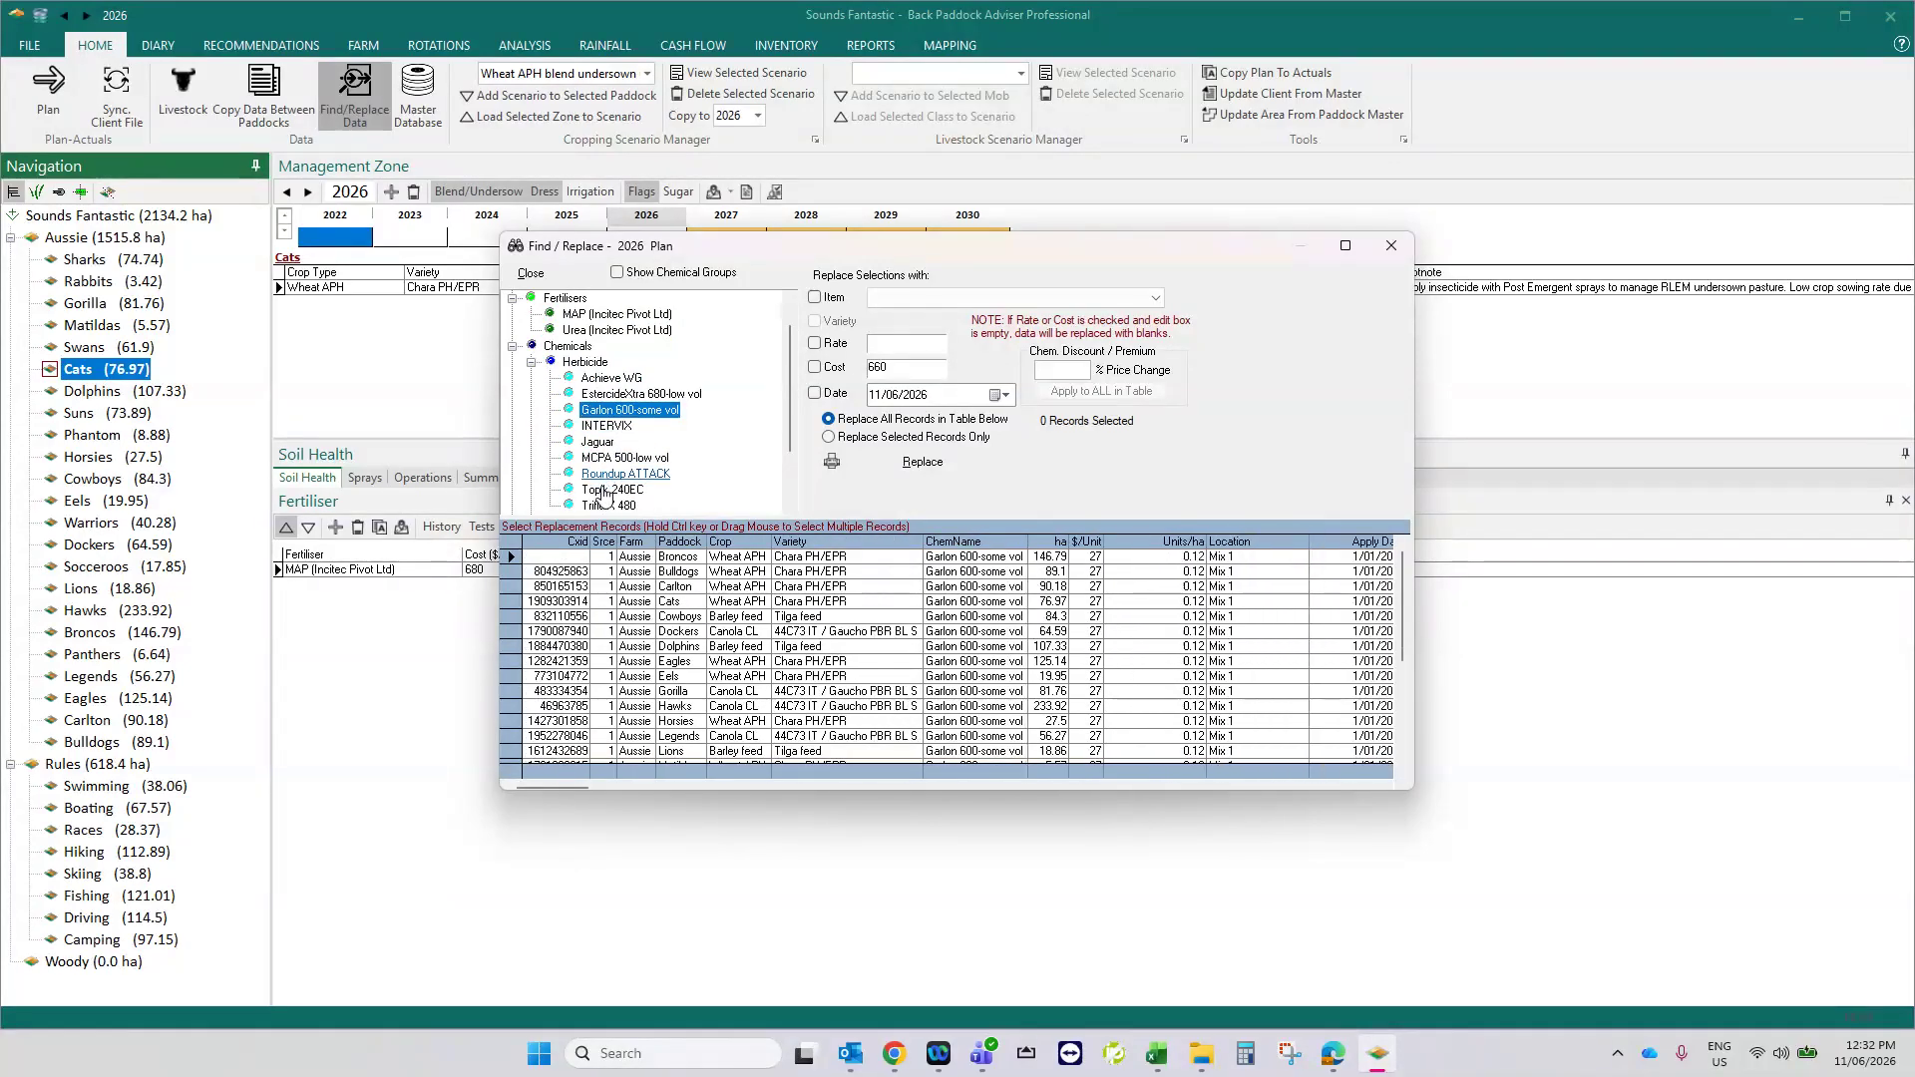
click(632, 476)
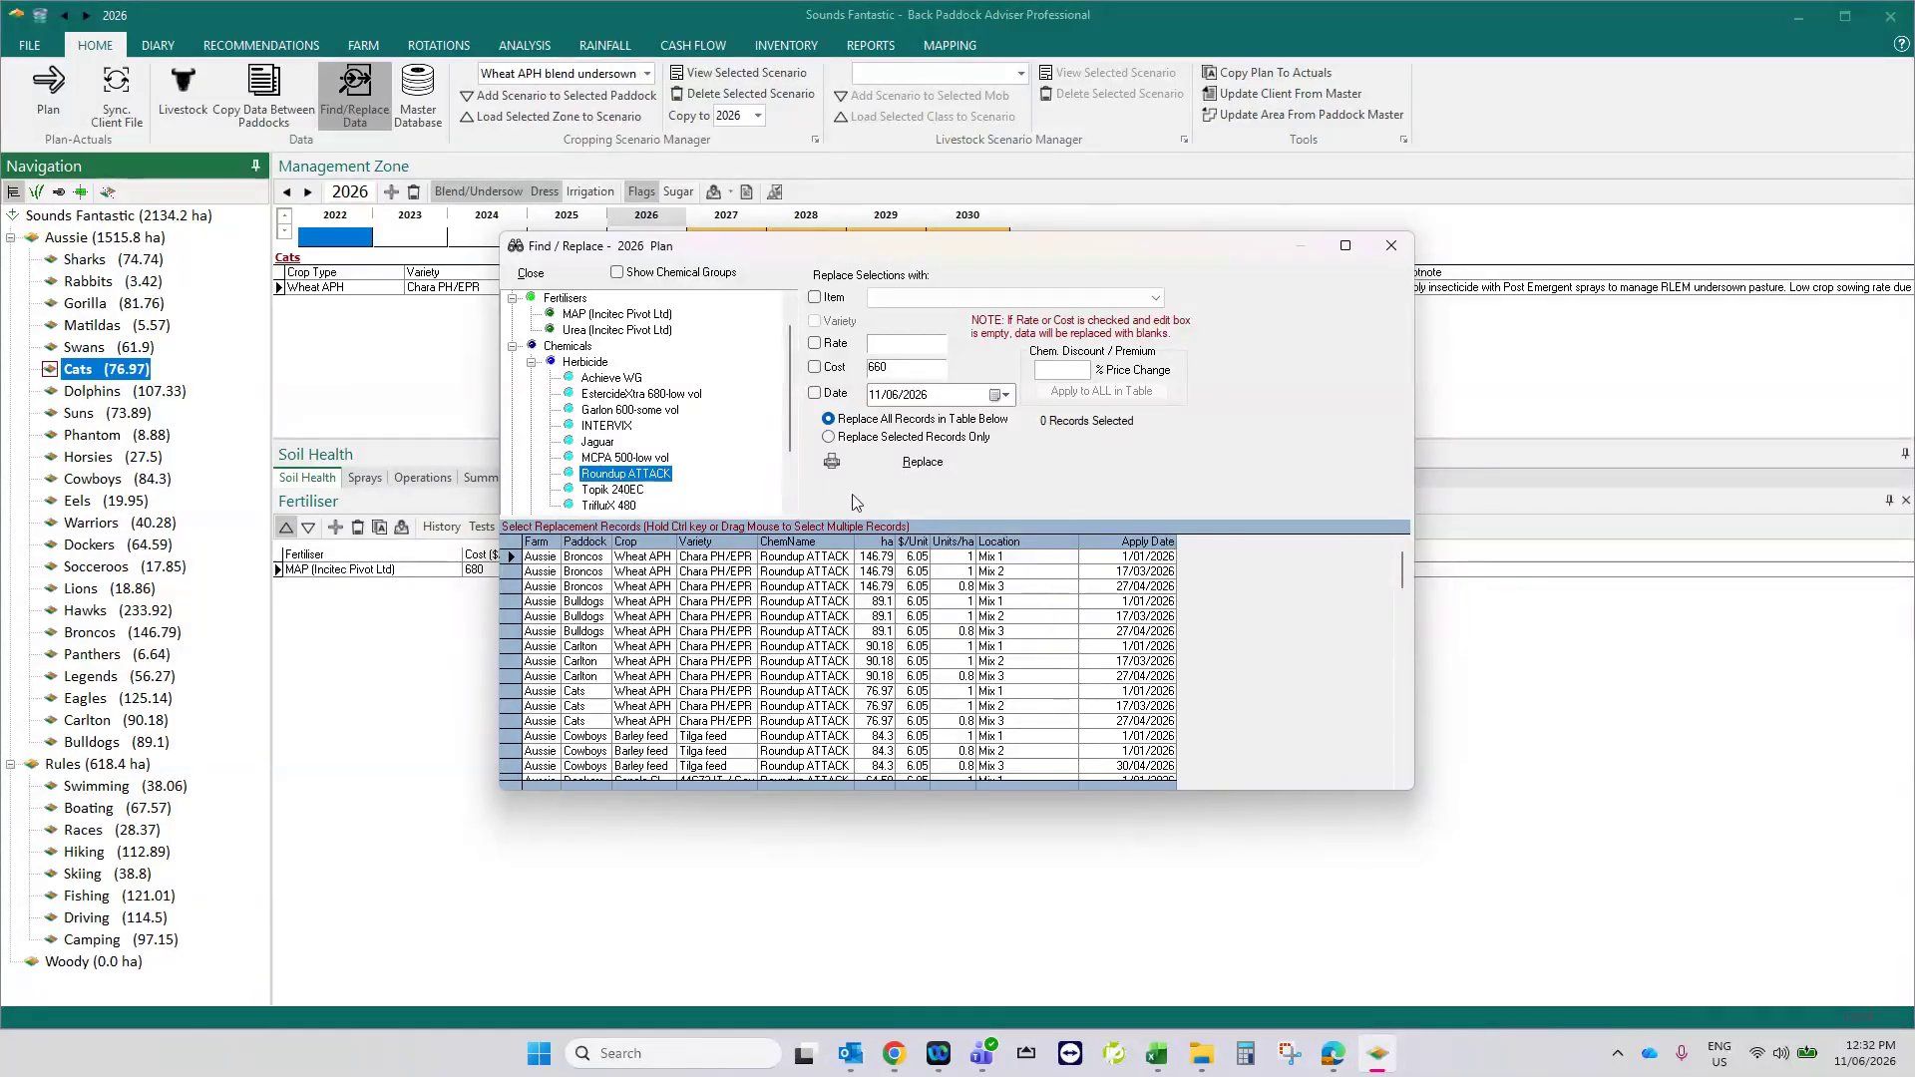
- Replace Roundup ATTACK with Roundup UltraMax in all listed records, confirm, and review the resulting Roundup UltraMax records
click(817, 297)
click(932, 300)
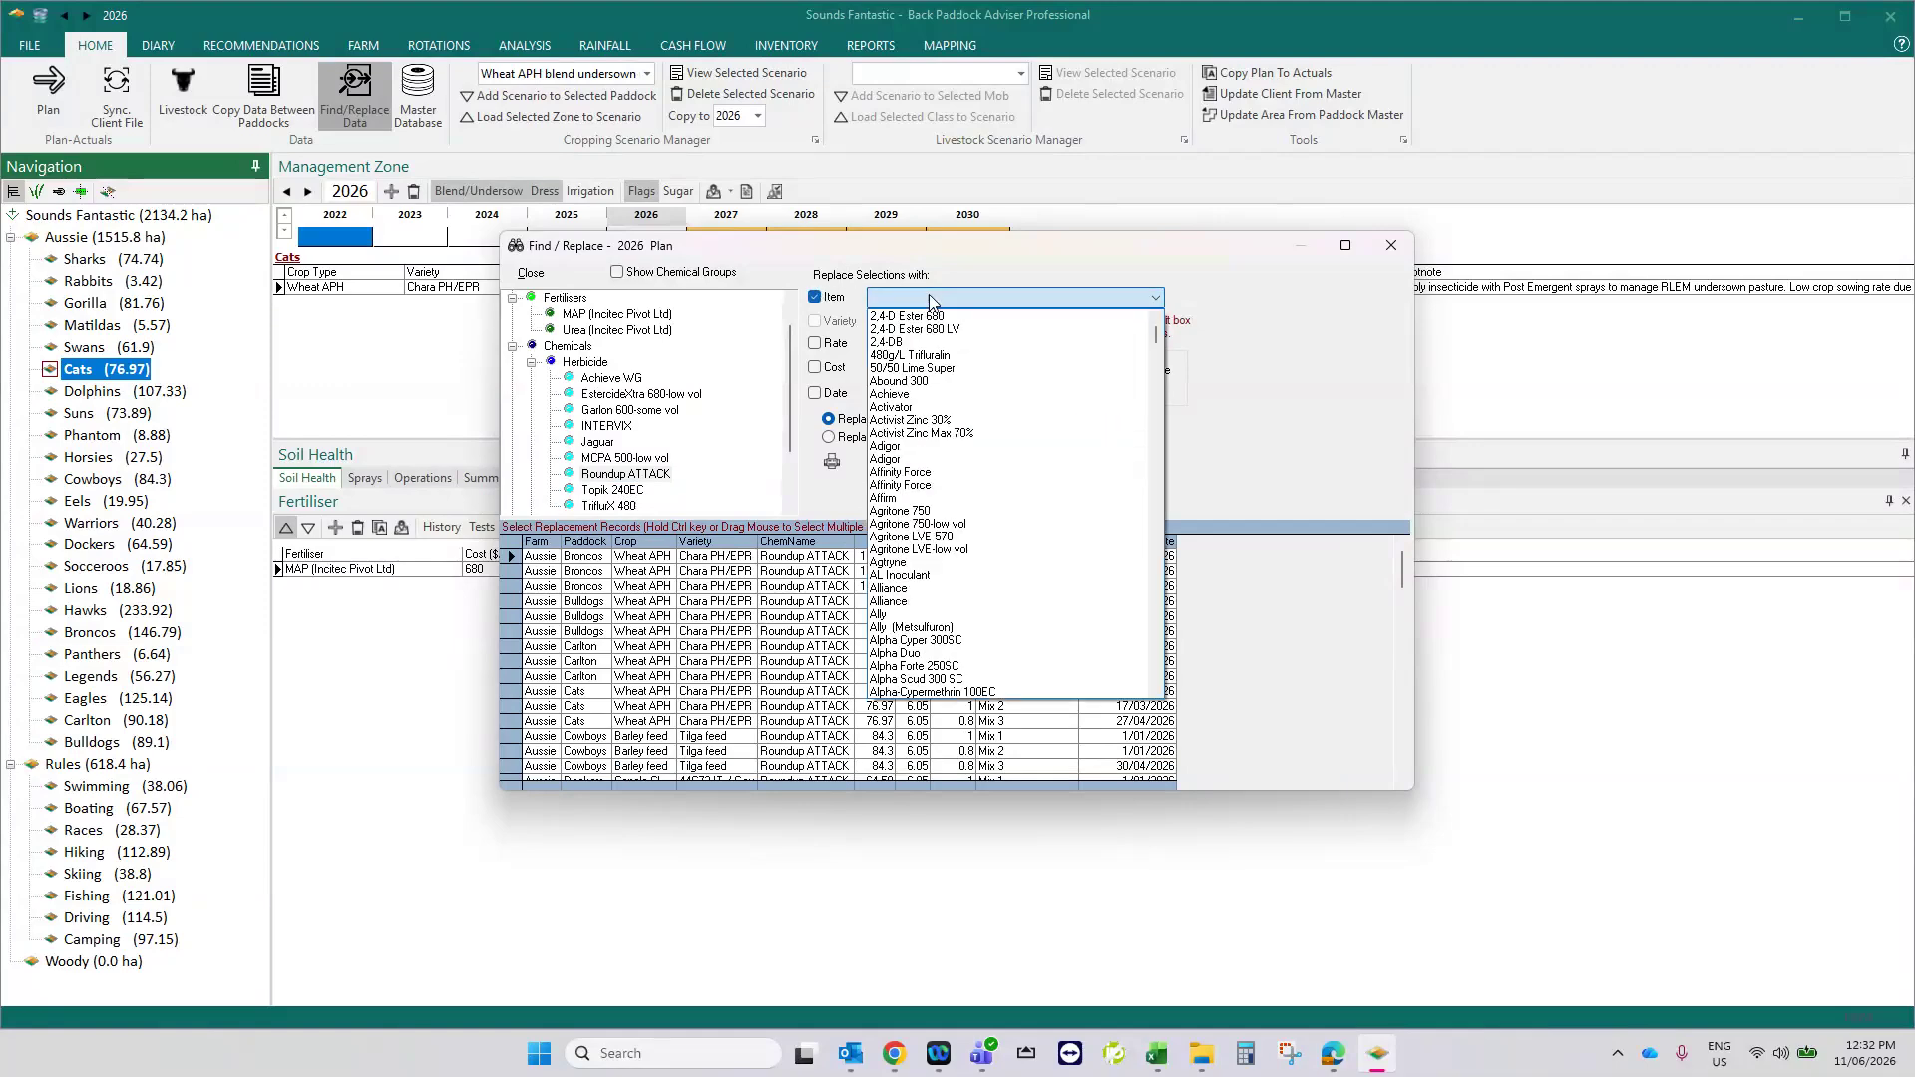
key(r)
scroll(1005, 586, down, 6)
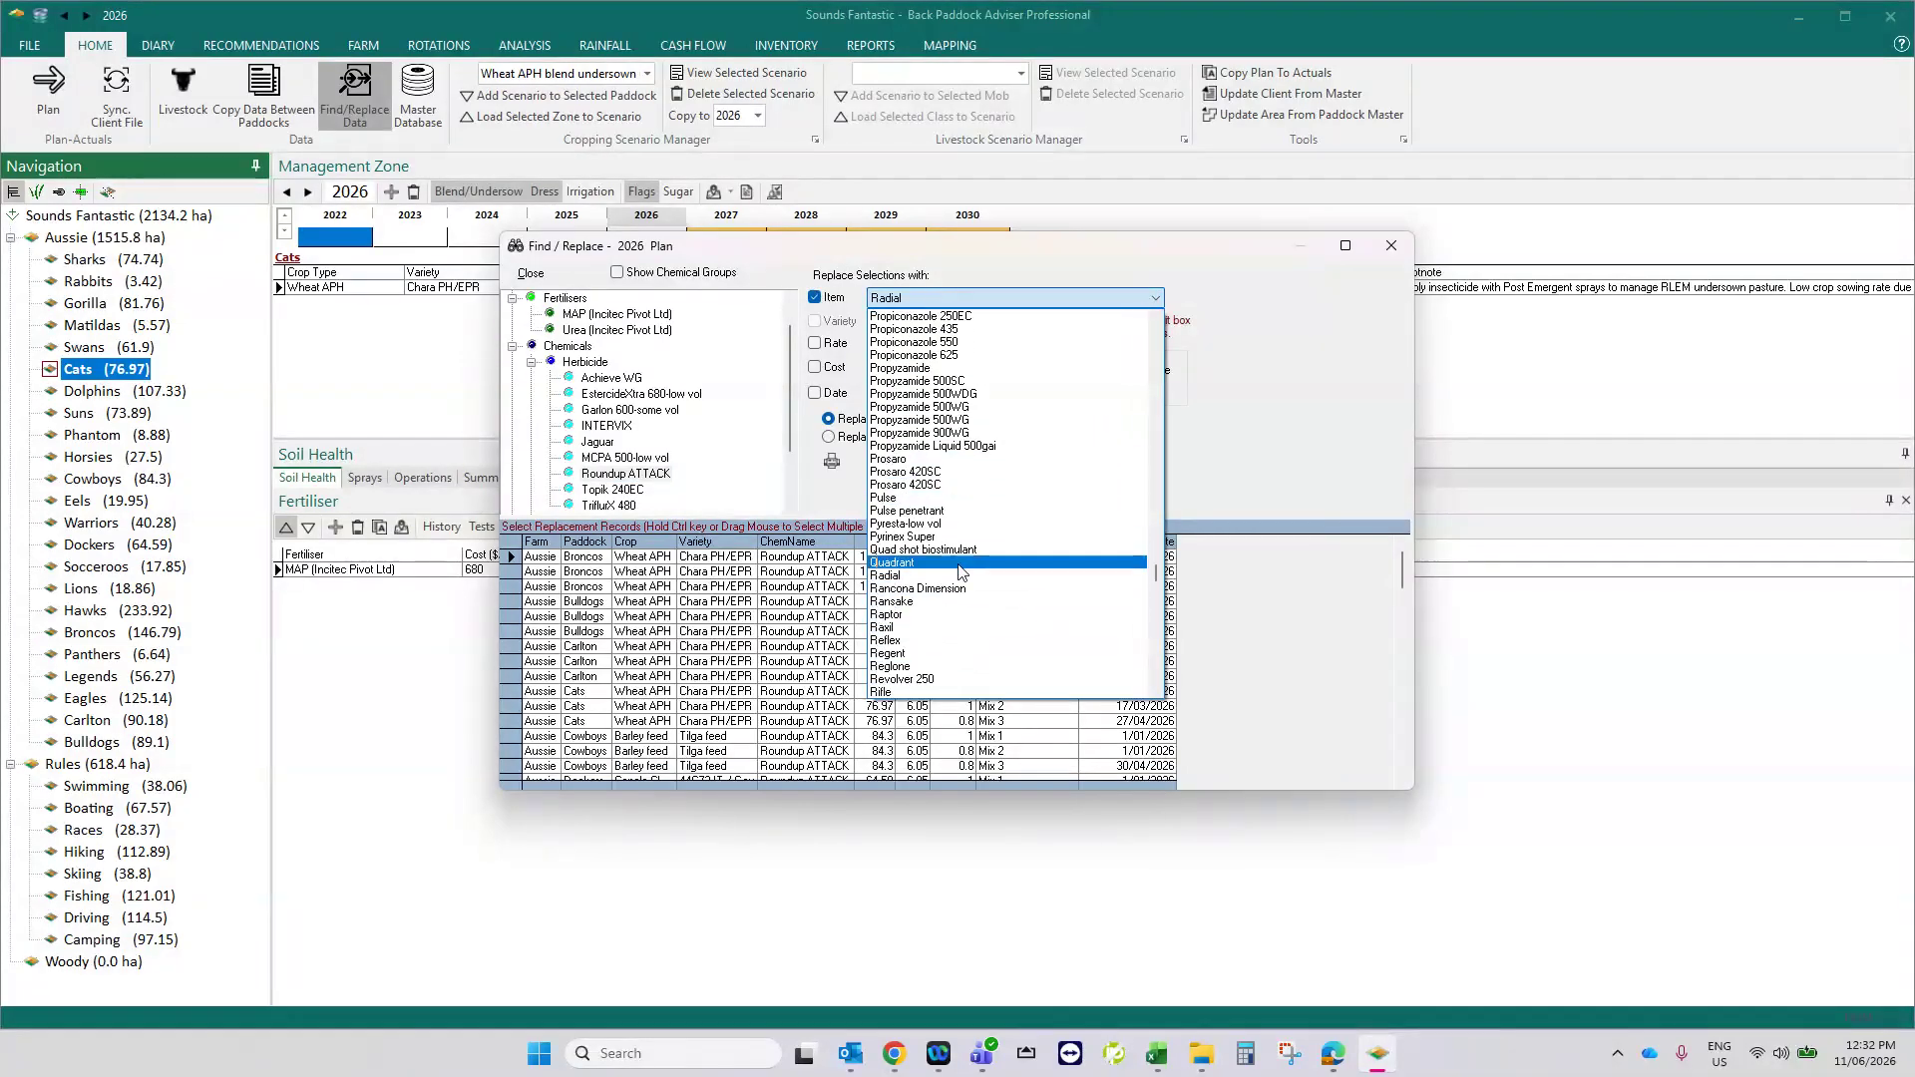
scroll(960, 558, down, 4)
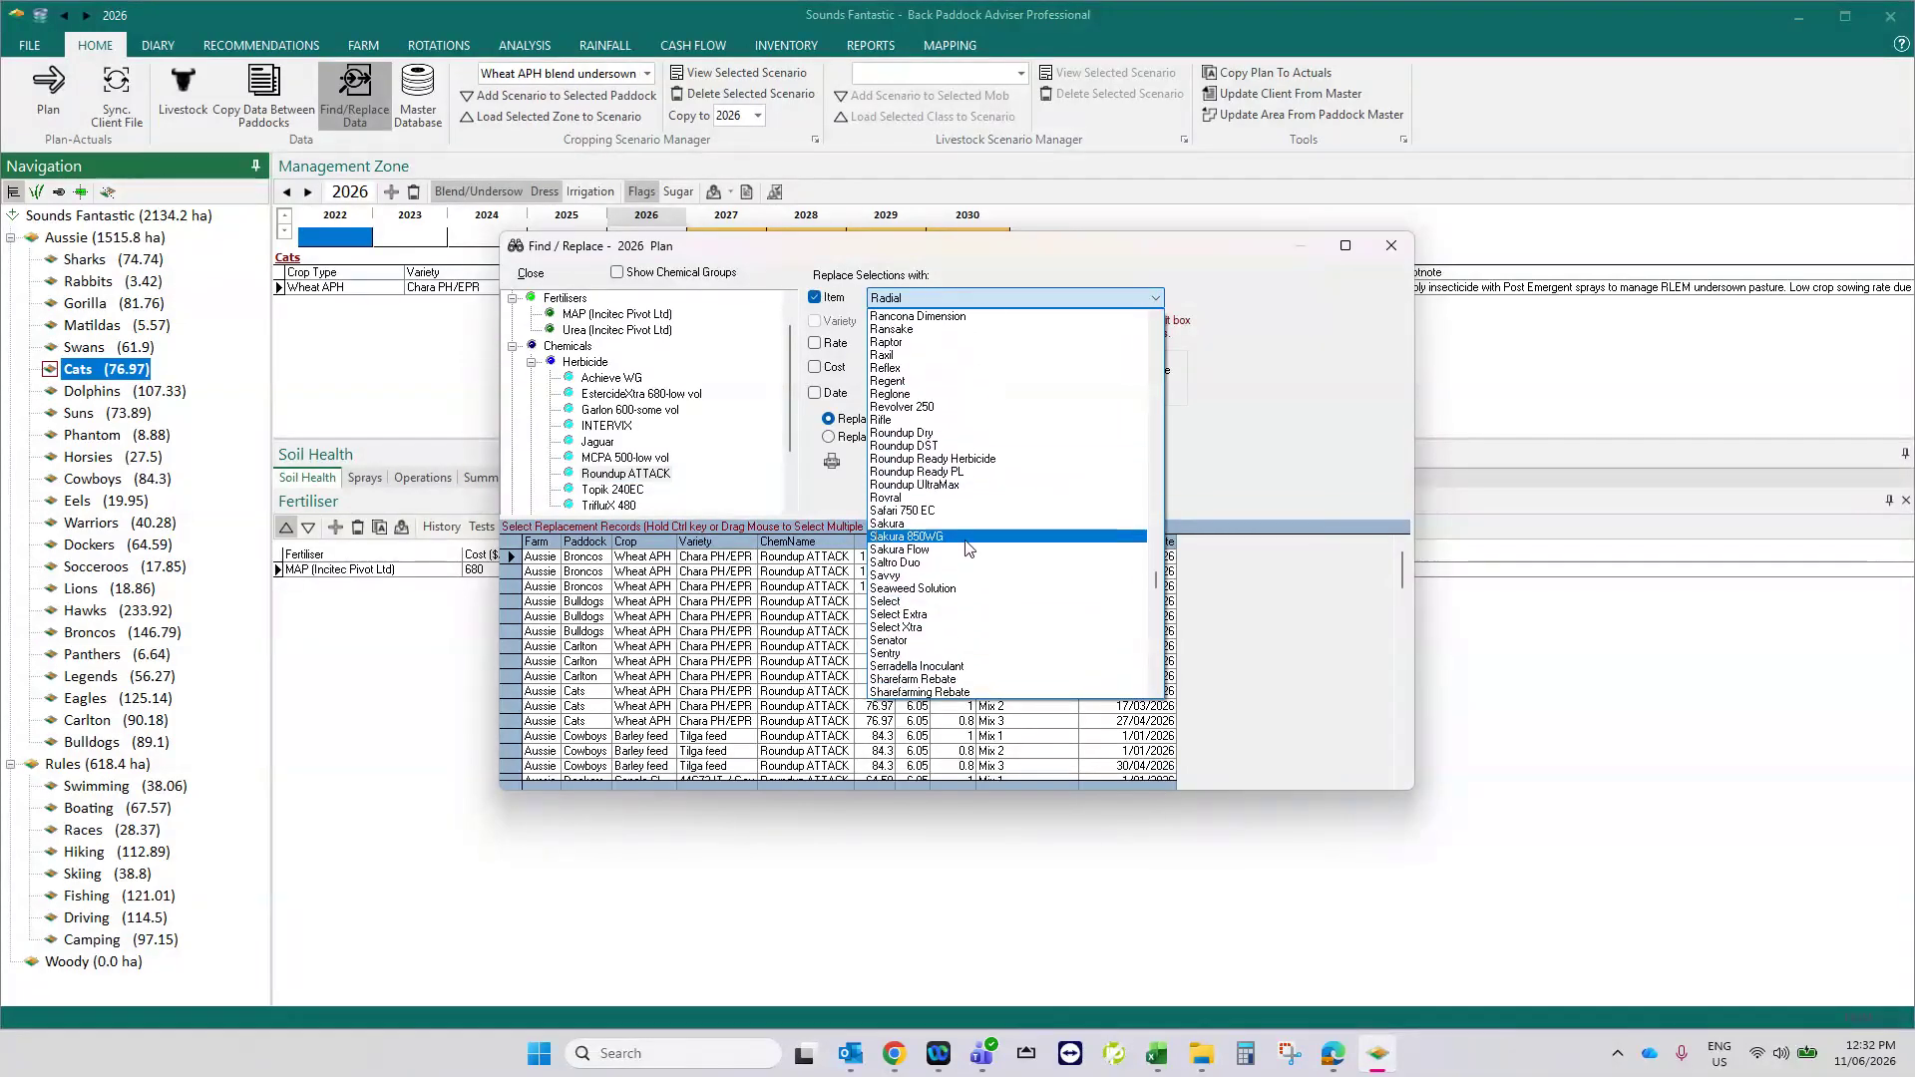
click(956, 485)
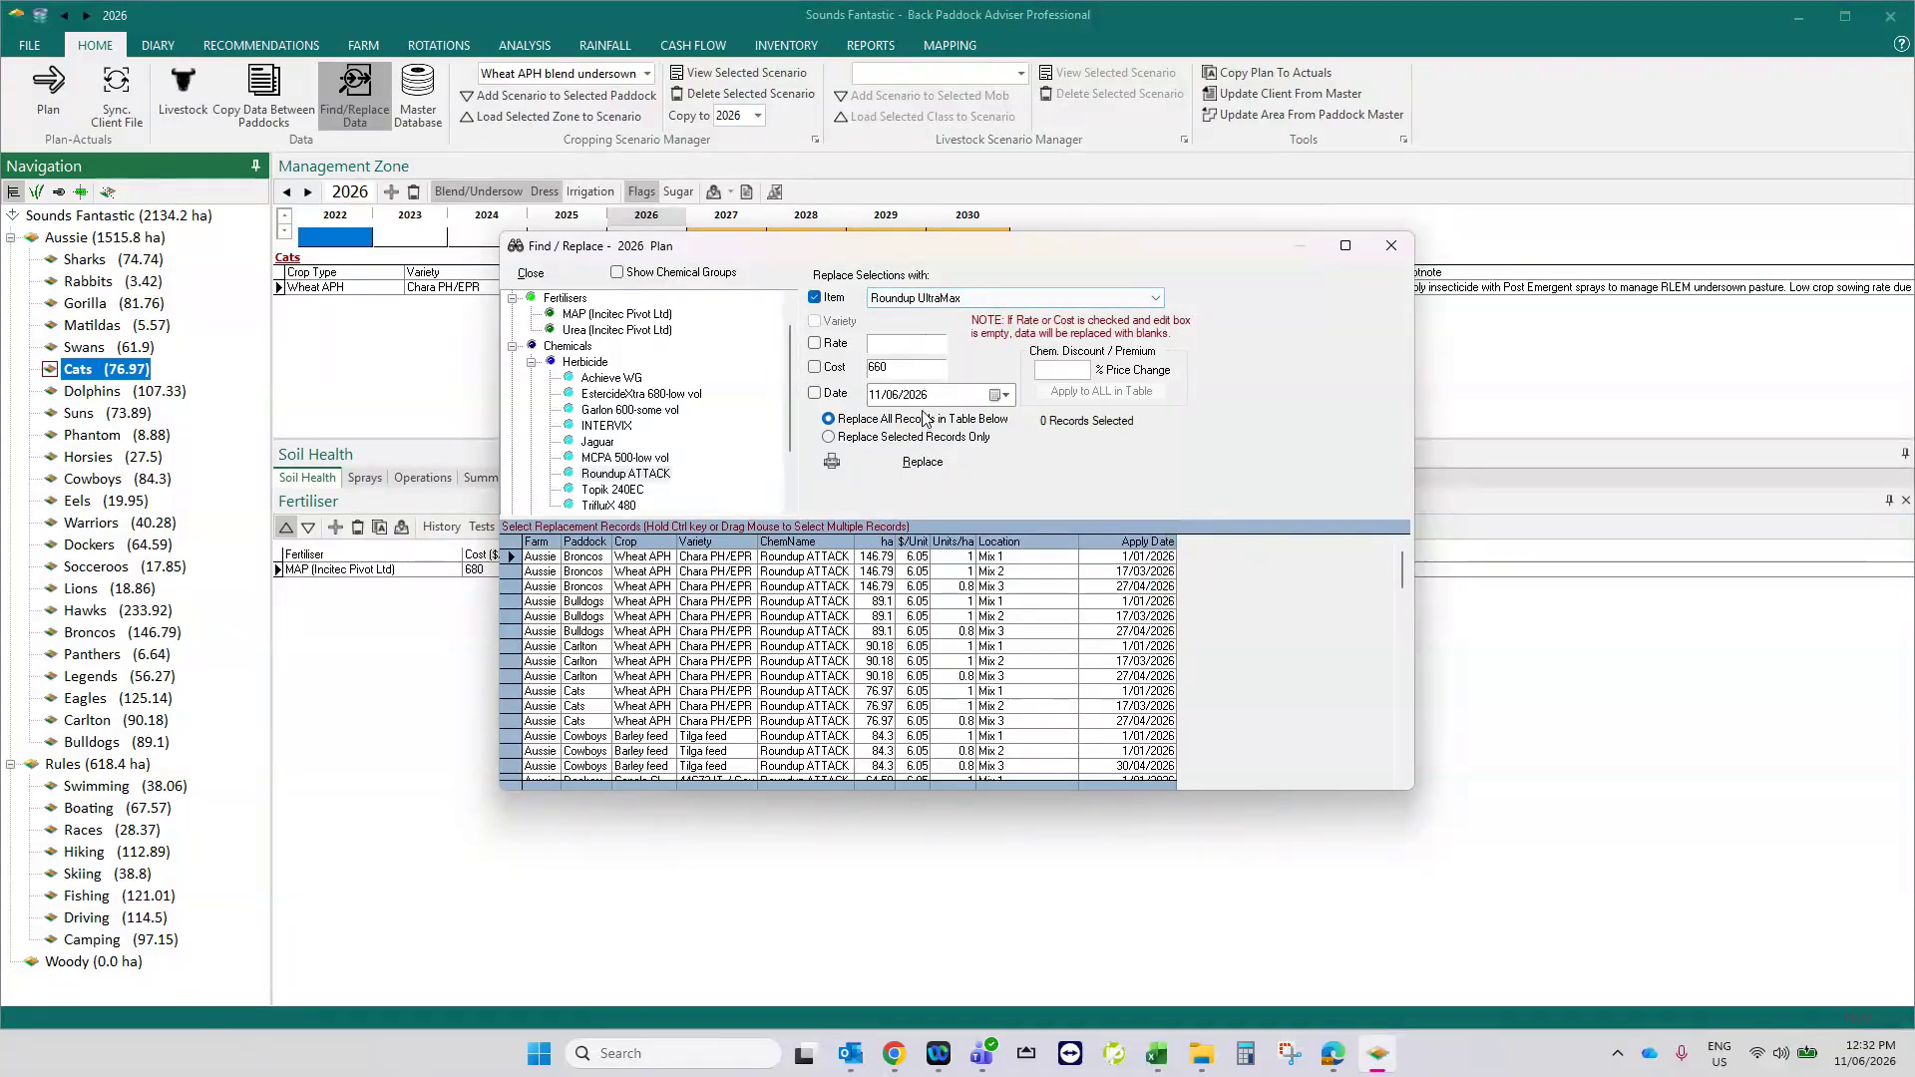
click(923, 463)
click(967, 562)
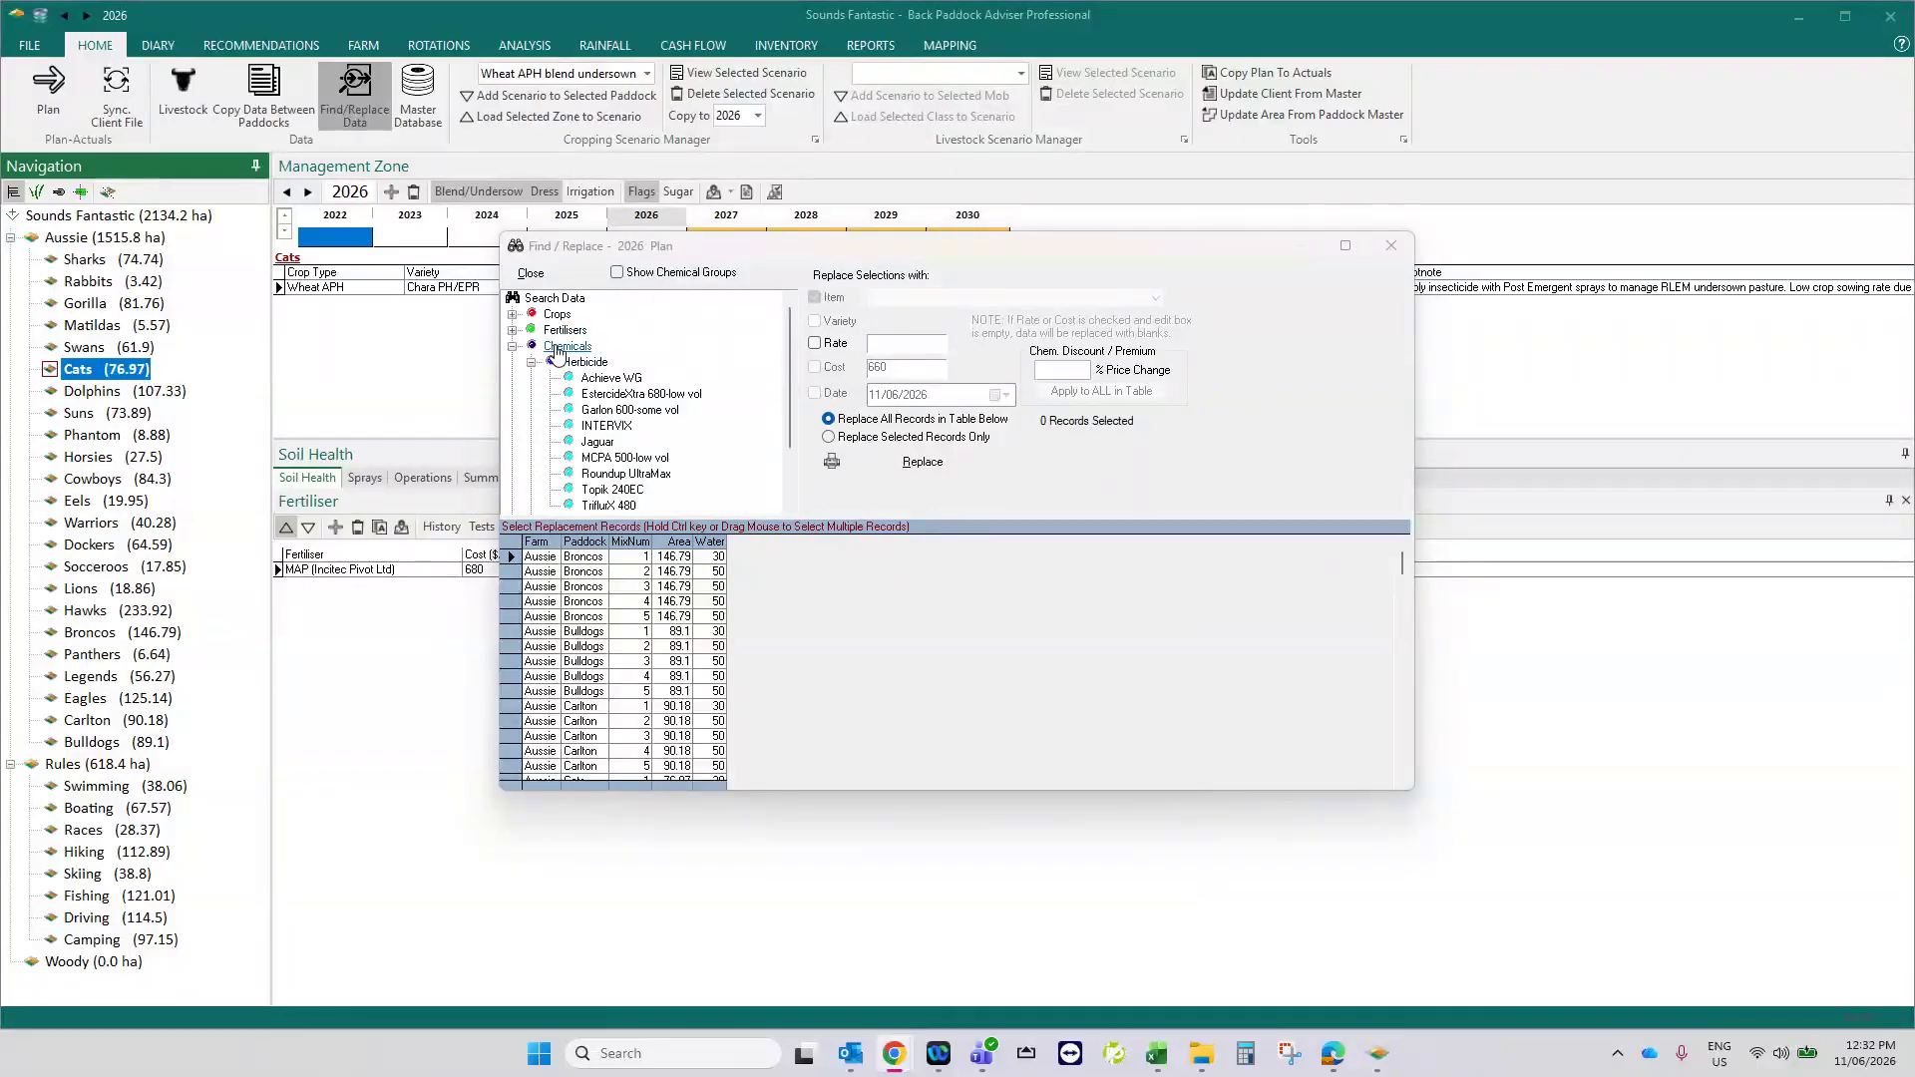
click(600, 474)
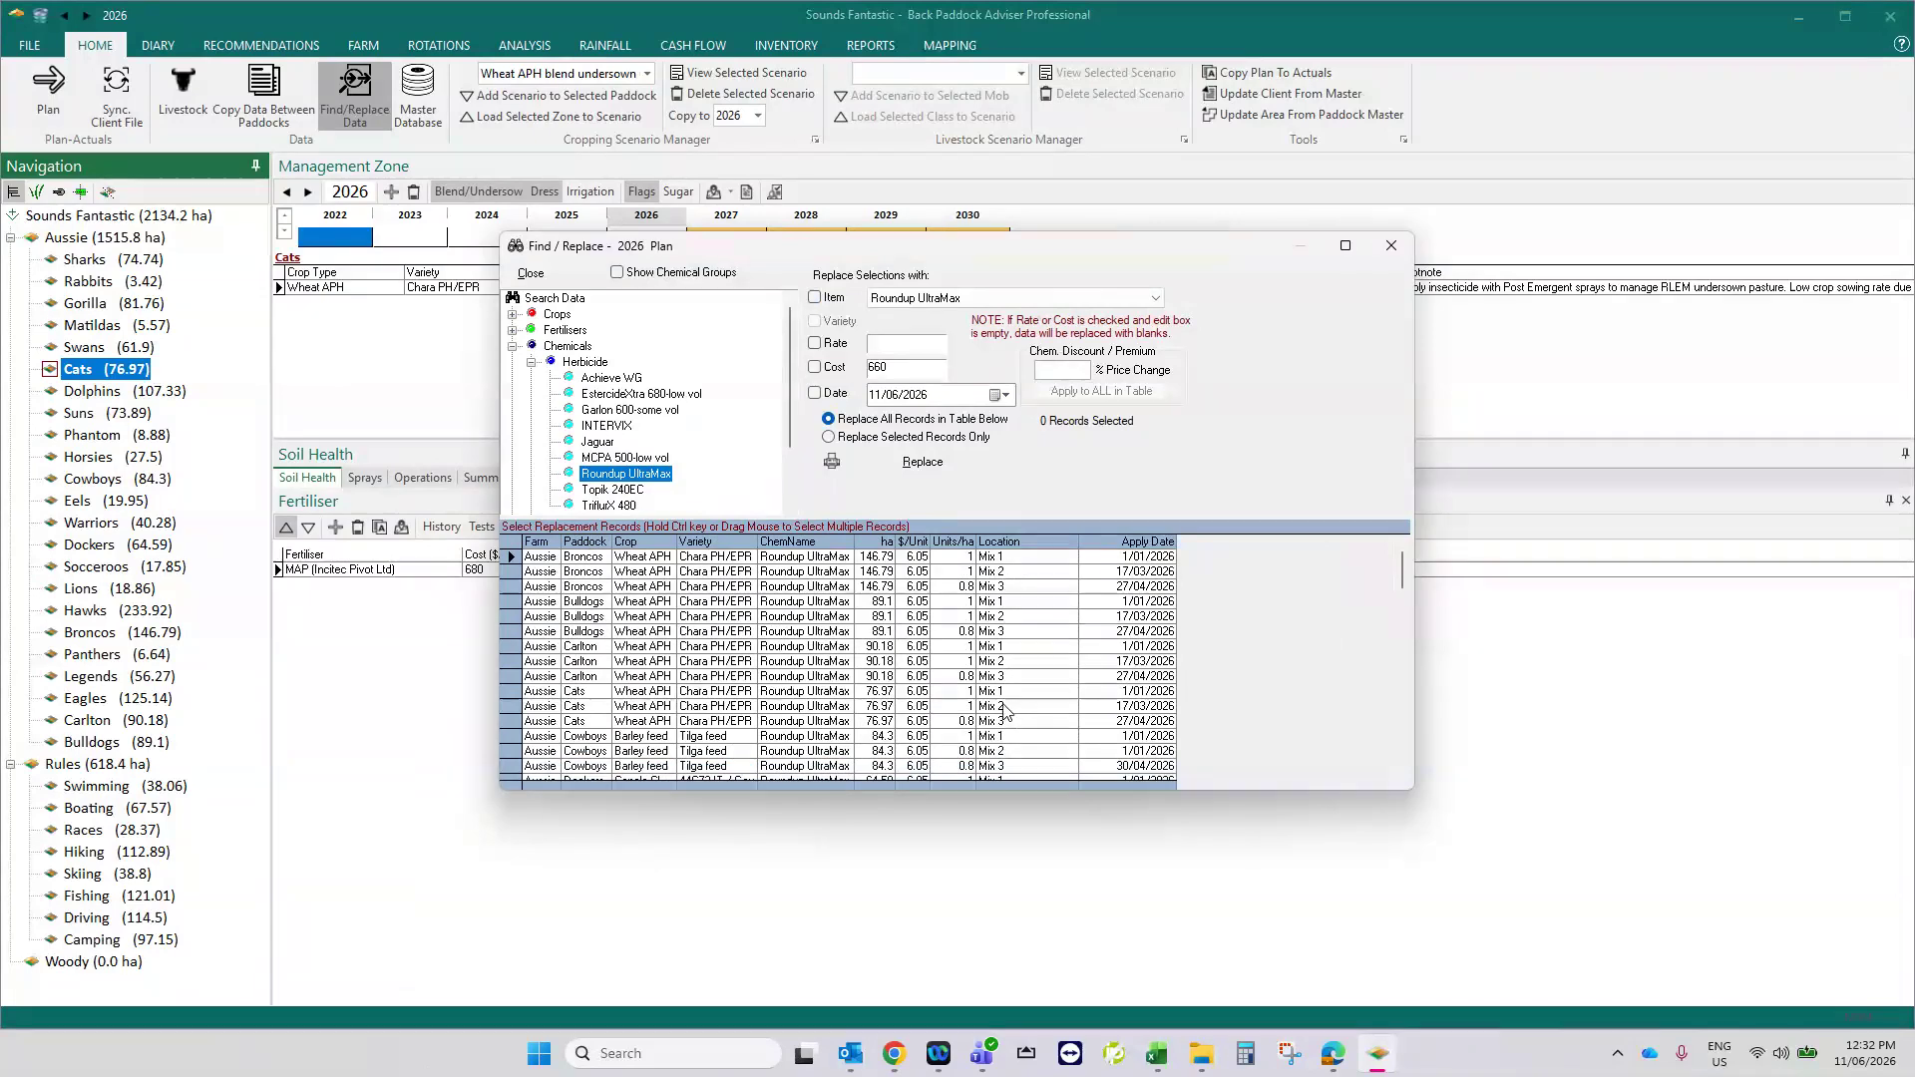
scroll(1001, 734, down, 1)
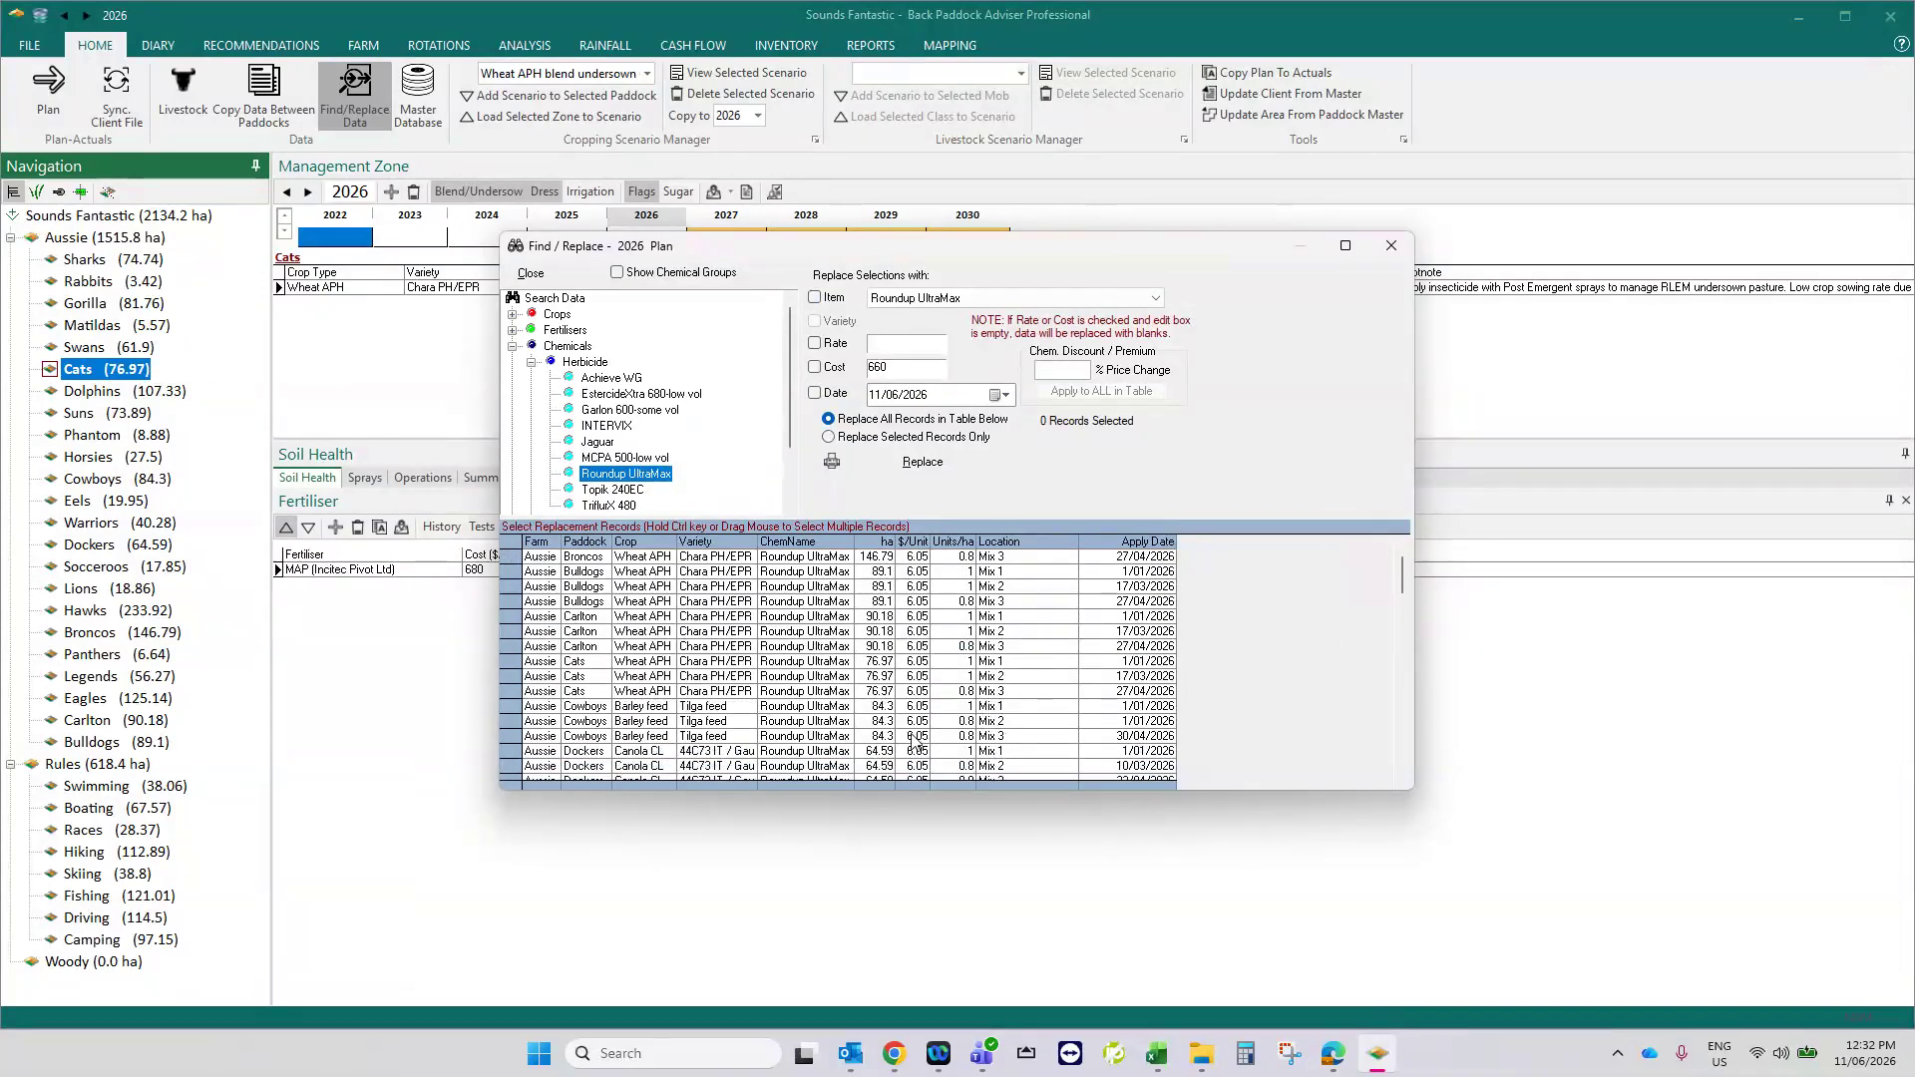
- Replace the rate with 0.9 in only the Mix 3 Roundup UltraMax records of Broncos, Bulldogs, Carlton and Cats, confirm, and close Find/Replace
scroll(866, 731, up, 1)
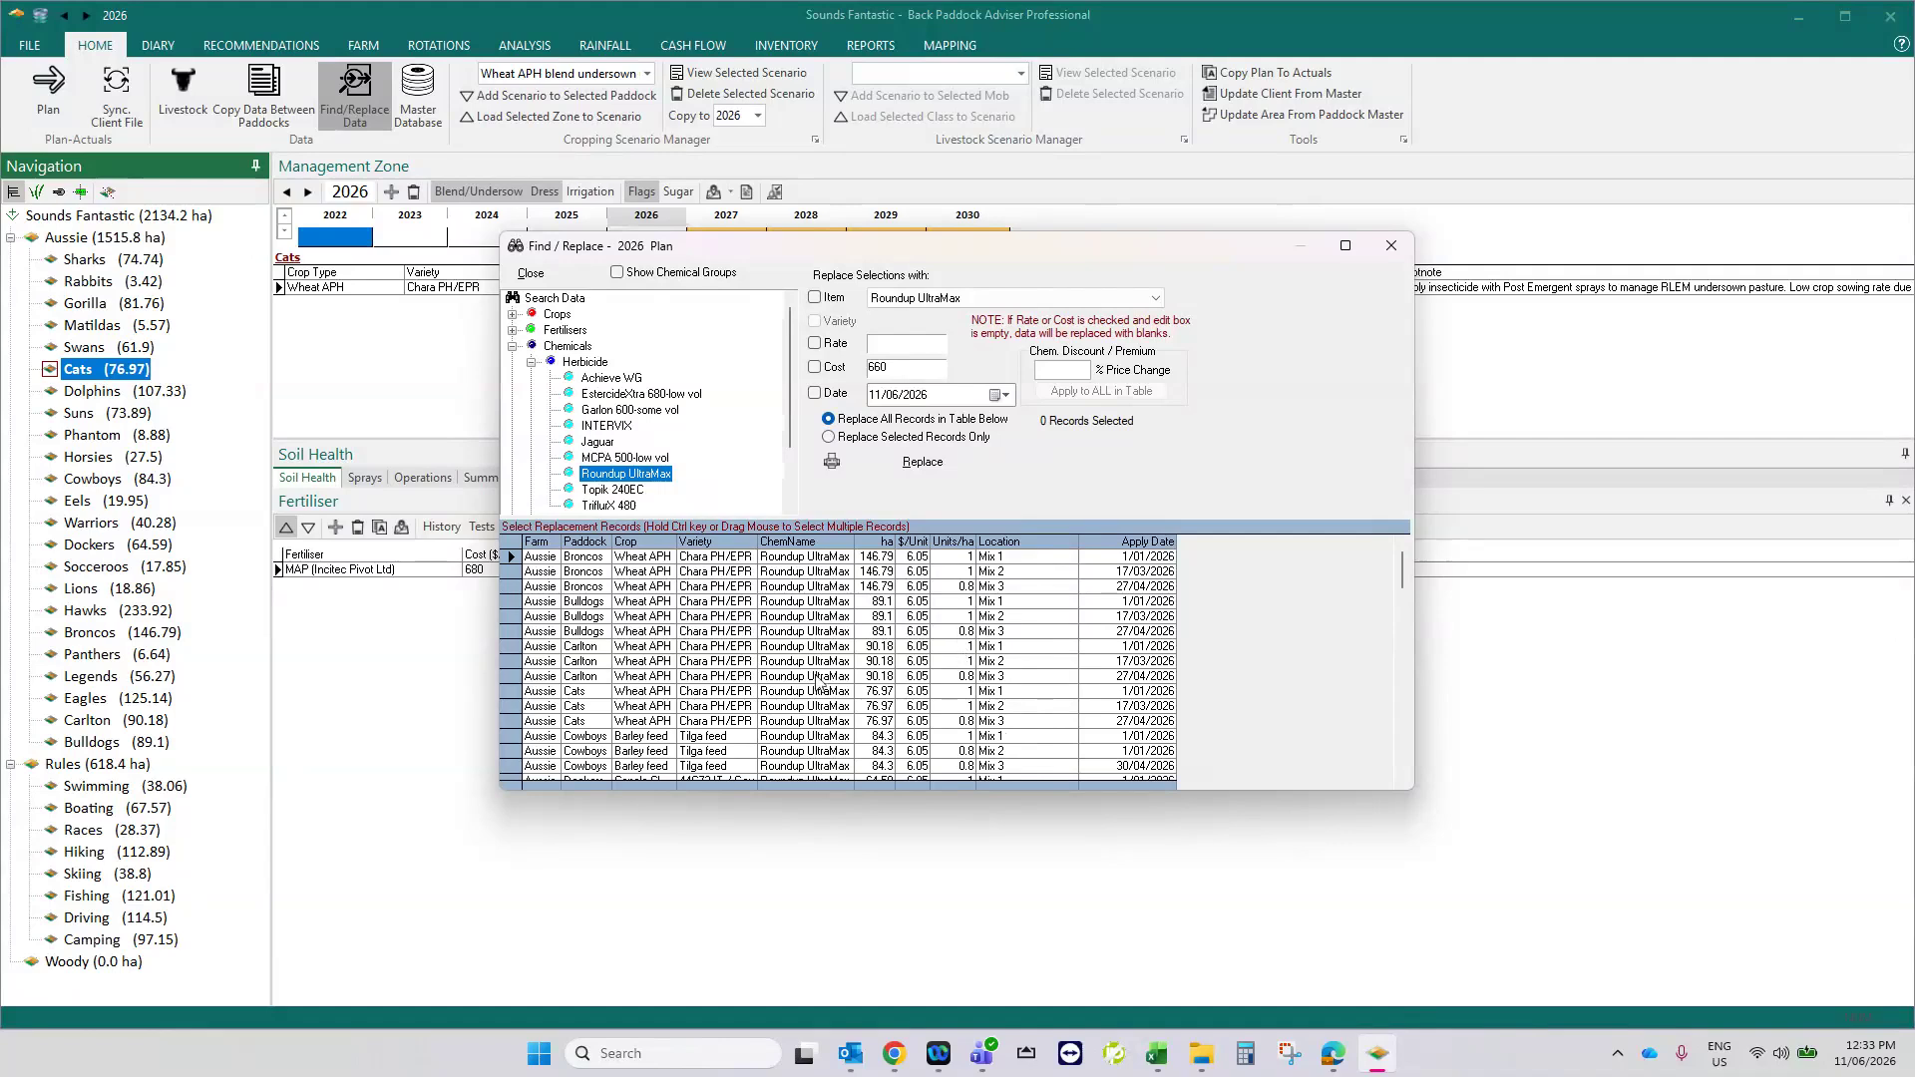
click(846, 589)
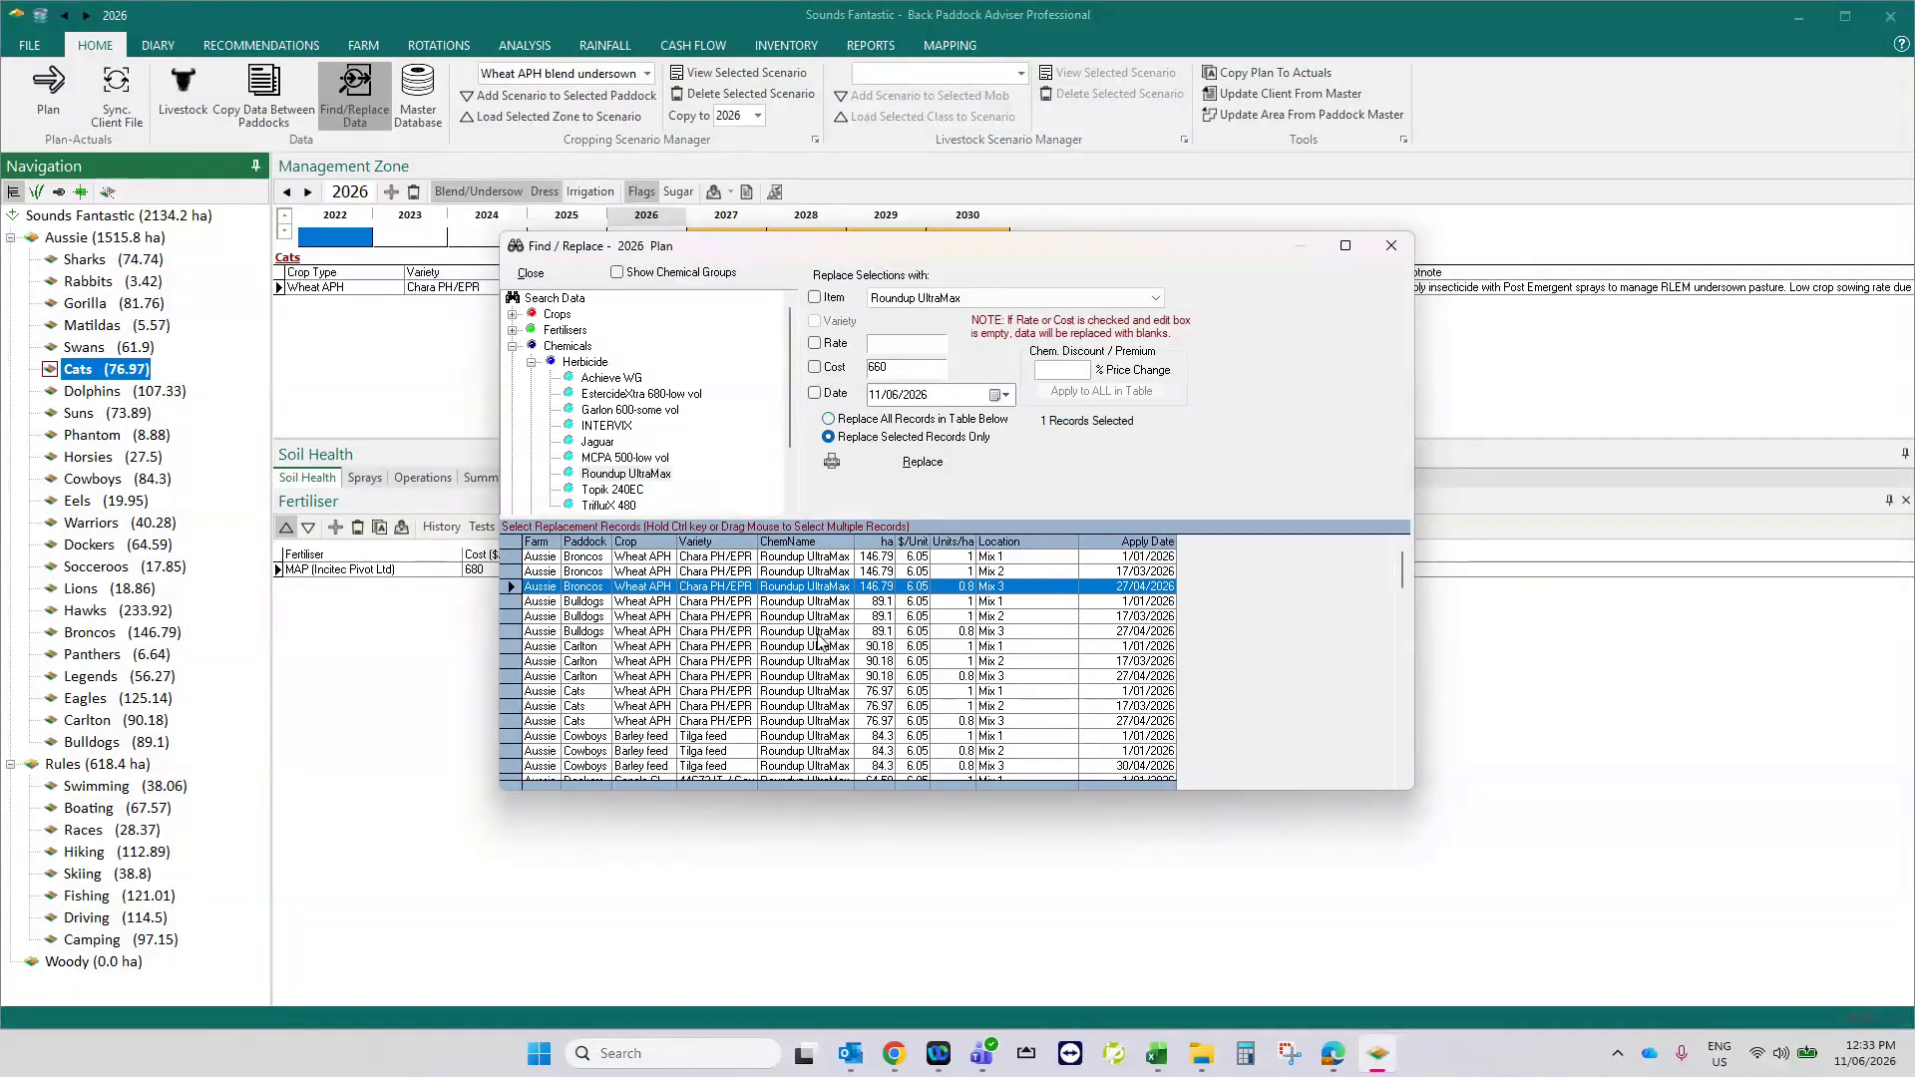
ctrl+click(818, 634)
ctrl+click(830, 676)
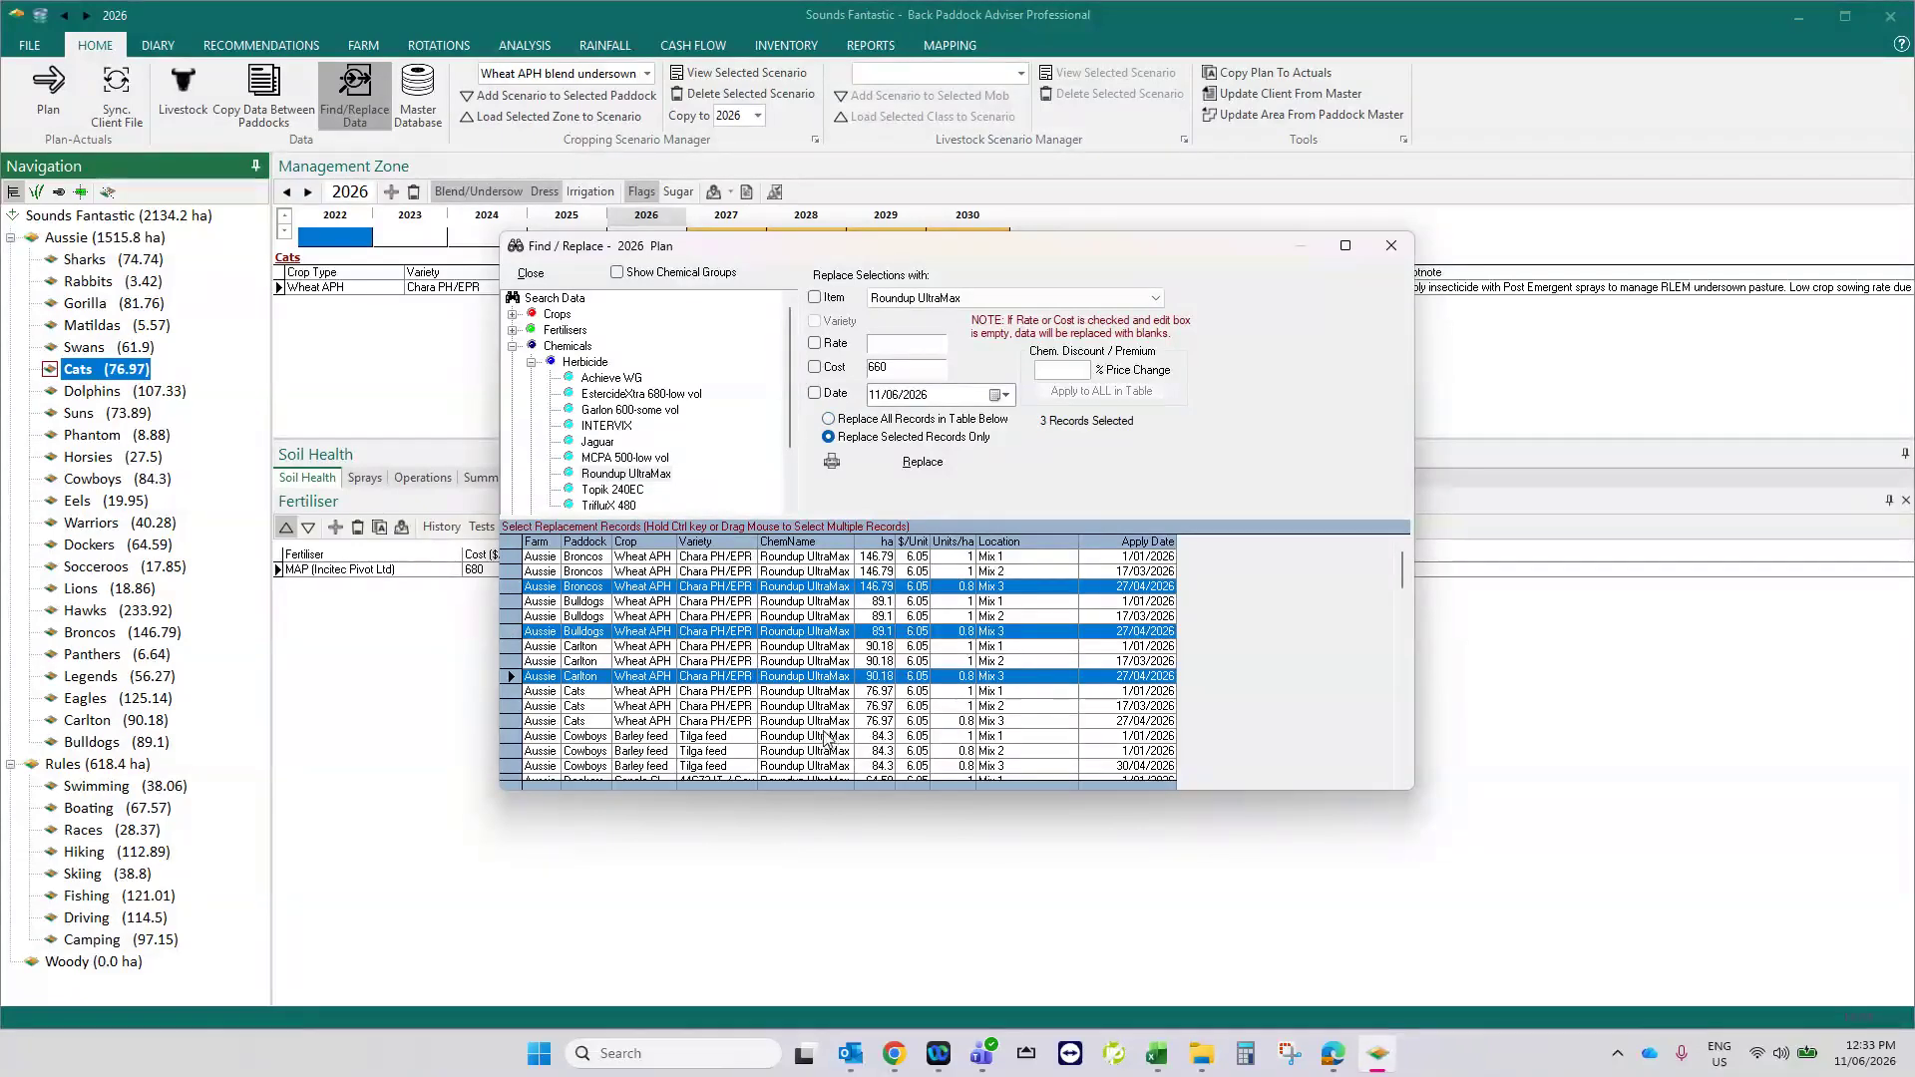
ctrl+click(829, 721)
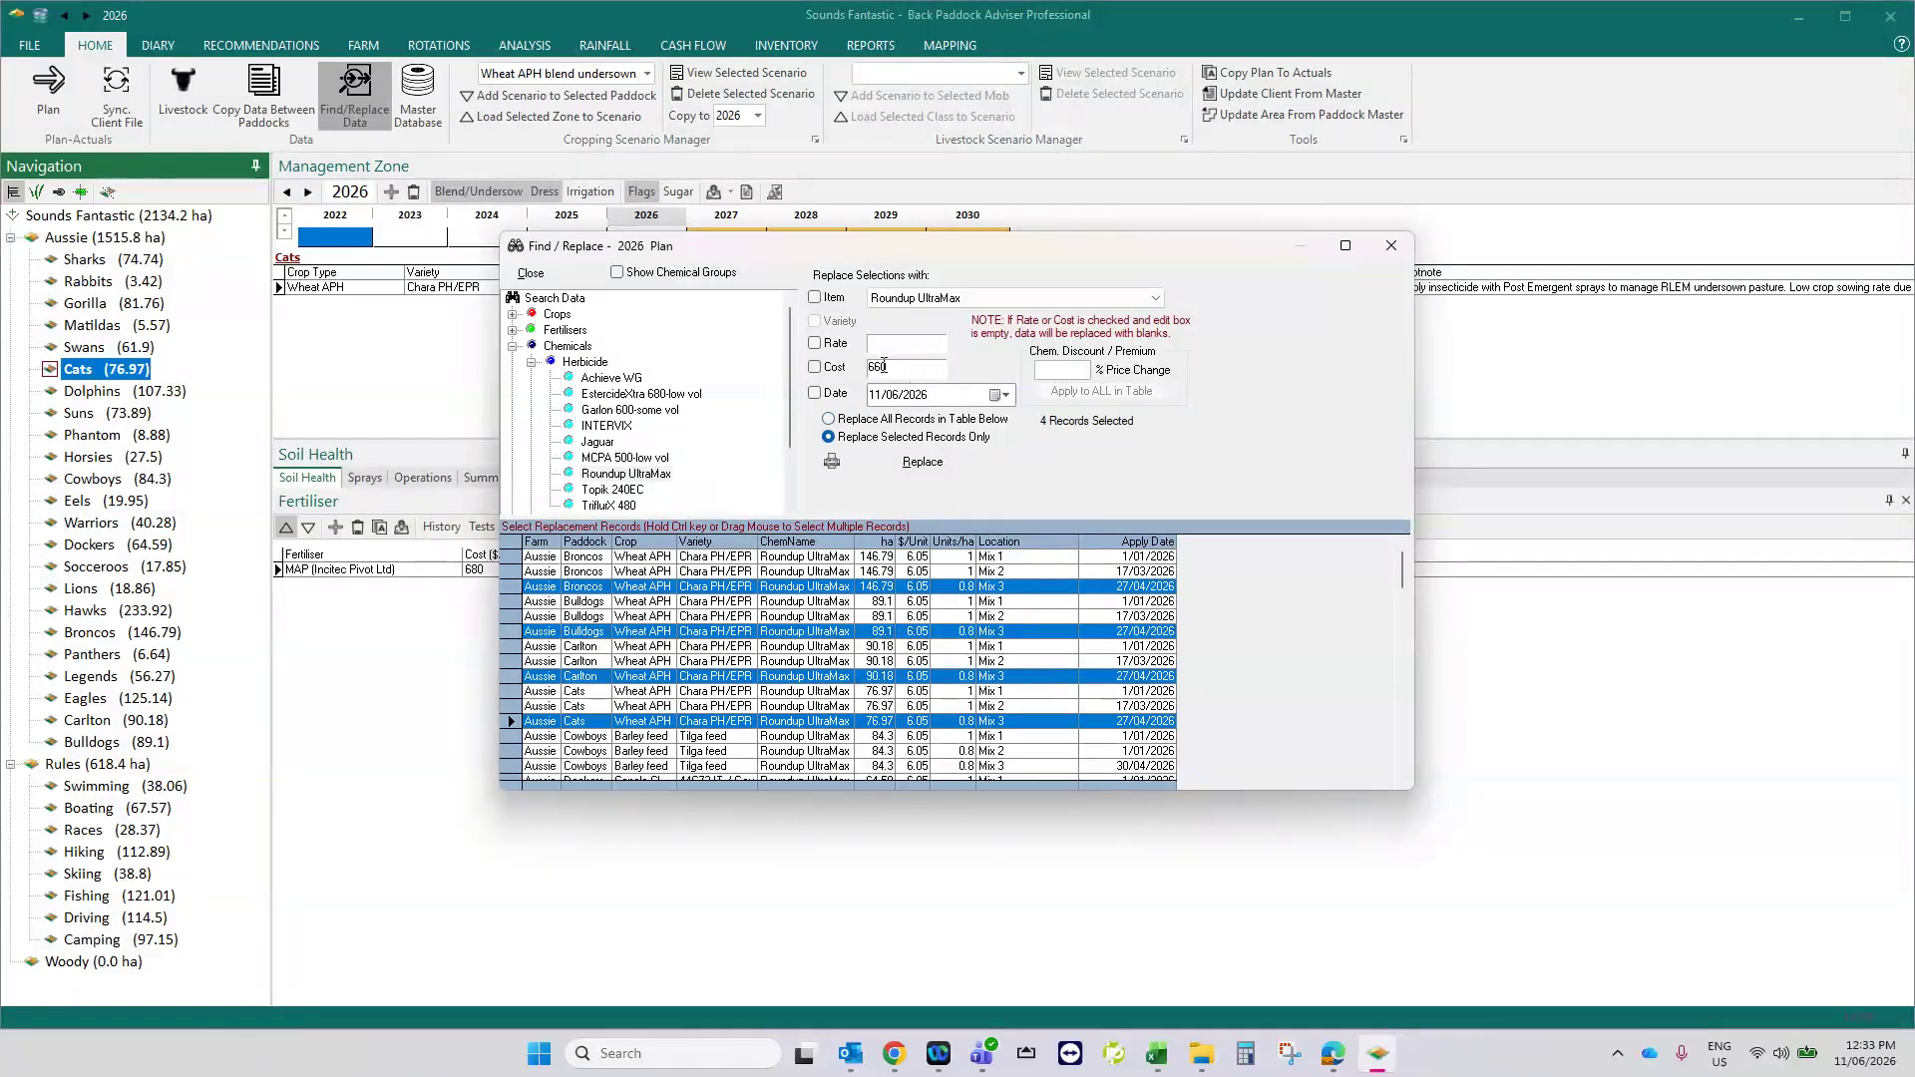
click(815, 343)
click(919, 465)
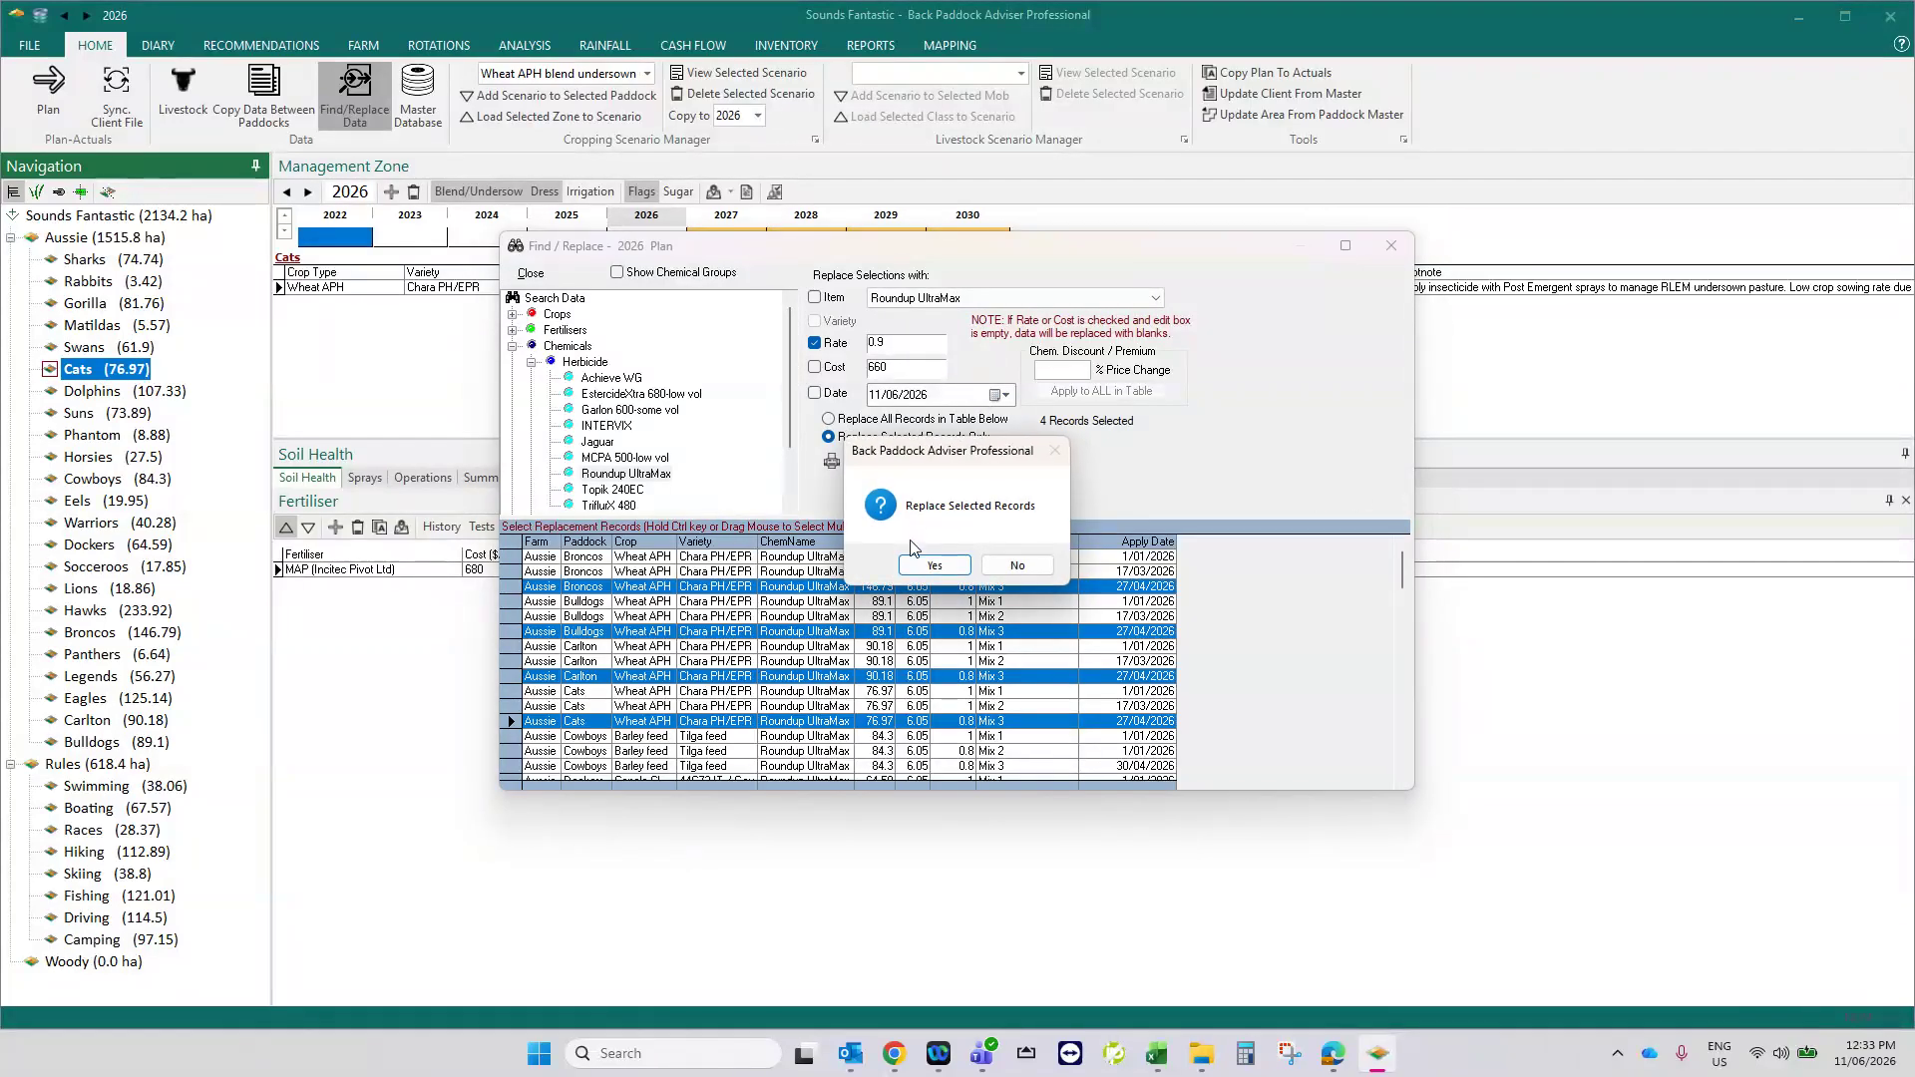
click(934, 565)
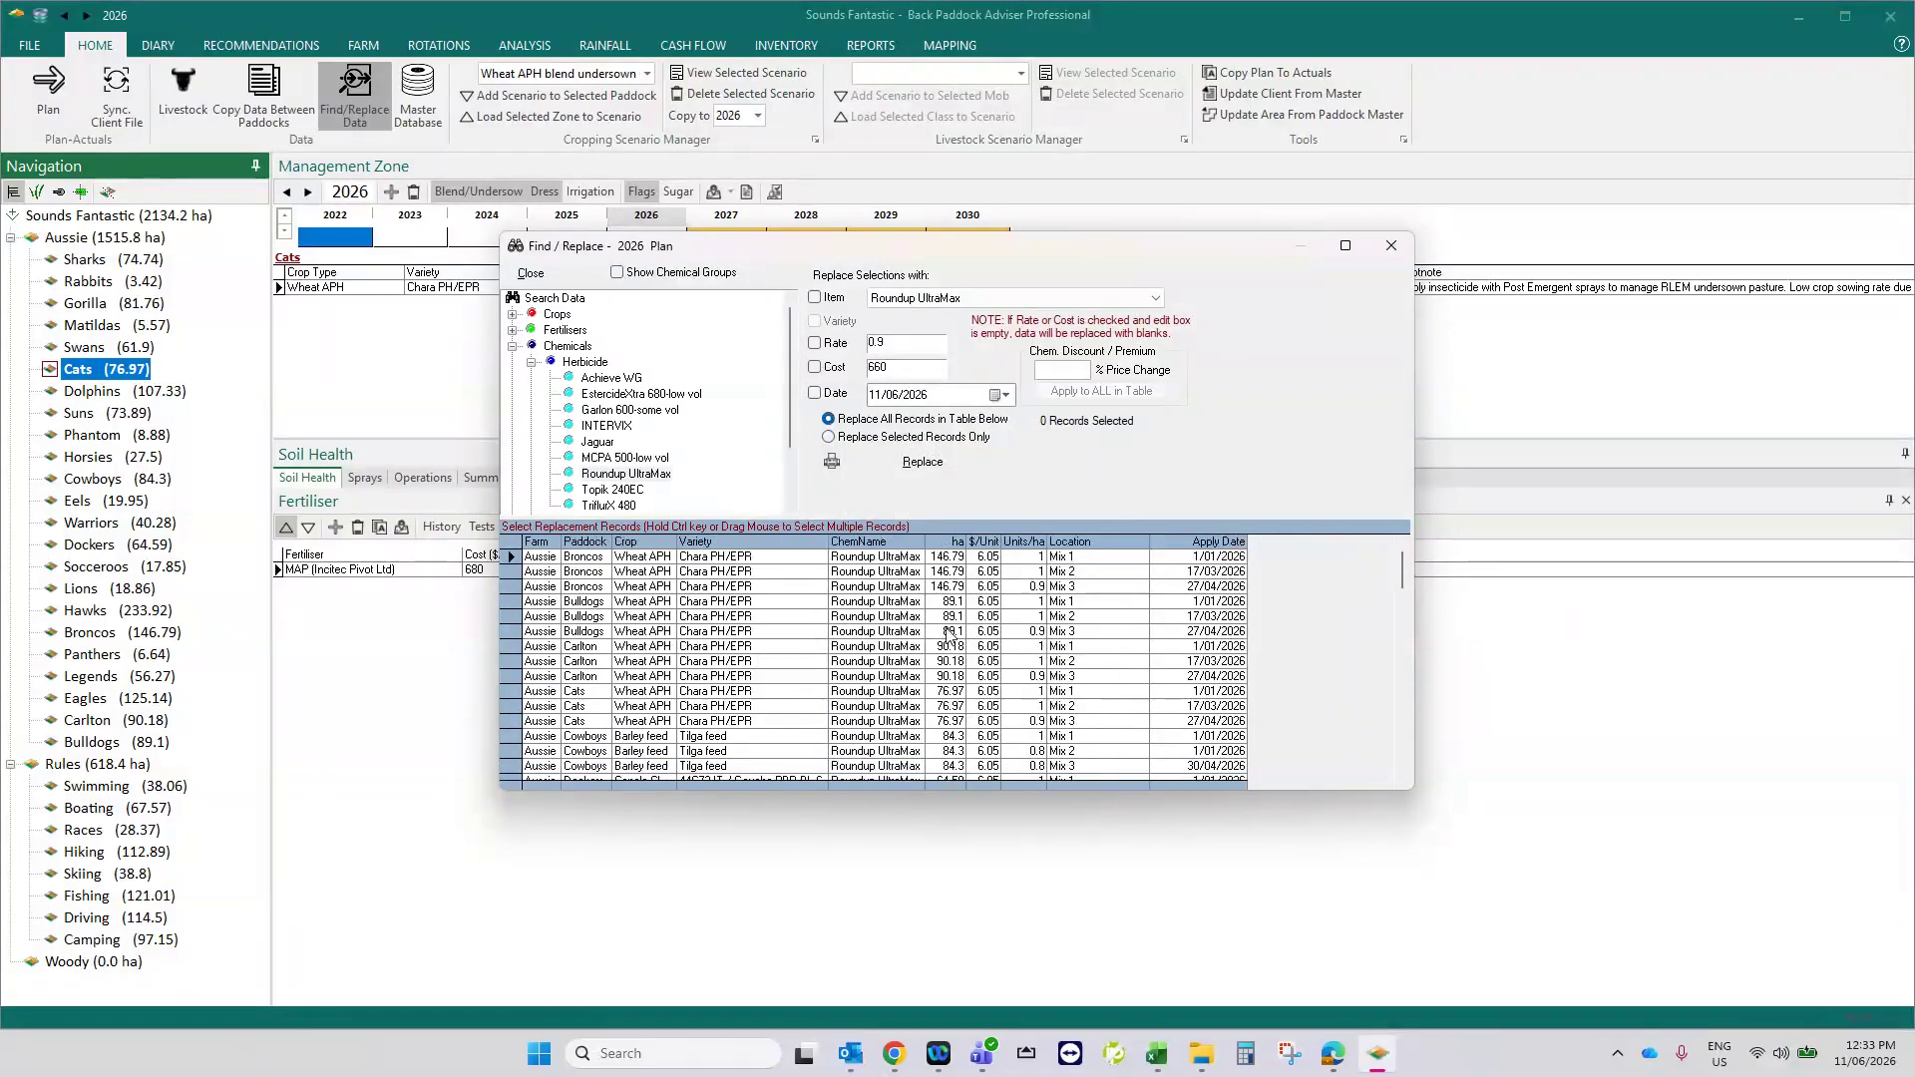
click(1390, 245)
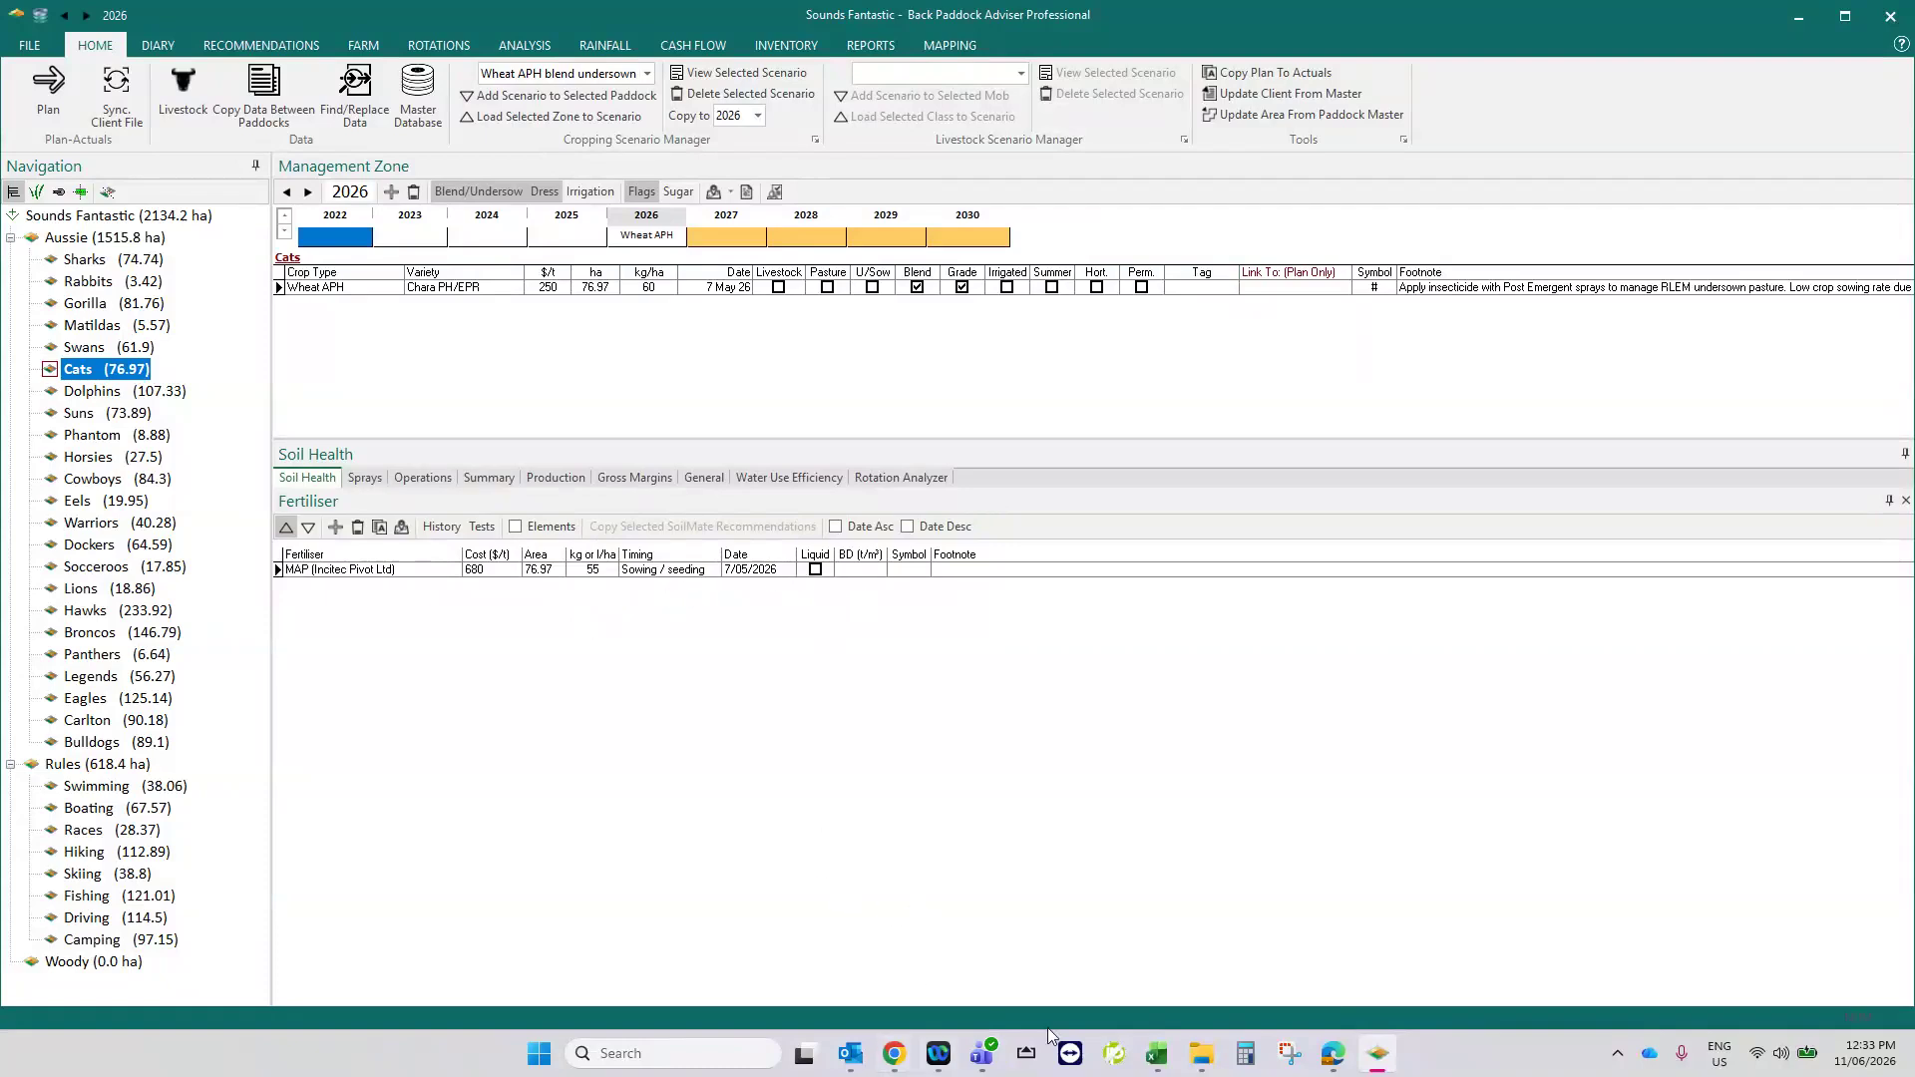
- Switch to the Back Paddock web app in Chrome to view the Sounds Fantastic paddock map, and return to Adviser Professional
mouse_move(901, 1063)
click(1038, 937)
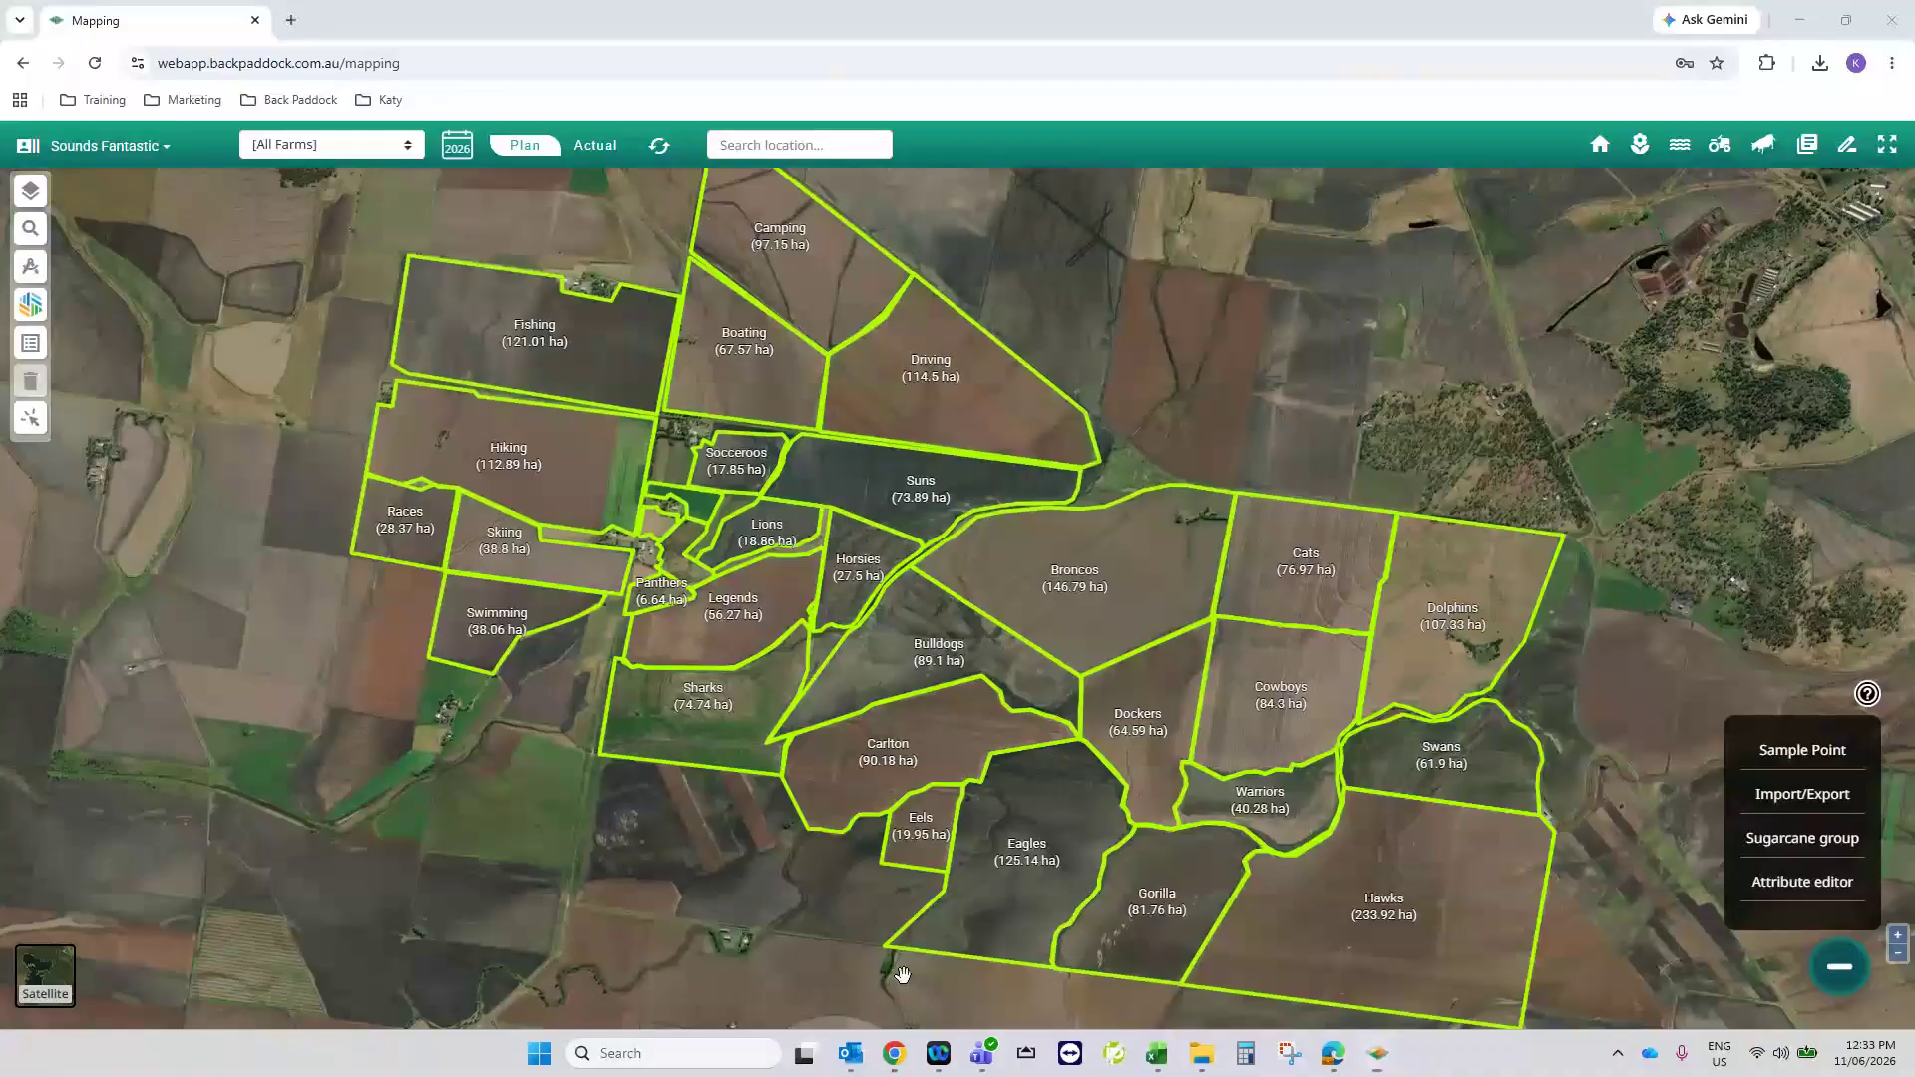
right_click(1279, 279)
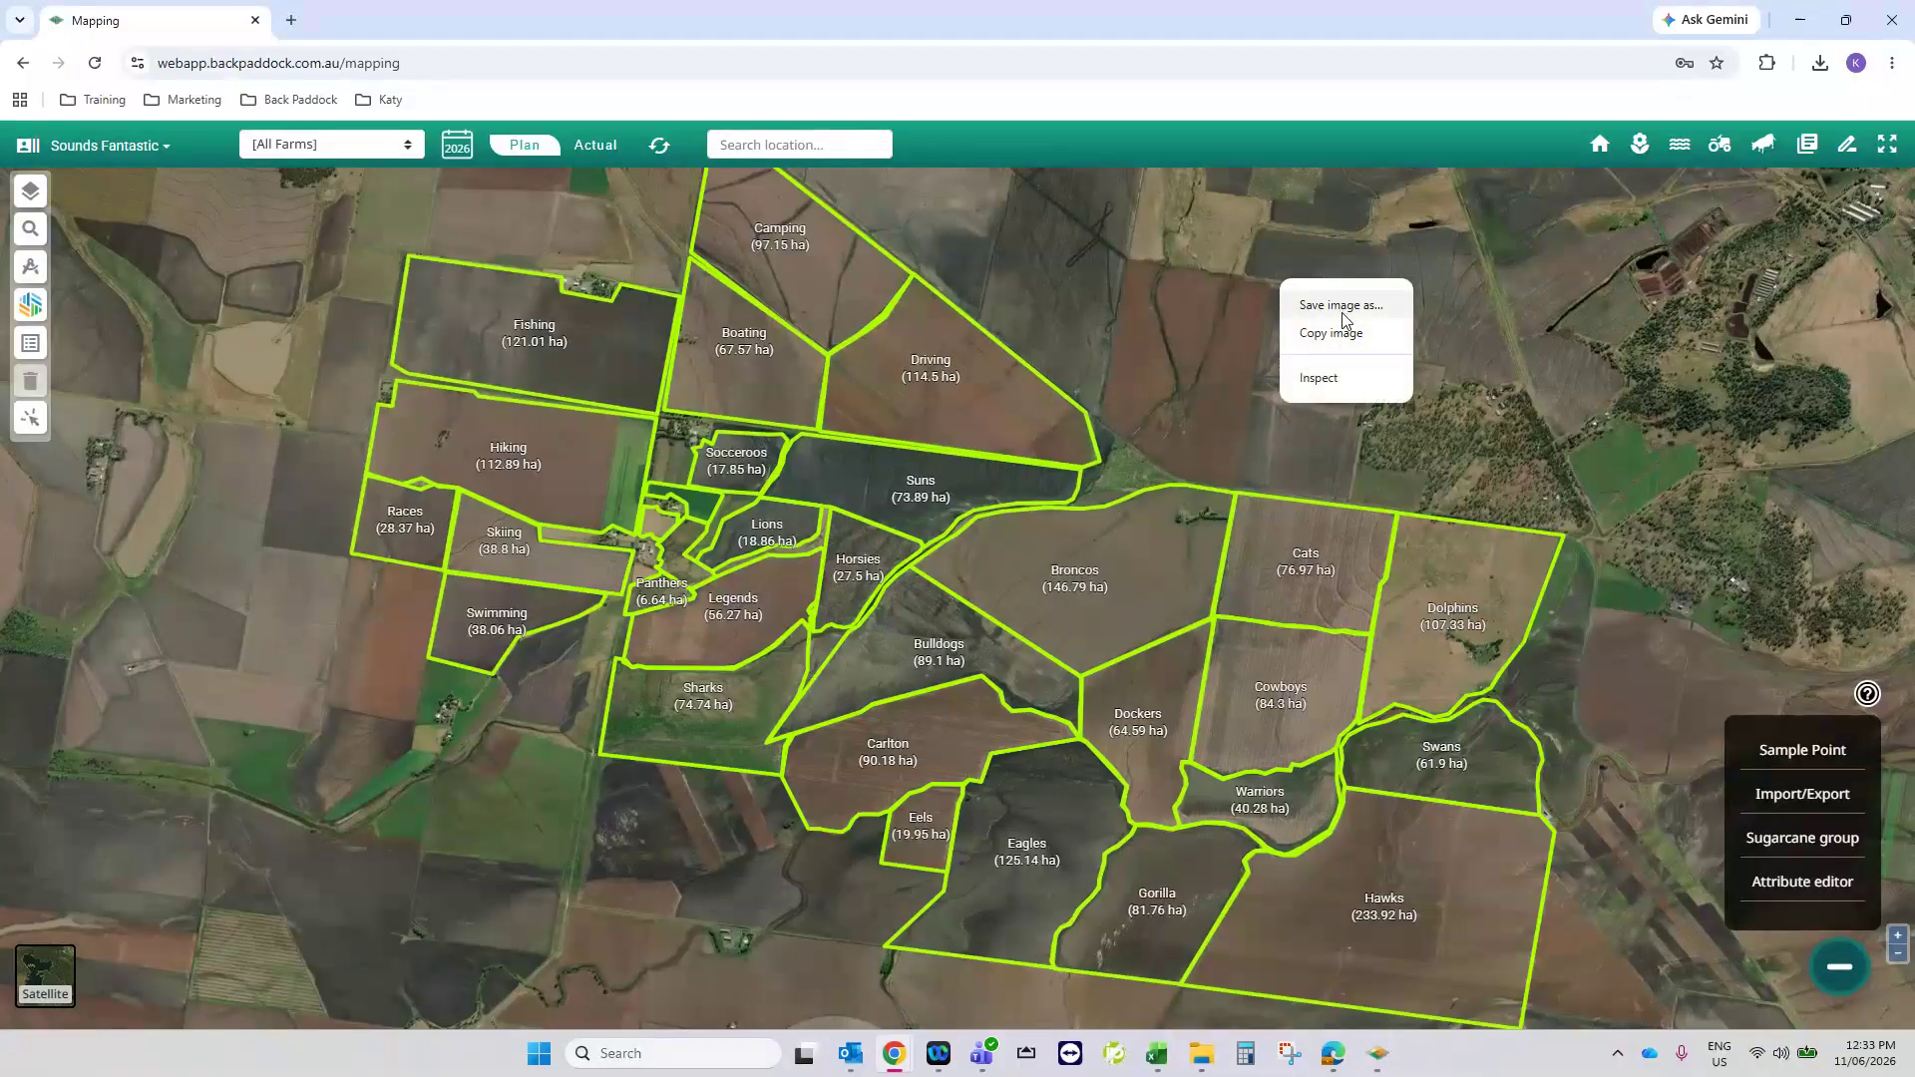
click(1377, 1053)
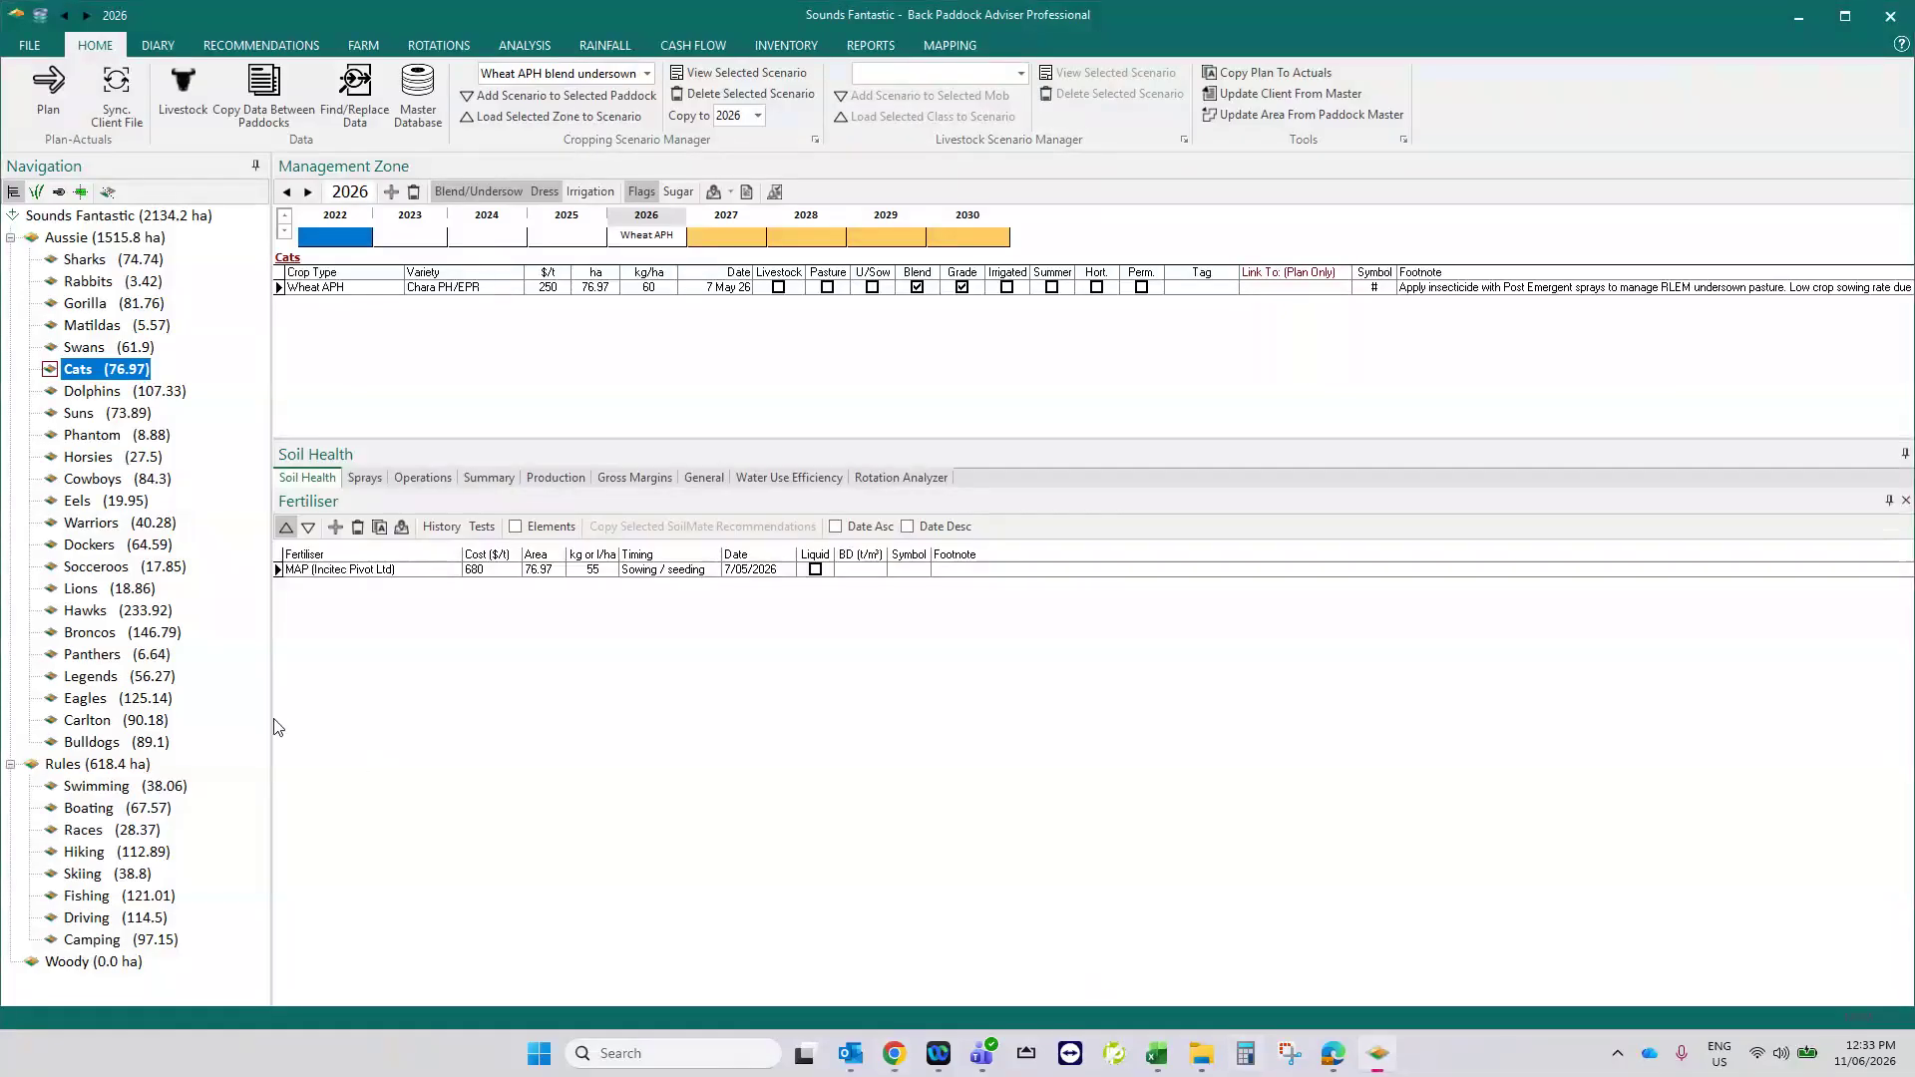